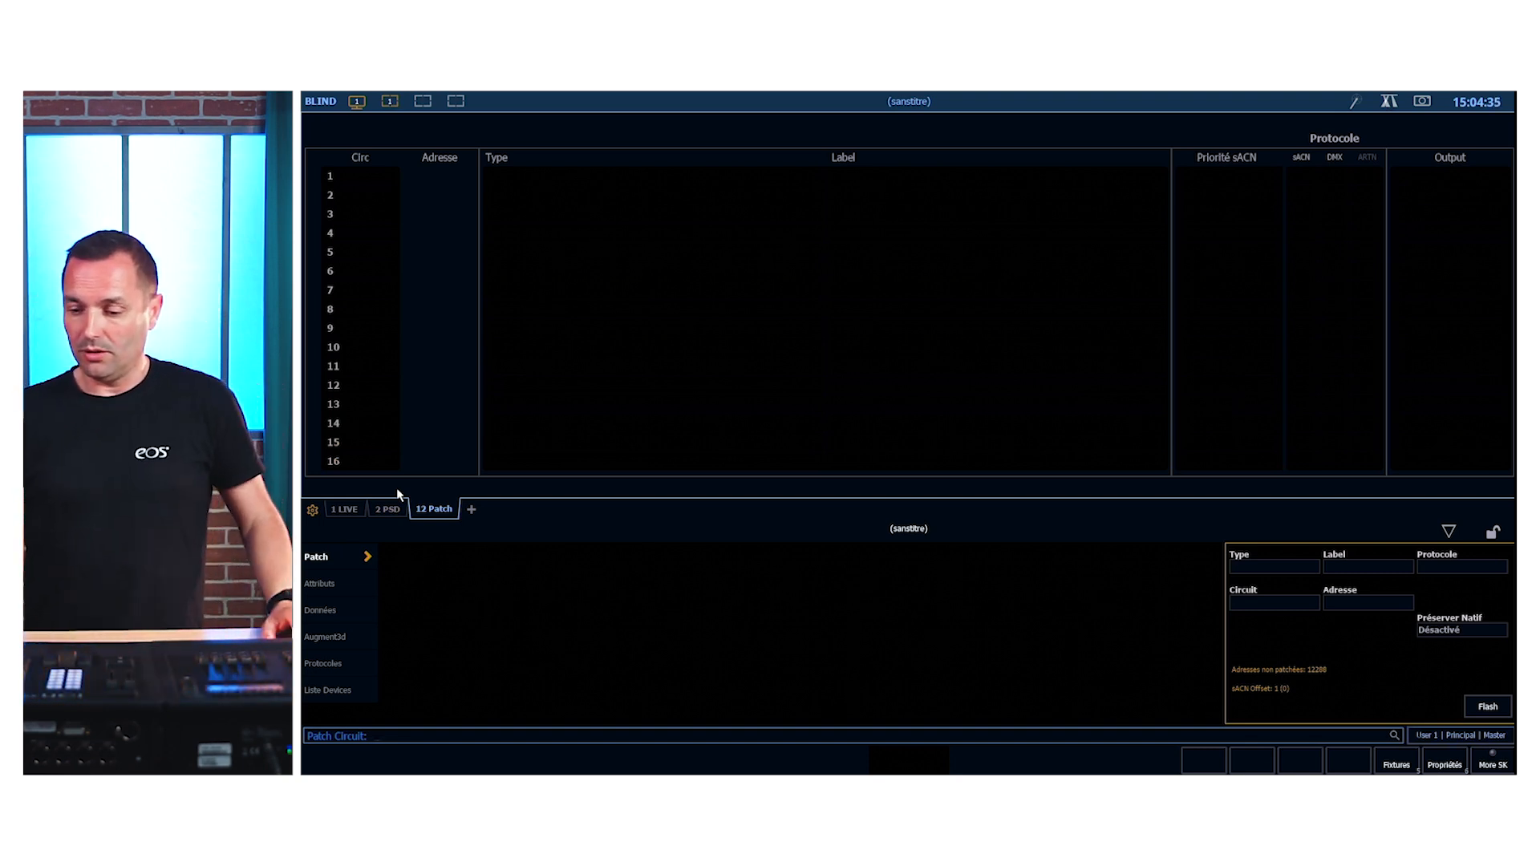
- Patch channels 1 to 6 as dimmers starting at address 1
text(1t6)
key(at)
text(1 Jusqu'à 6 Adresse 1)
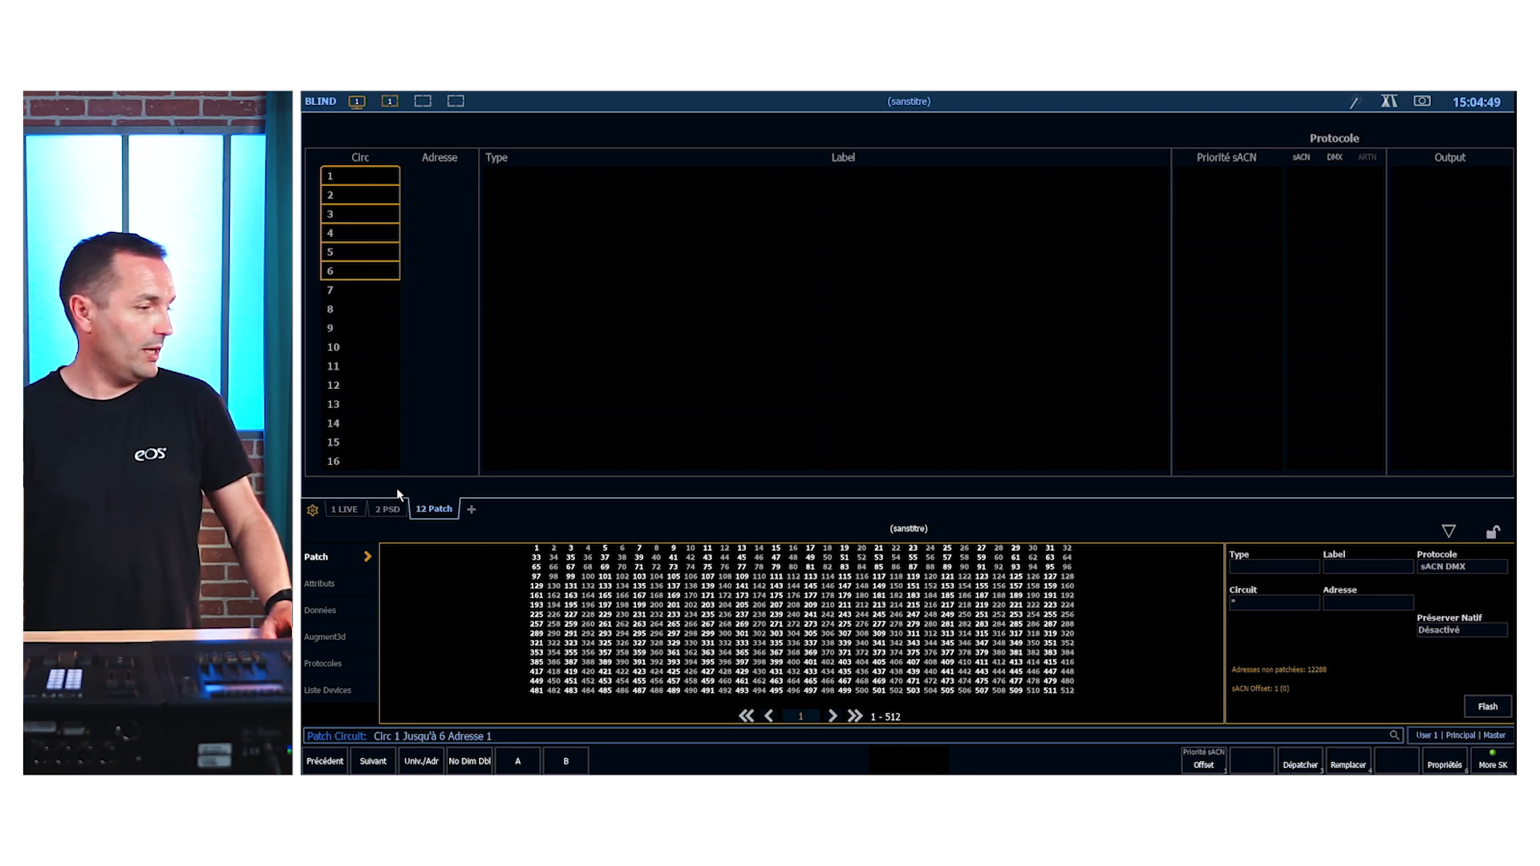
key(Return)
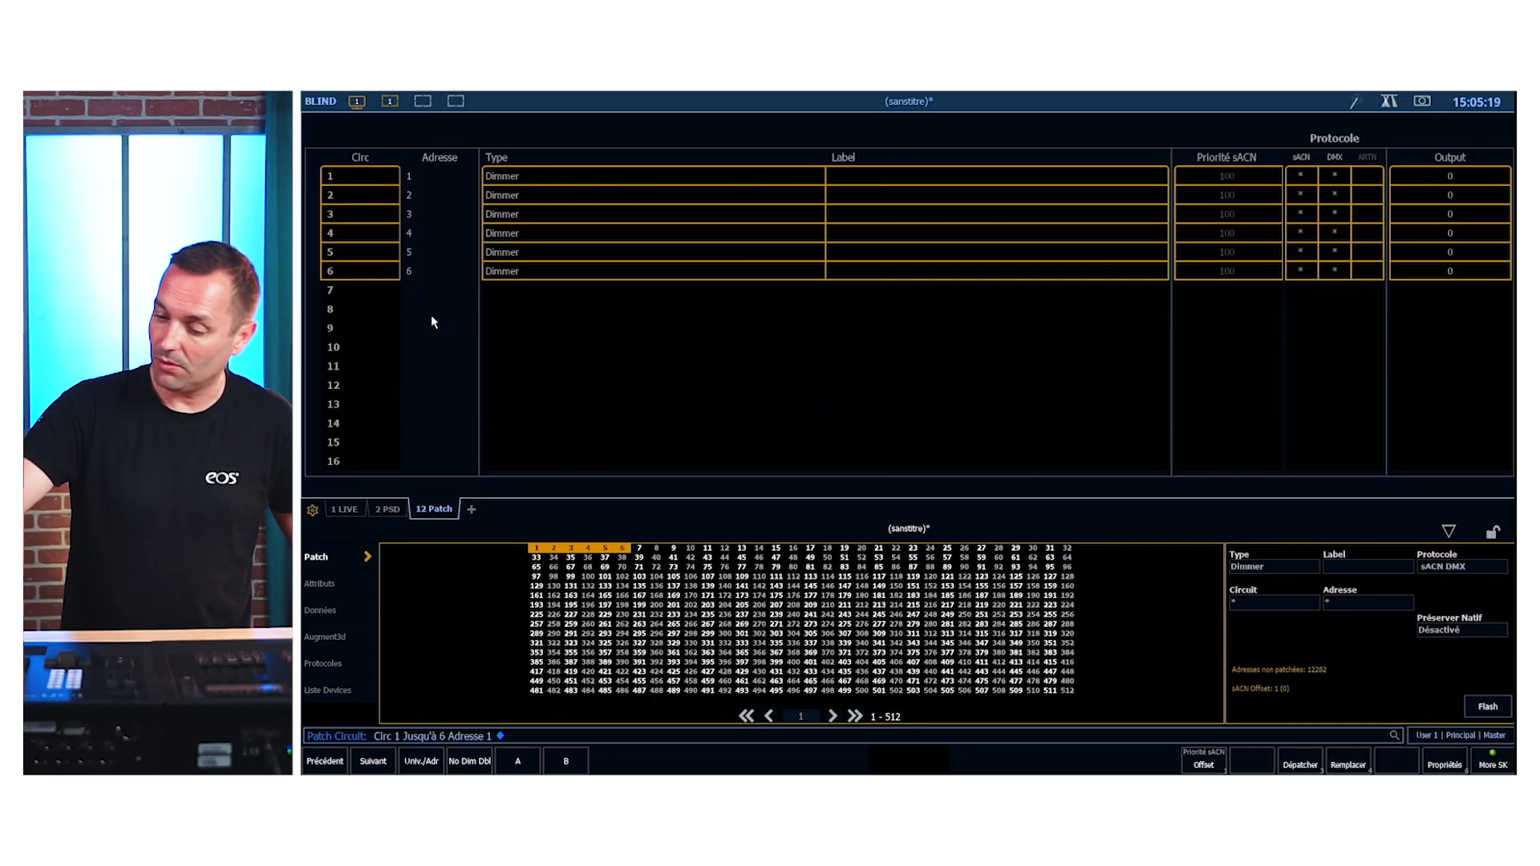
- Patch channels 11 to 16 as dimmers starting at address 2/1
text(11)
text(t)
text(16)
text(a)
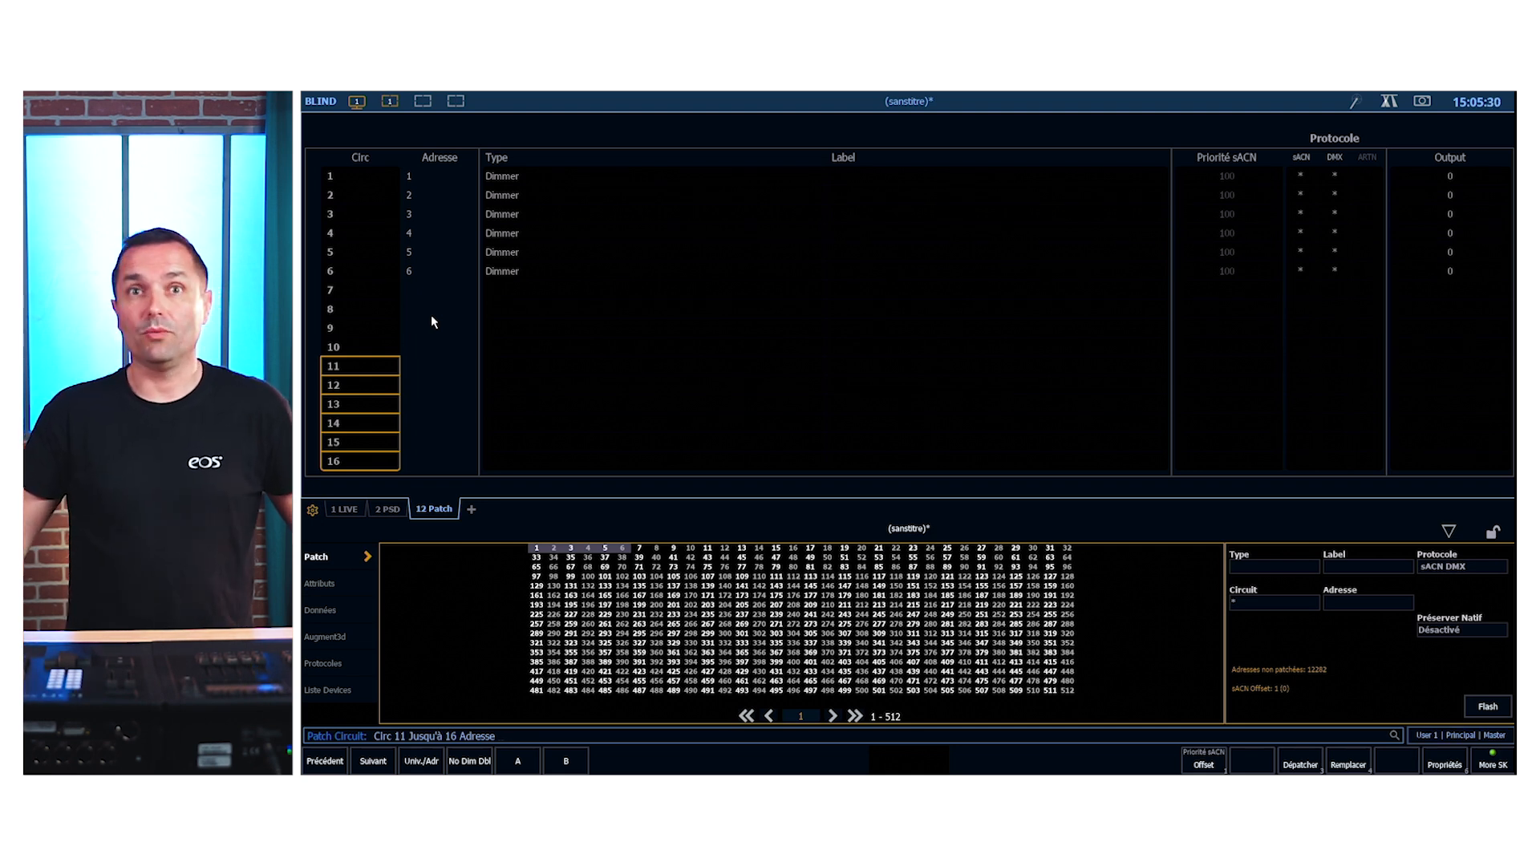
text(2)
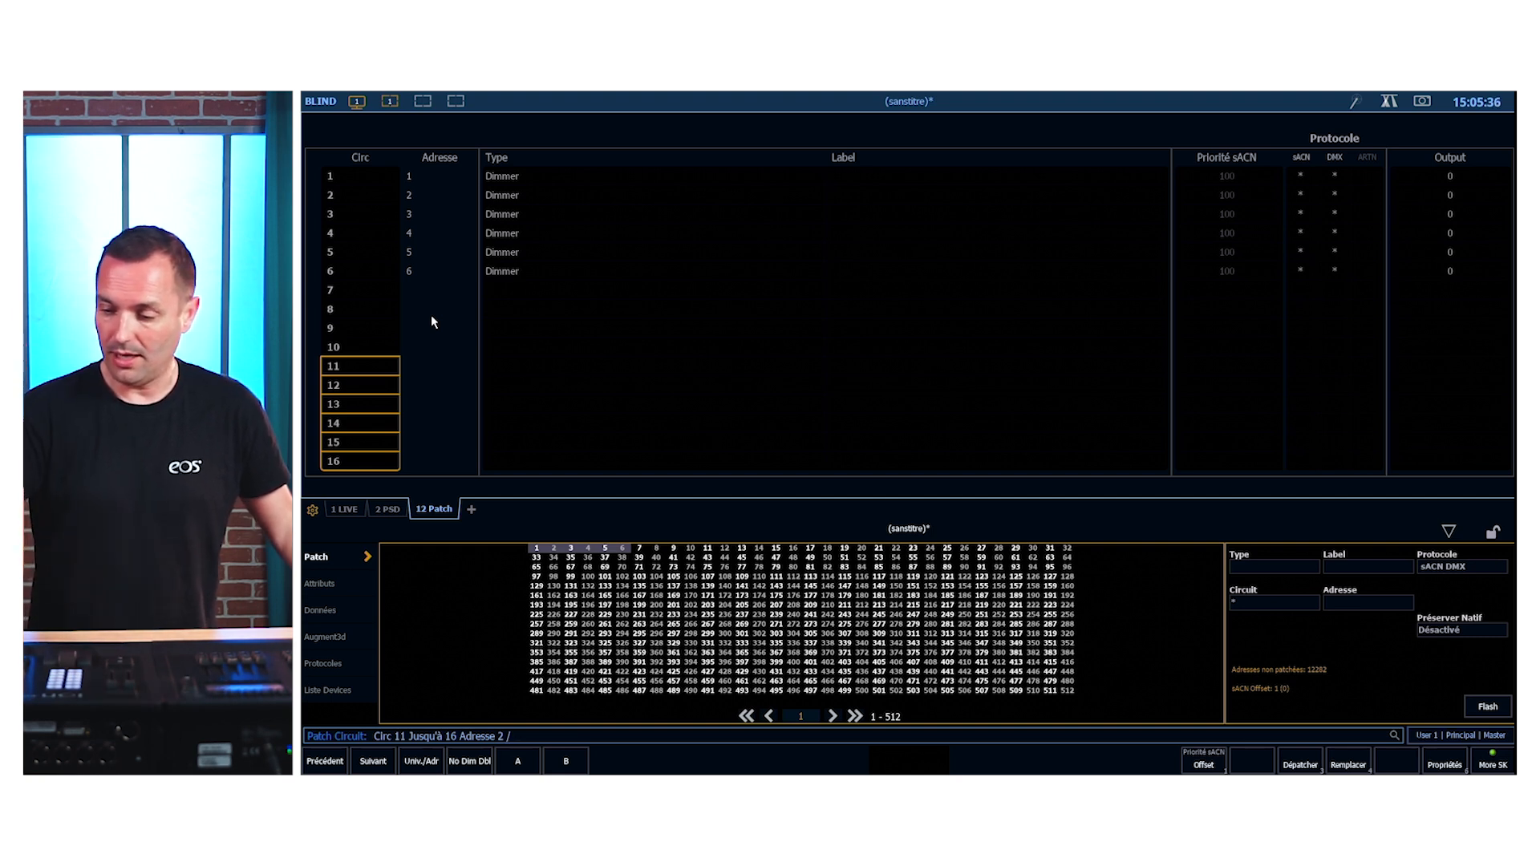
text(/1)
key(Return)
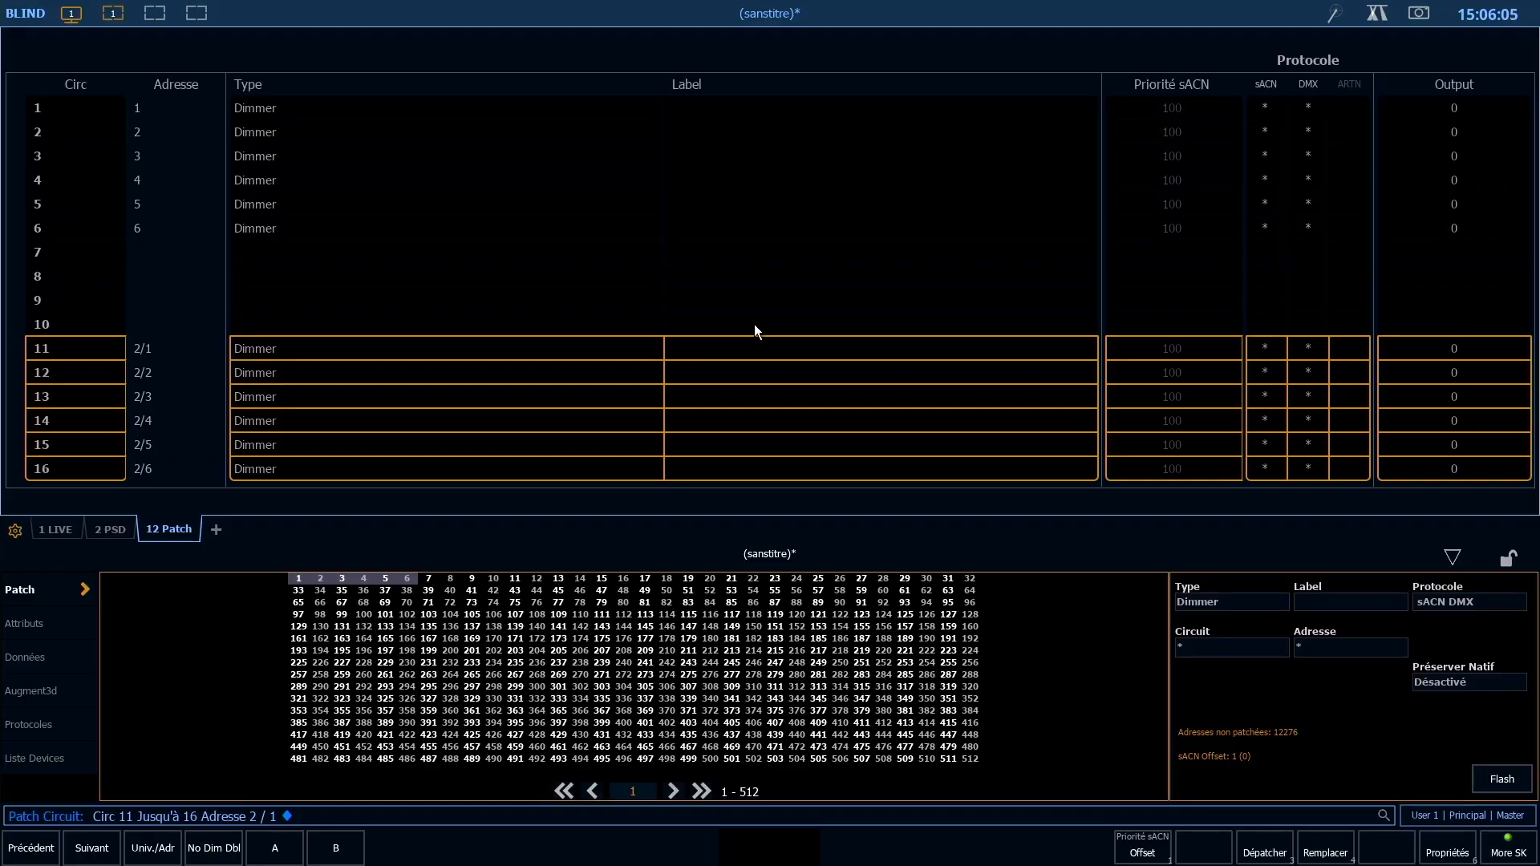
- Assign the Lonestar Standard fixture type to channels 101 to 106, searching the fixture library for "lonestar"
text(101)
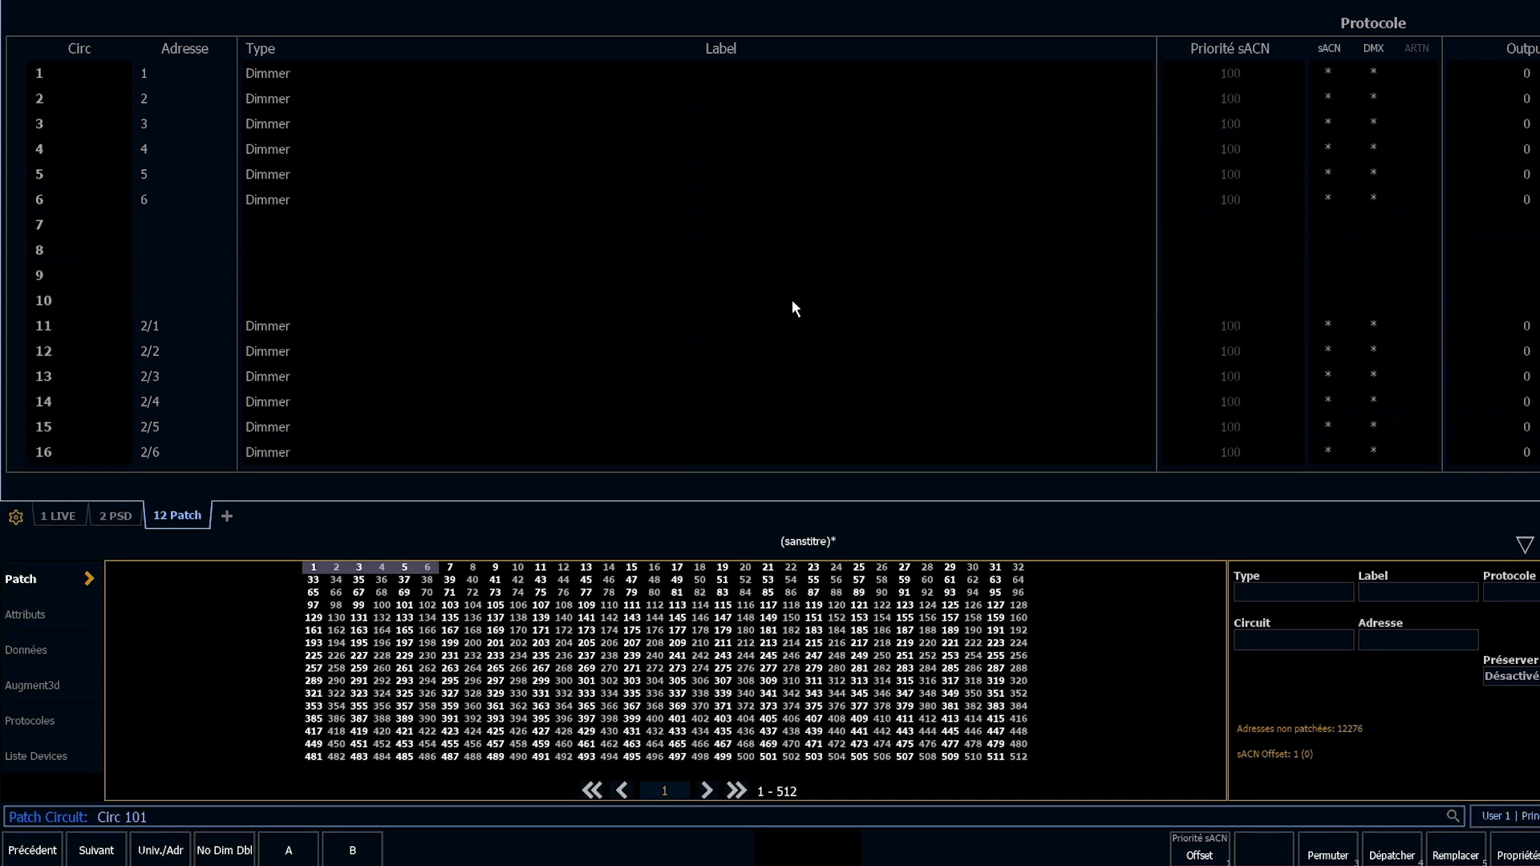
text(t)
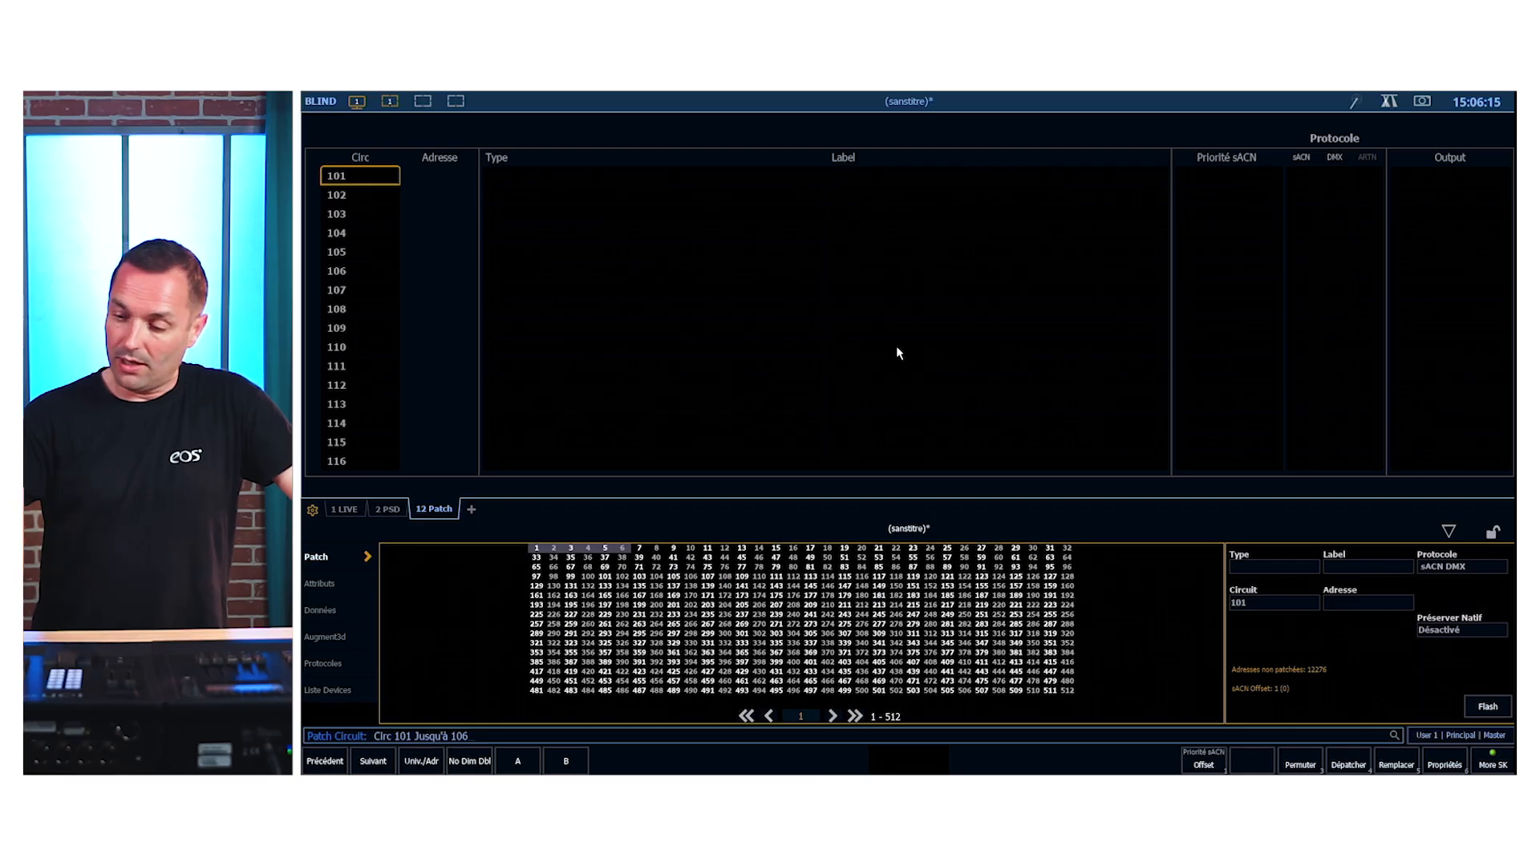
key(Return)
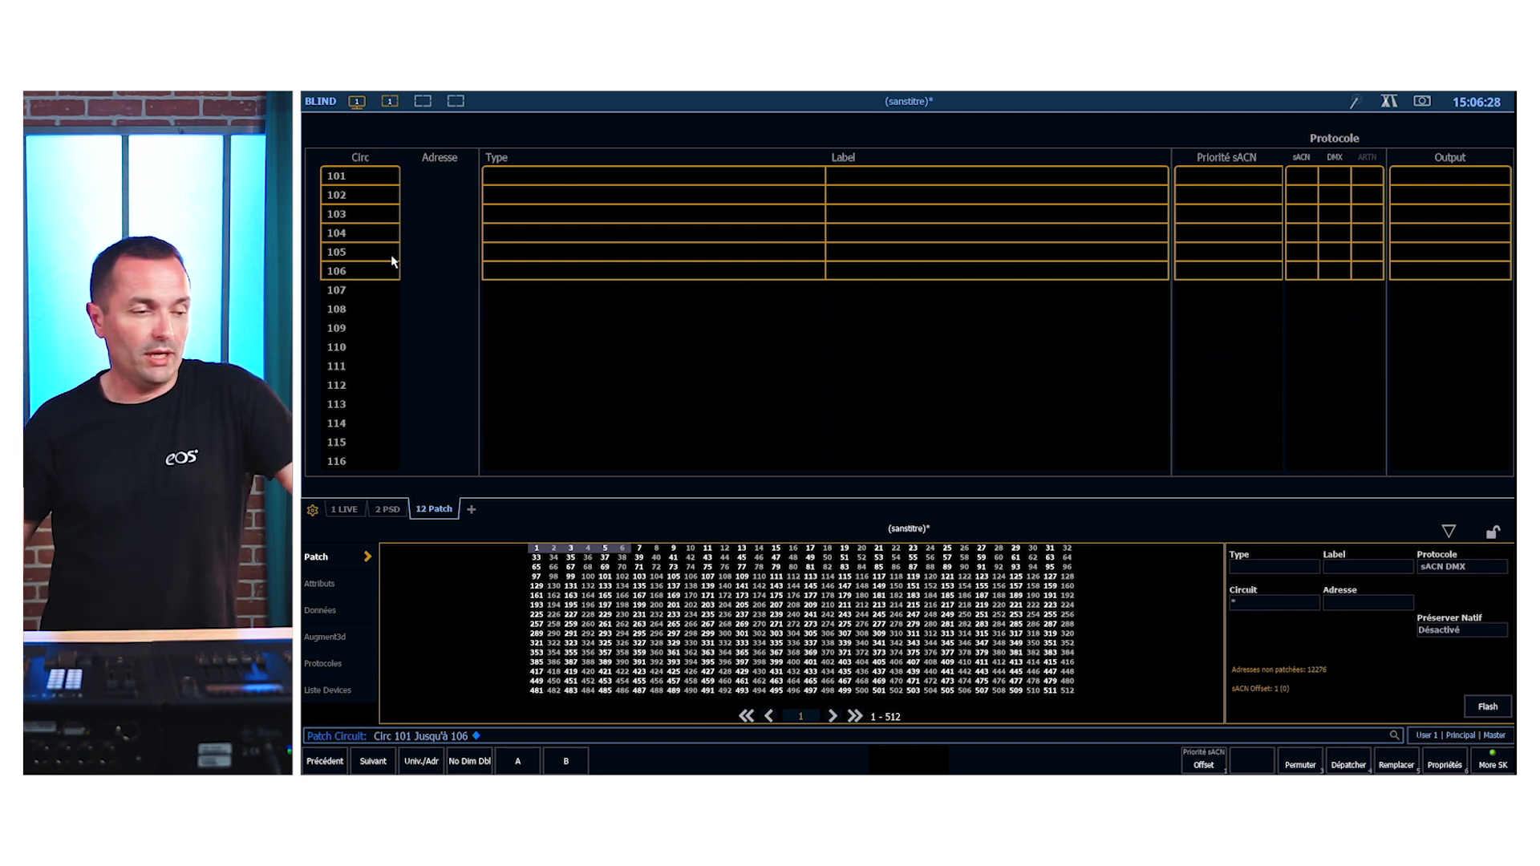
click(1263, 565)
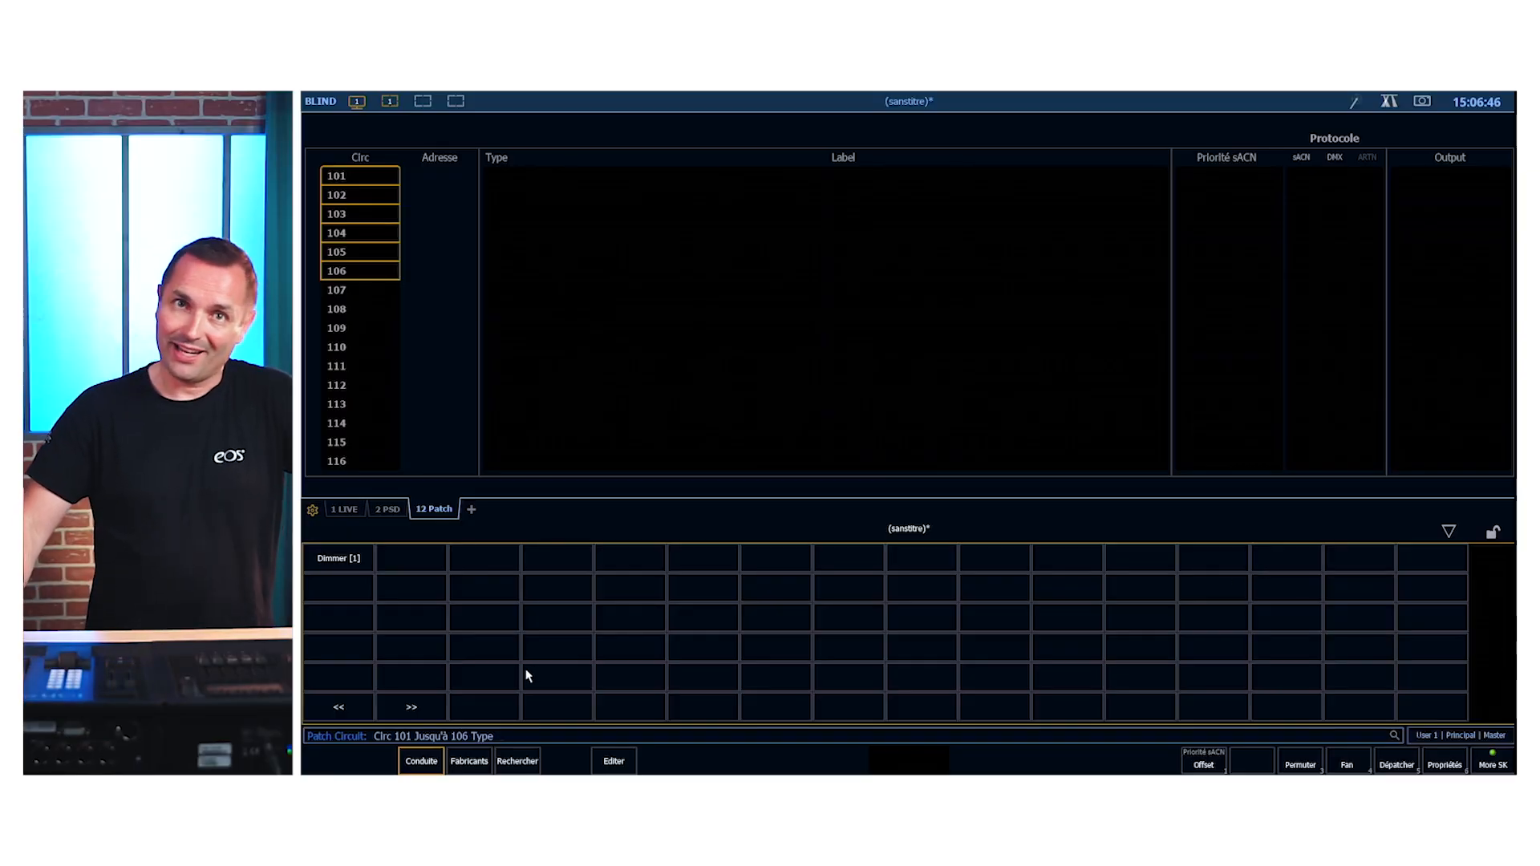
click(518, 763)
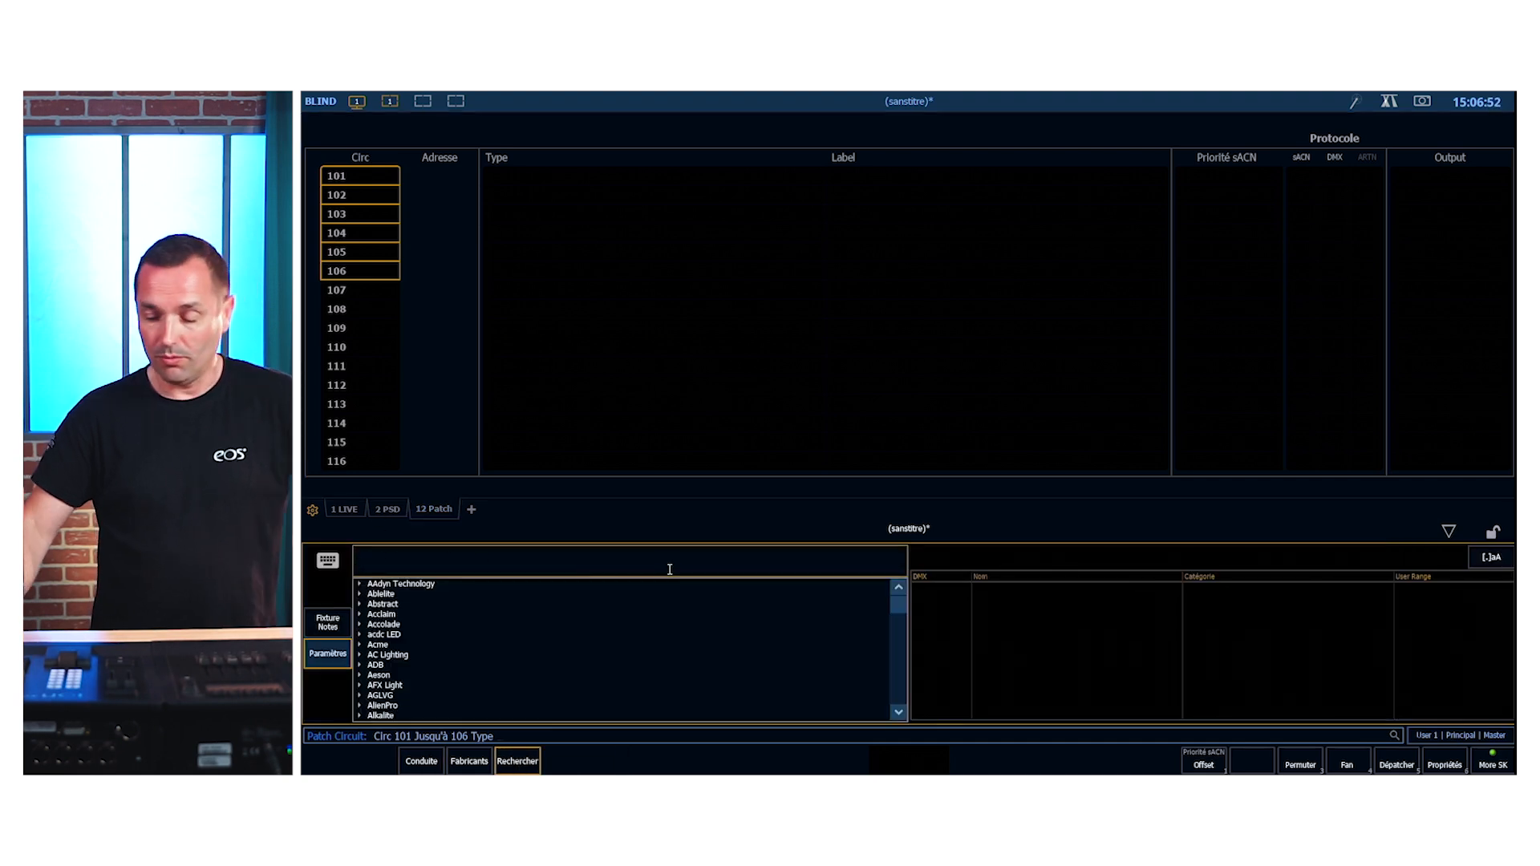
text(lonestar)
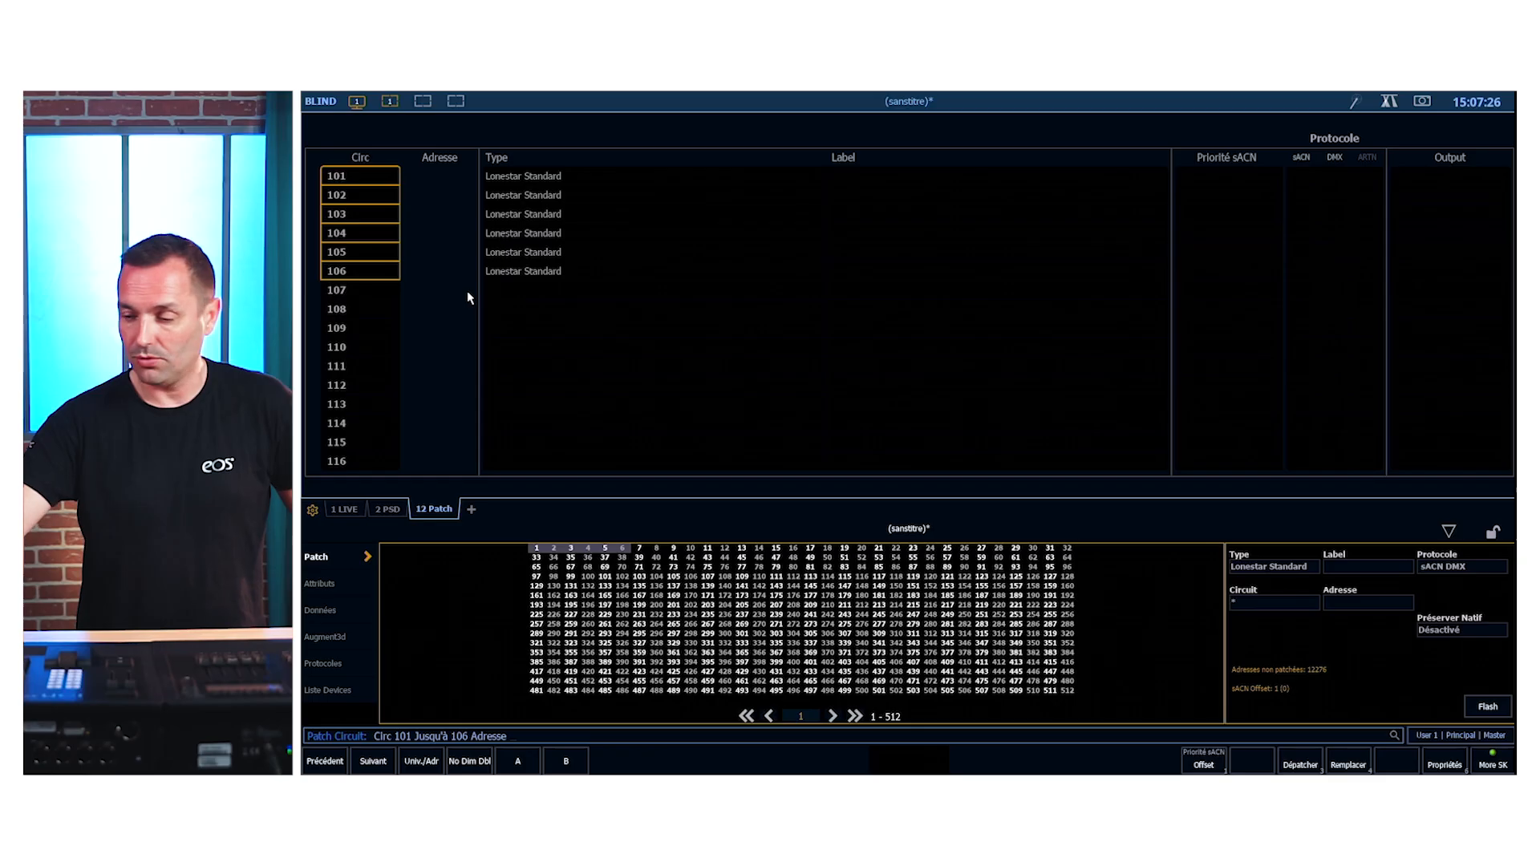
- Patch channels 101 to 106 starting at address 3/101 with an offset of 50
text(3 )
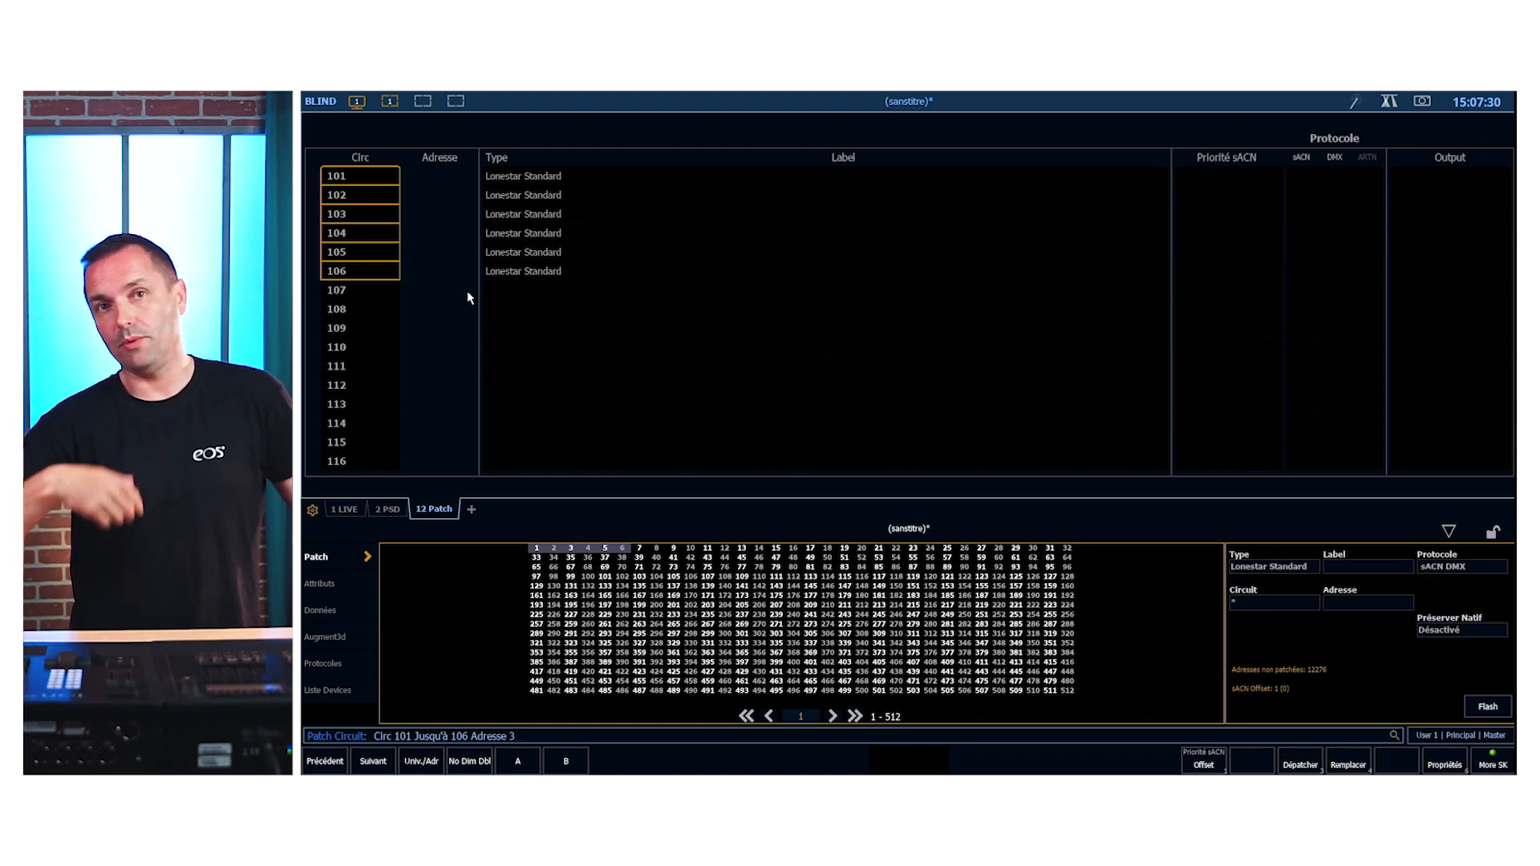
text(/ 101 Offset 50)
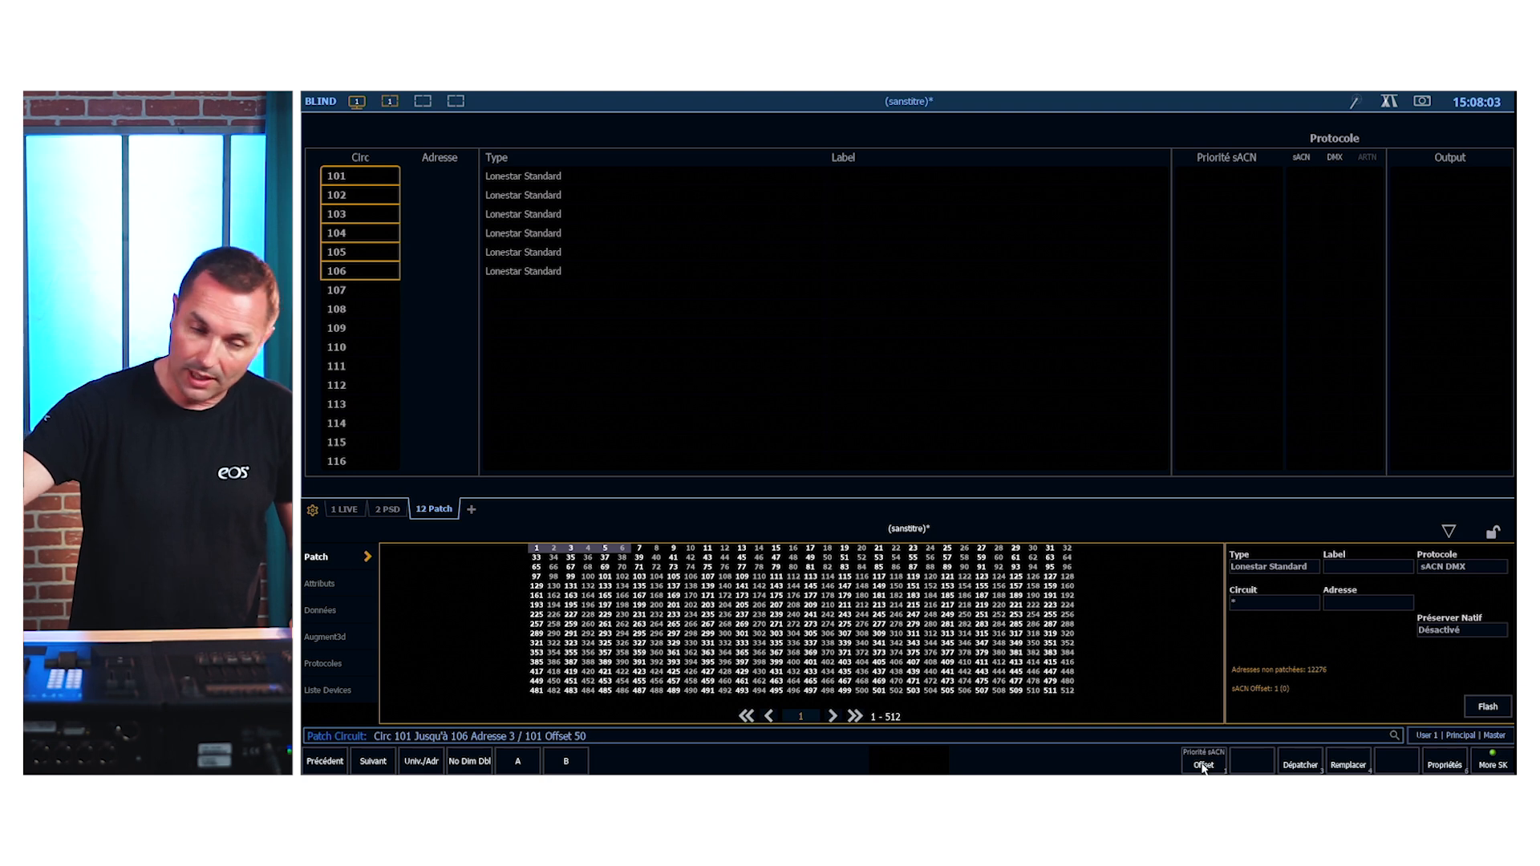
key(Return)
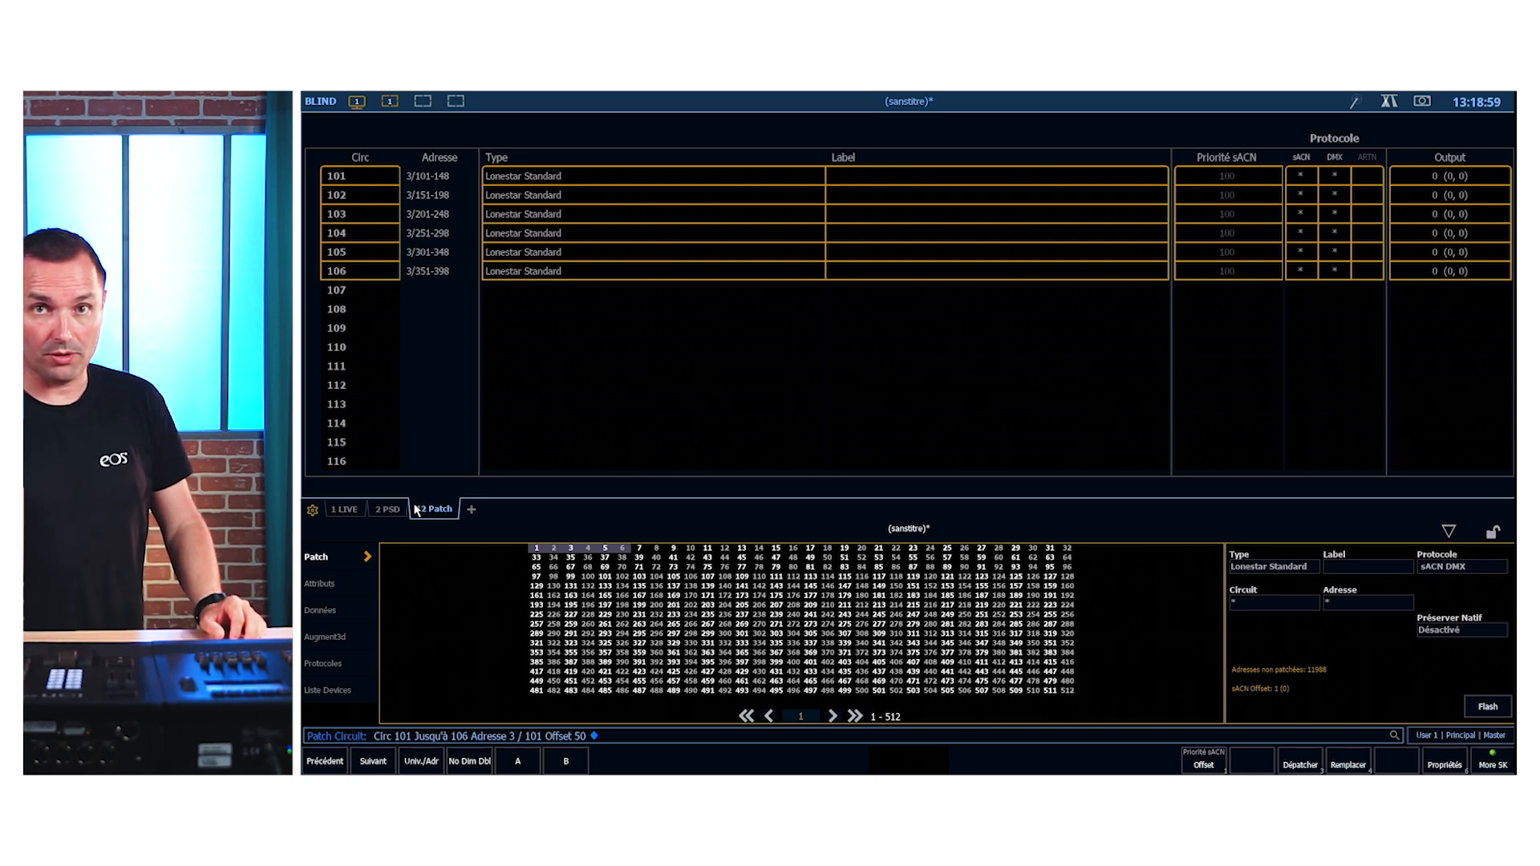
- Switch to the live view and display only the patched channels in the compact format
key(l)
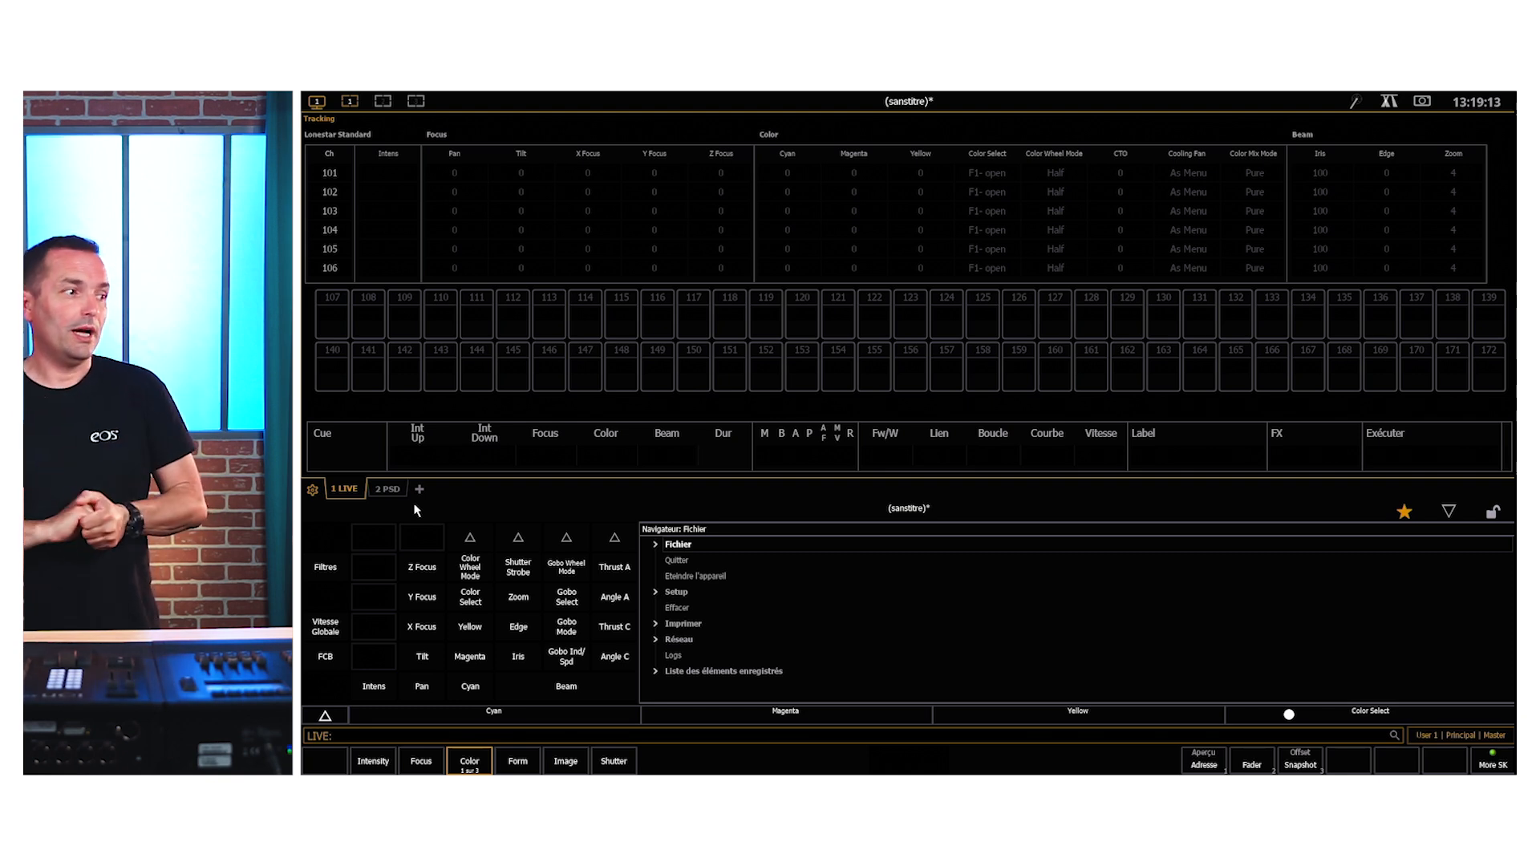
click(347, 491)
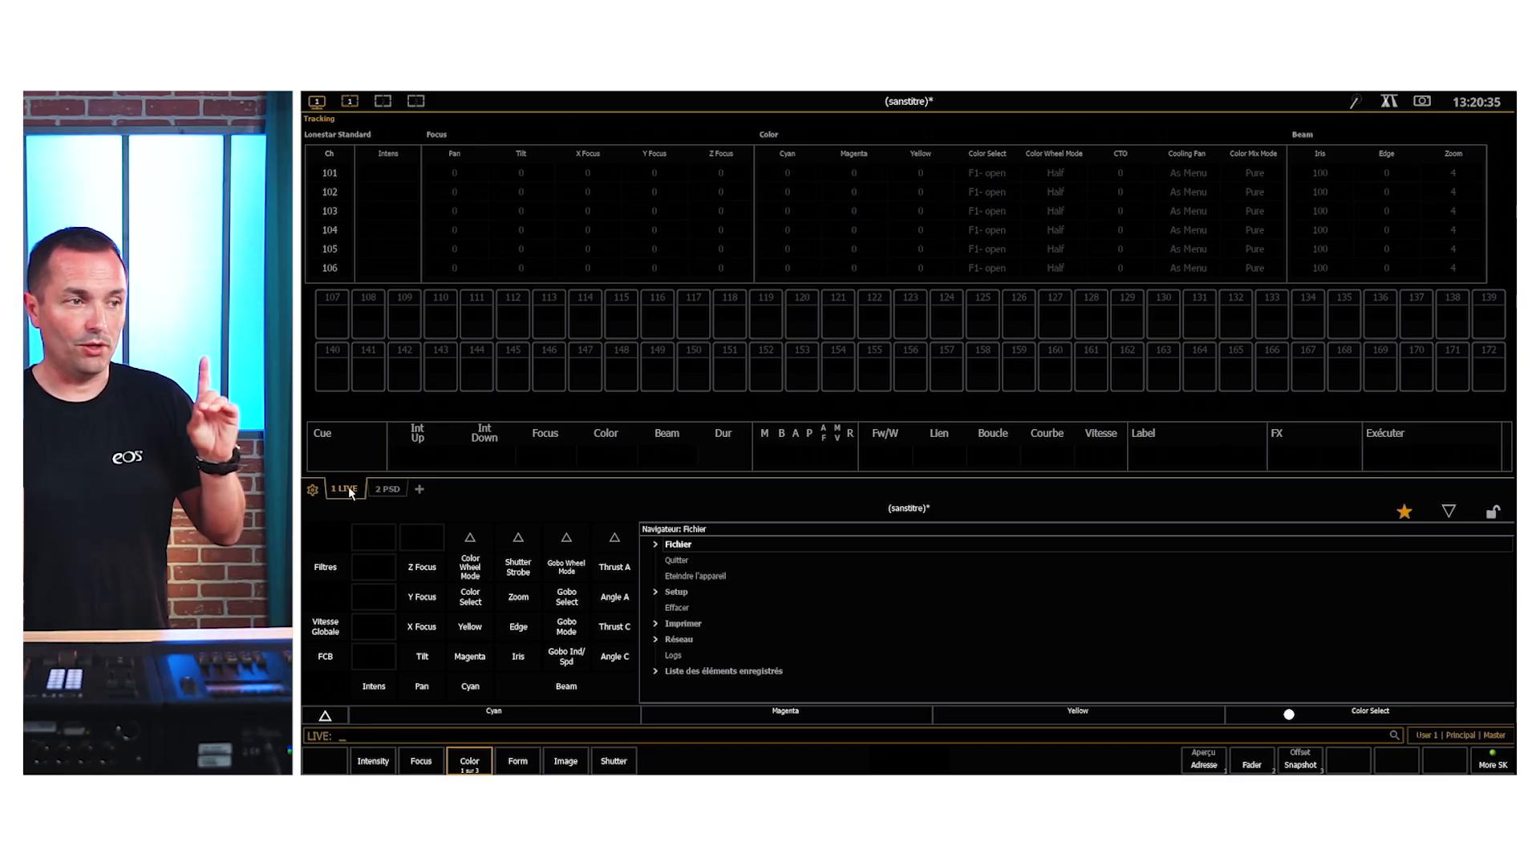
click(348, 486)
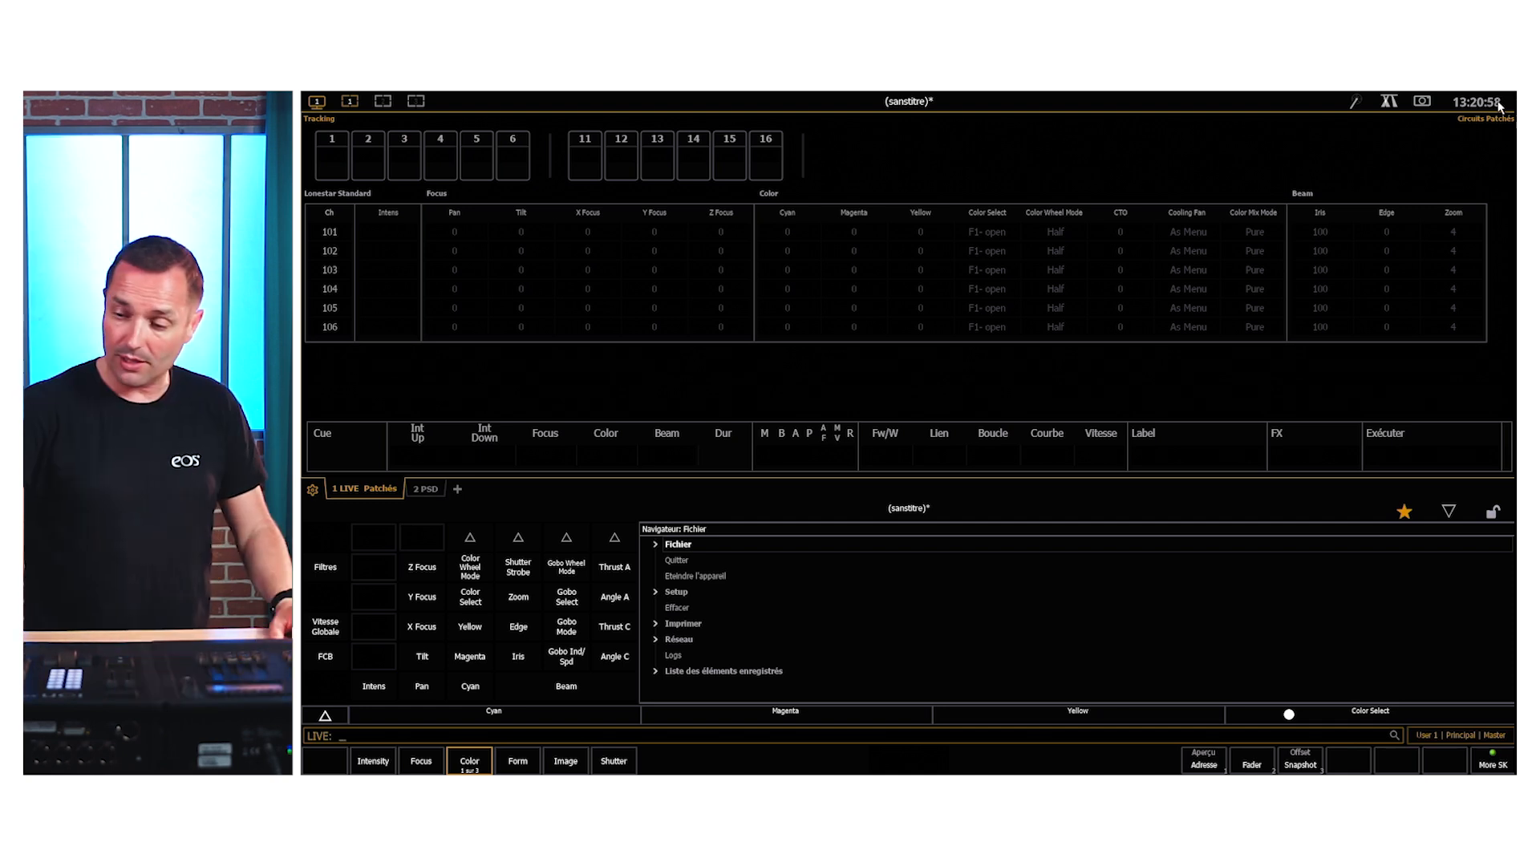
key(F4)
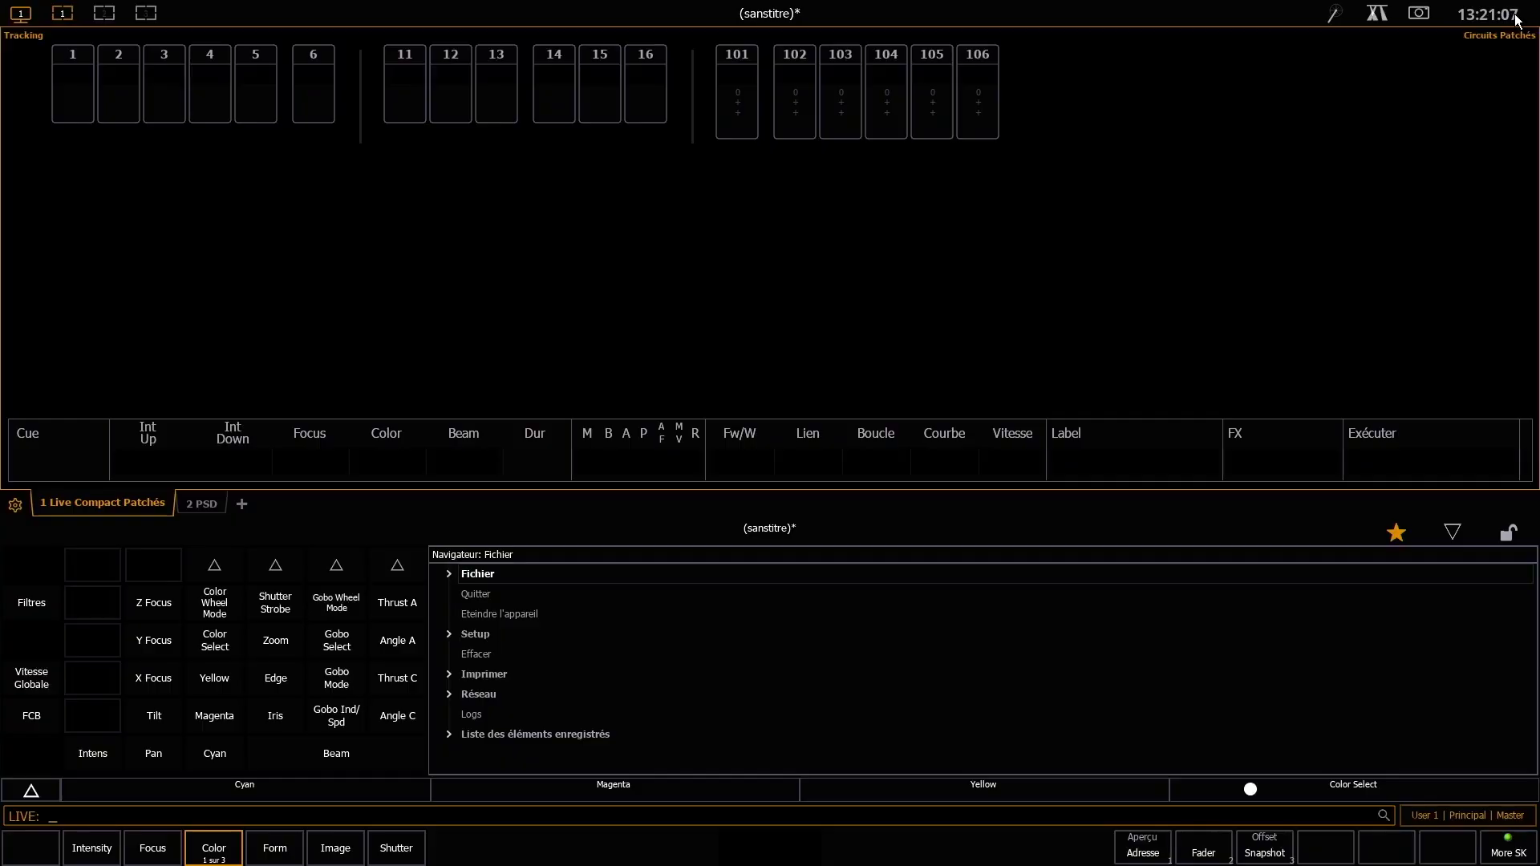
- Adjust the size of the channel tiles in the live view, ending with an enlarged display of all patched channels
scroll(1517, 21, up, 8)
scroll(1517, 21, up, 3)
scroll(1517, 21, down, 4)
scroll(1516, 21, down, 2)
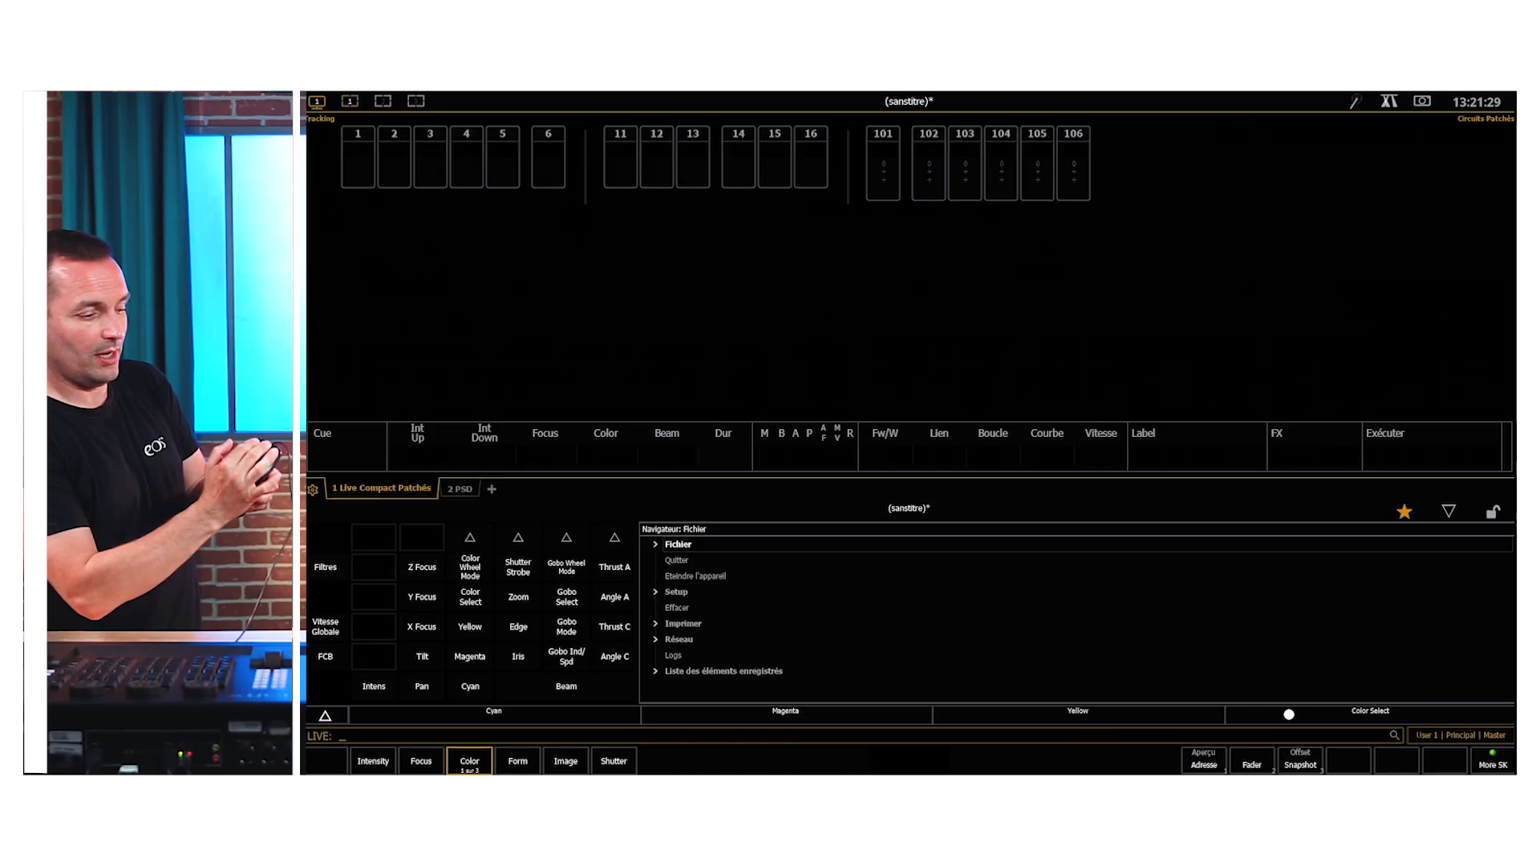
scroll(906, 265, down, 4)
scroll(906, 265, up, 8)
scroll(906, 265, up, 2)
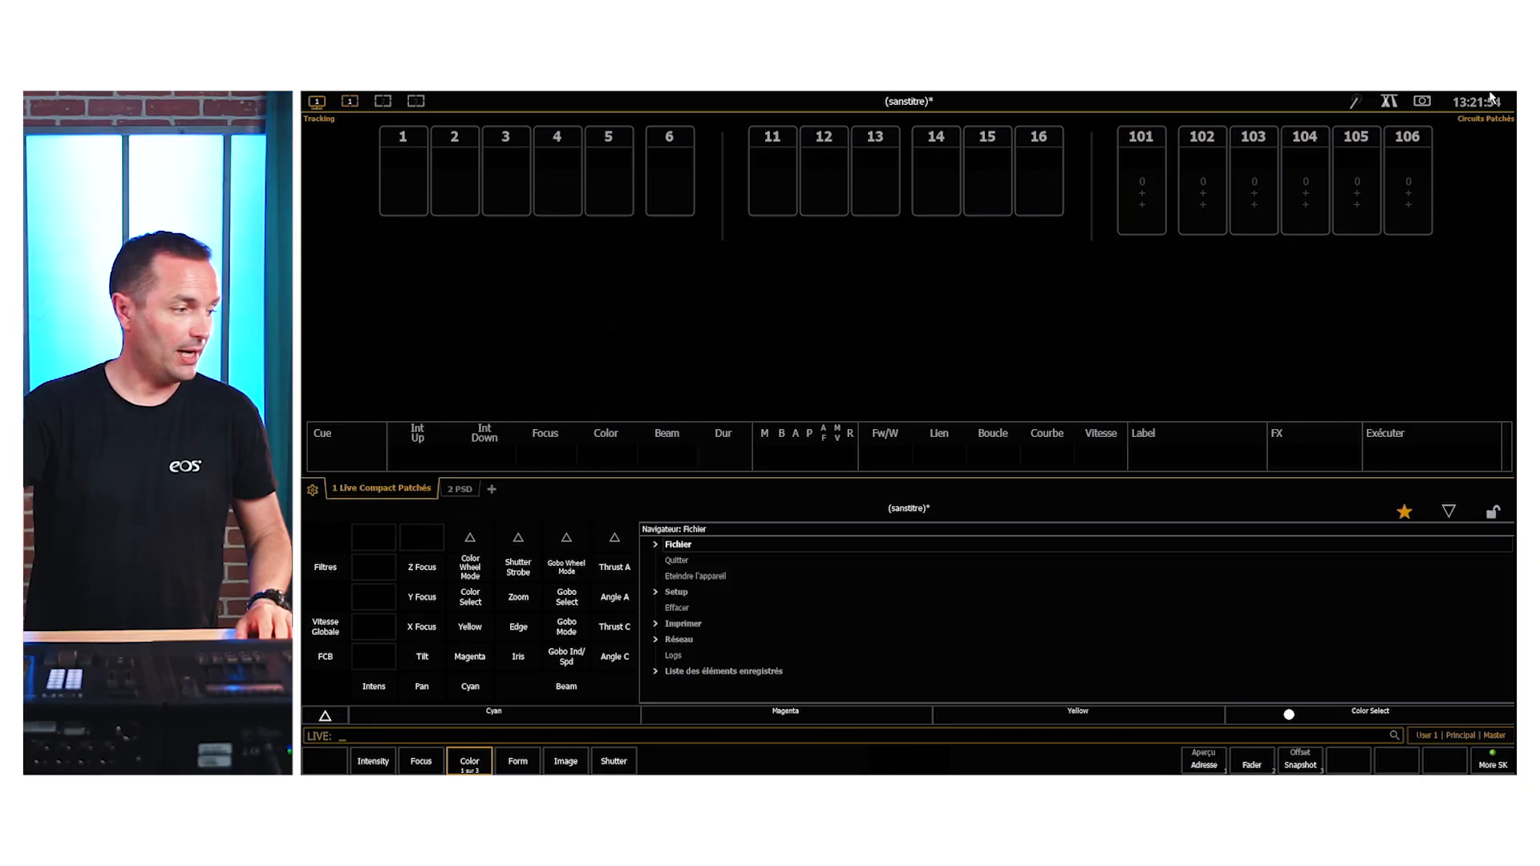
- Run a channel test at 50 percent, stepping one by one from channel 1 through channel 106, and end the test
key(a)
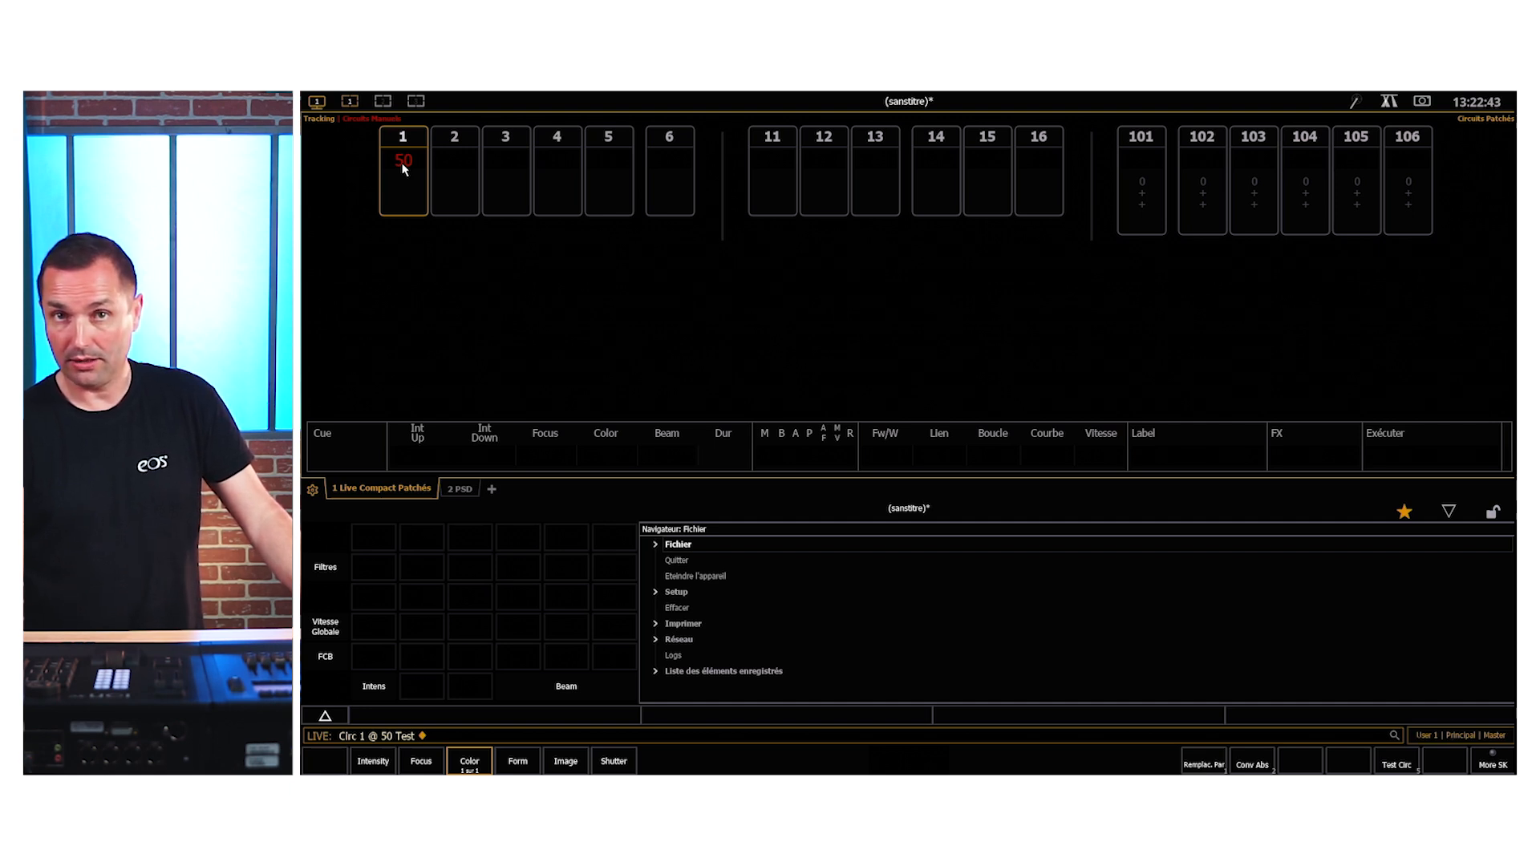
key(Page_Down)
key(Page_Down)
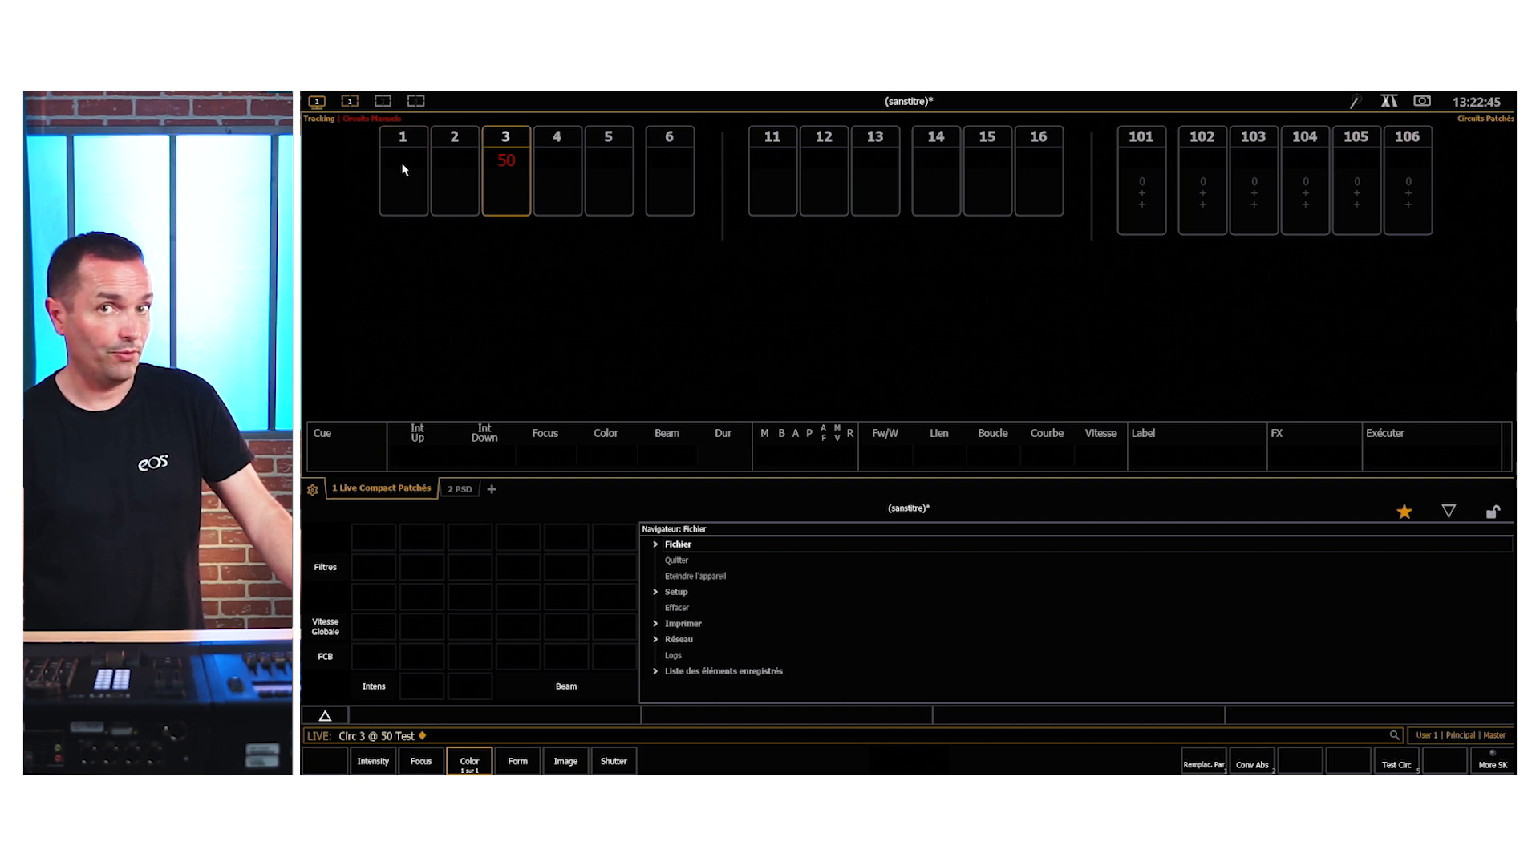
key(Page_Down)
key(Page_Down)
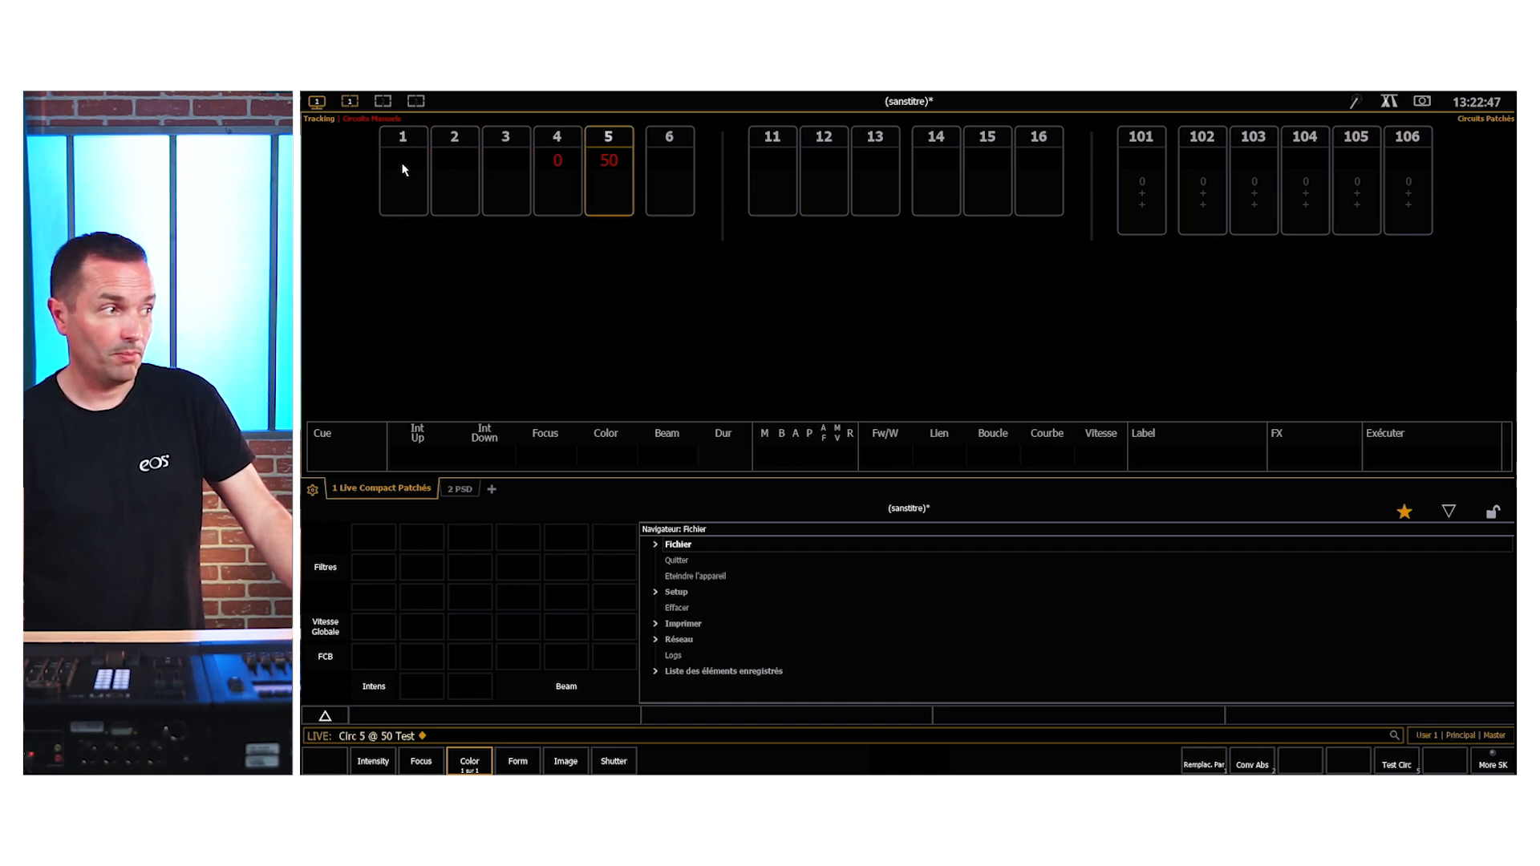
key(Page_Down)
key(Page_Down)
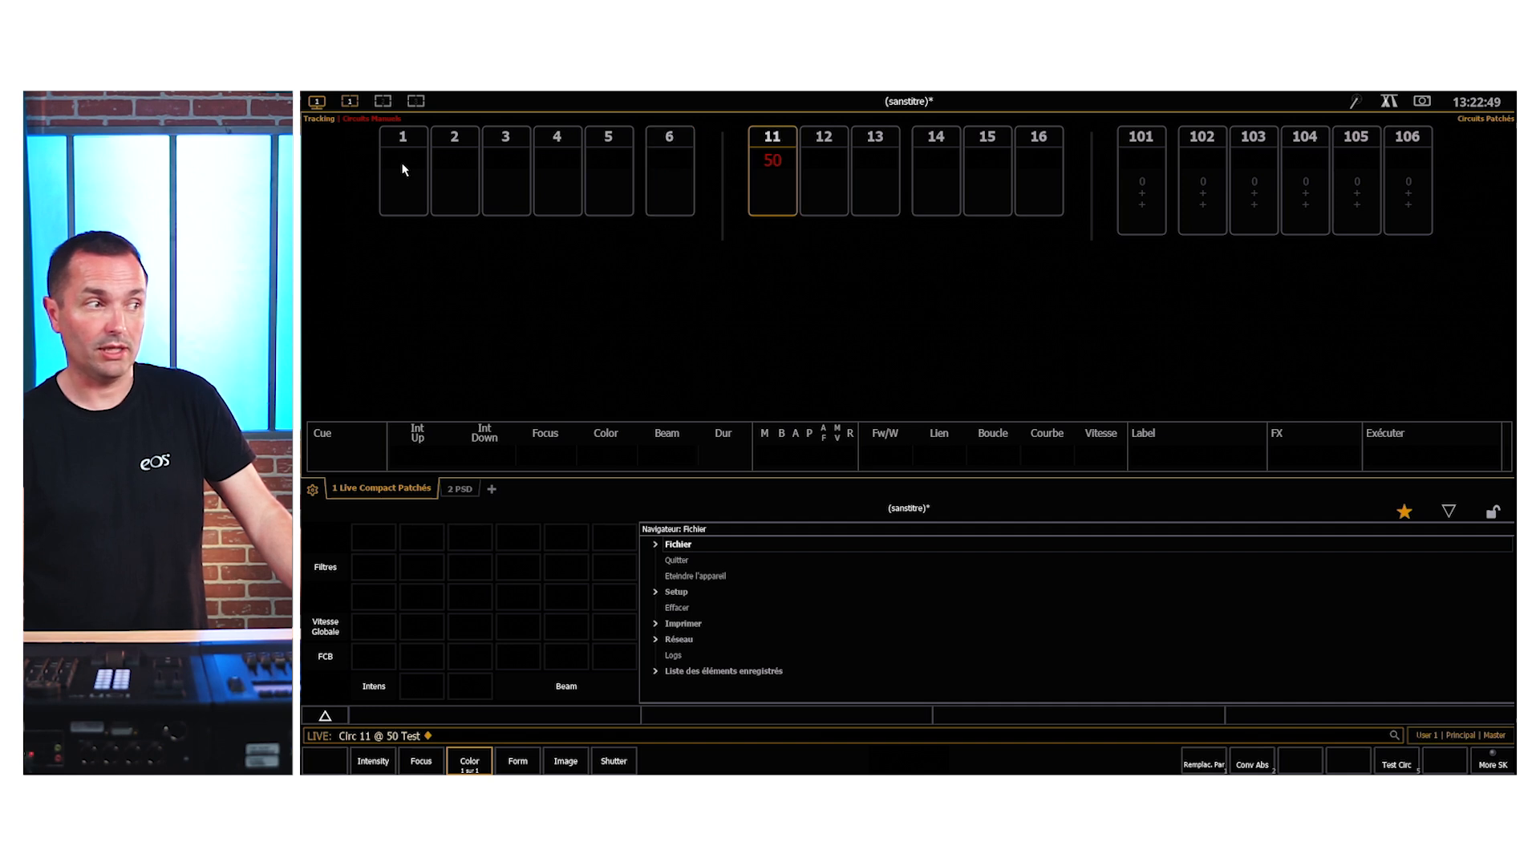
key(Page_Down)
key(Page_Down)
key(Page_Down)
key(Page_Down)
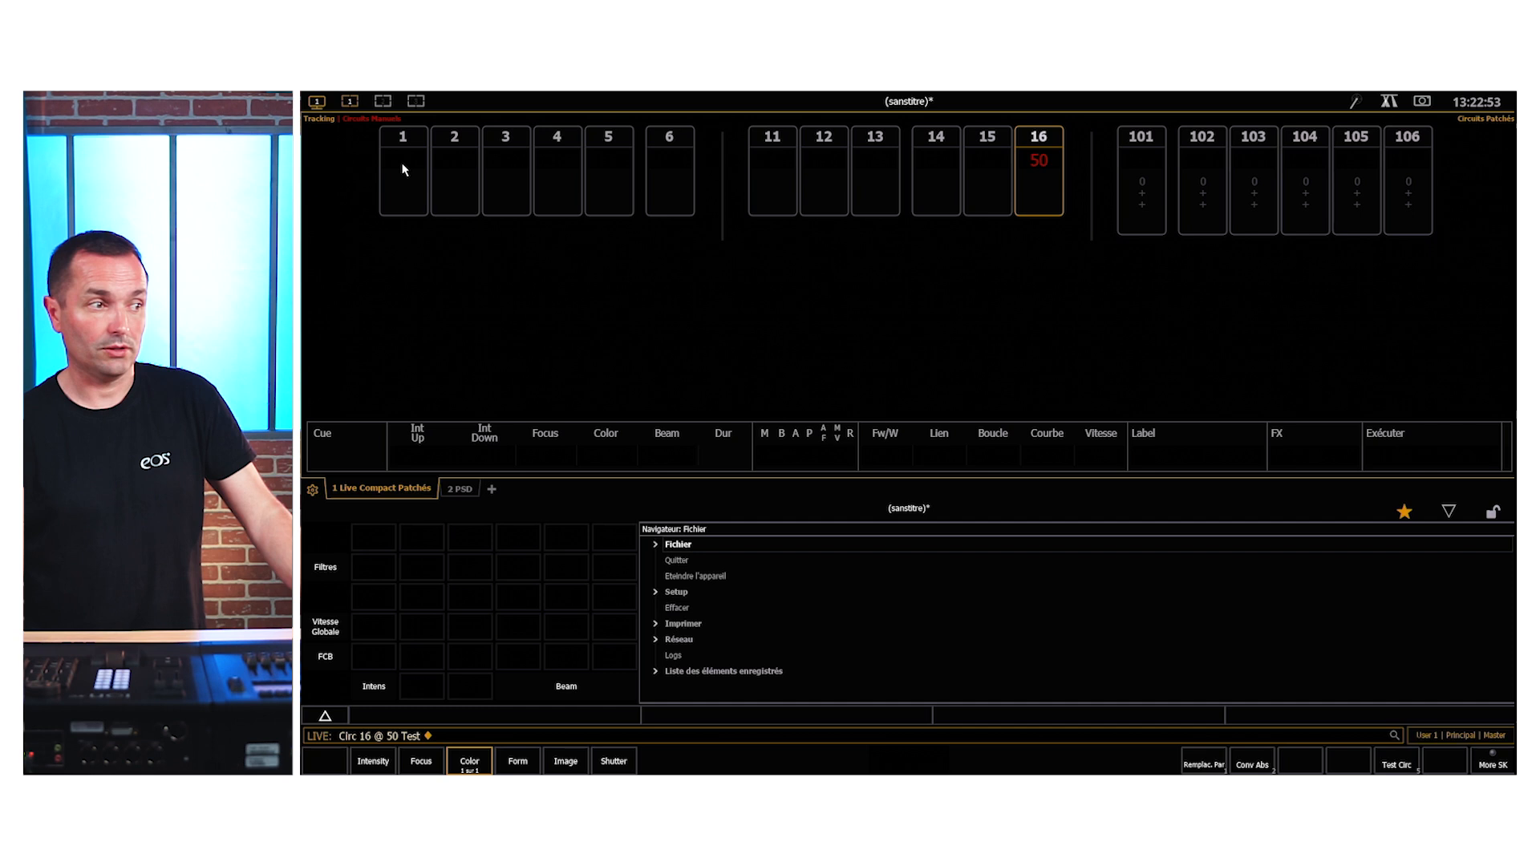
key(Page_Down)
key(Page_Down)
key(Page_Down)
key(Page_Down)
key(Page_Down)
key(Page_Down)
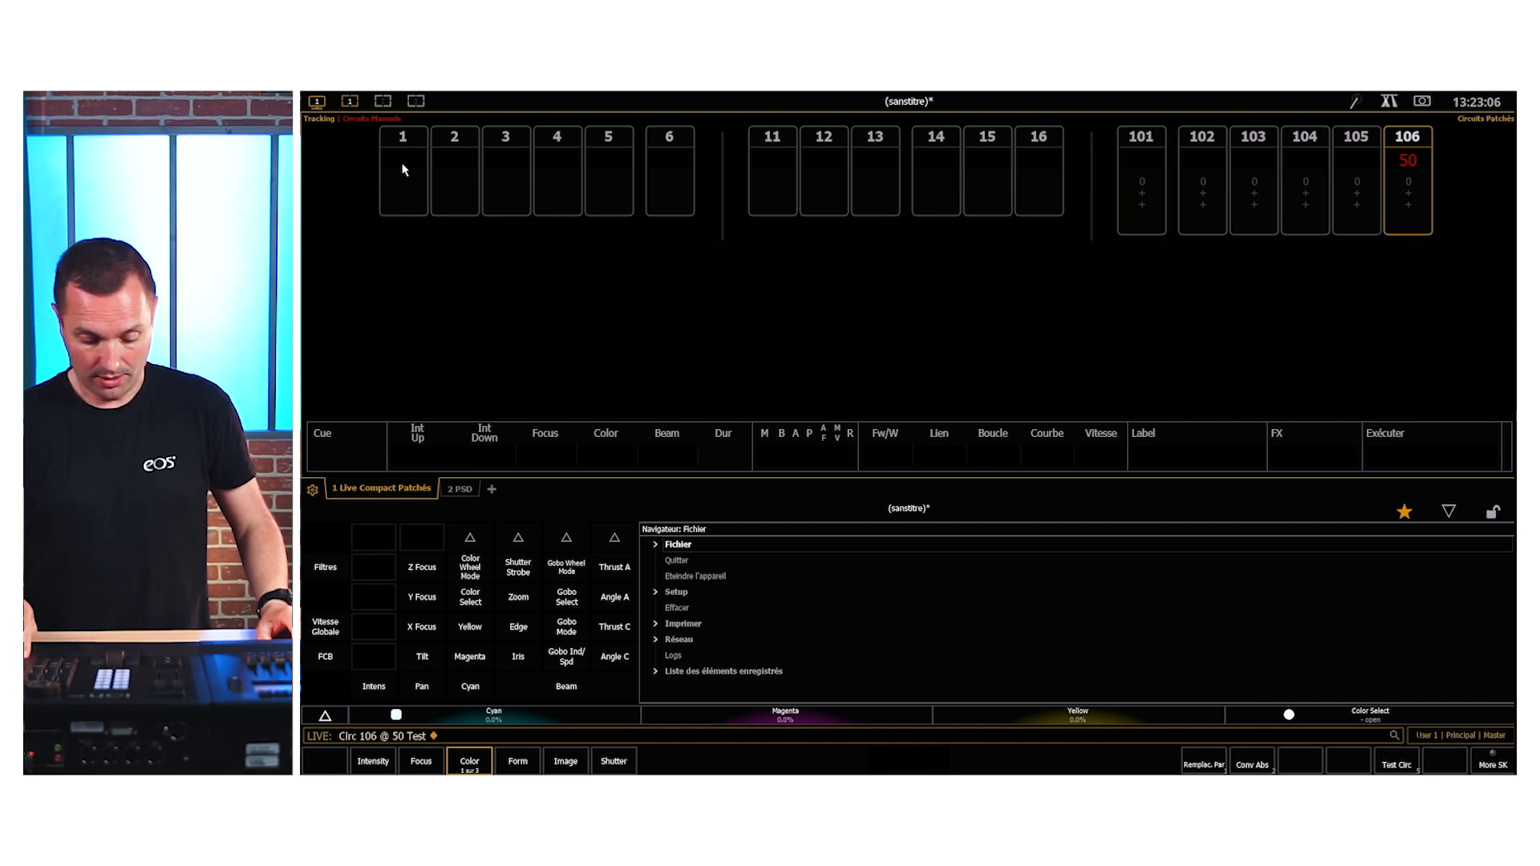
key(Escape)
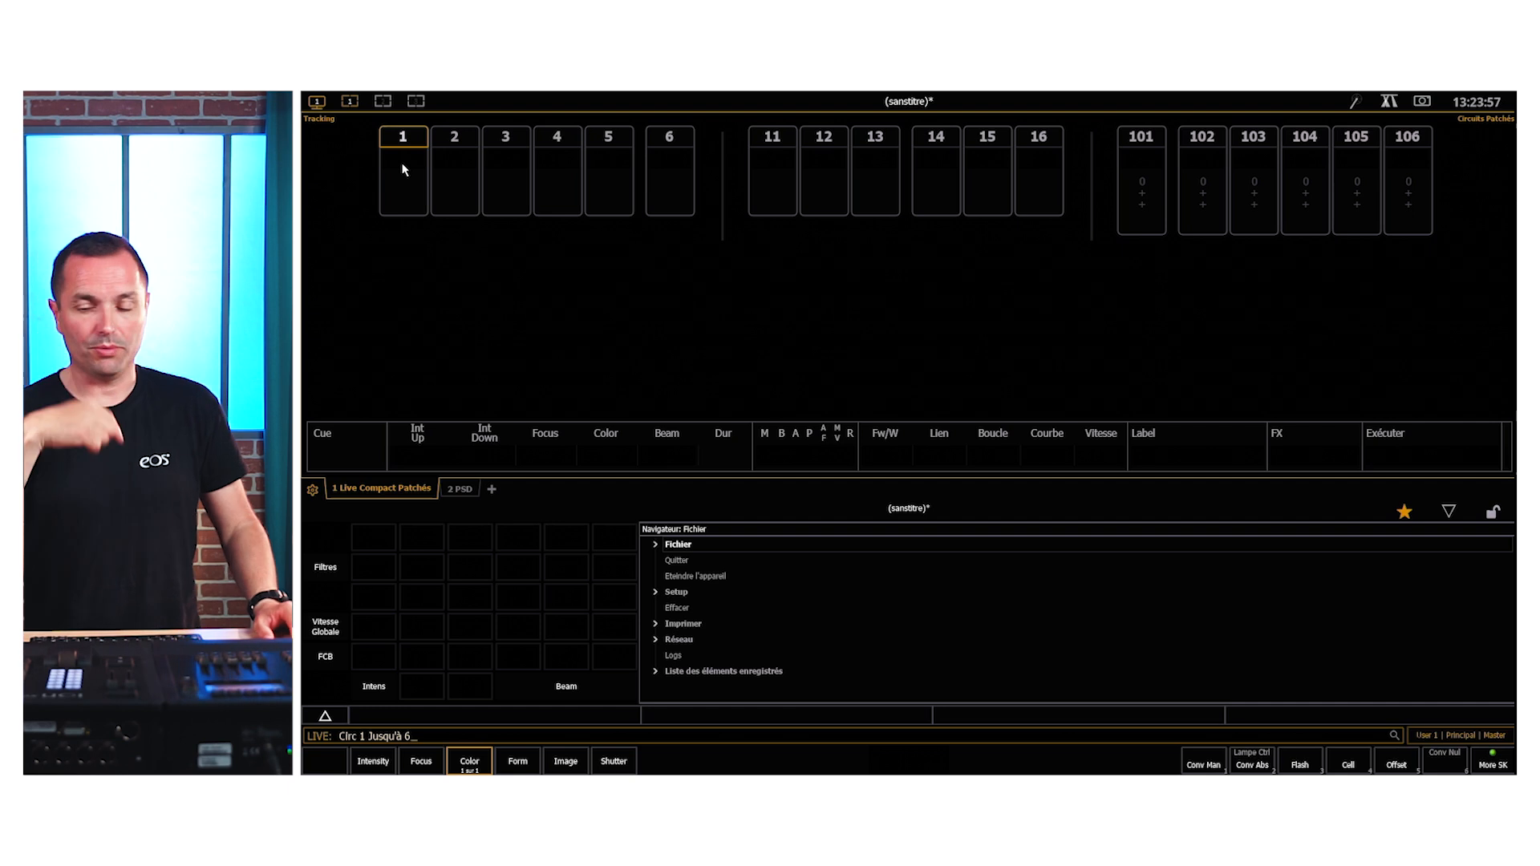
- Record channels 1 to 6 as group 1 with the label "Face"
key(r)
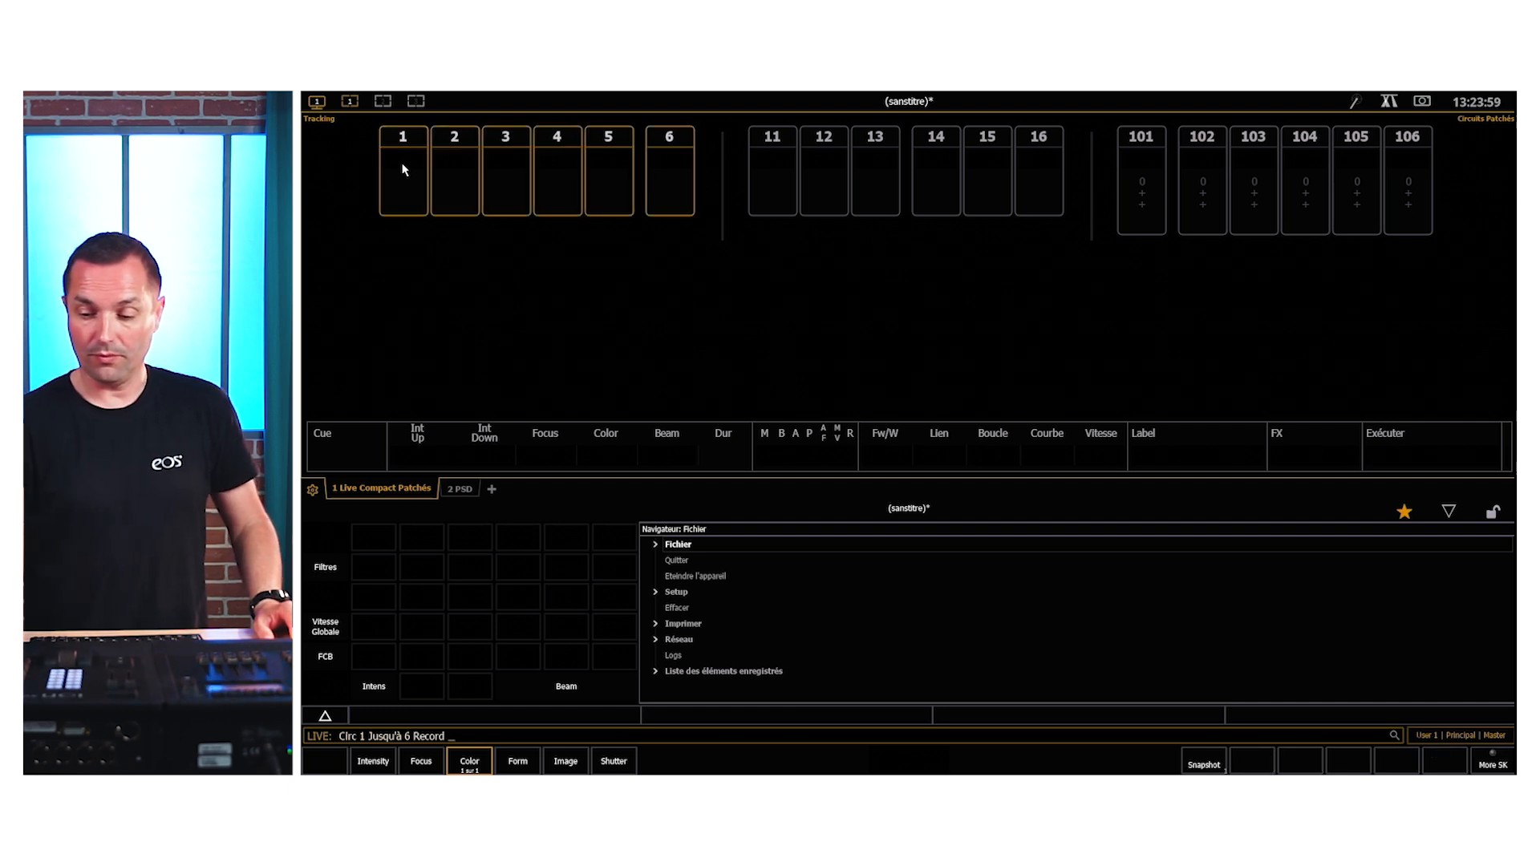
text(1 Labe)
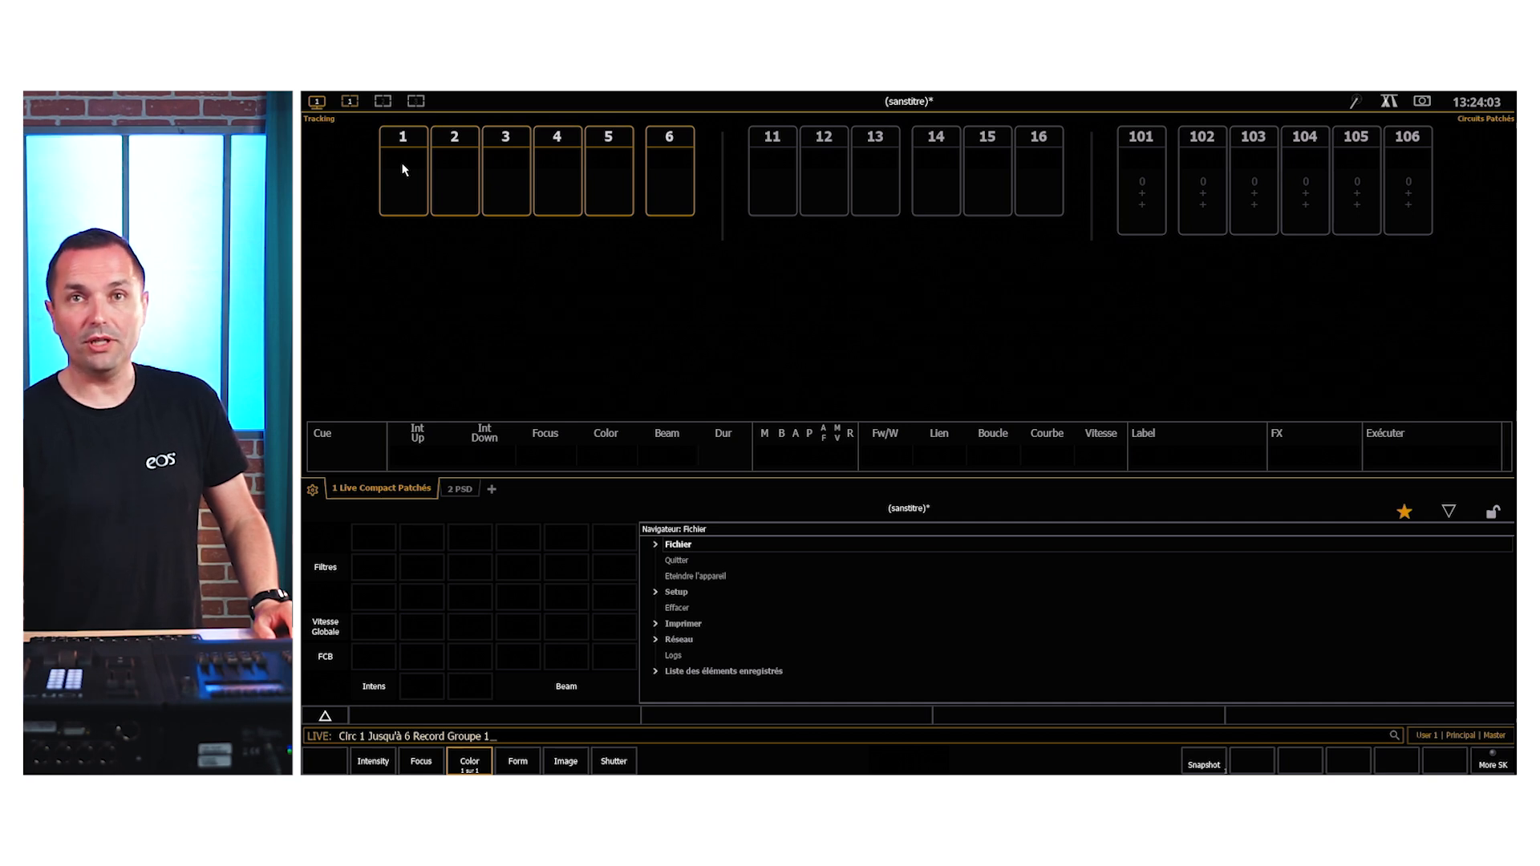
text(l Face)
key(Return)
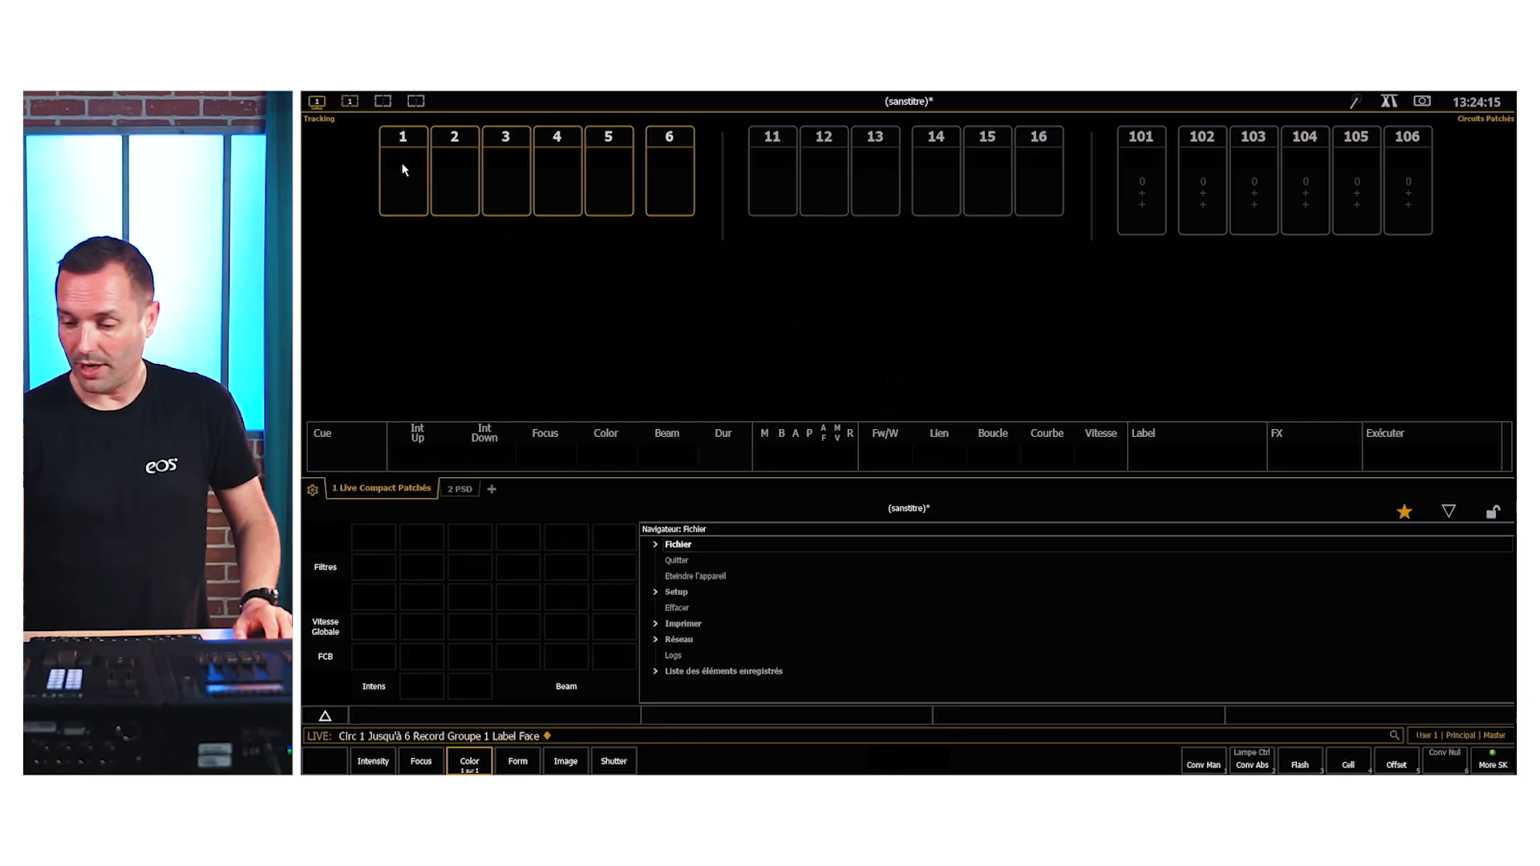
- Record channels 11 to 16 as group 2 with the label "Contre"
text(11_)
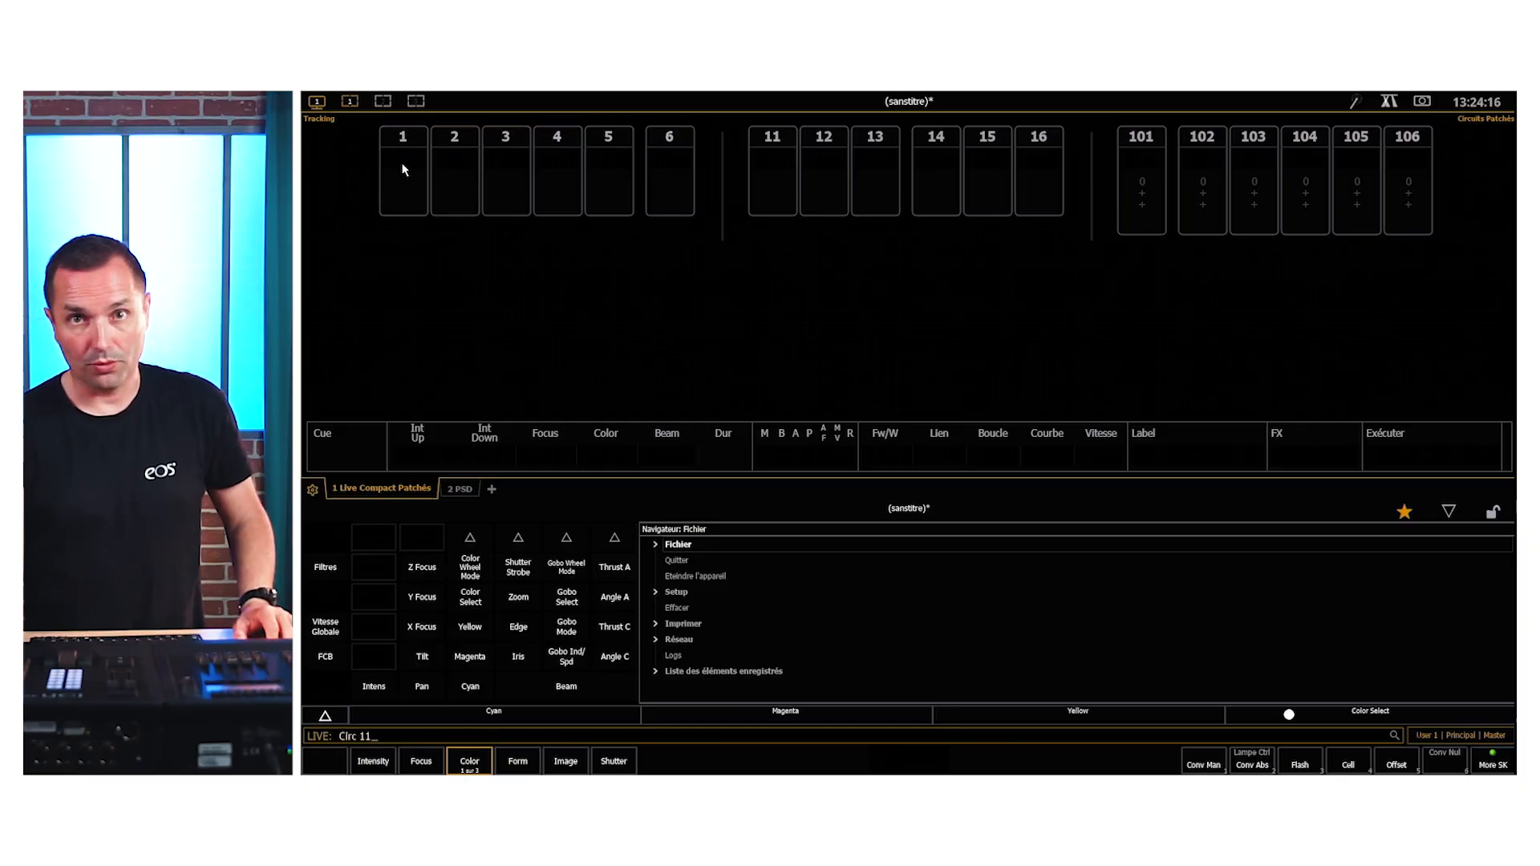
text(t)
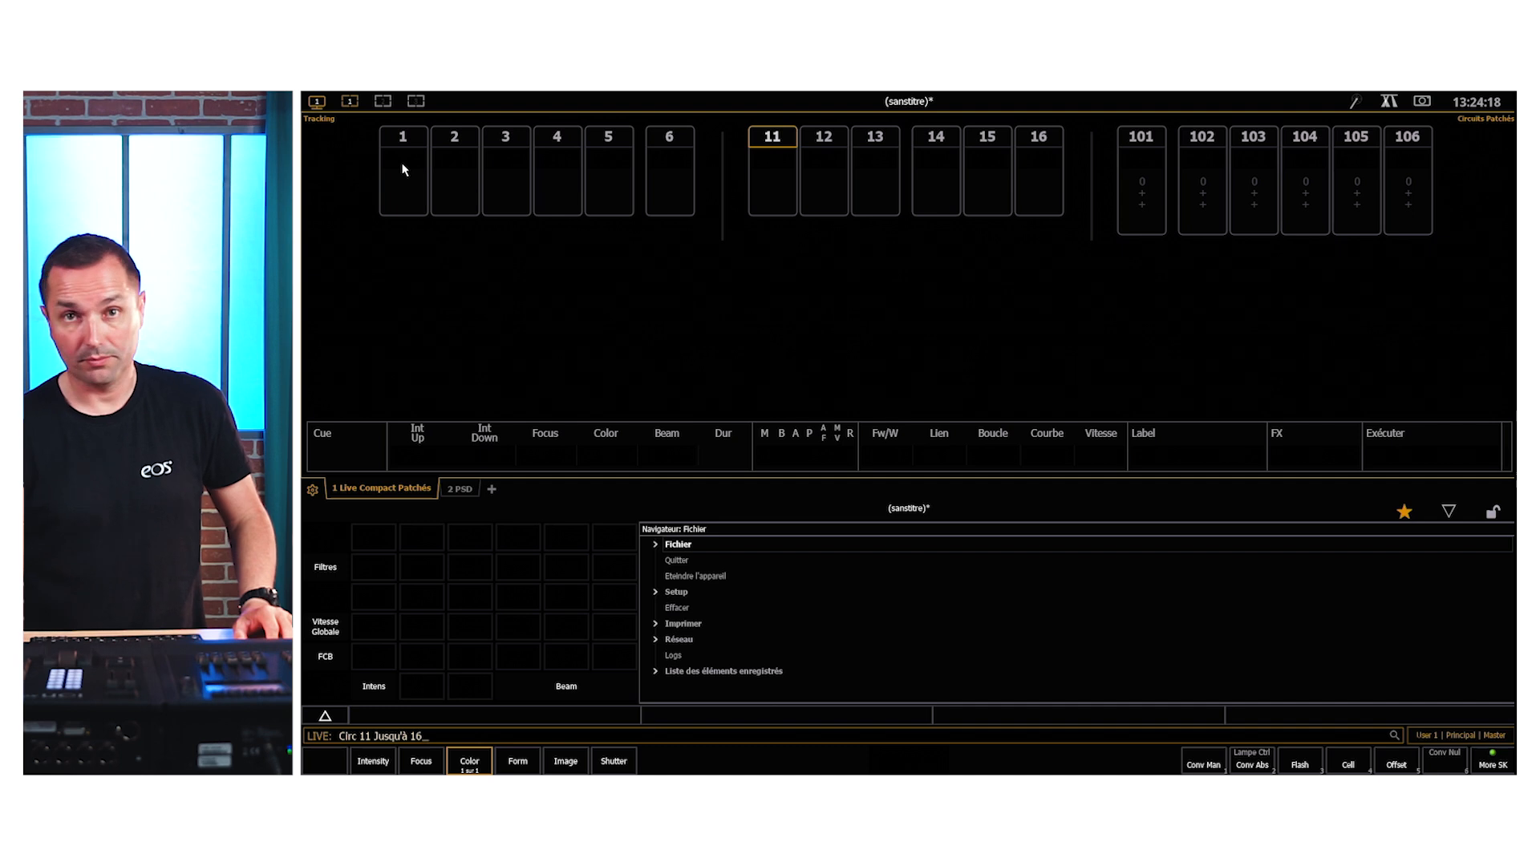
text(16r)
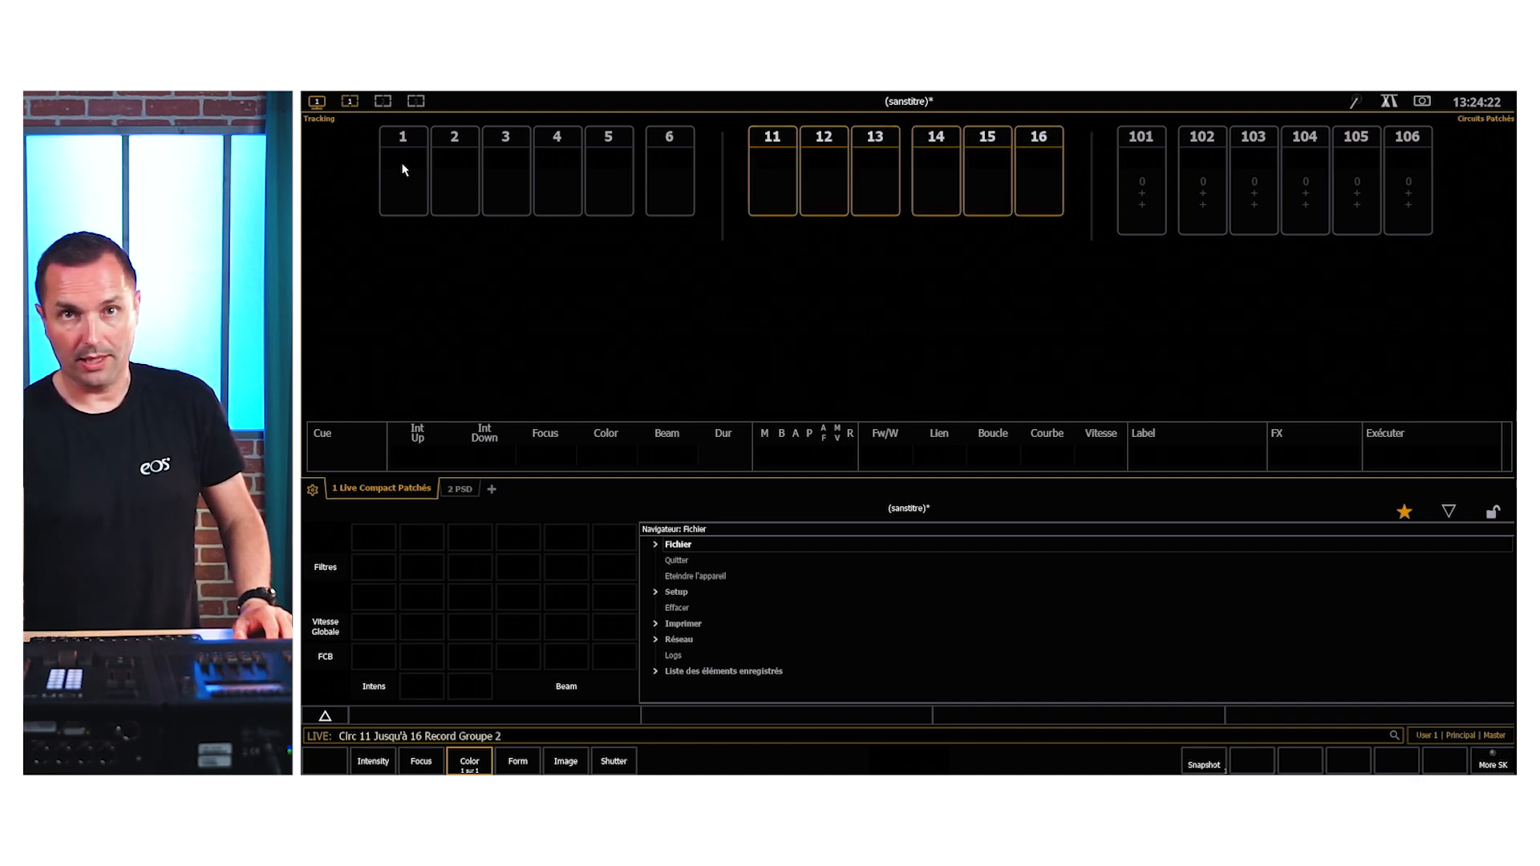
text(lCont)
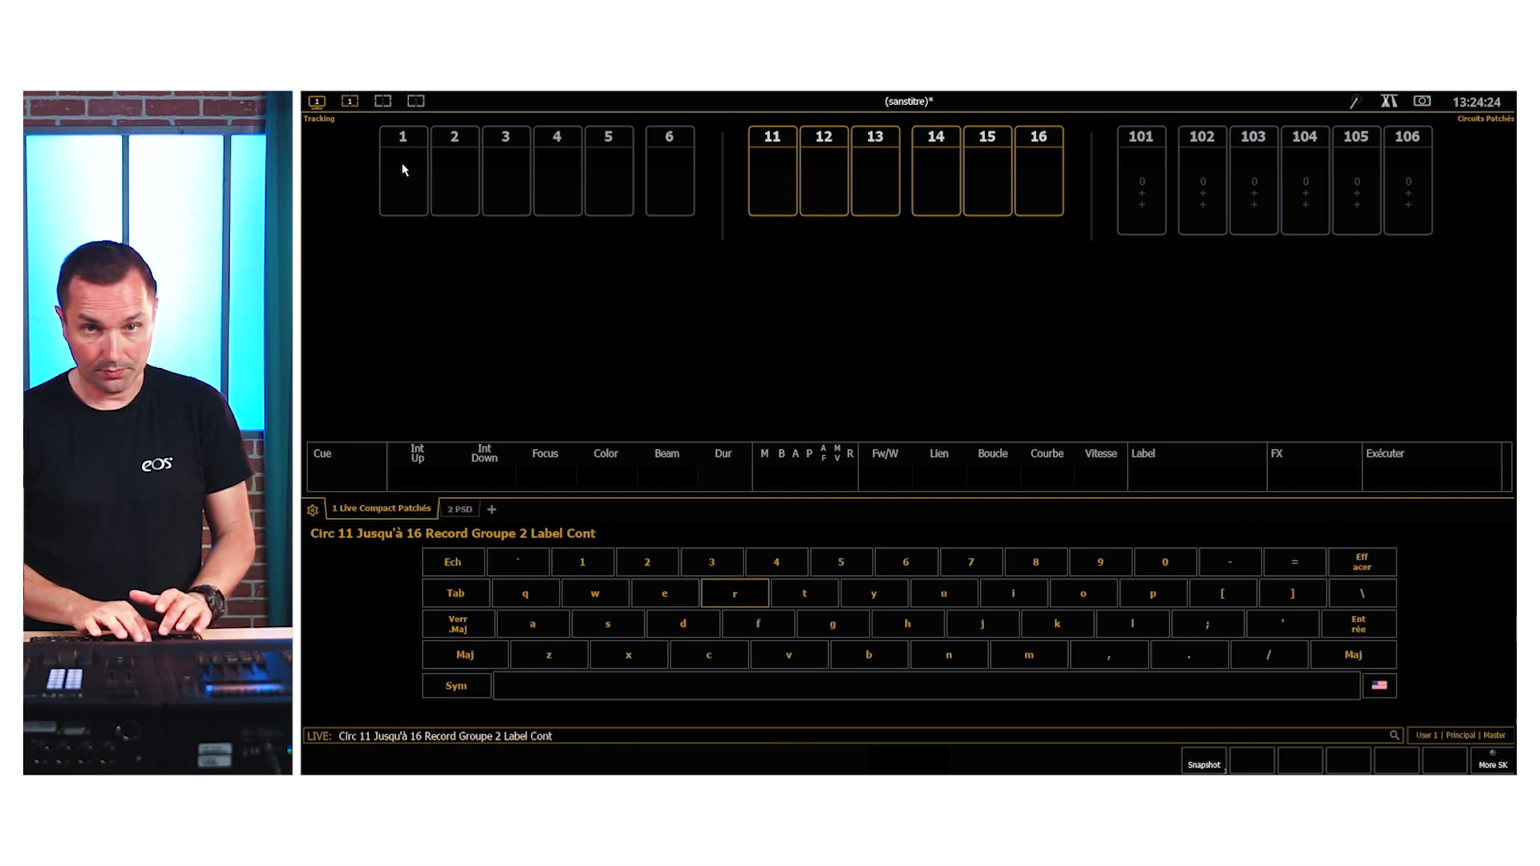
text(re)
key(Return)
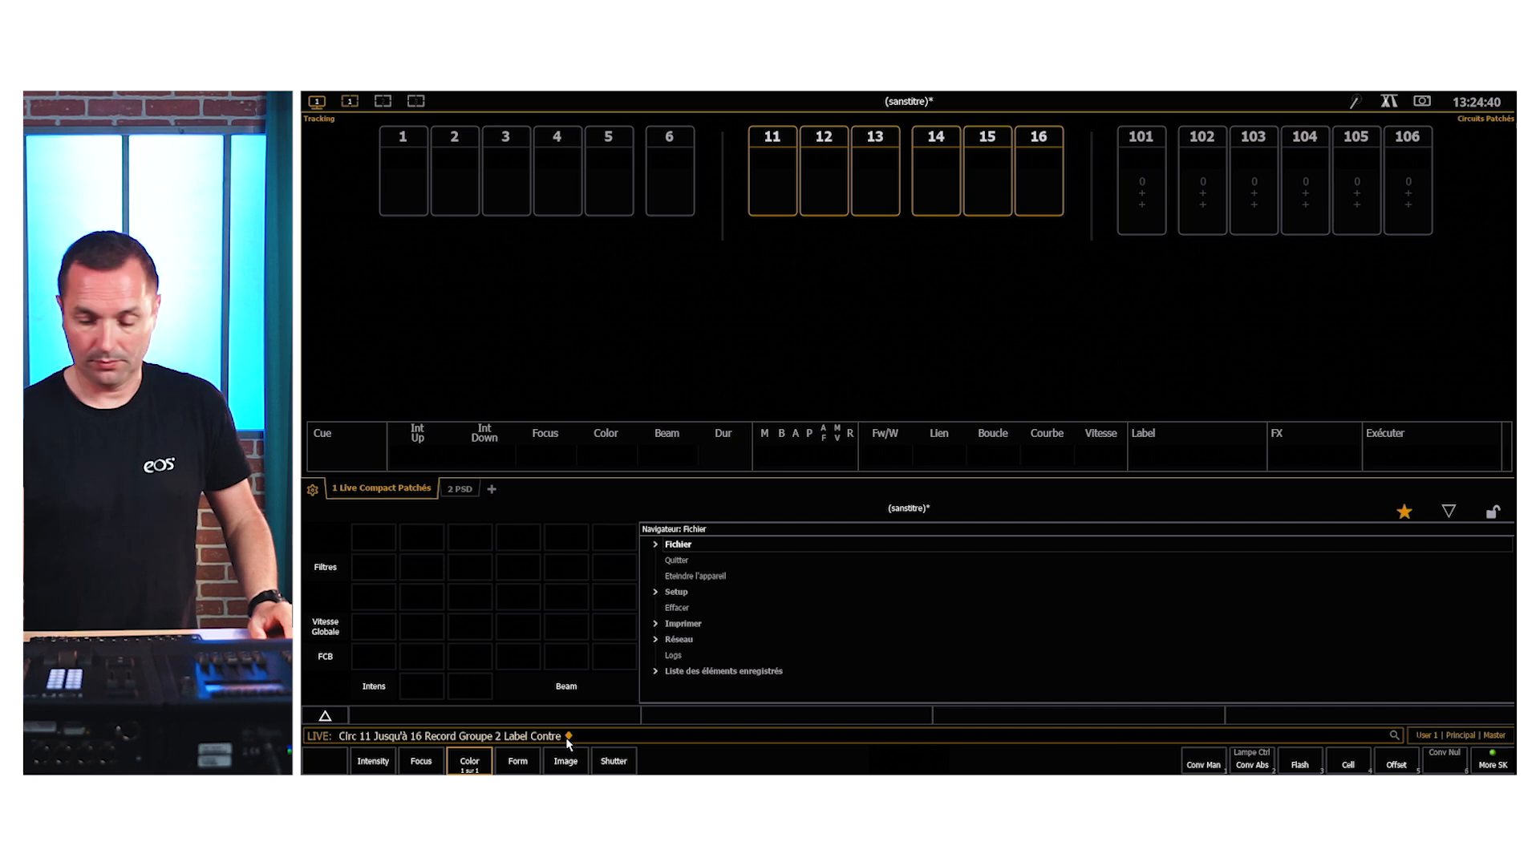
- Record channels 101 to 106 as group 3 with the label "Asservis" and open the list of groups
text(101)
text(t10)
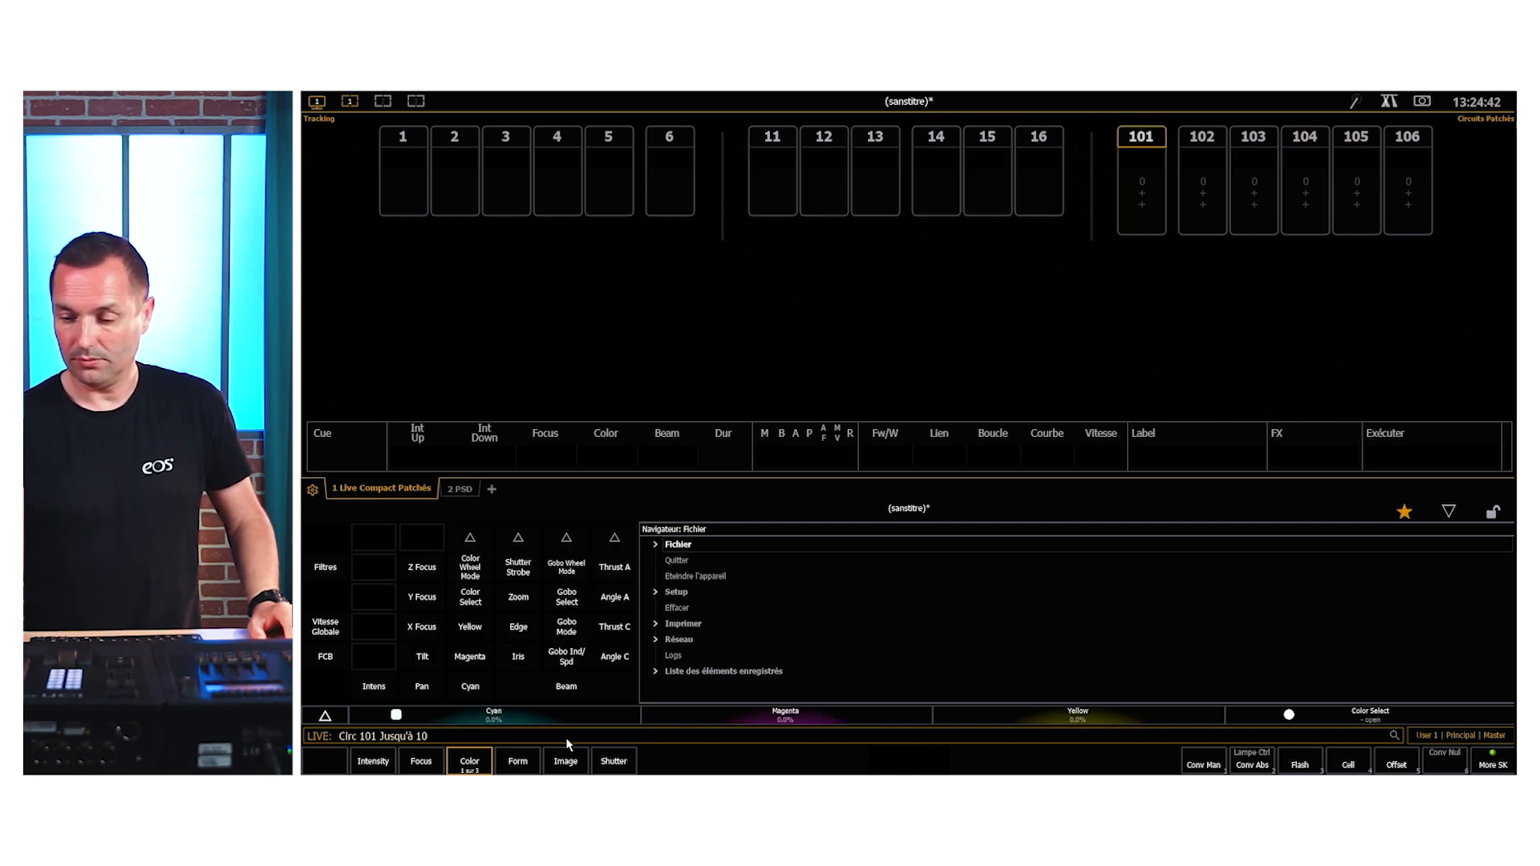
text(6r)
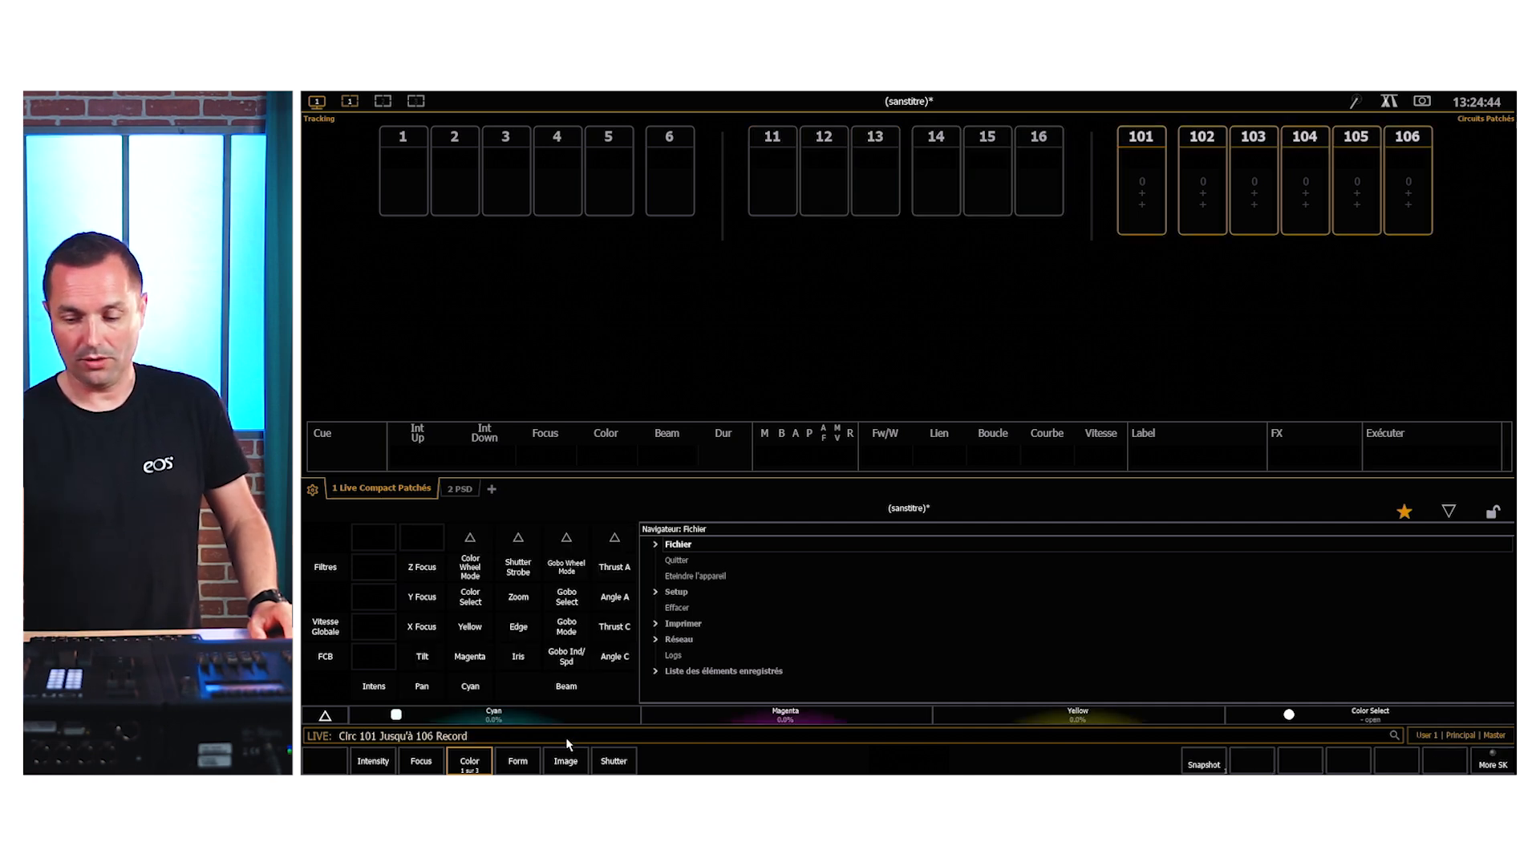
text(g3)
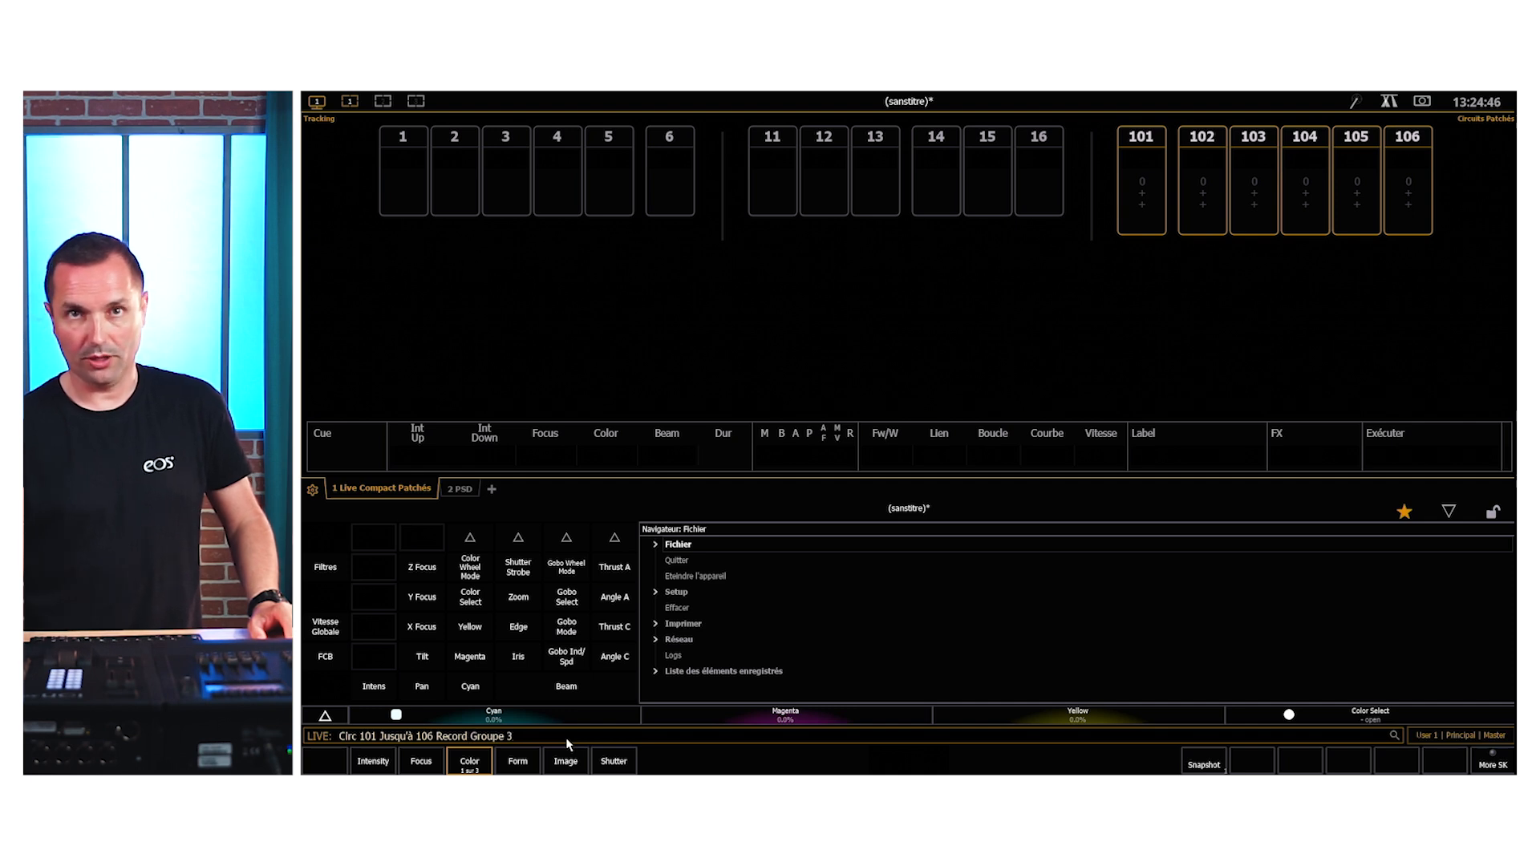
text(lAsser)
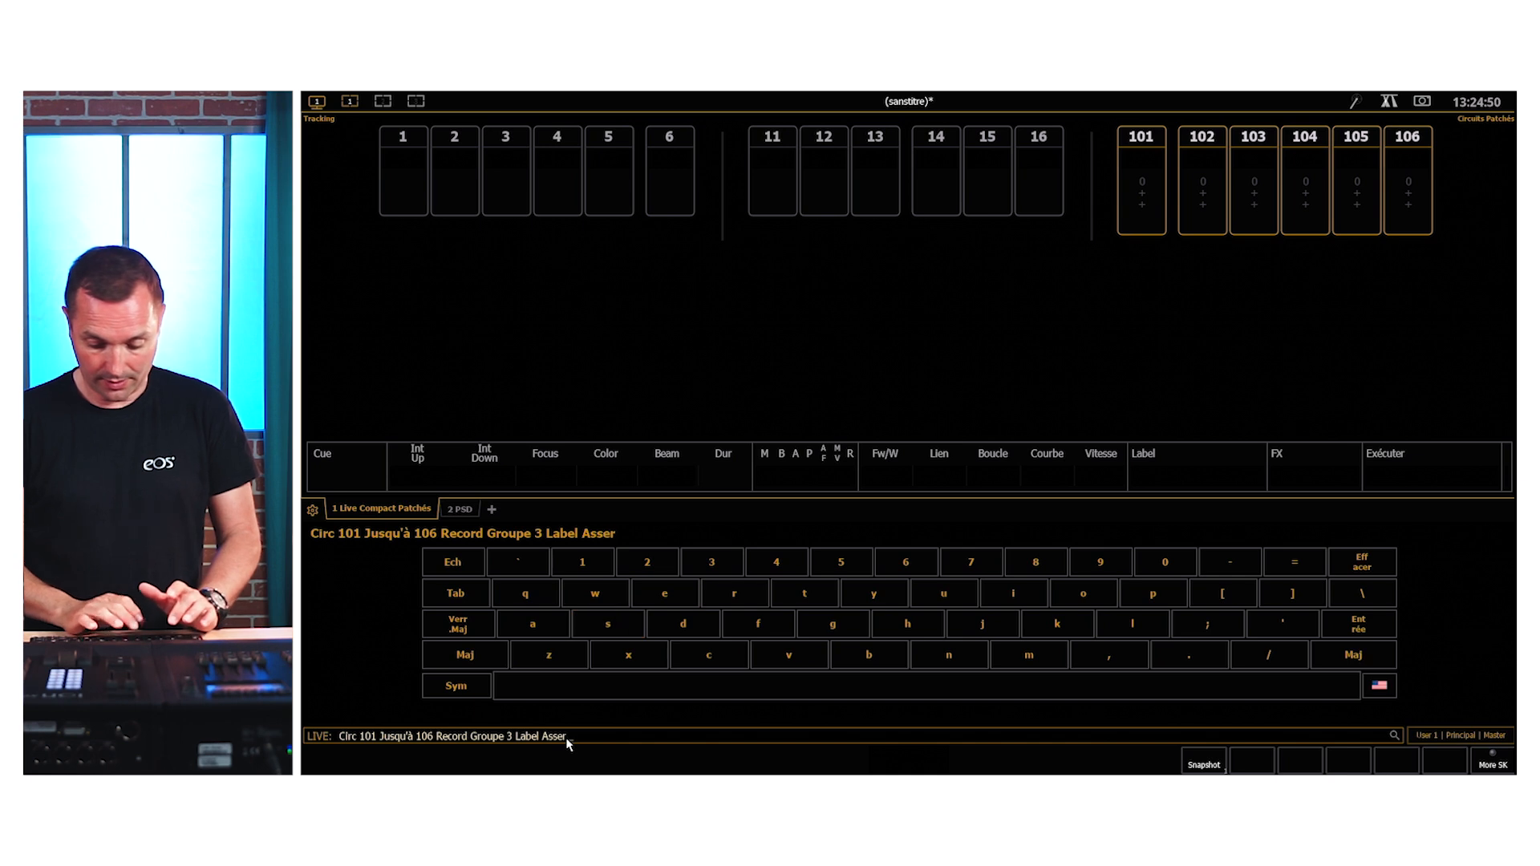
text(vis)
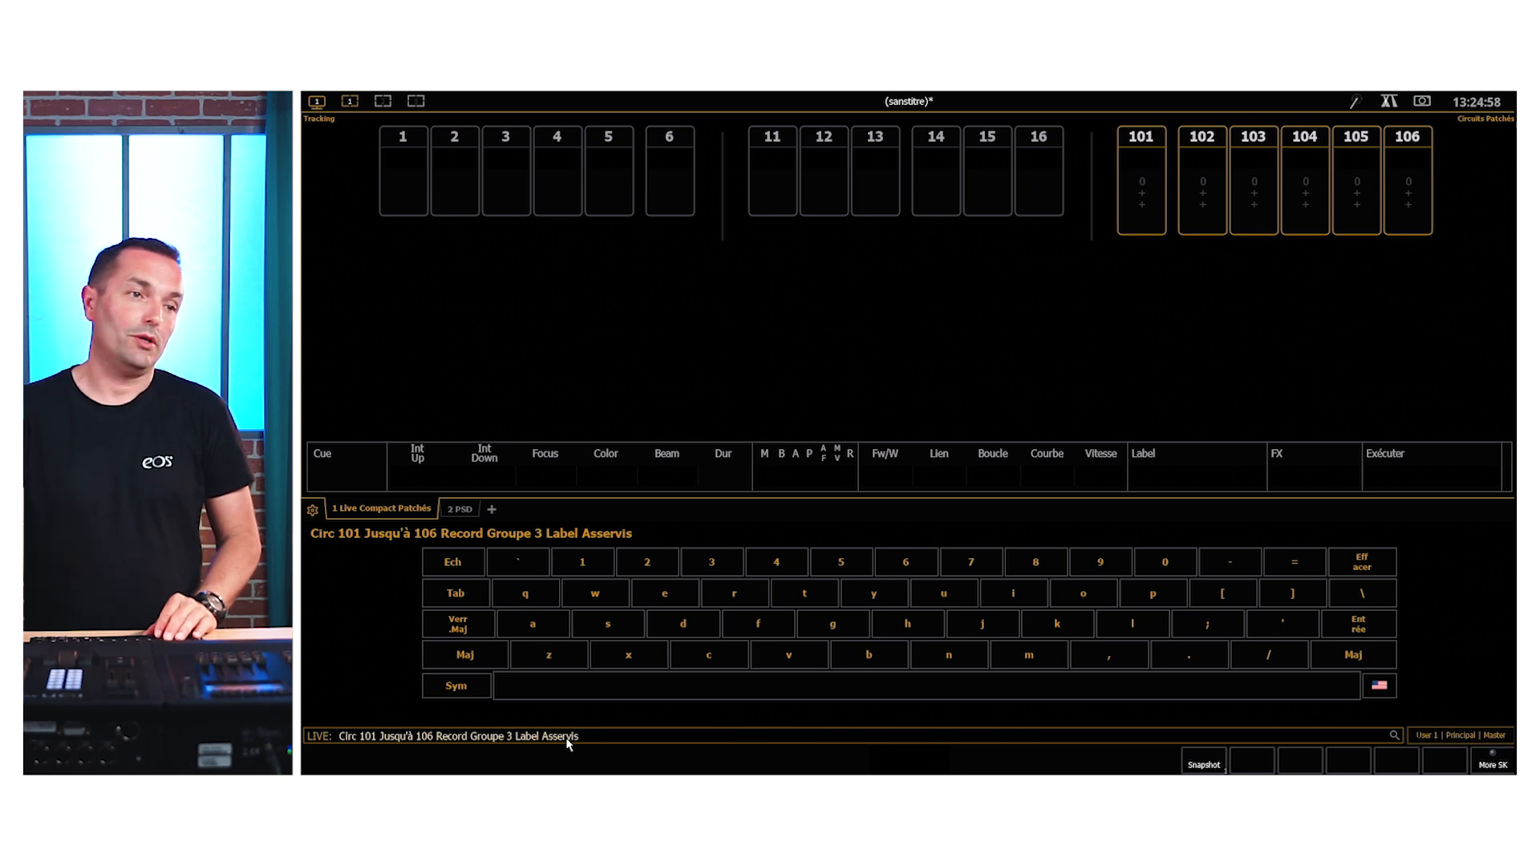
key(Return)
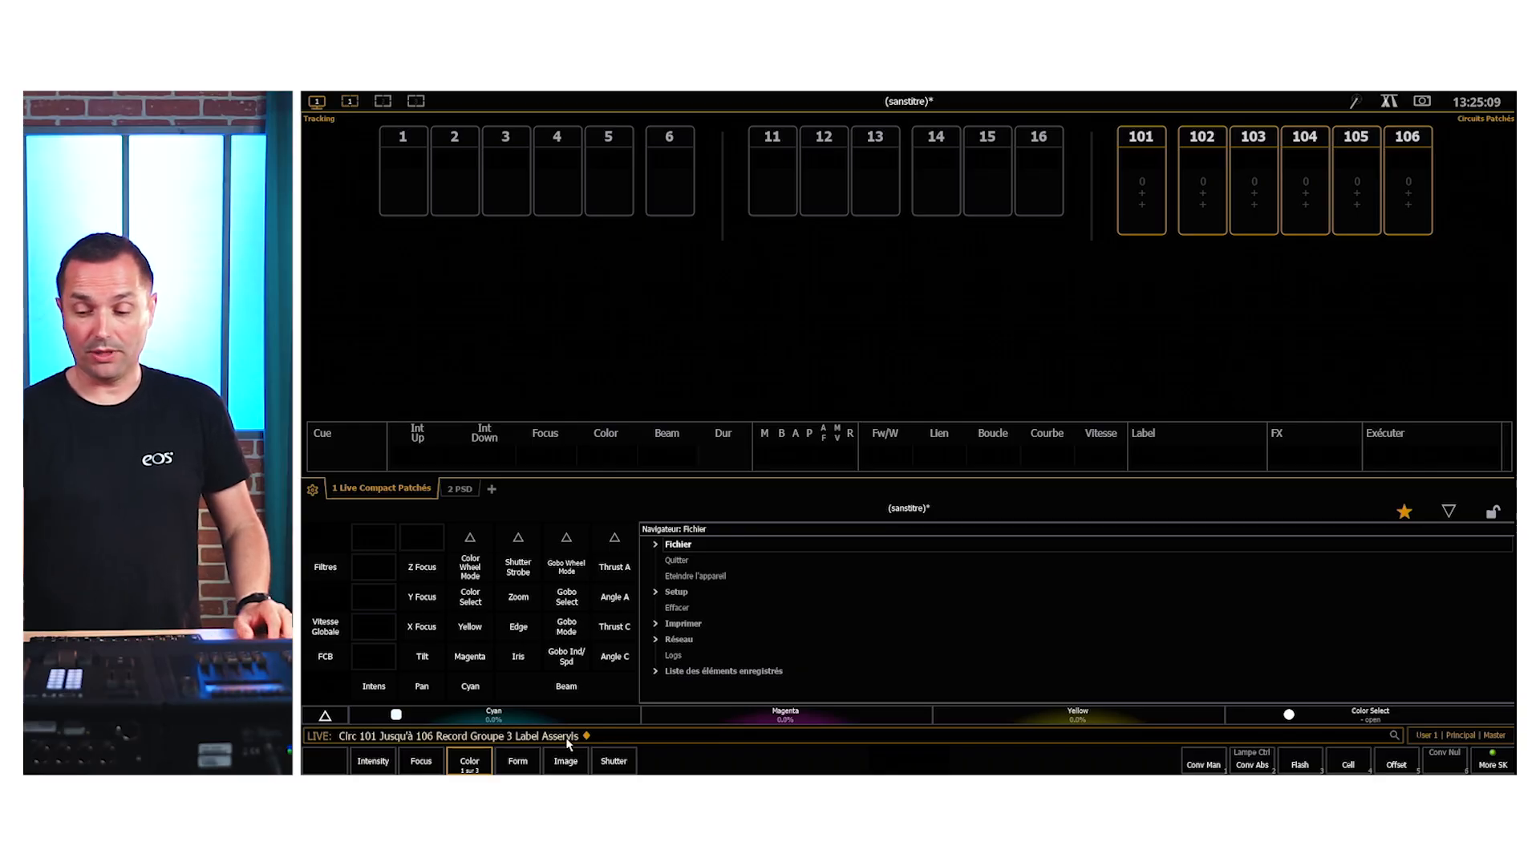
key(g)
key(g)
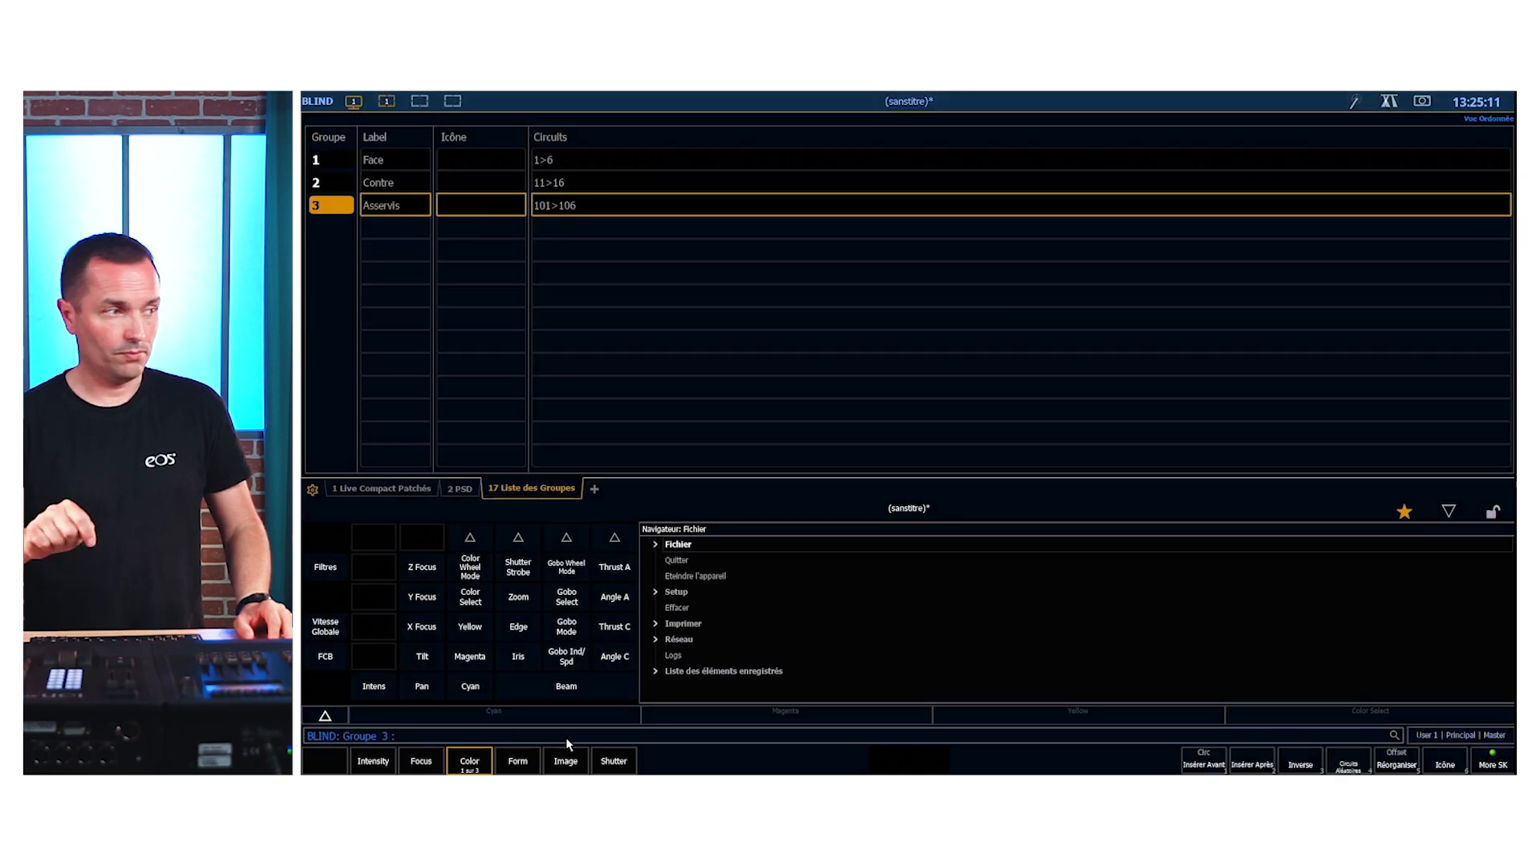
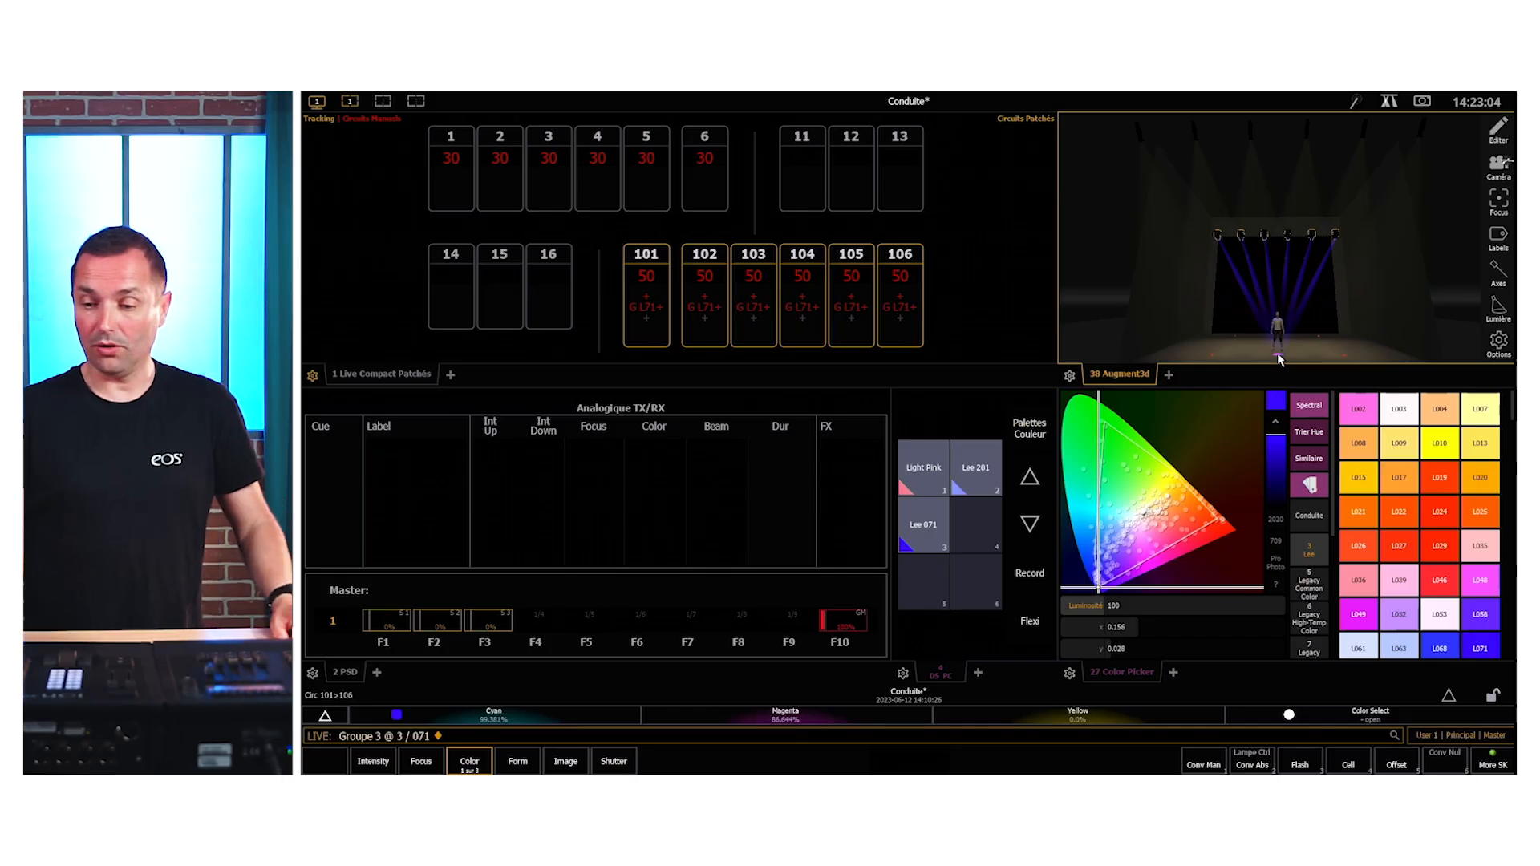
- Adjust the zoom of the group 3 moving lights to about 33.6 degrees and record the look as cue 1
key(alt+4)
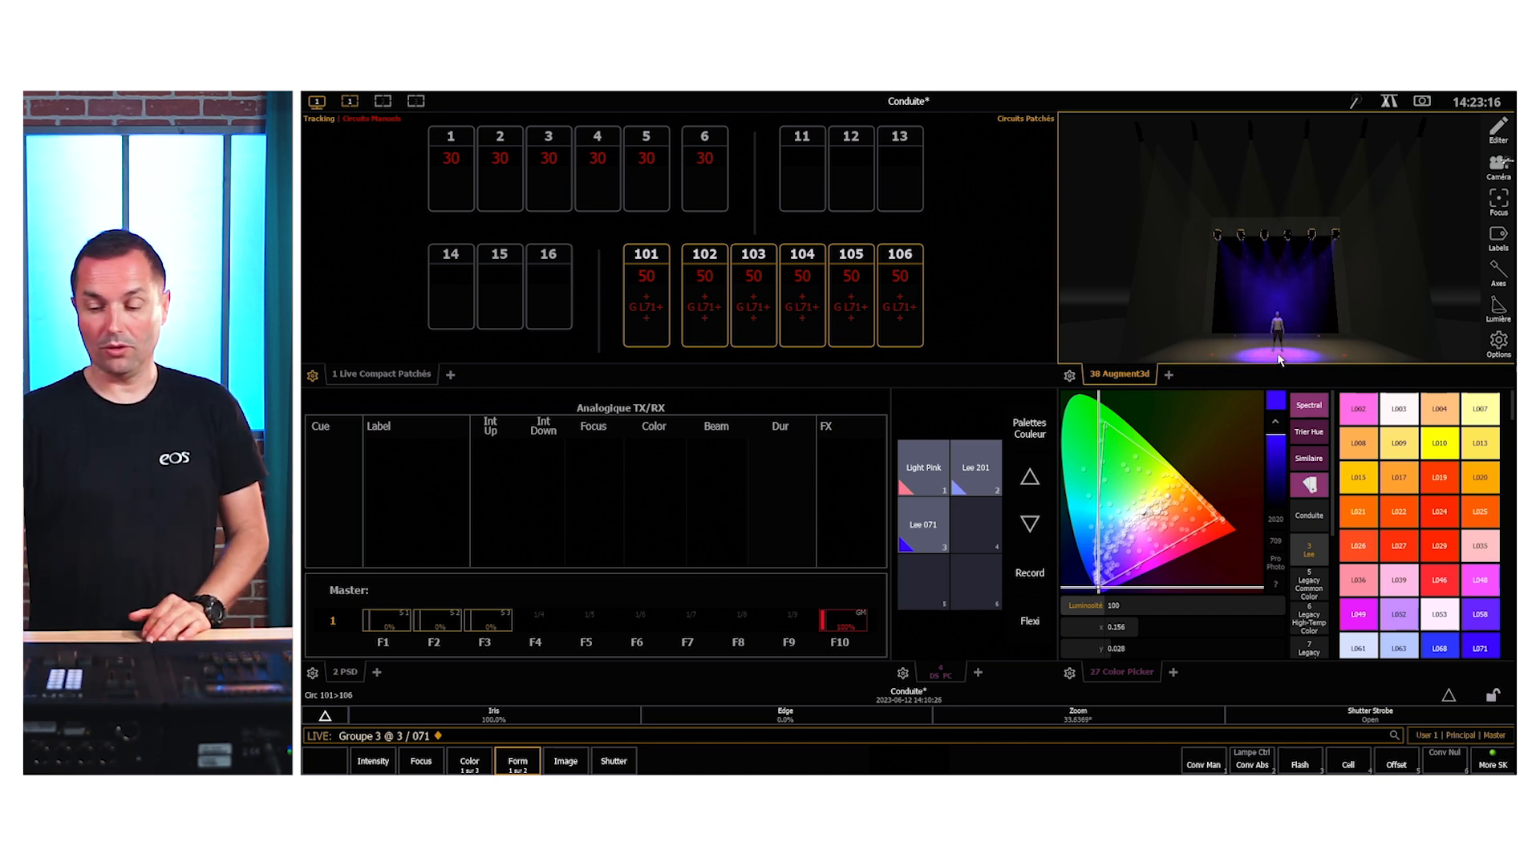
key(r)
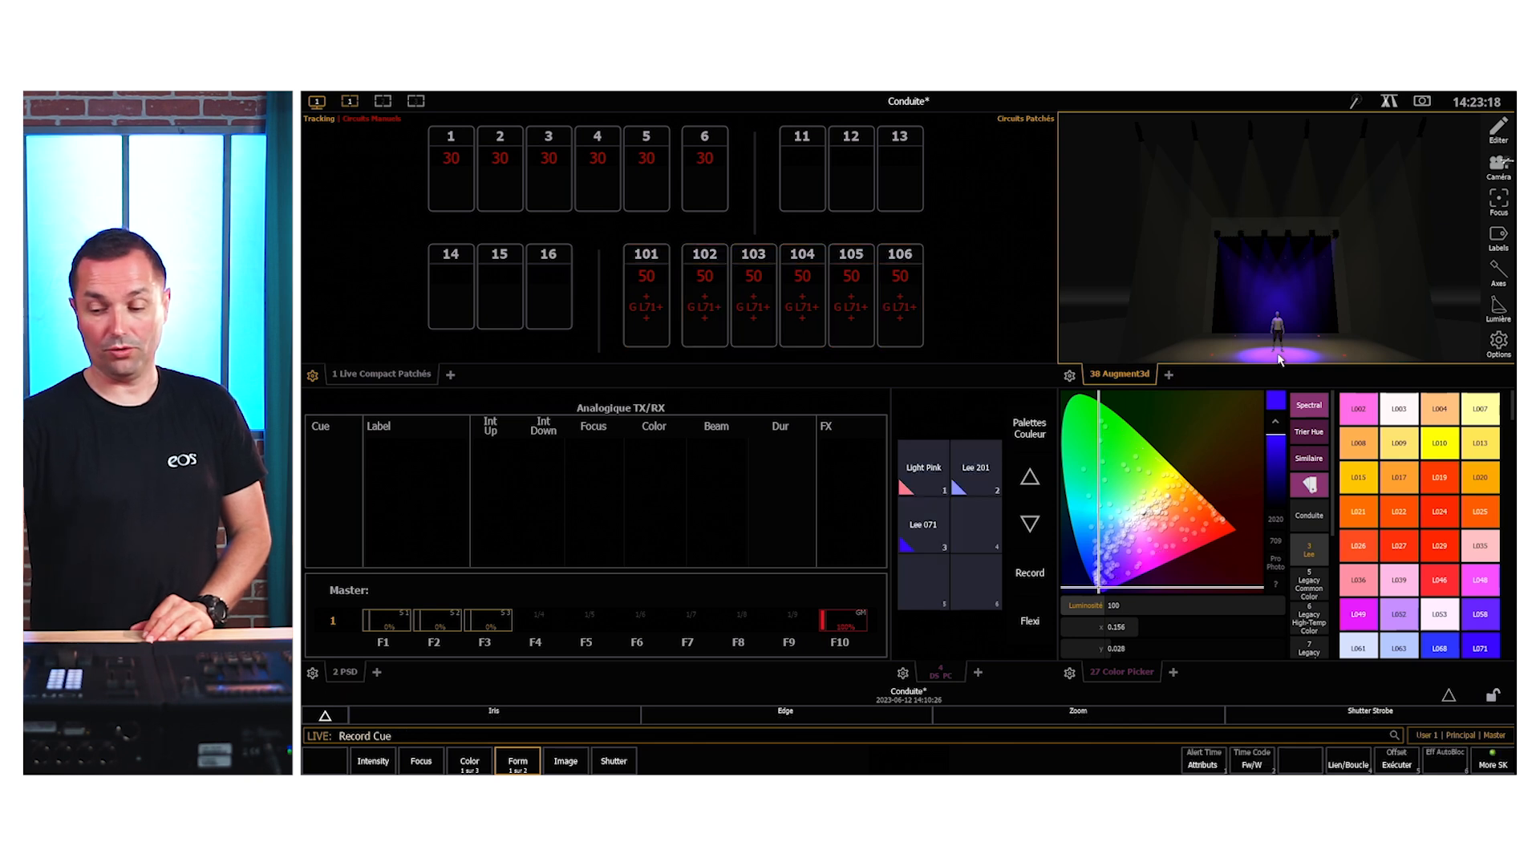
key(Return)
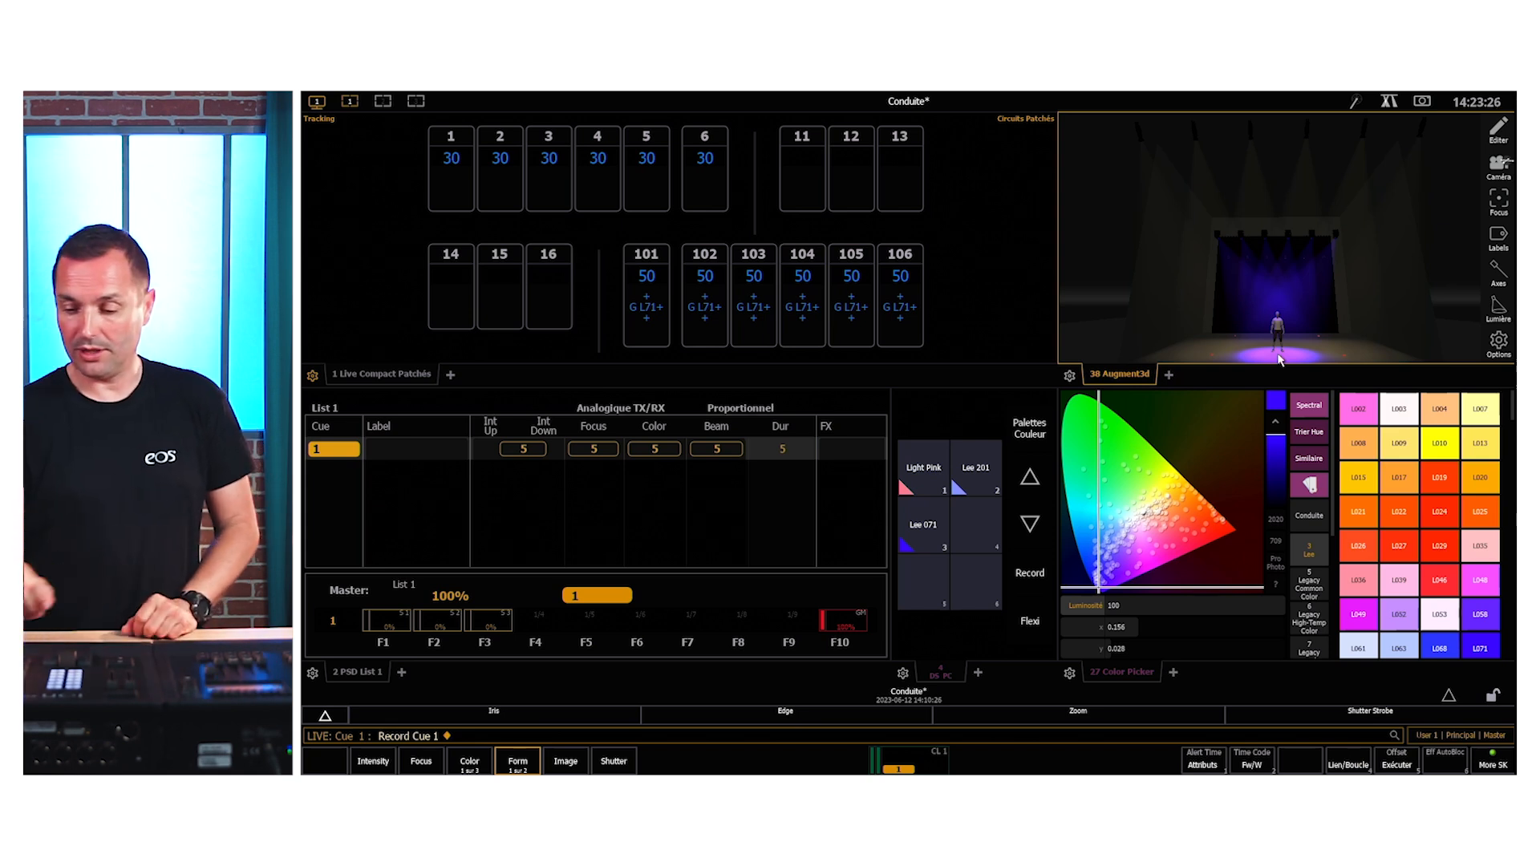
- Give group 3 the colour Lee 29 and bring group 2 to 50 percent
key(g)
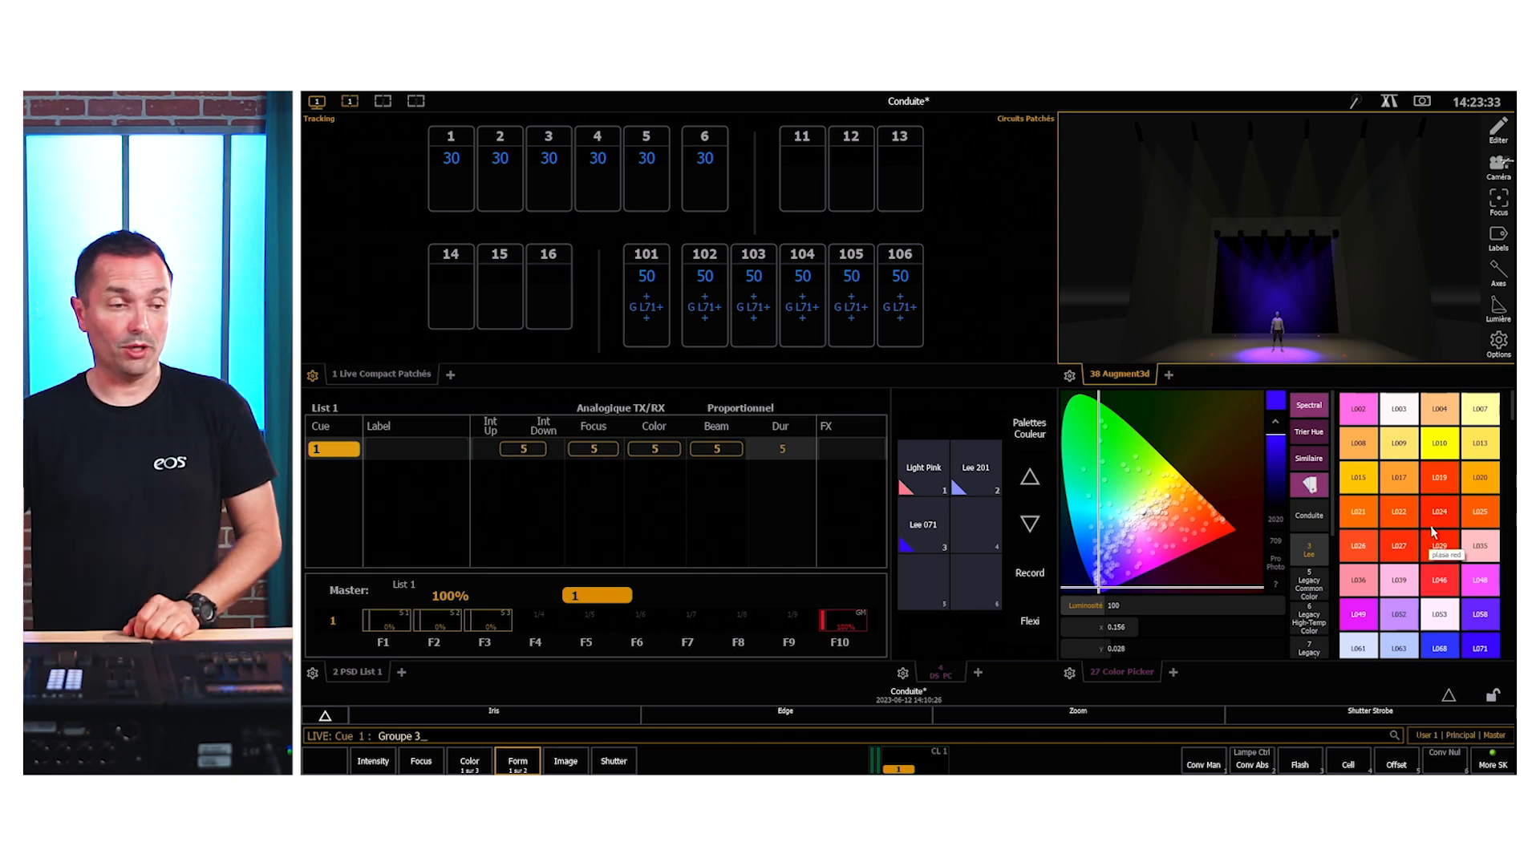
click(1441, 547)
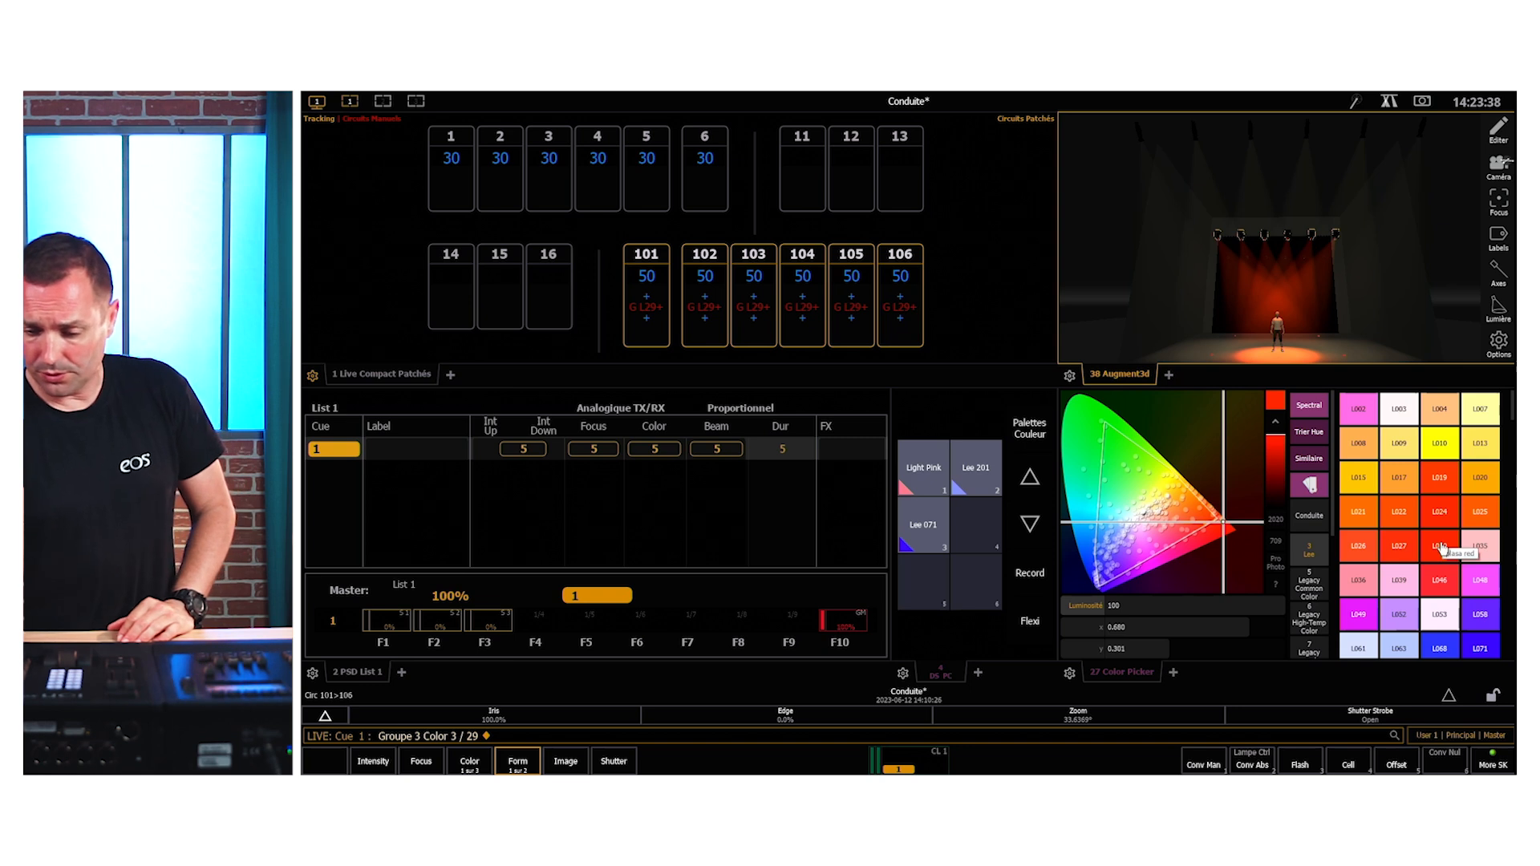
text(g2a)
text(5)
text(0)
key(Return)
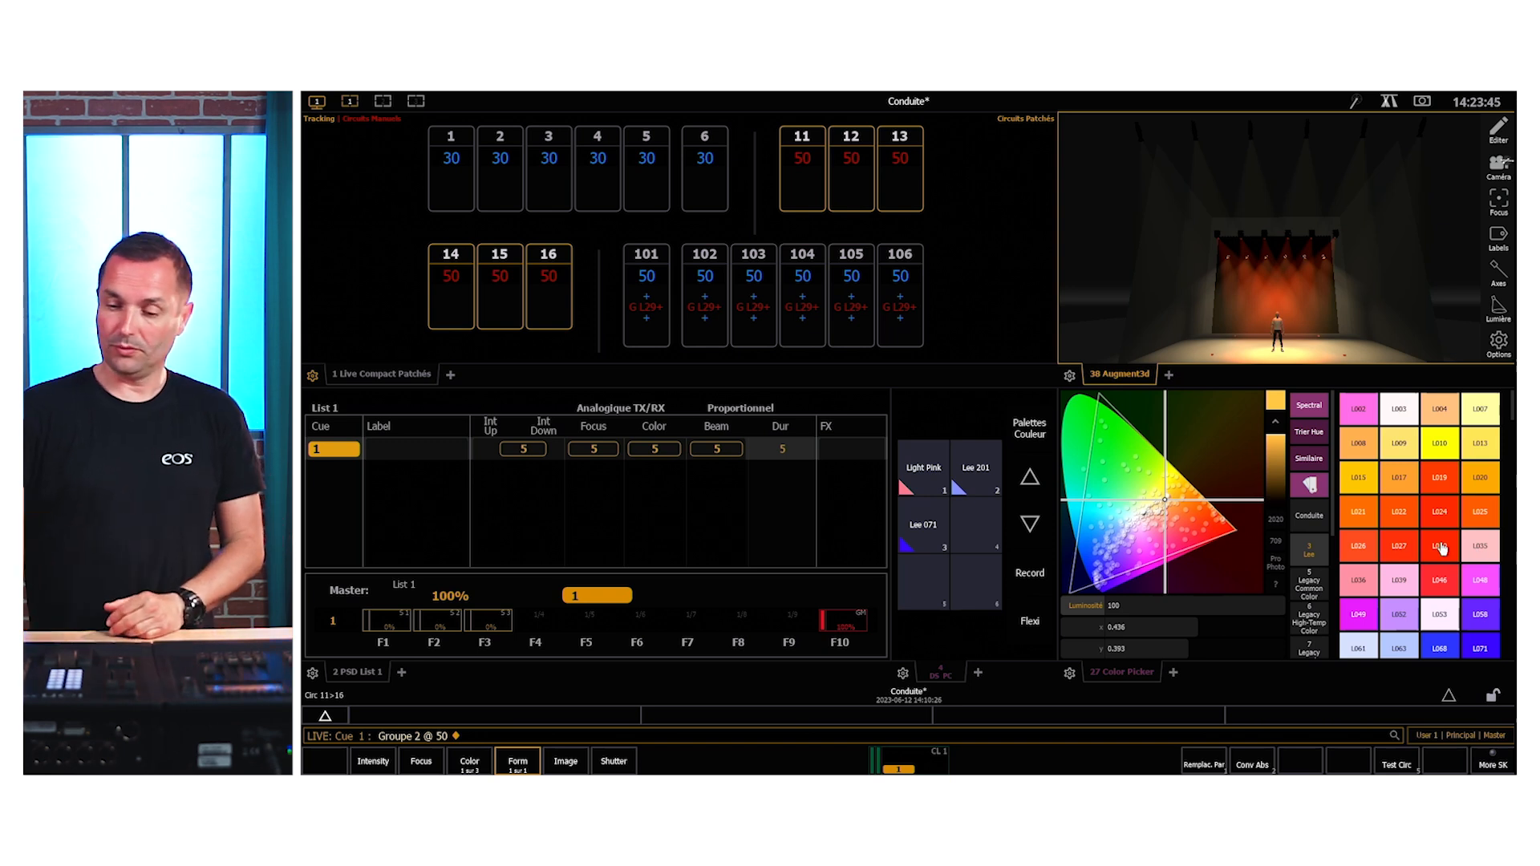
- Record the current look as cue 2 with a time of 1 second
key(r)
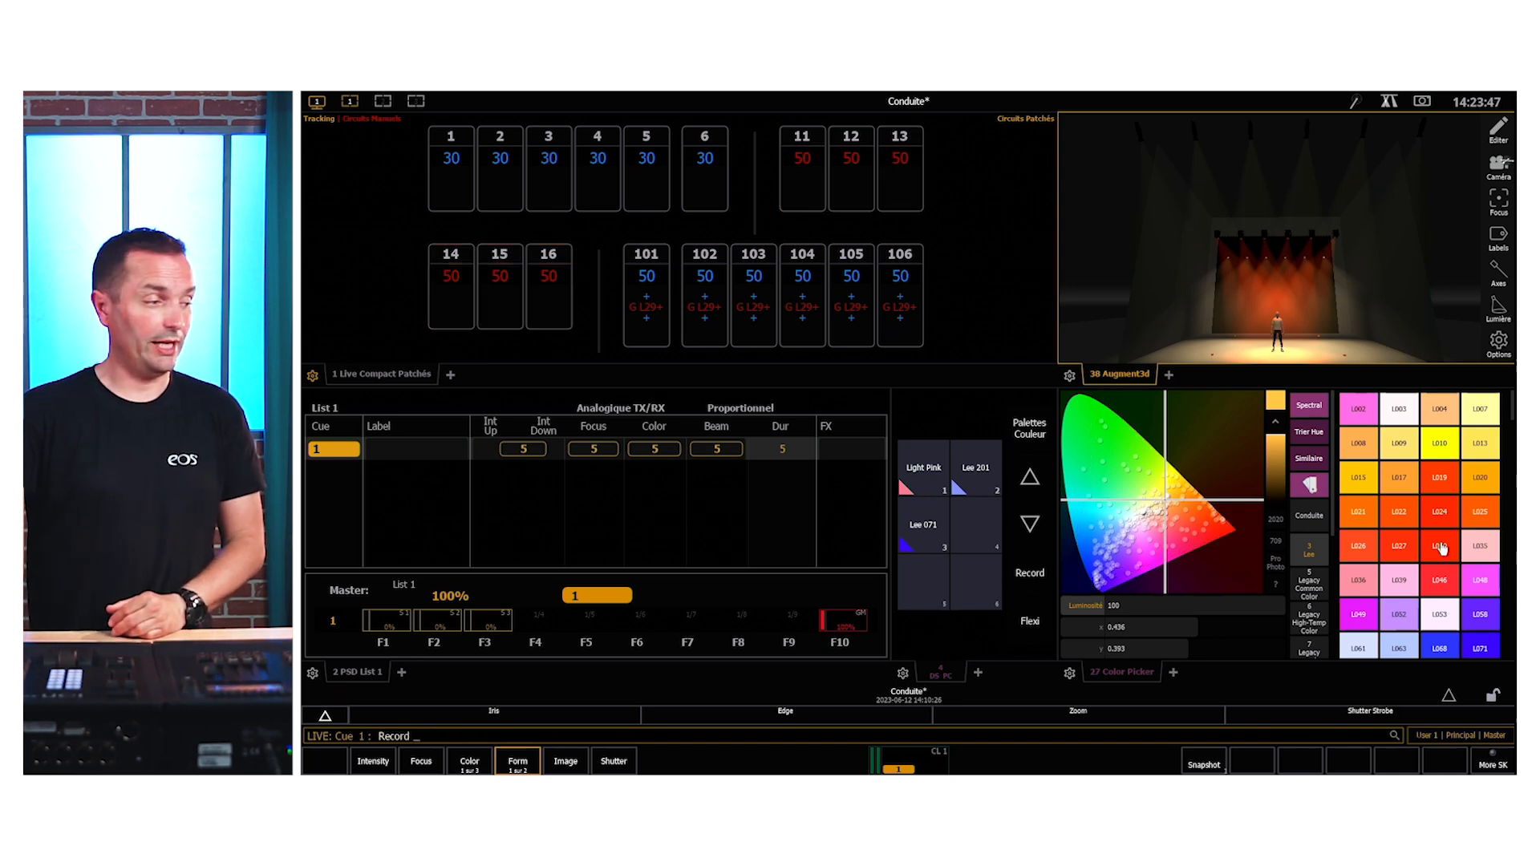
key(2)
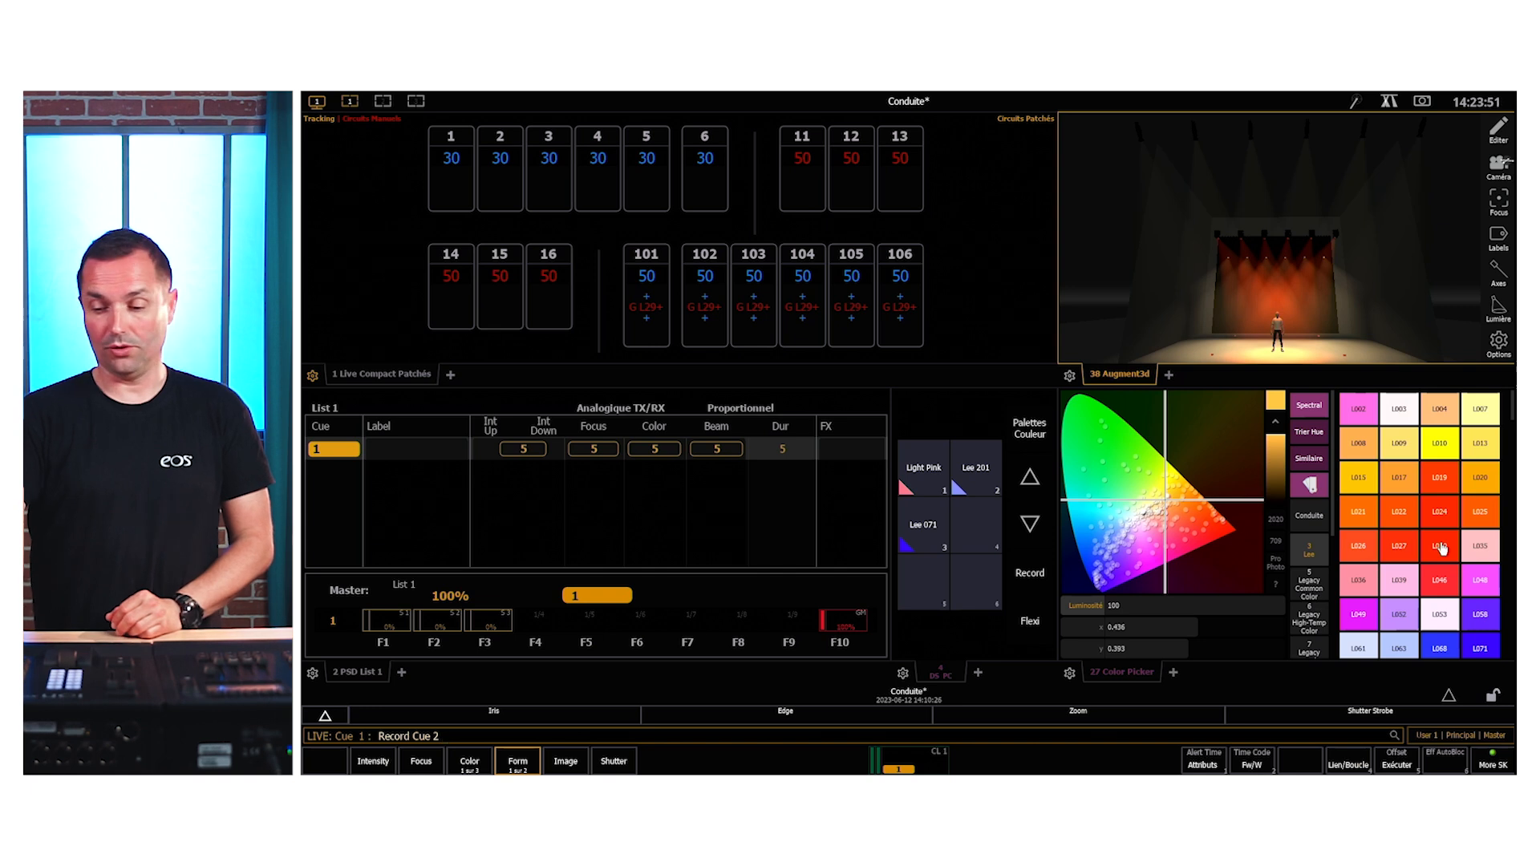
key(i)
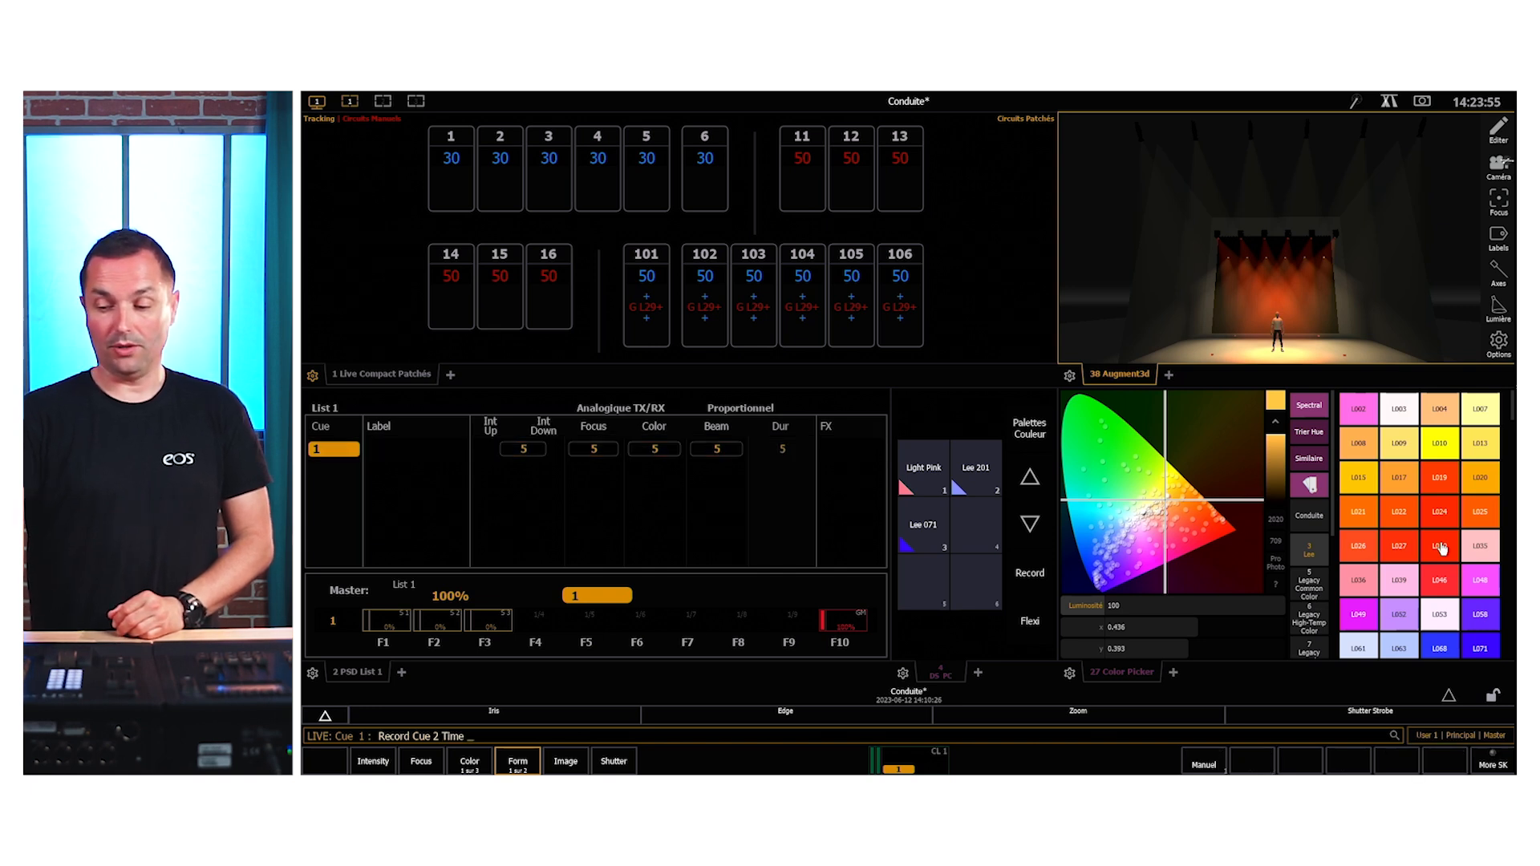
key(Return)
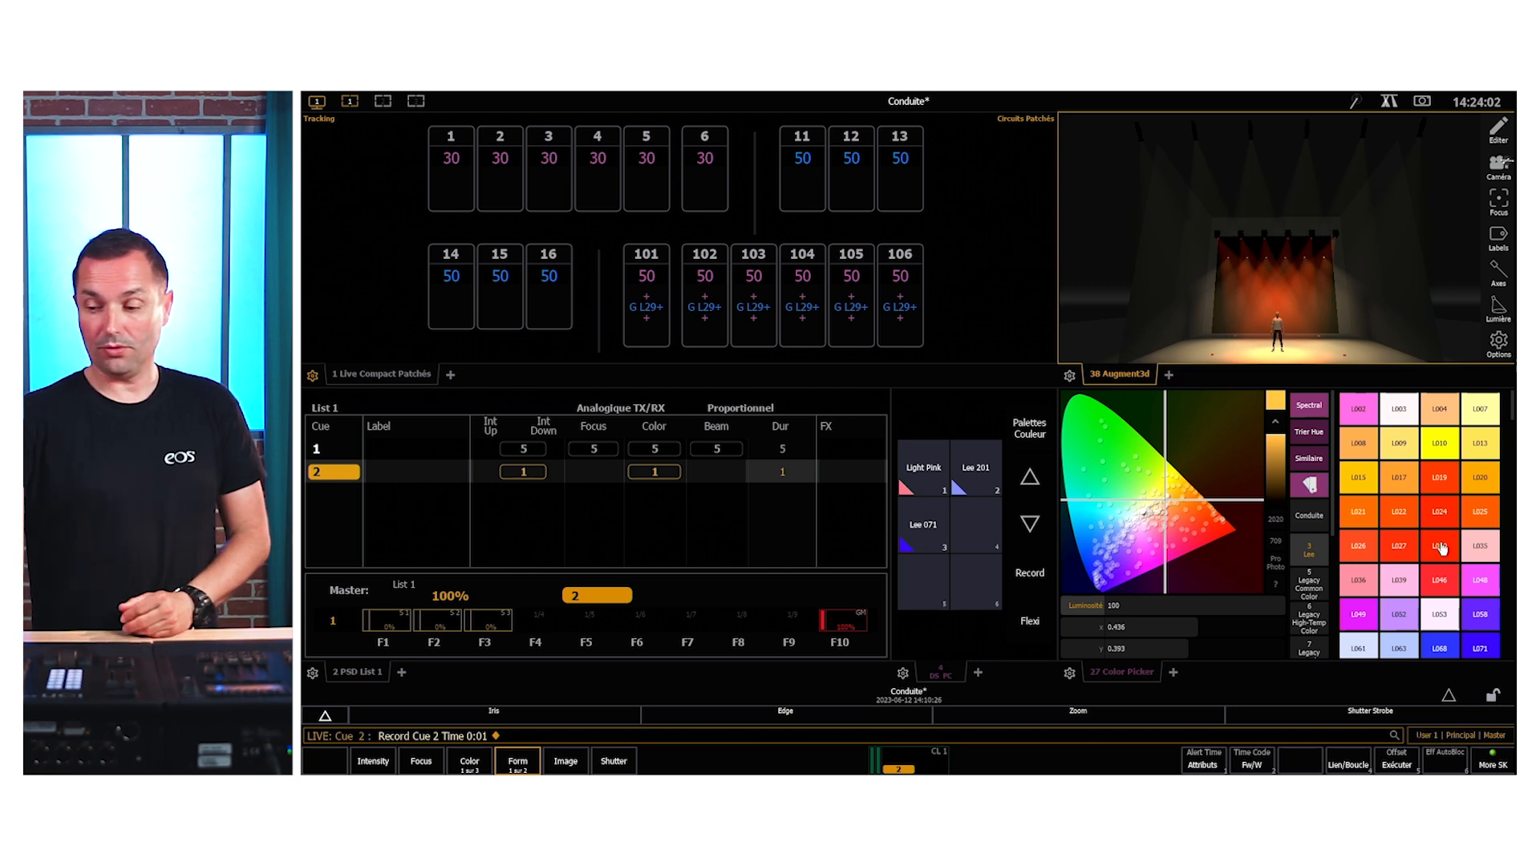
- Select all active channels and take their intensity to 0
click(1442, 548)
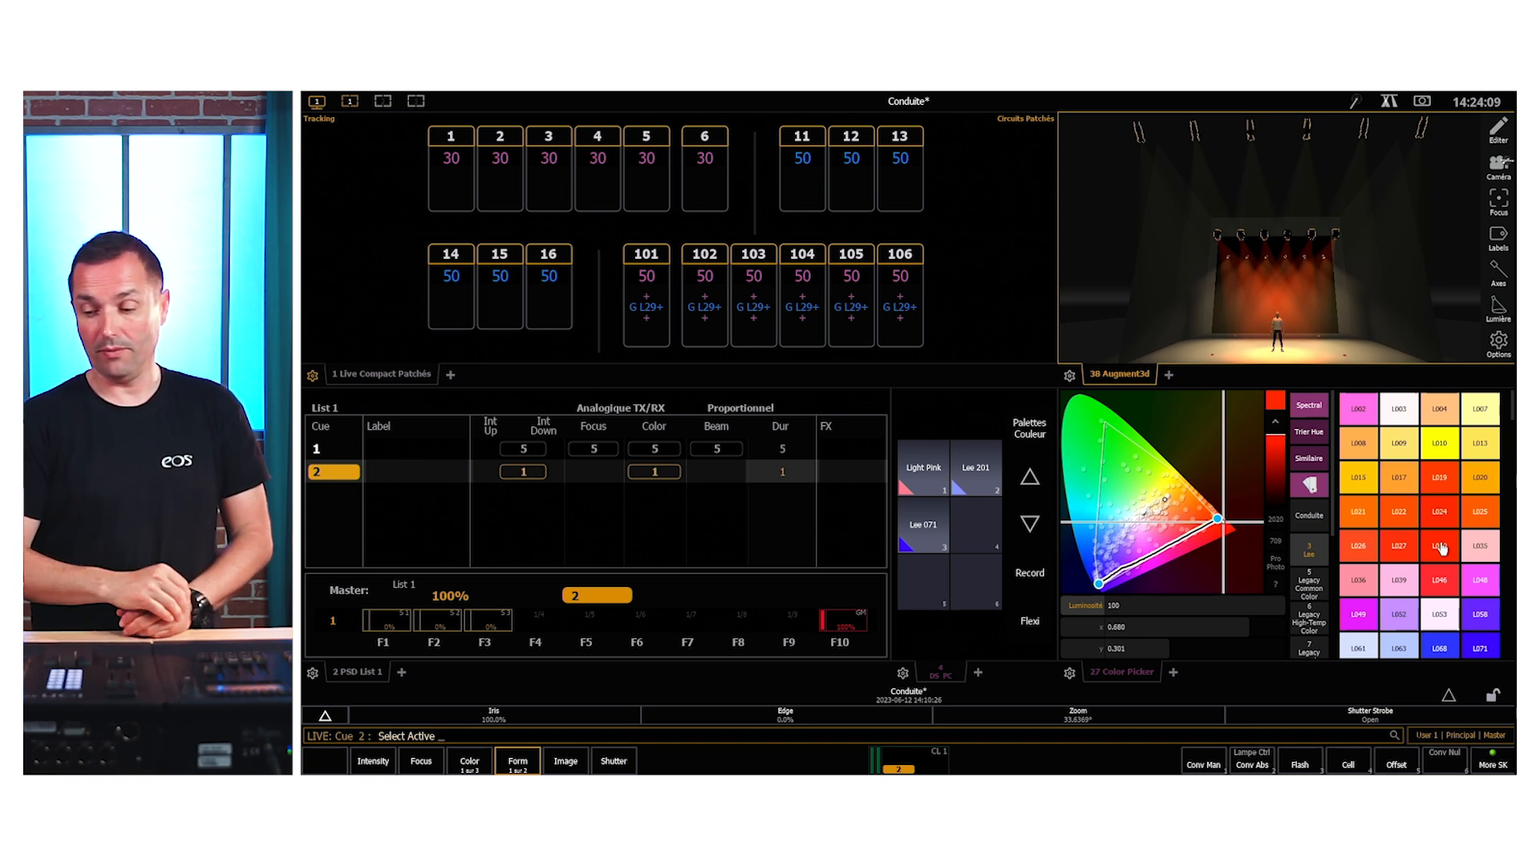
key(a)
key(o)
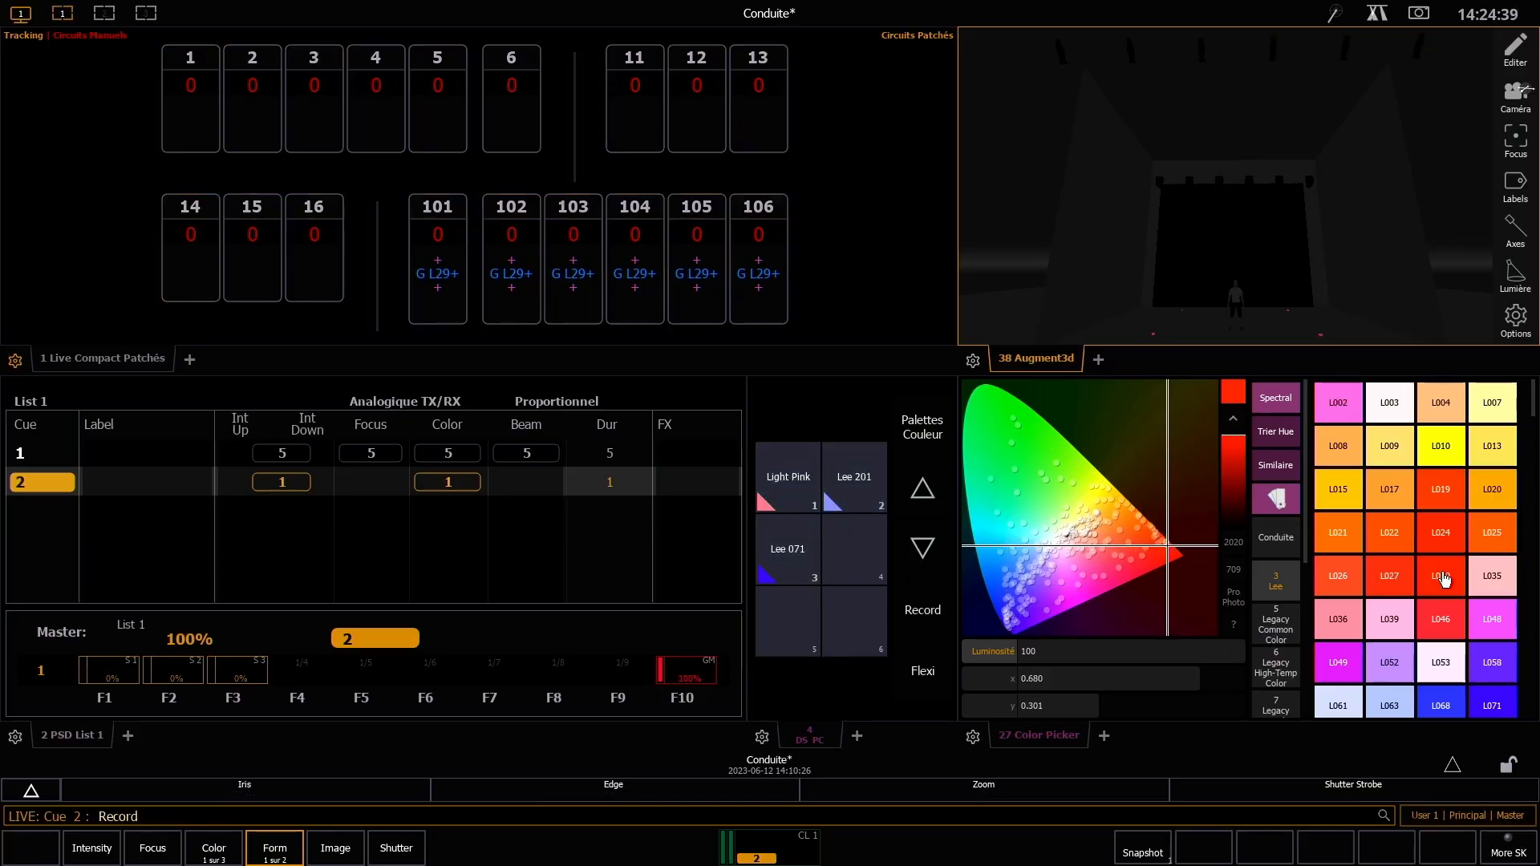
- Record the blackout as cue 3 with Block and Assert, and label the cue "Noir"
key(q)
key(3)
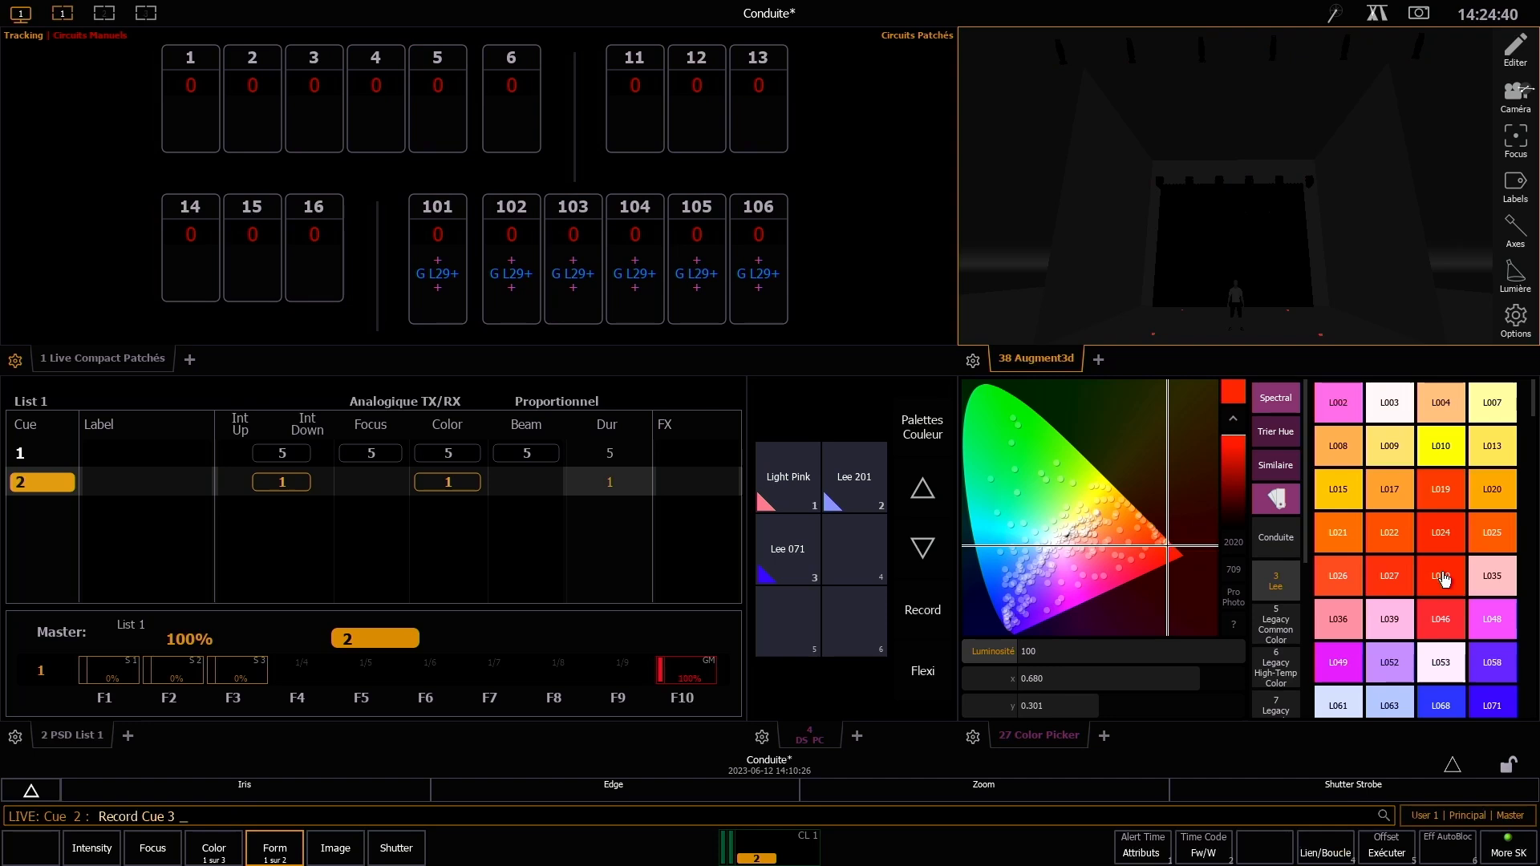
key(b)
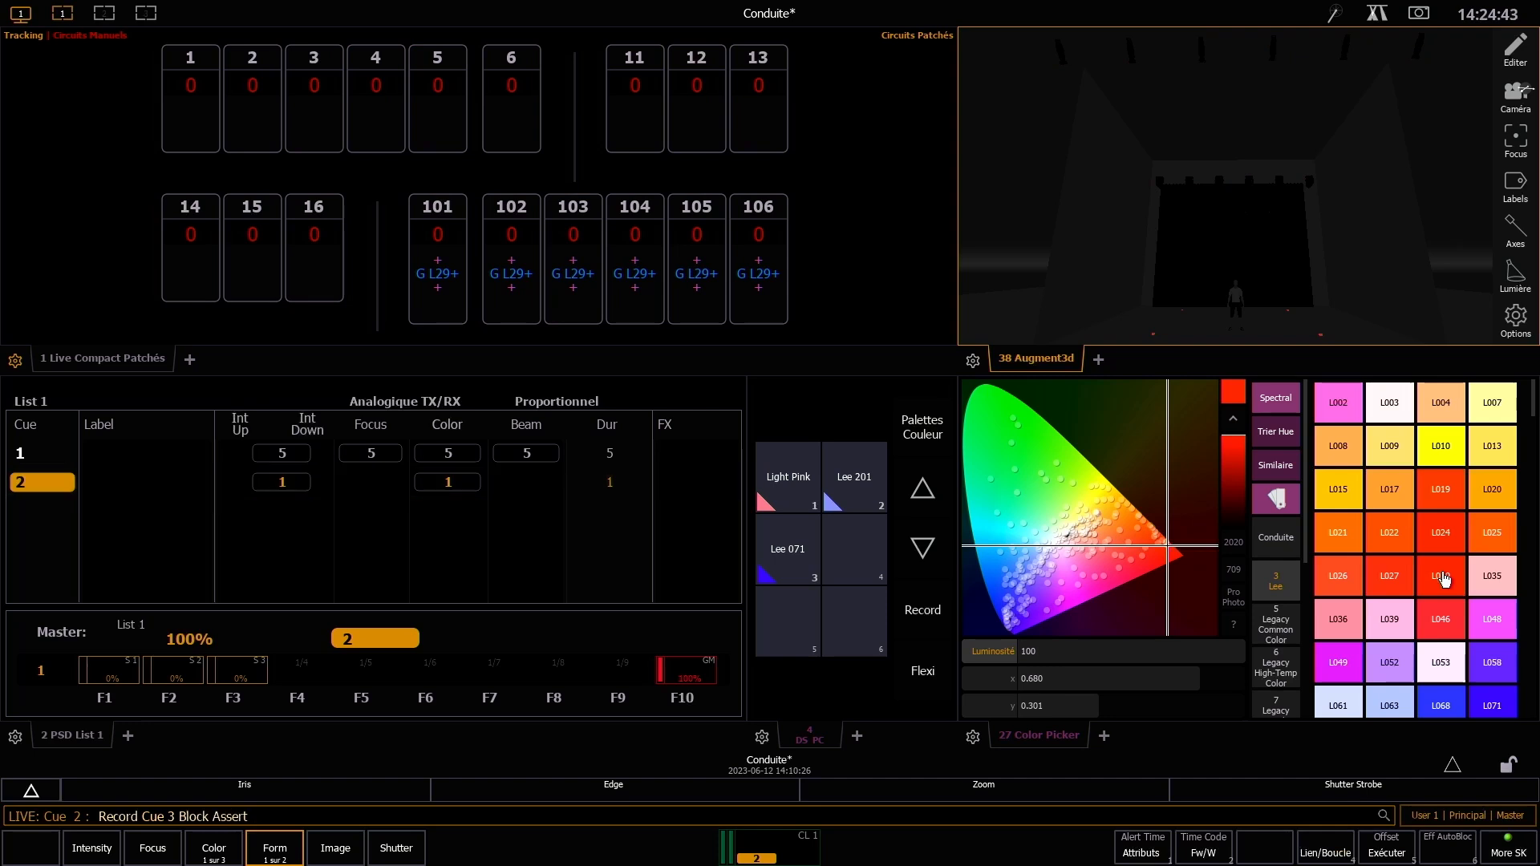
key(Return)
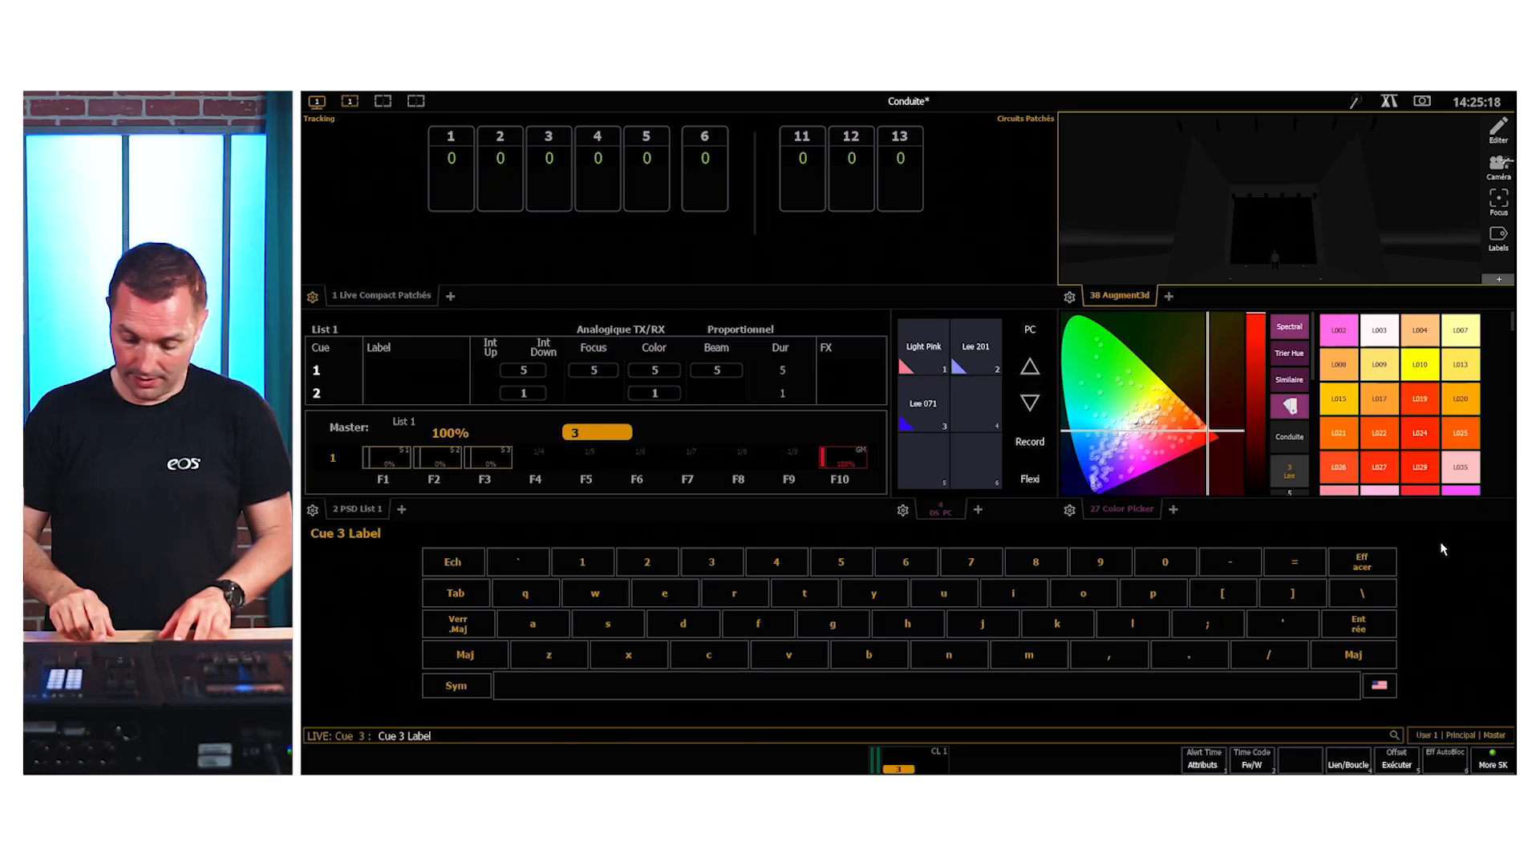
text(Noir)
key(Return)
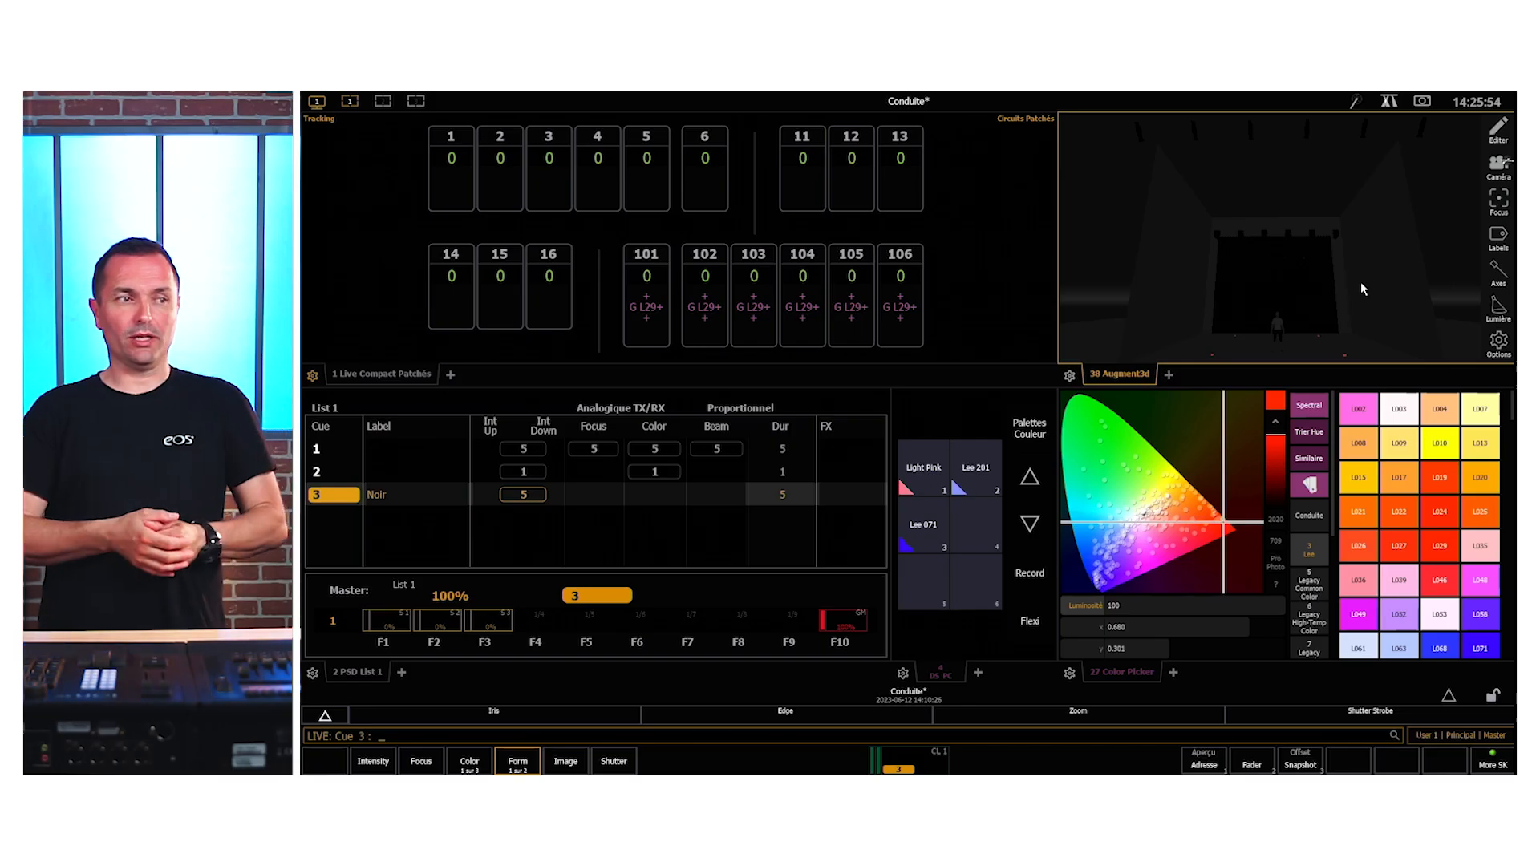
- Bring group 3 to full intensity and apply effect 901 to it
key(g)
key(3)
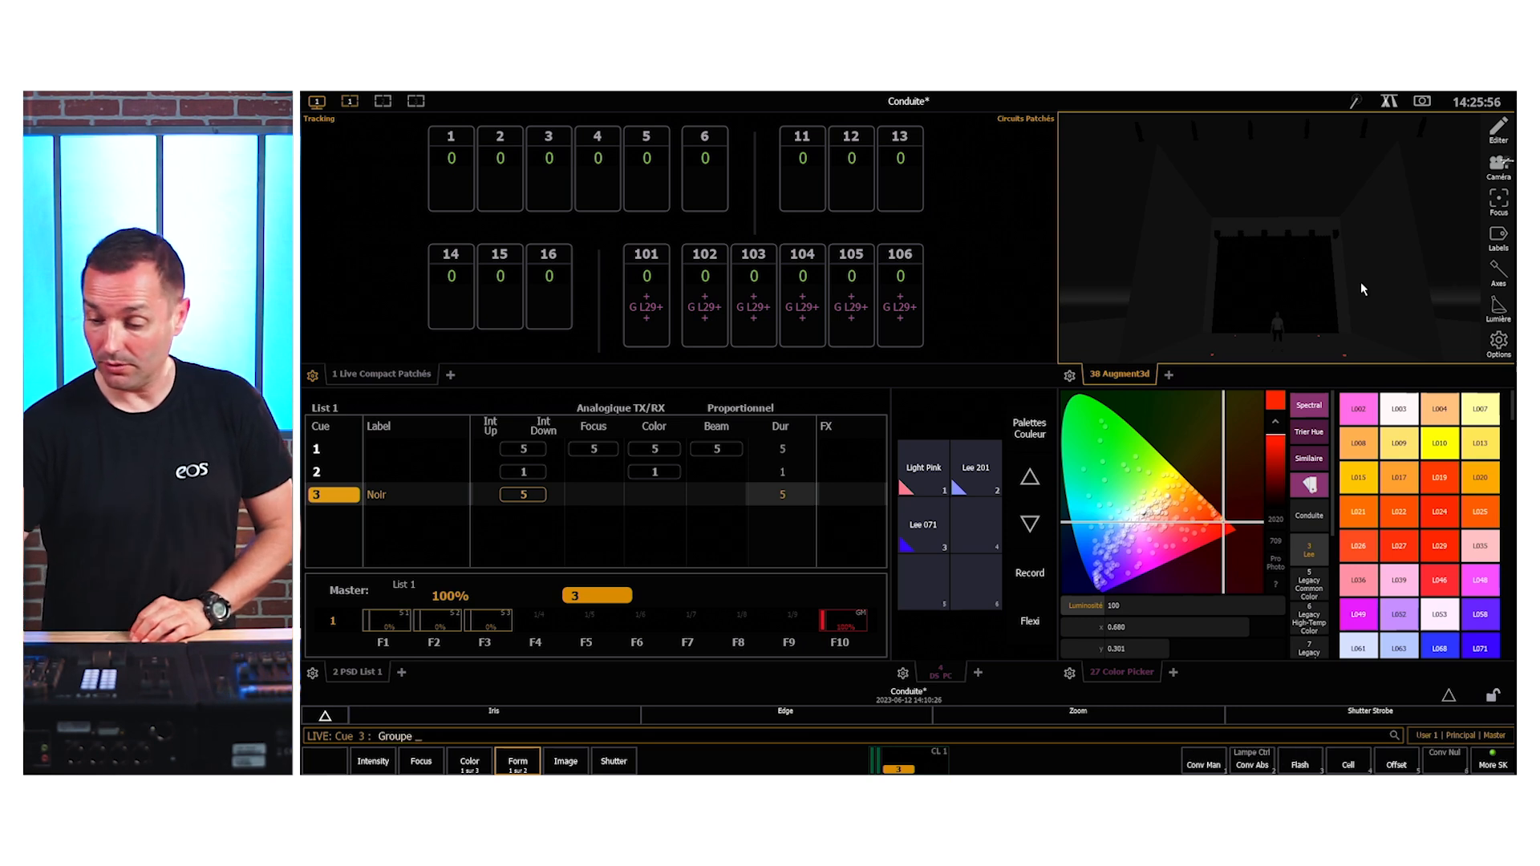
key(Return)
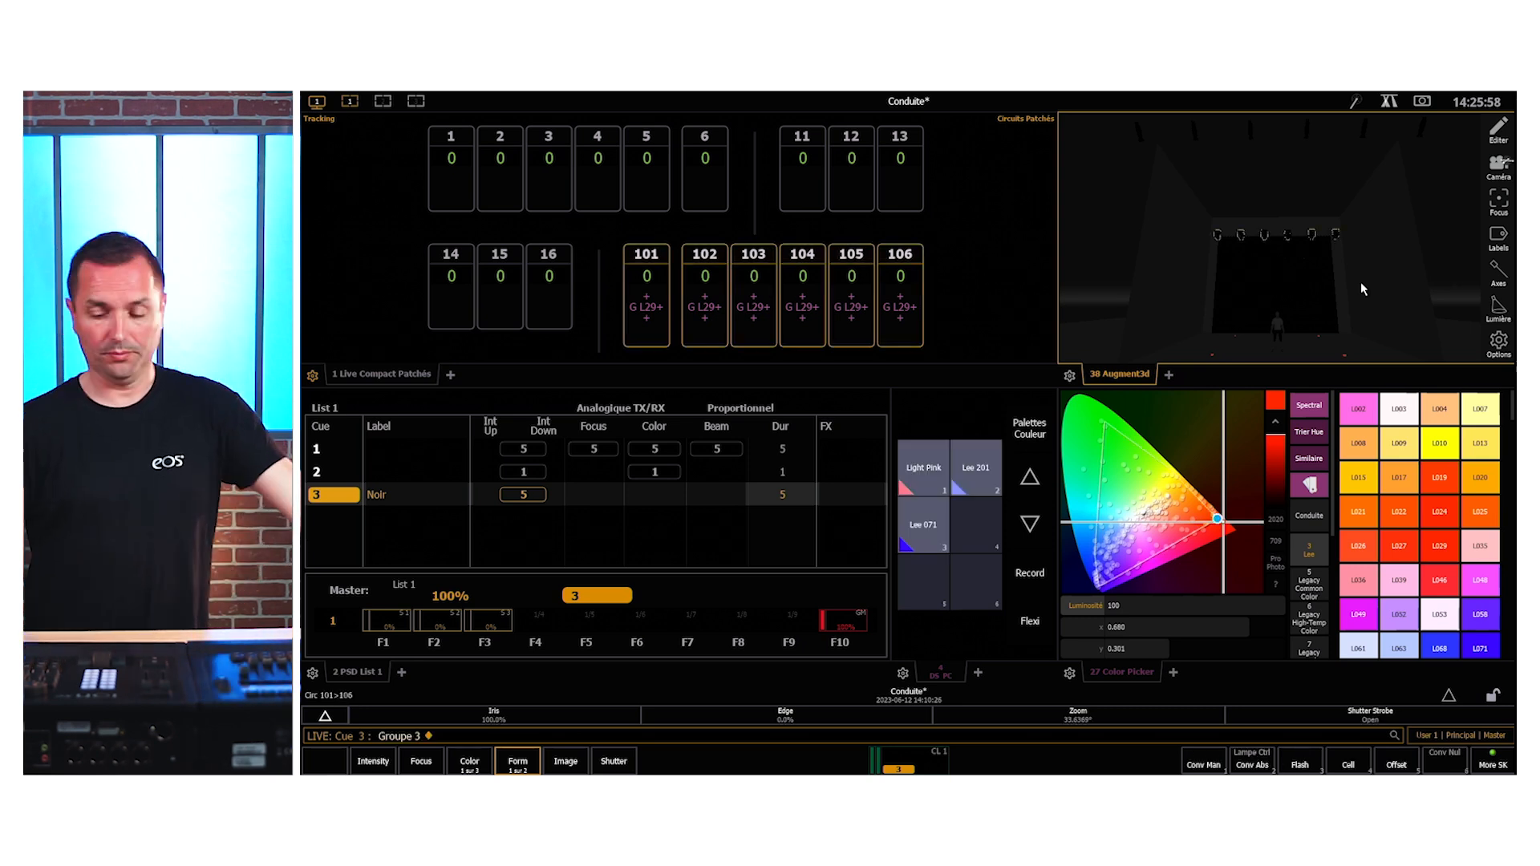
key(a)
key(f)
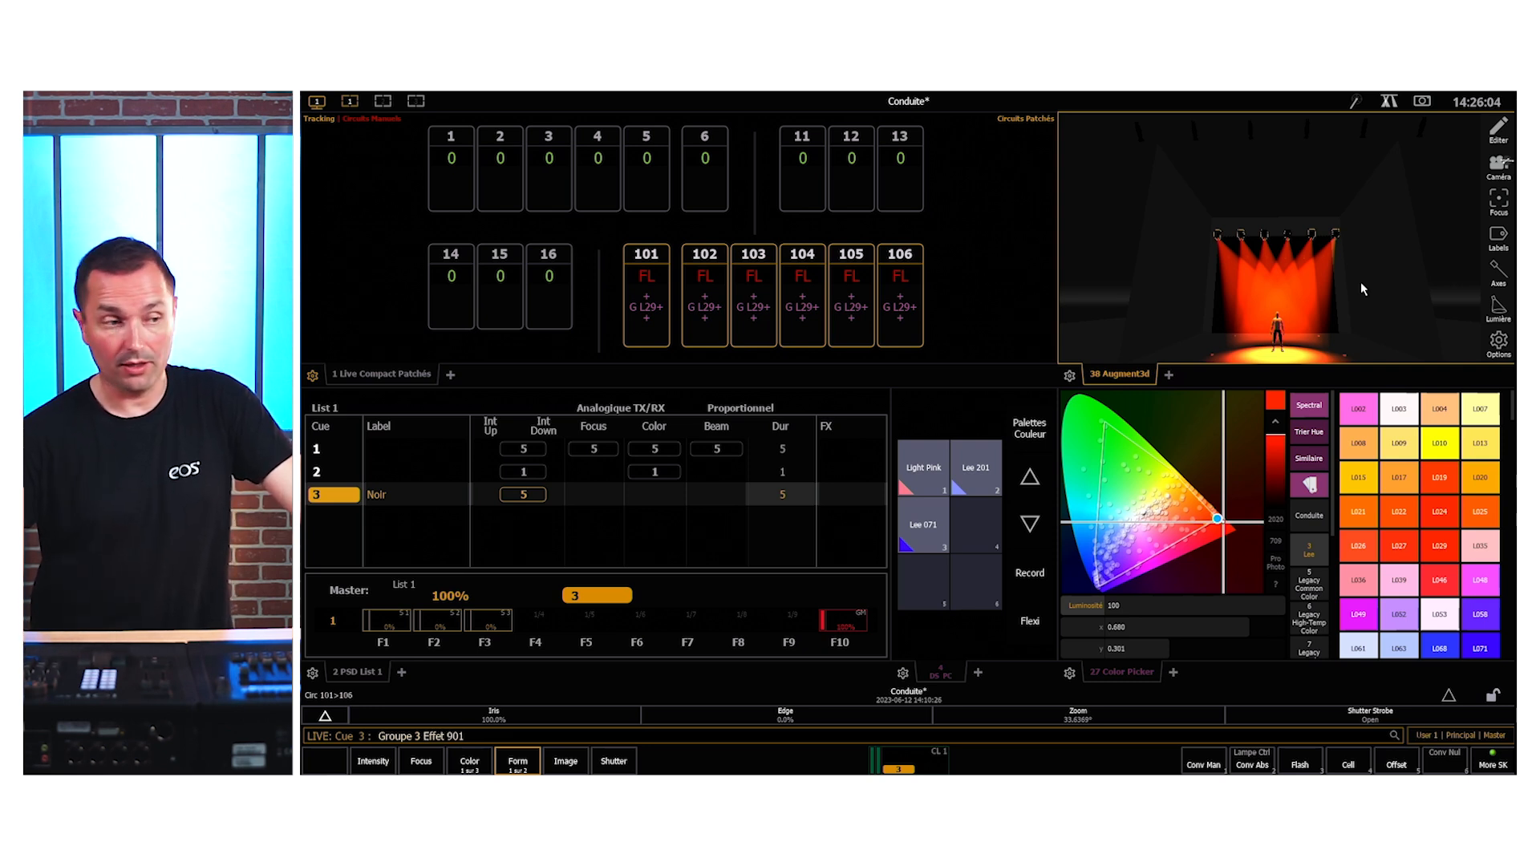
text(1)
key(Return)
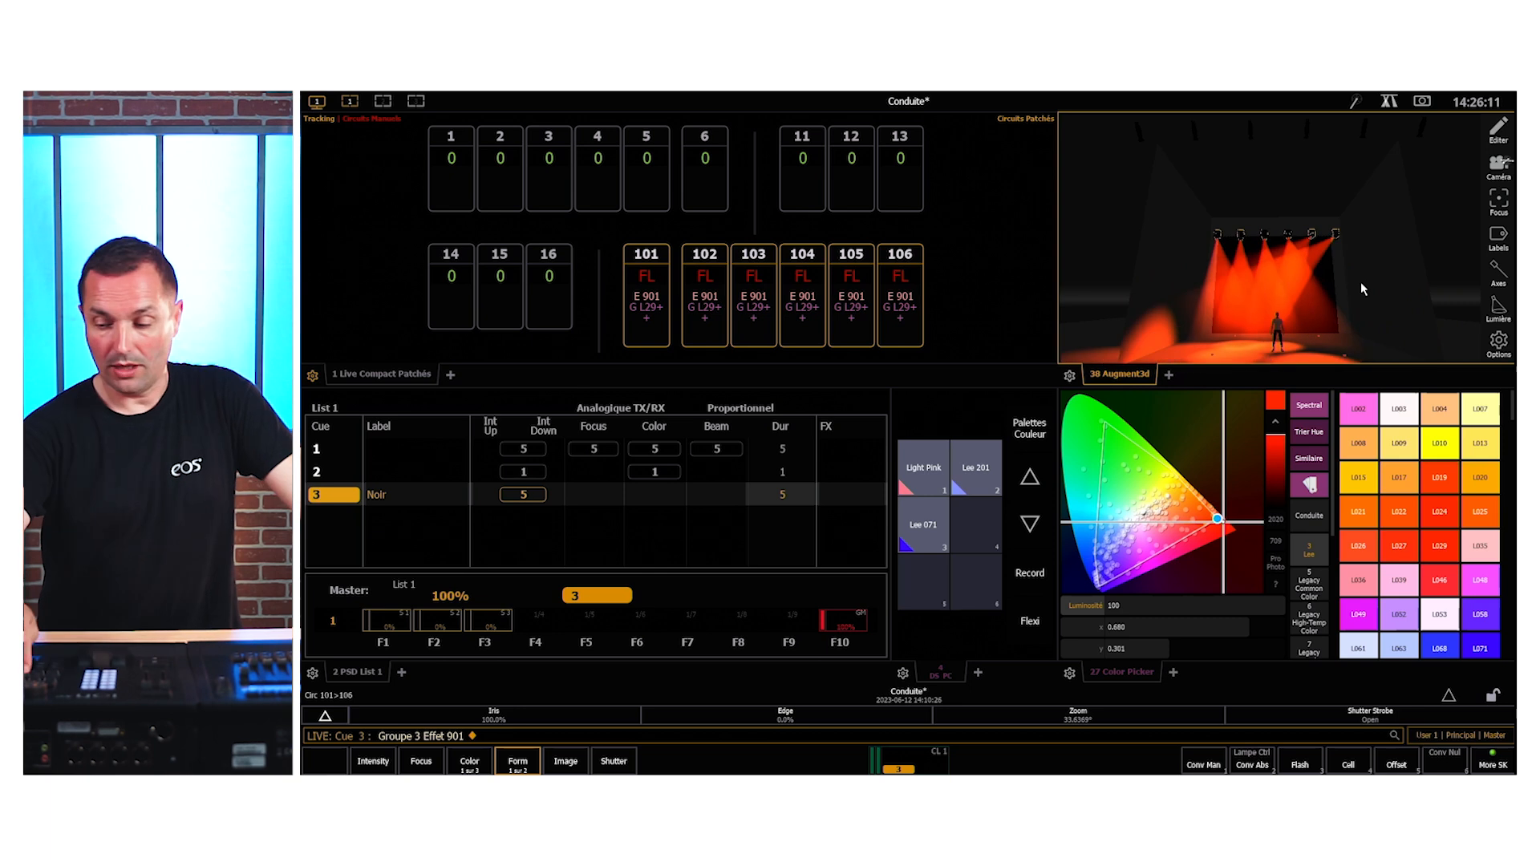
- Record the current look with its effect as cue 4 with a time of 0 seconds
text(r)
text(q4)
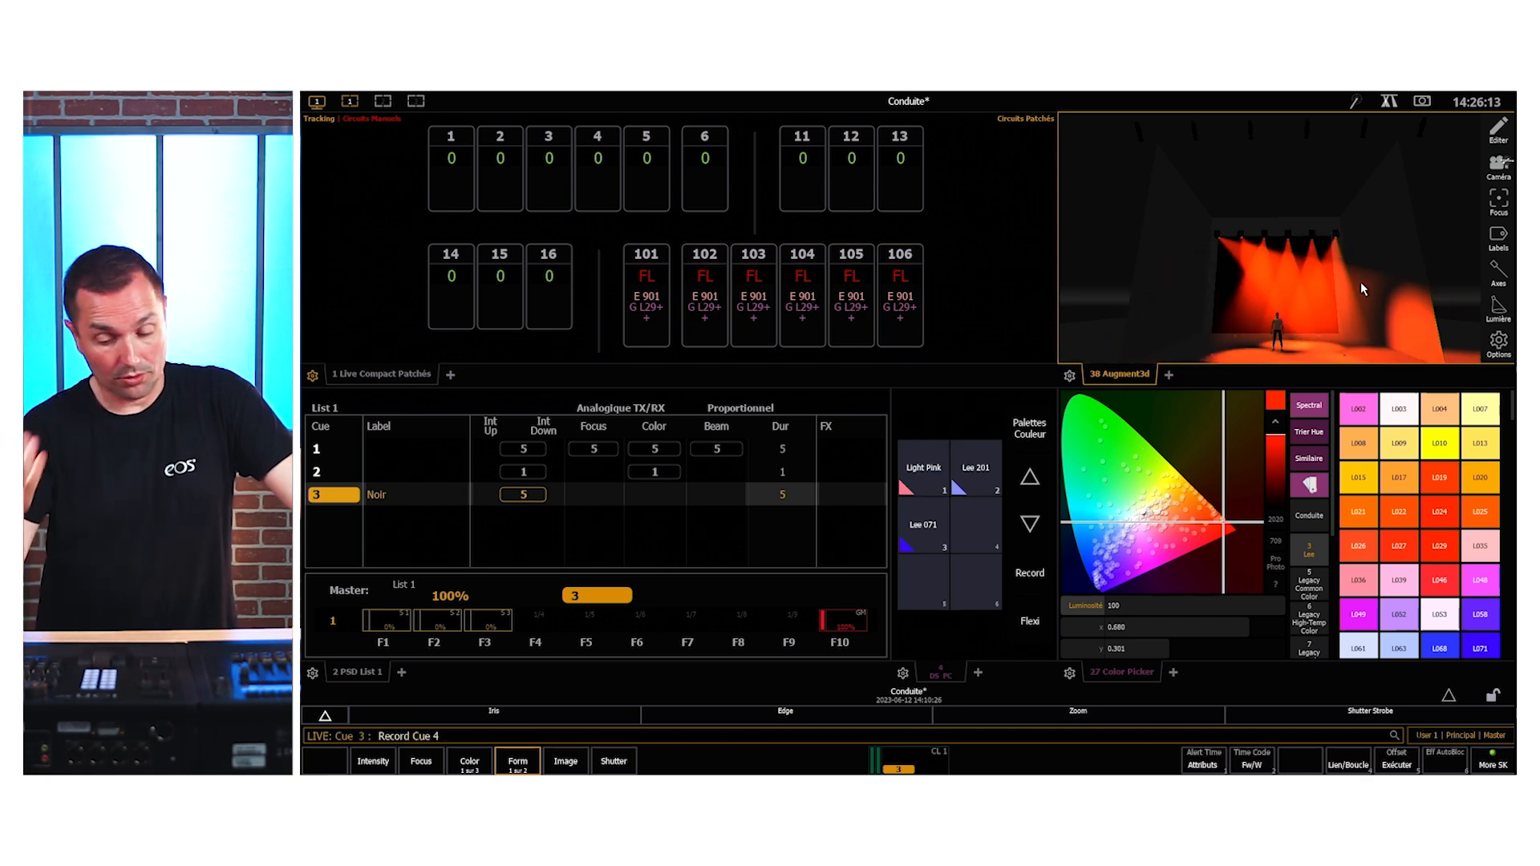
text(i)
text(0:00)
key(Return)
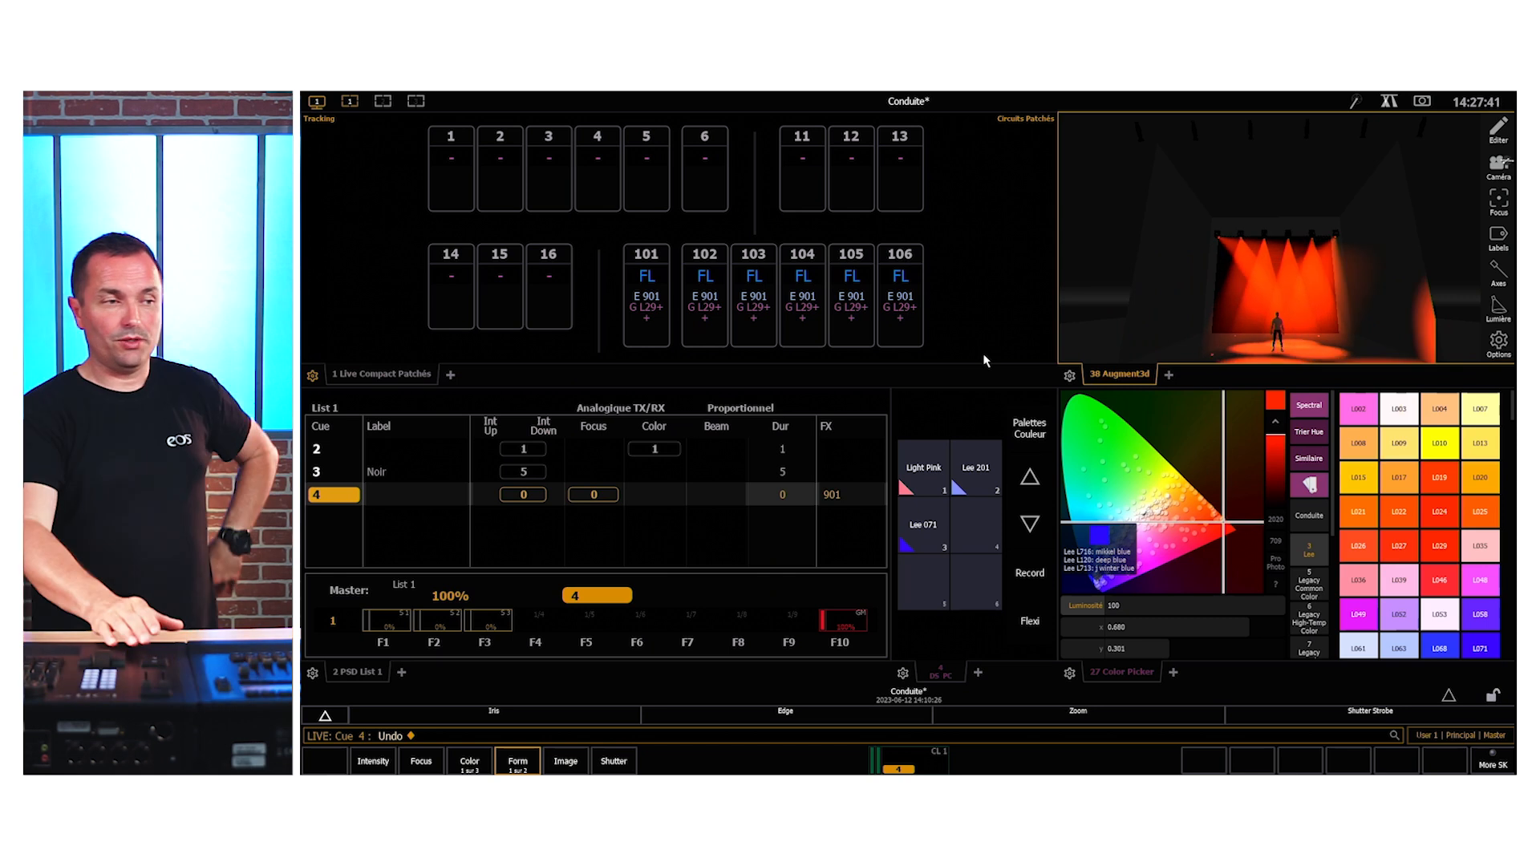
- Step back through the cue list from cue 4 to before cue 1, and play back cue 1
key(ctrl+F11)
key(ctrl+F11)
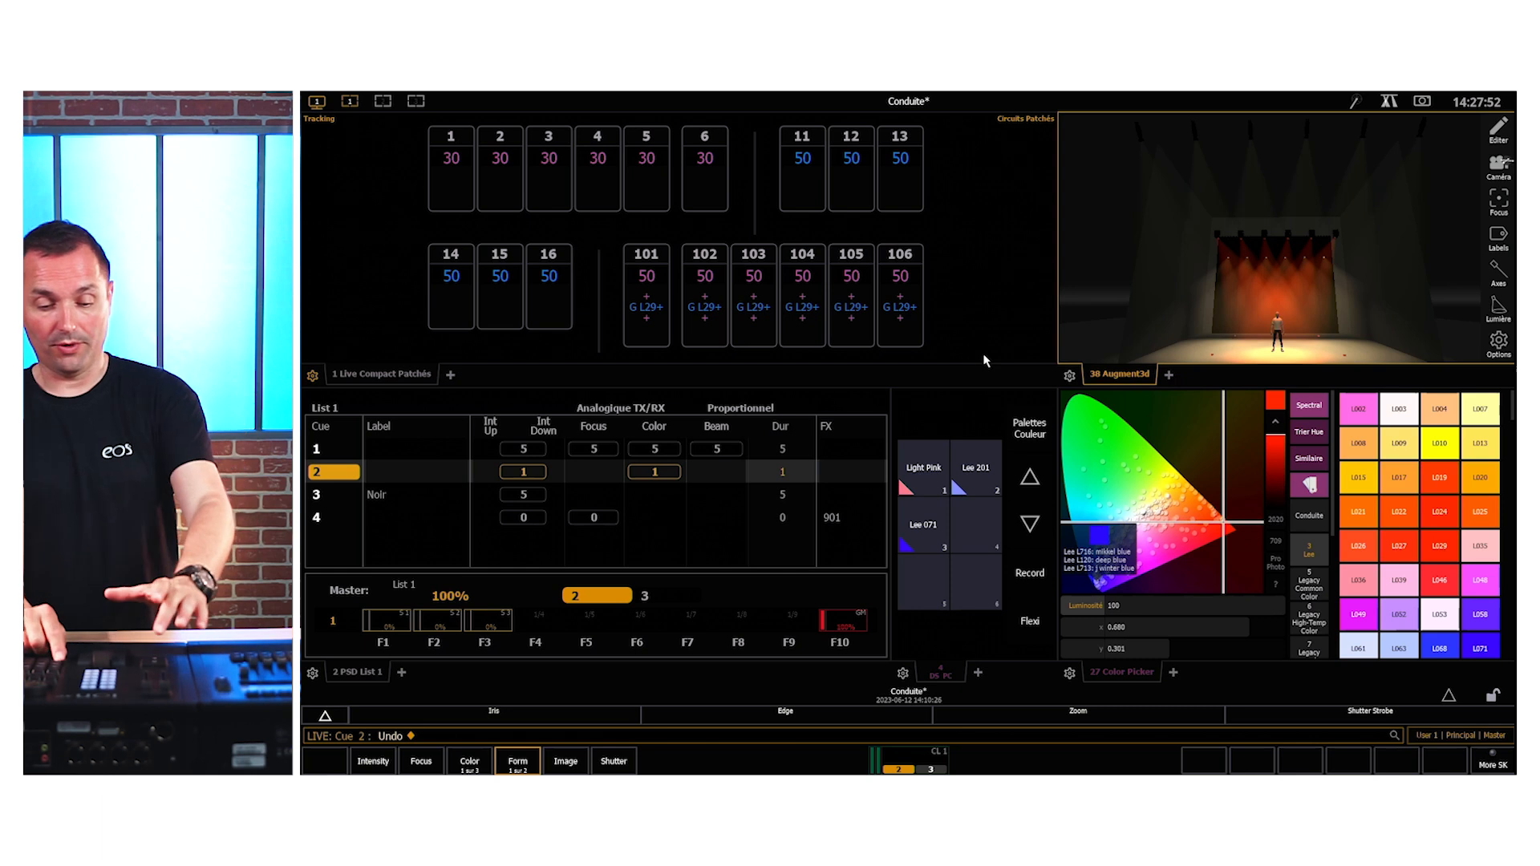
key(ctrl+alt+space)
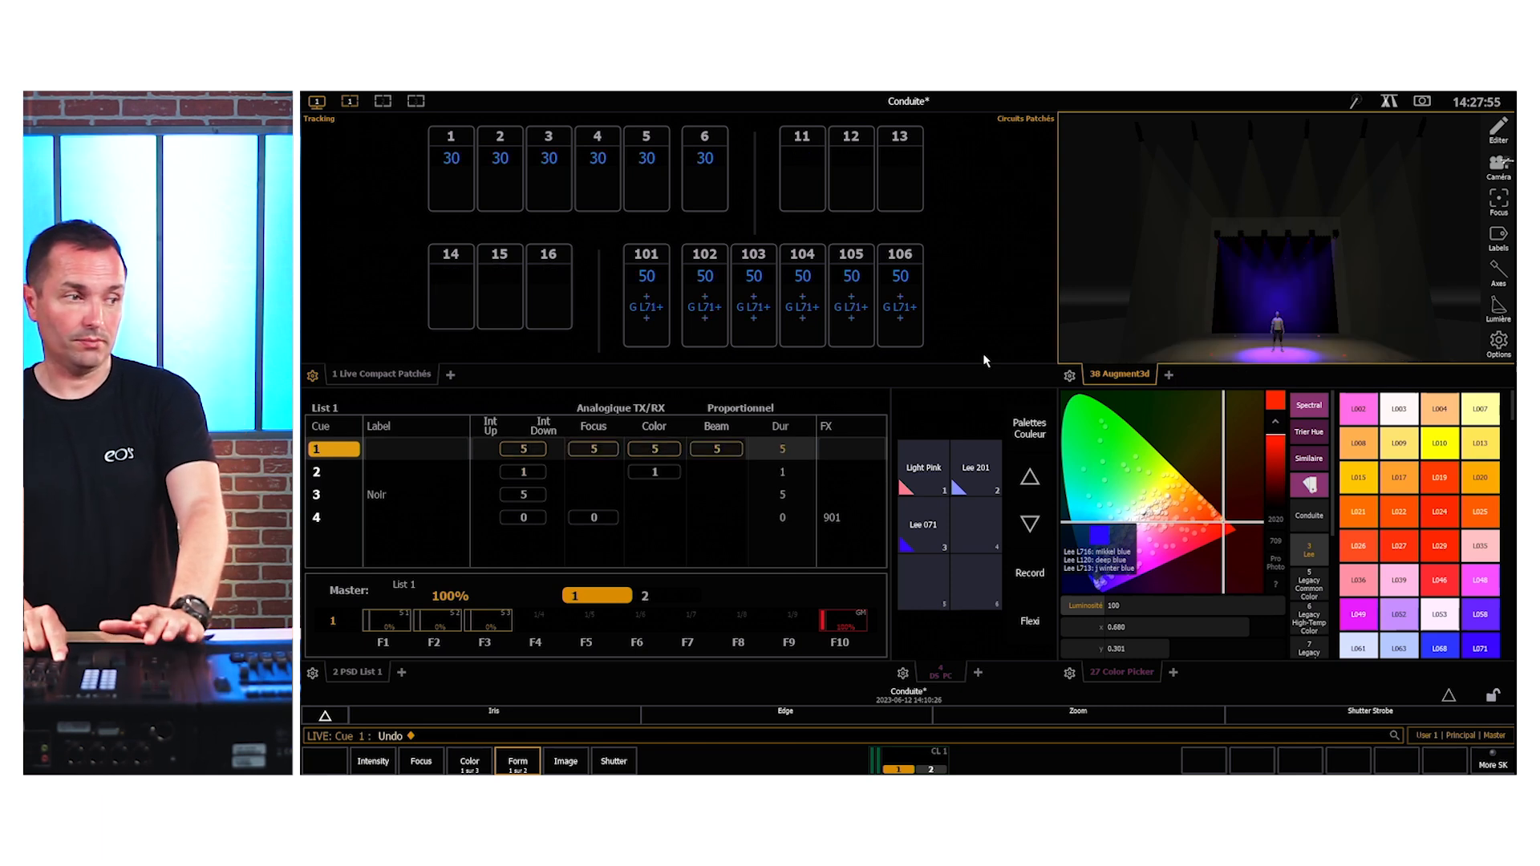
key(ctrl+alt+space)
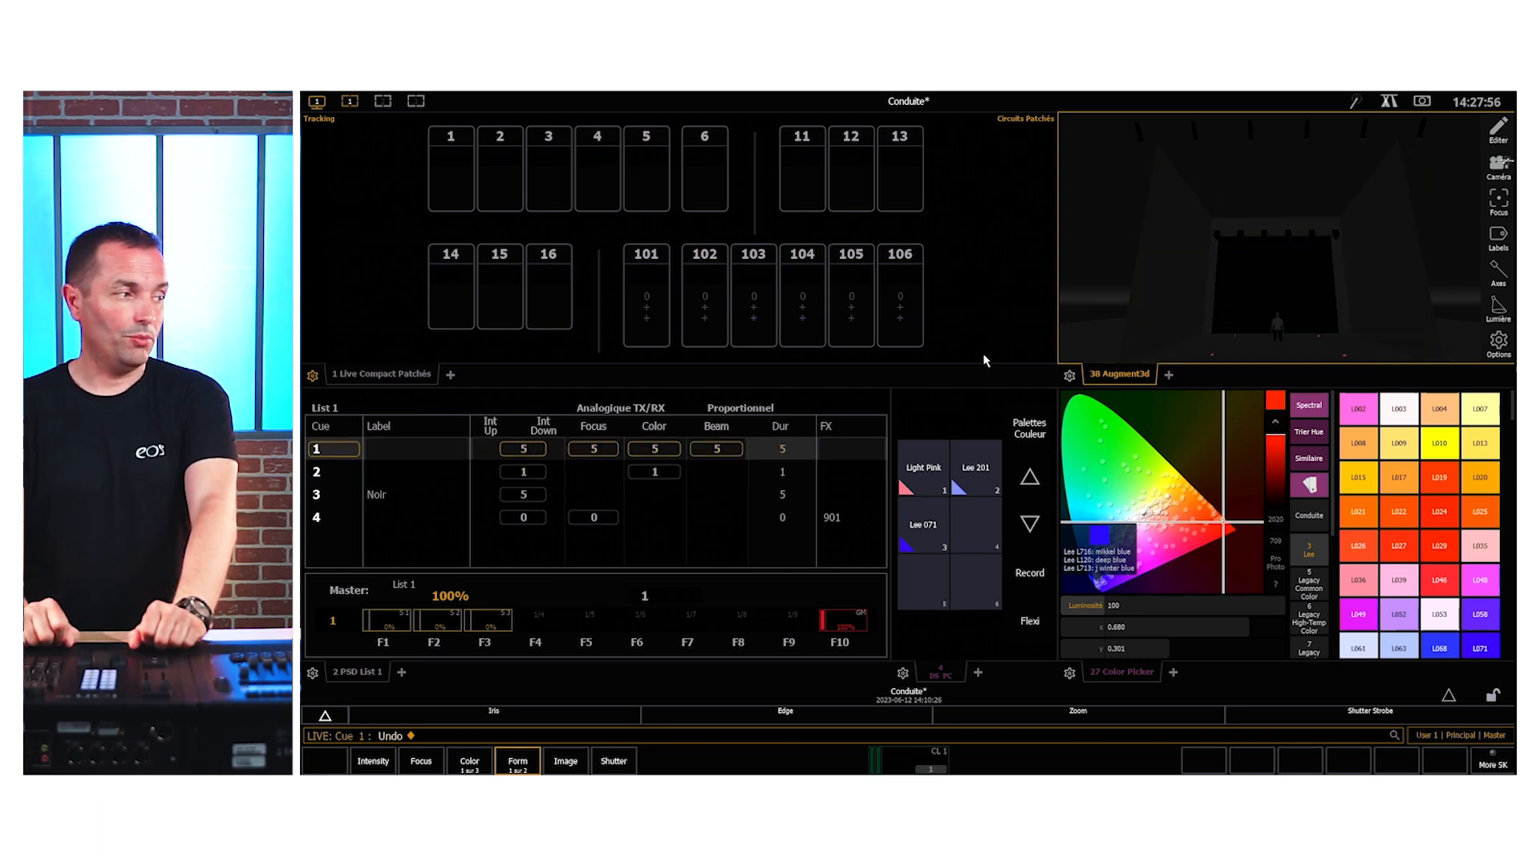
key(ctrl+space)
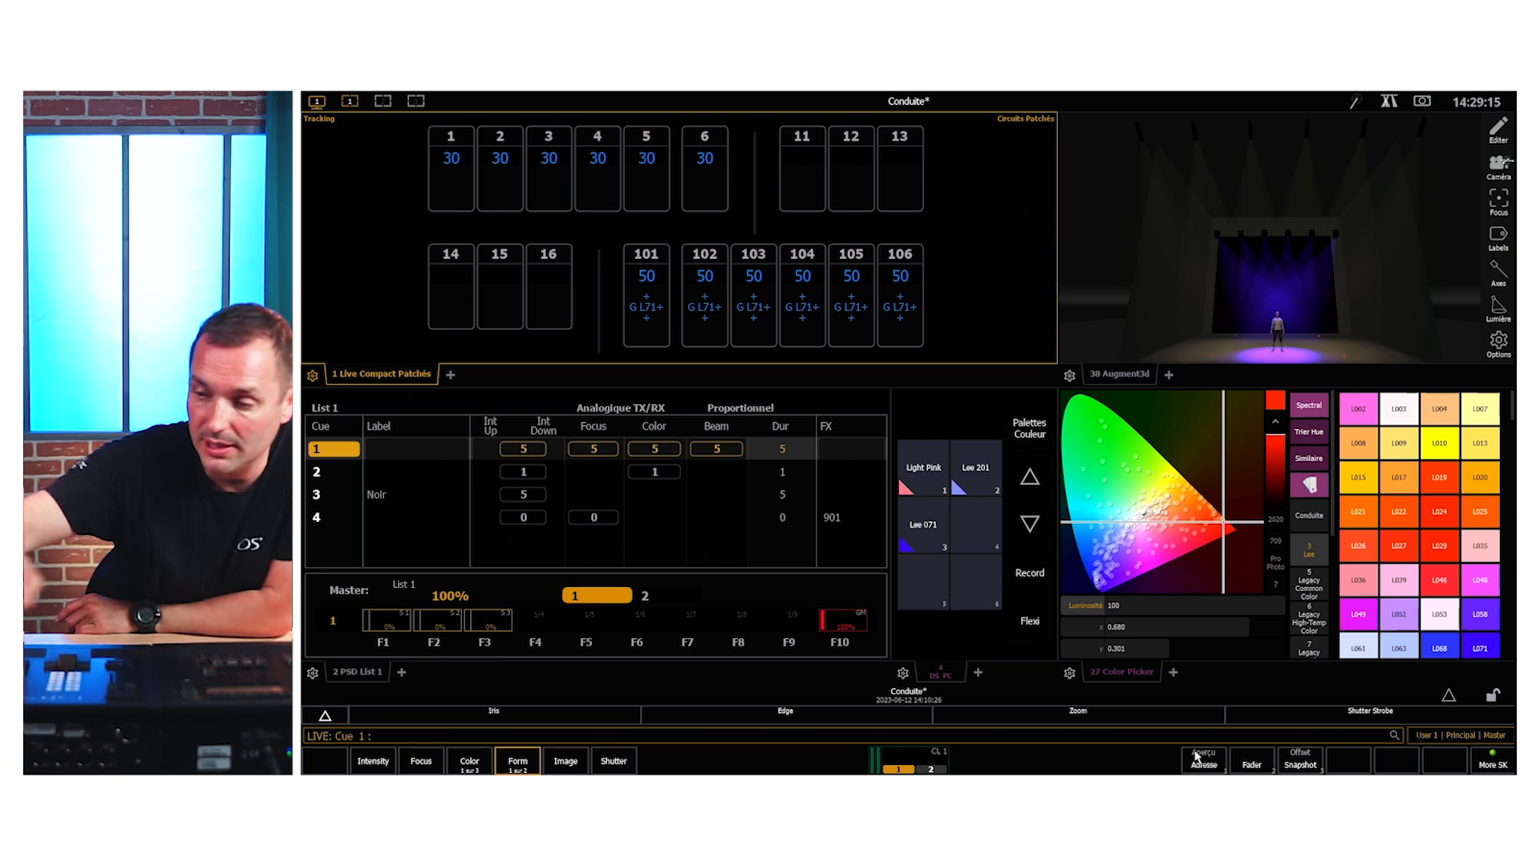
key(shift)
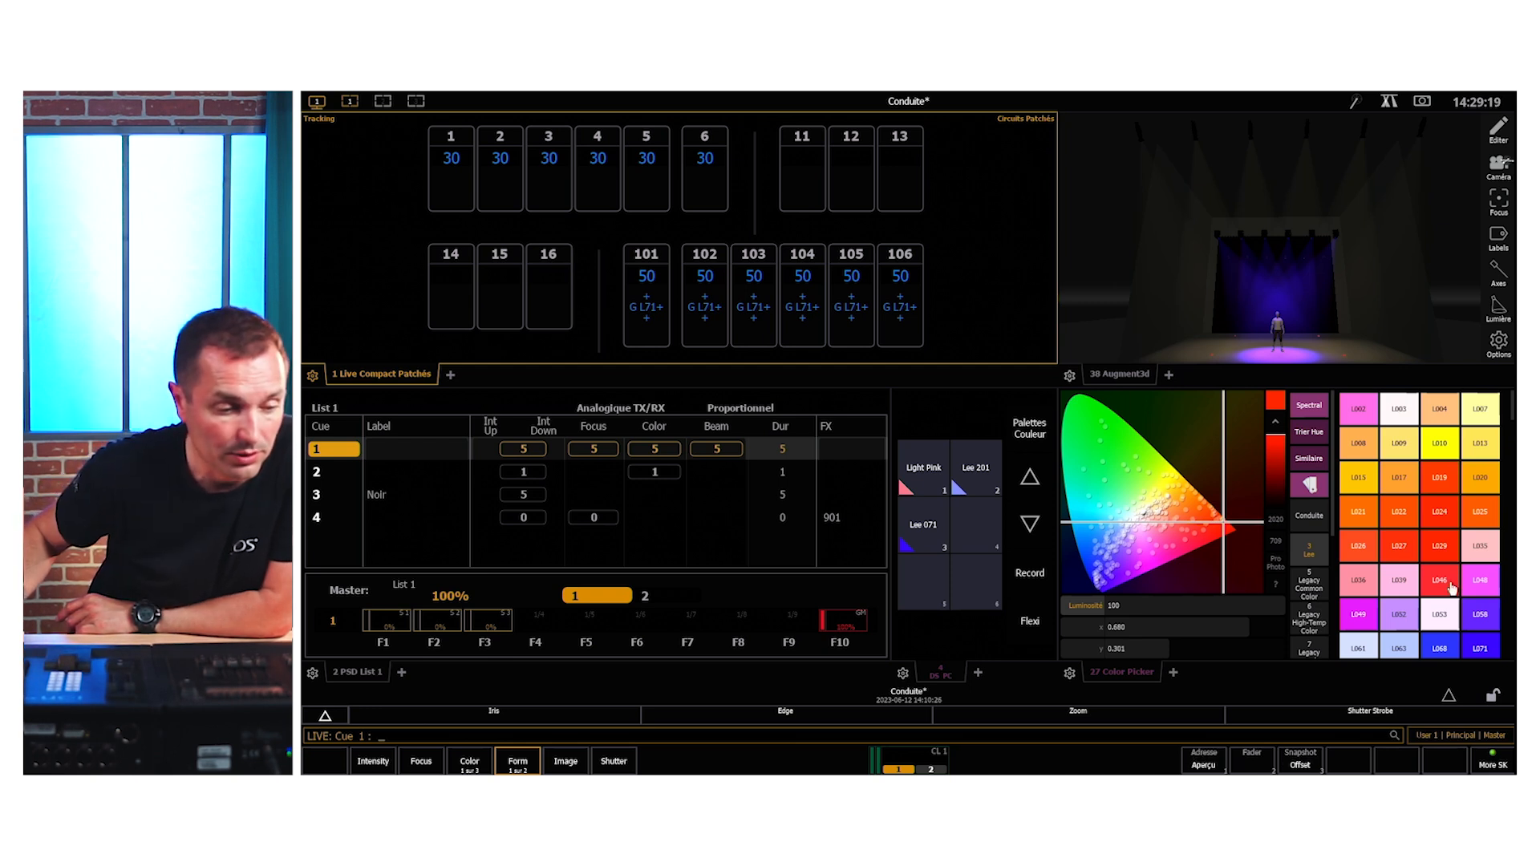
- Turn on the next-cue preview (Aperçu Suivant) for the live channels and play back cue 2
key(shift)
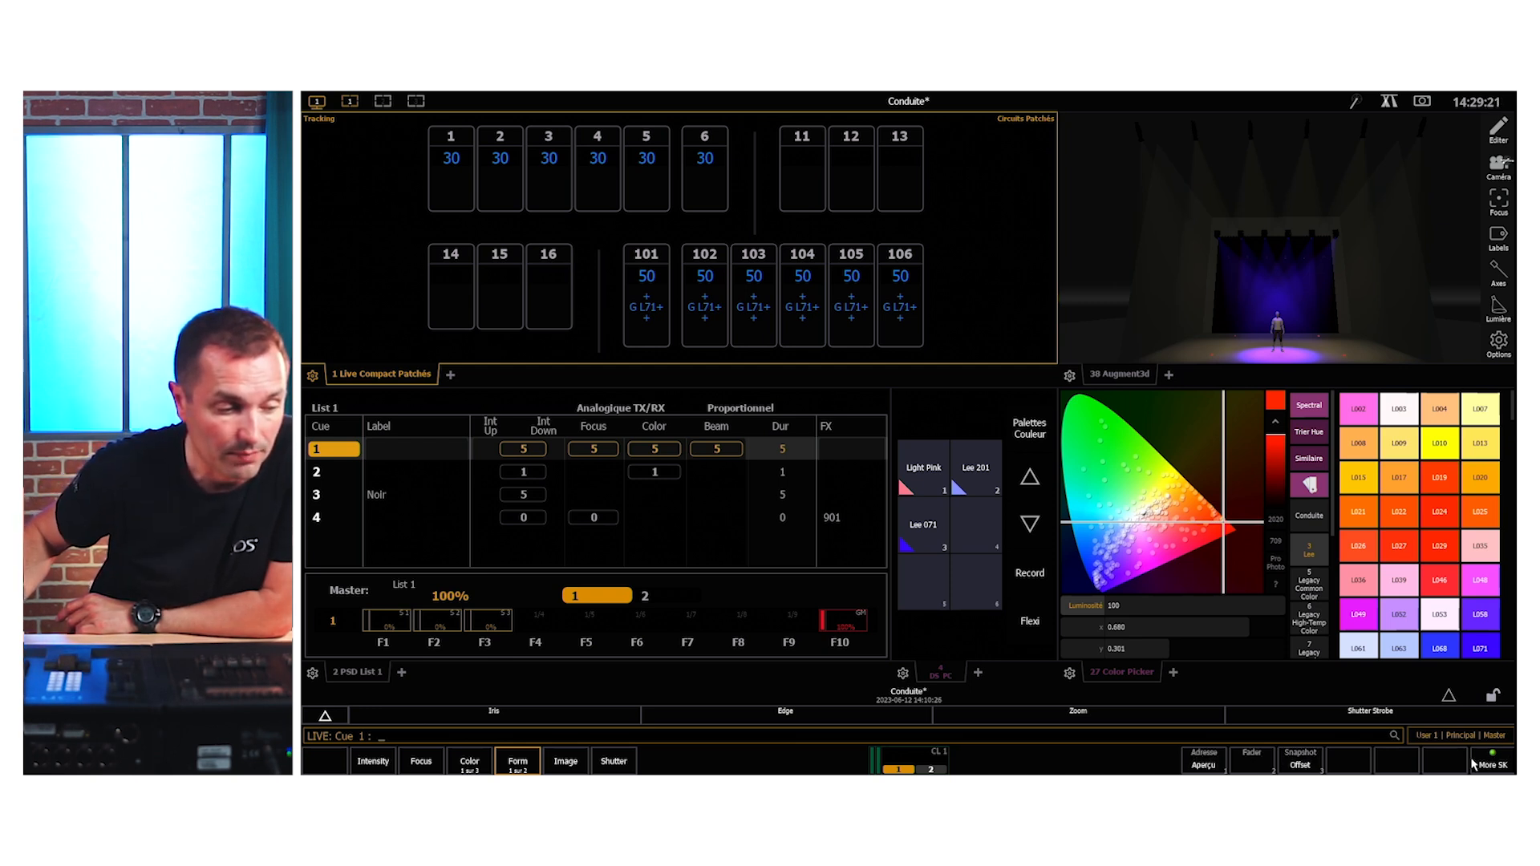
click(1203, 762)
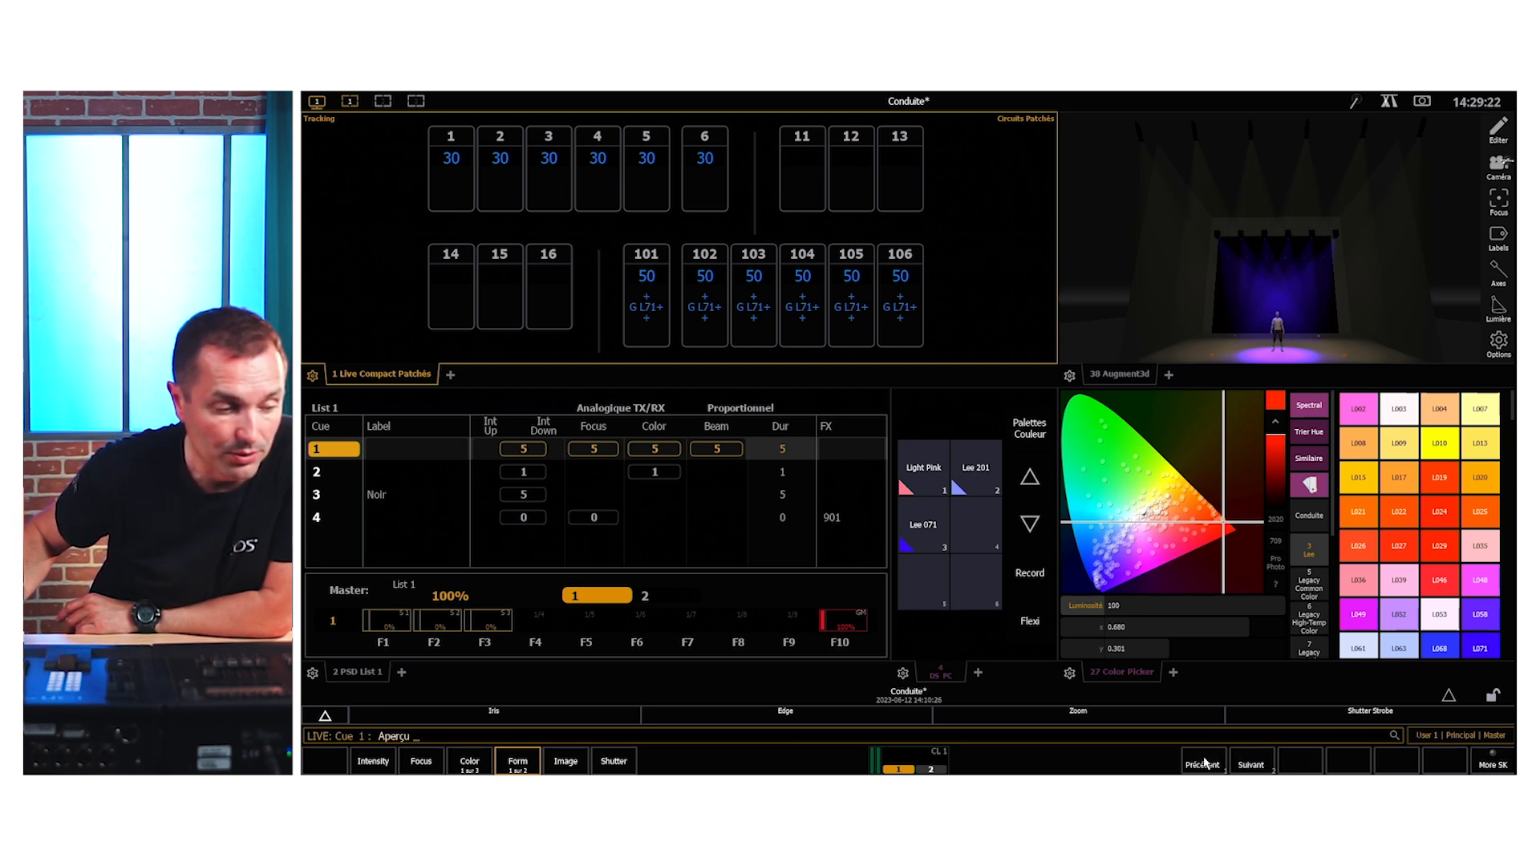
click(1251, 765)
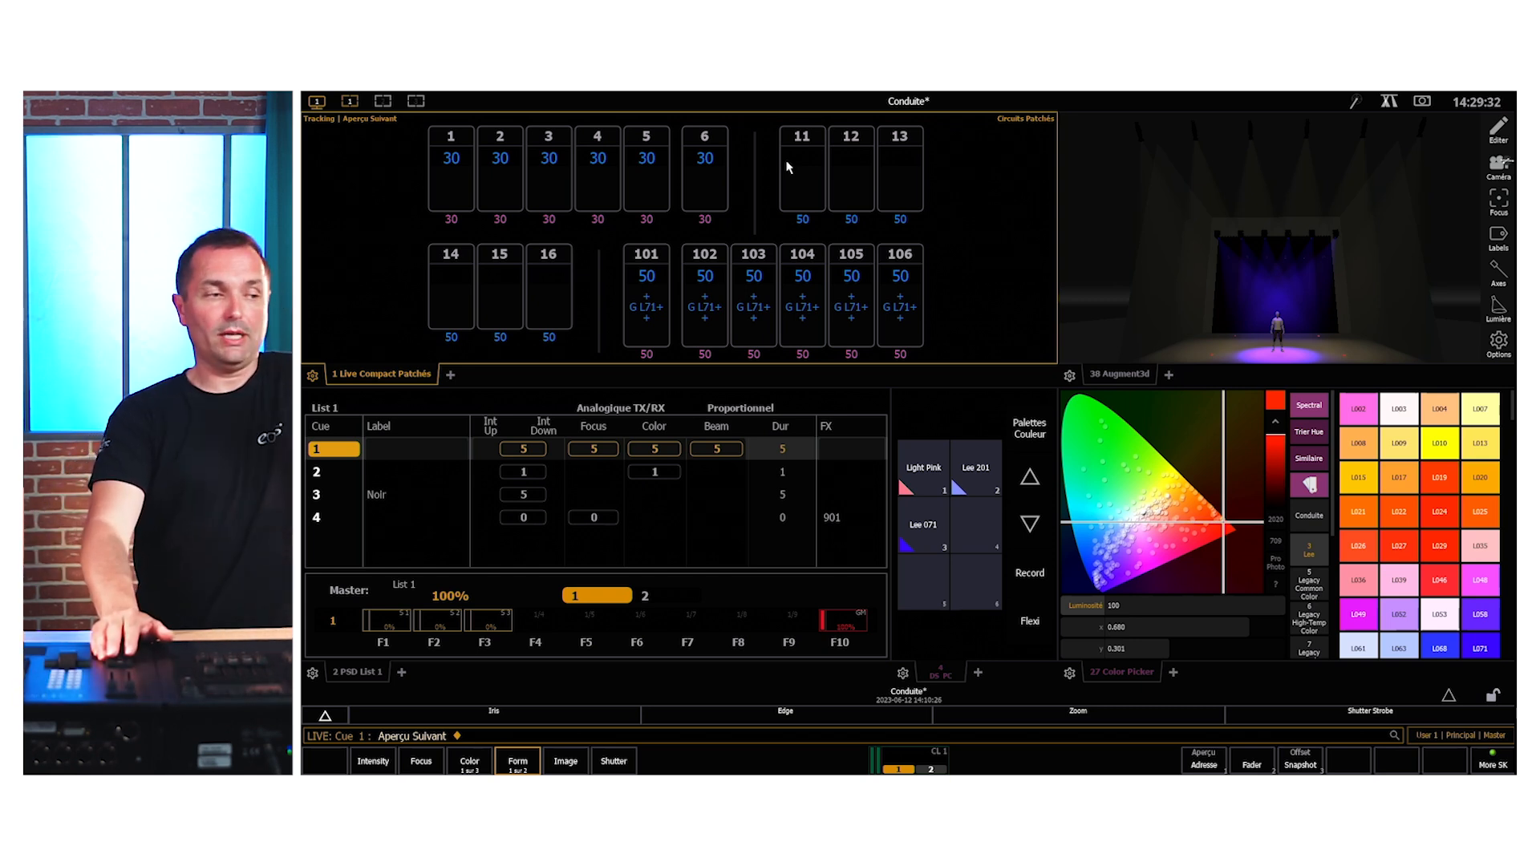
key(F12)
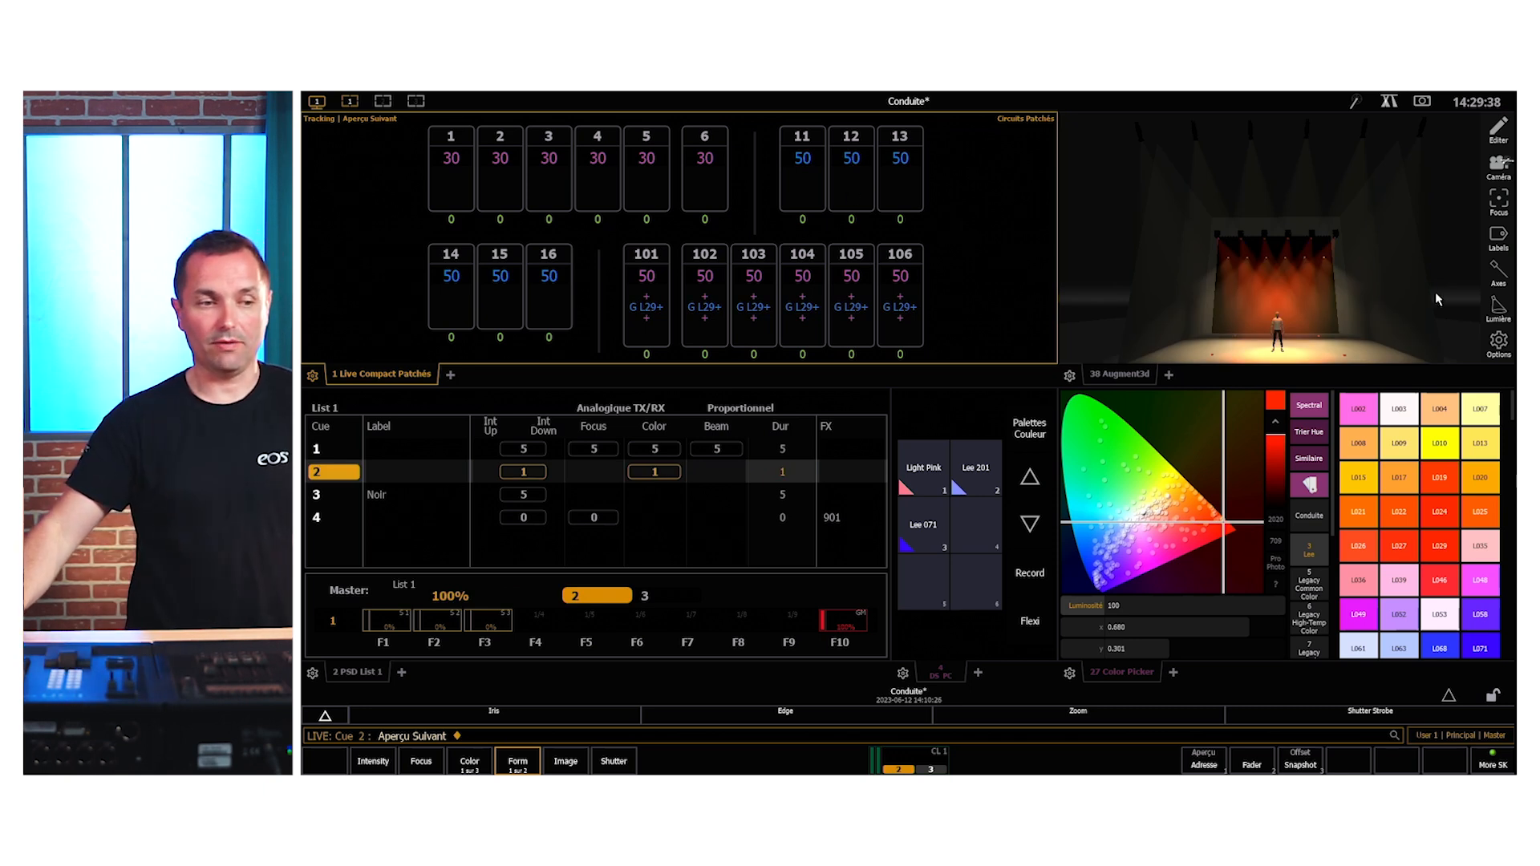
- Turn on the Cue Suivante preview mode for the Augment3d view and play back cue 3
click(1117, 380)
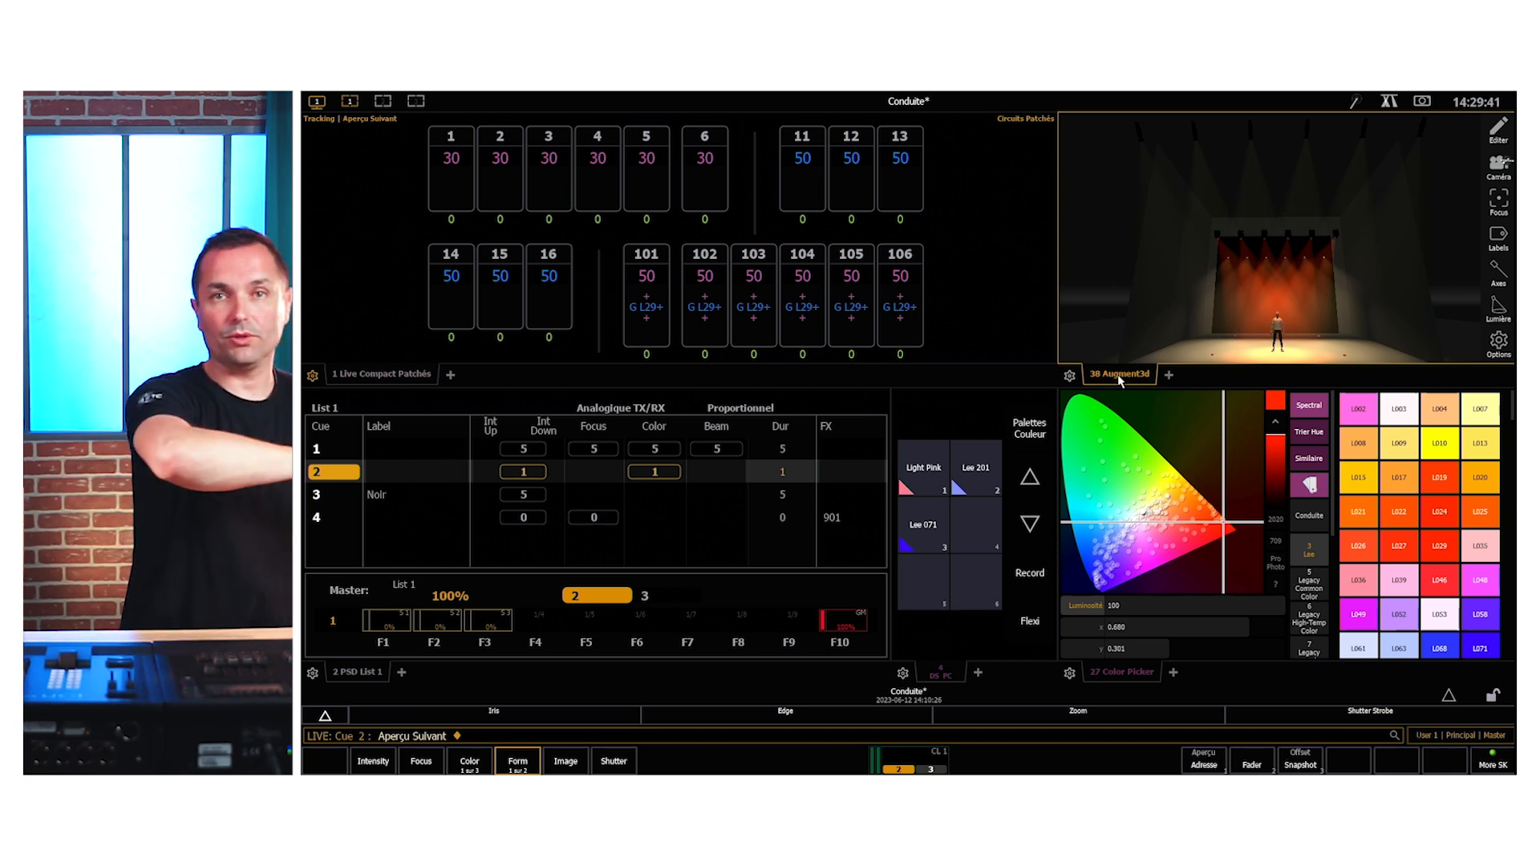
click(1498, 343)
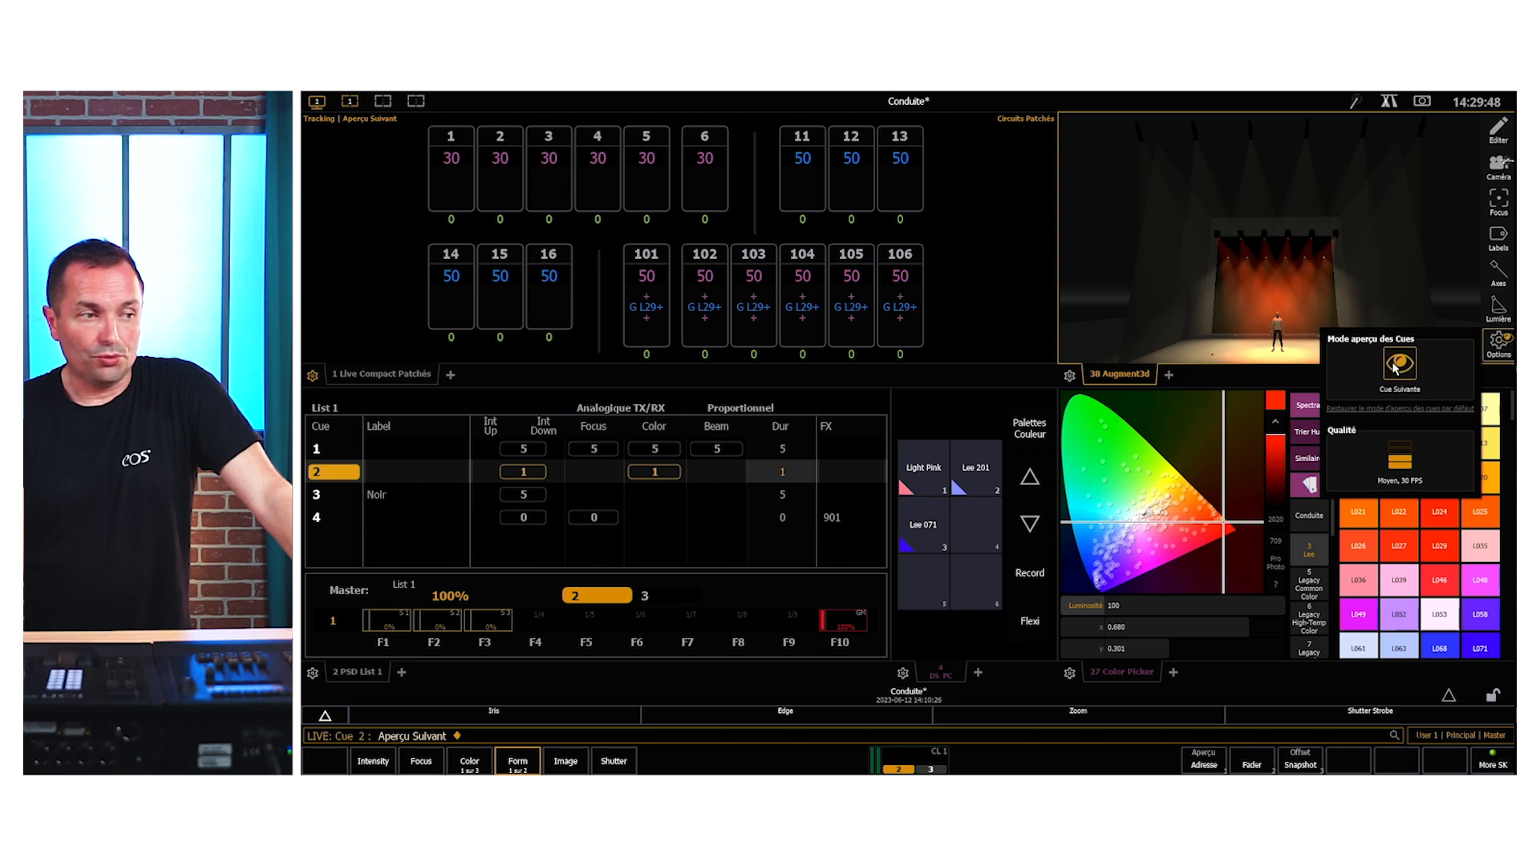
click(1396, 366)
click(1511, 343)
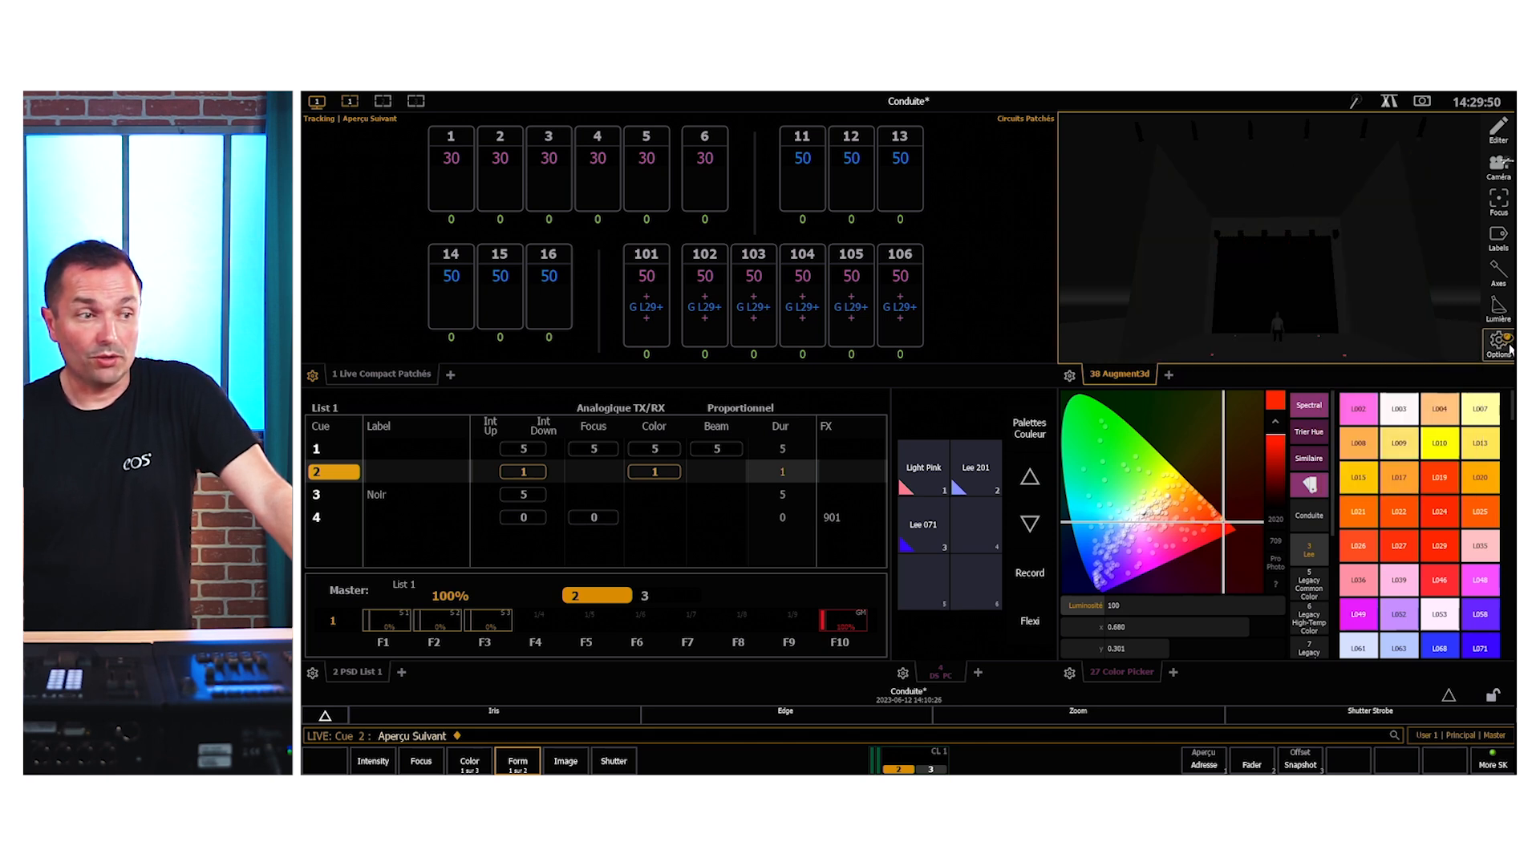
click(1511, 345)
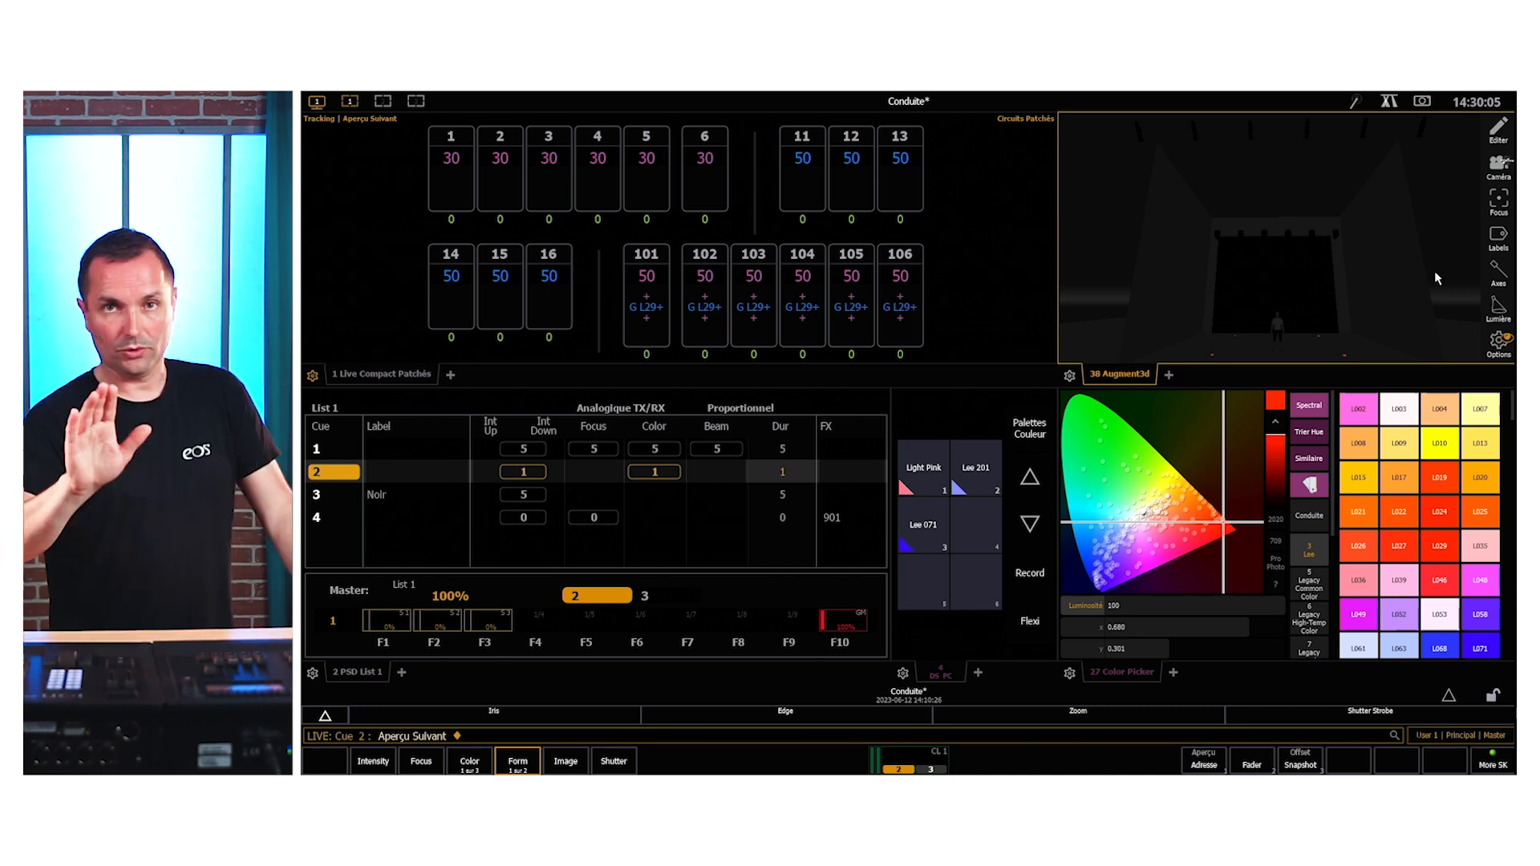
key(ctrl+space)
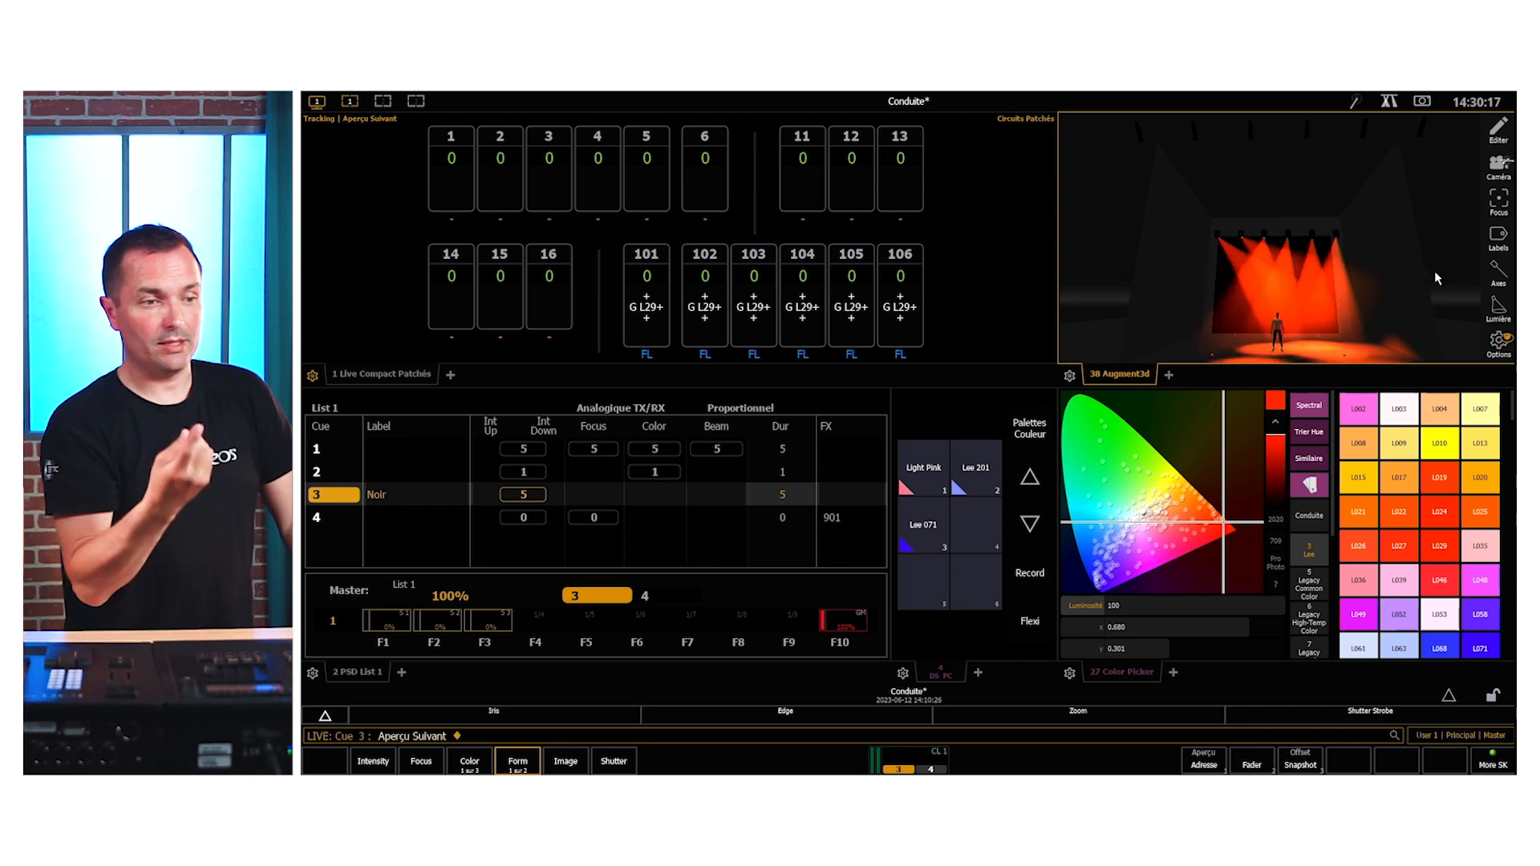
- Turn off the Cue Suivante preview mode in the Augment3d view and return the cue list to before cue 1
click(1494, 347)
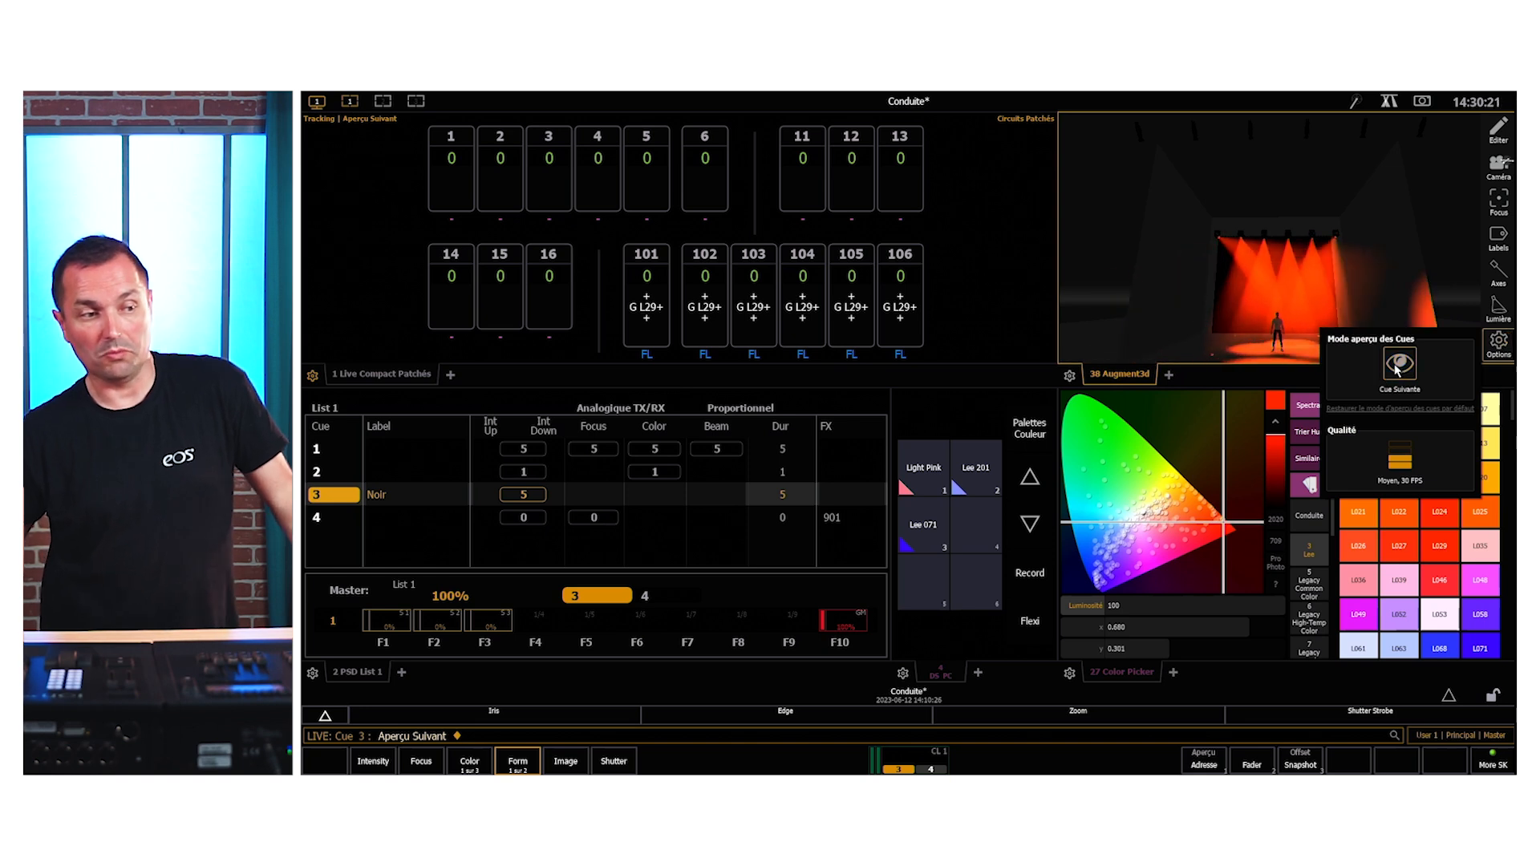
click(1438, 163)
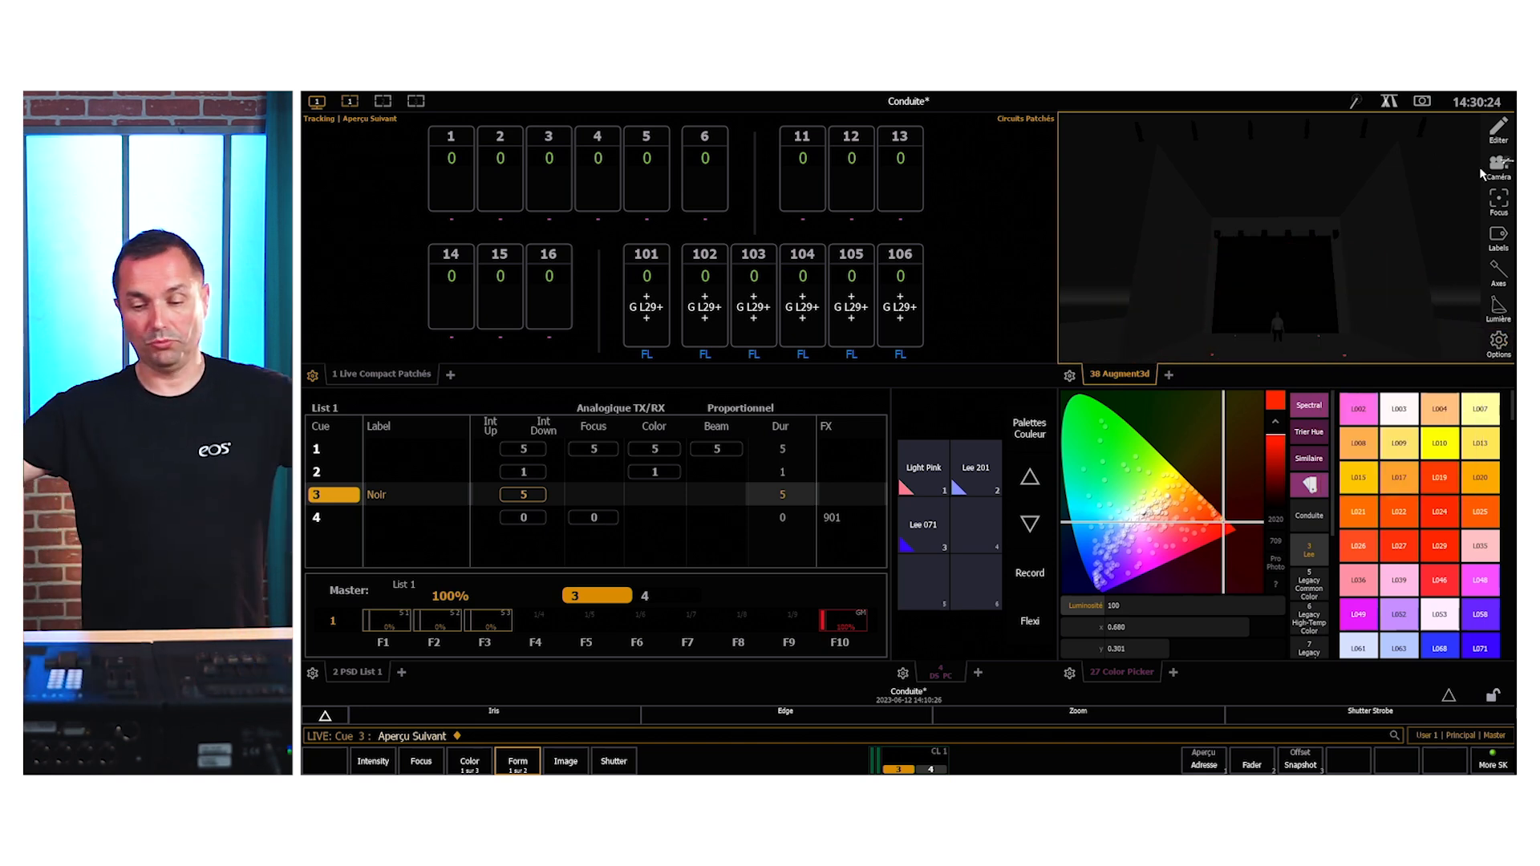
key(space)
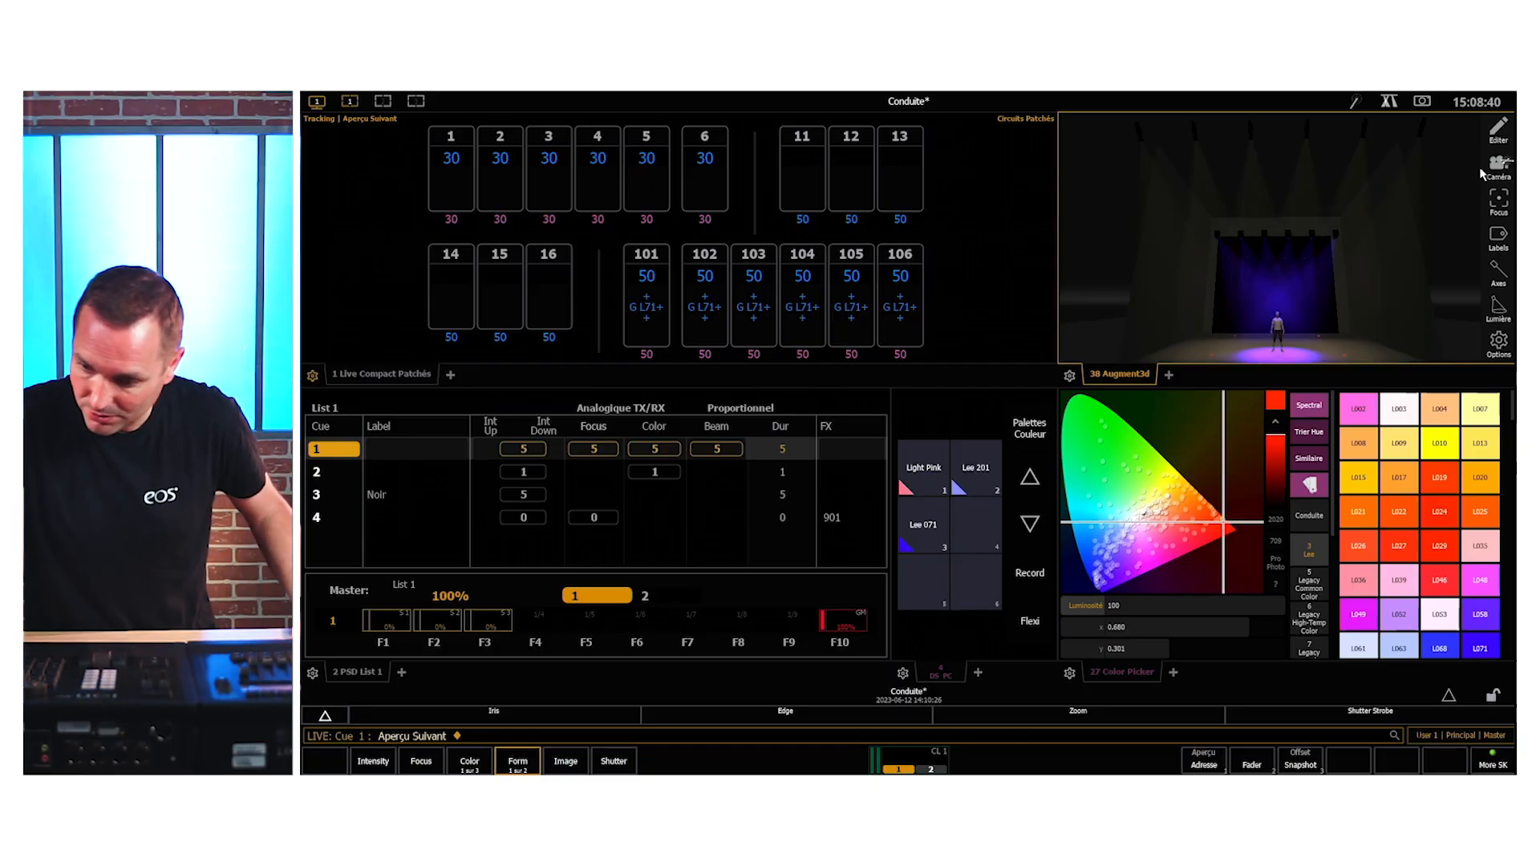
key(ctrl+z)
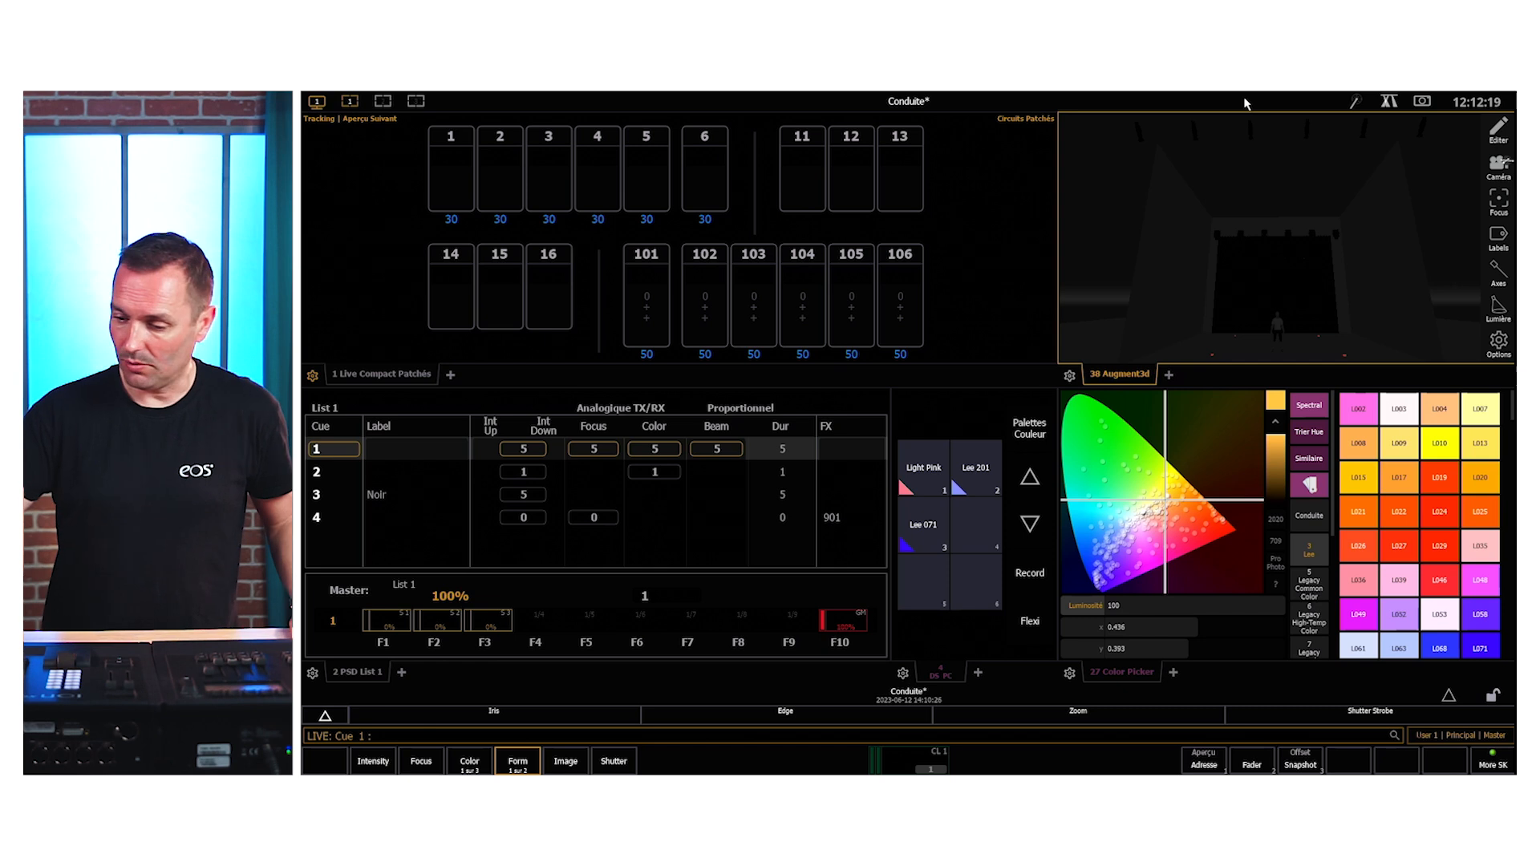
- Bring group 1 to Level, and release the manual values with a Sneak time of 0
text(g1)
key(at)
key(at)
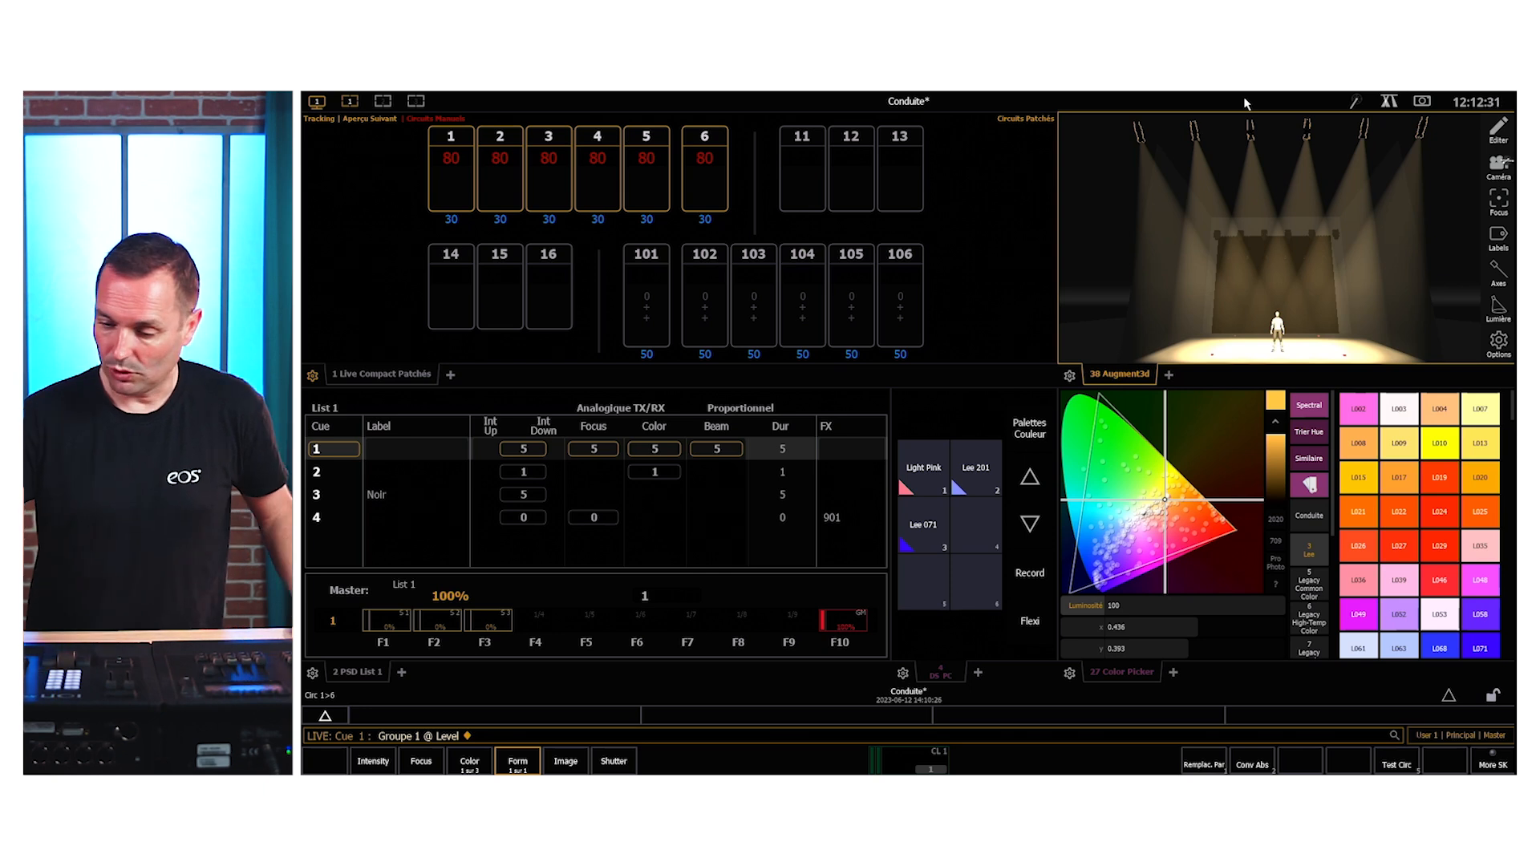
key(g)
key(1)
key(n)
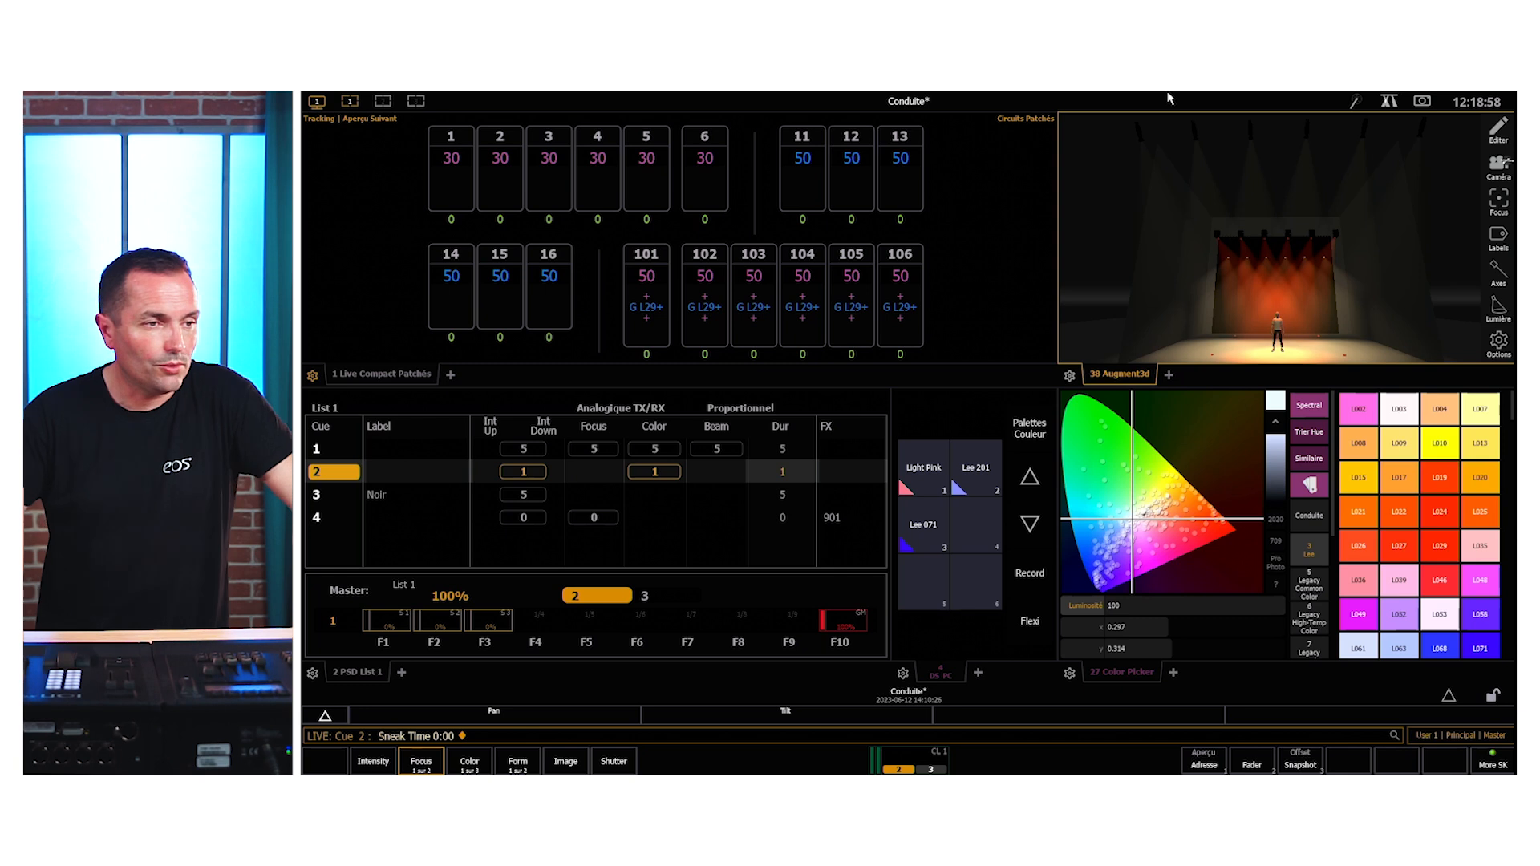
- Set the hour of the console's 24-hour clock to 17 and apply the new time
click(1480, 104)
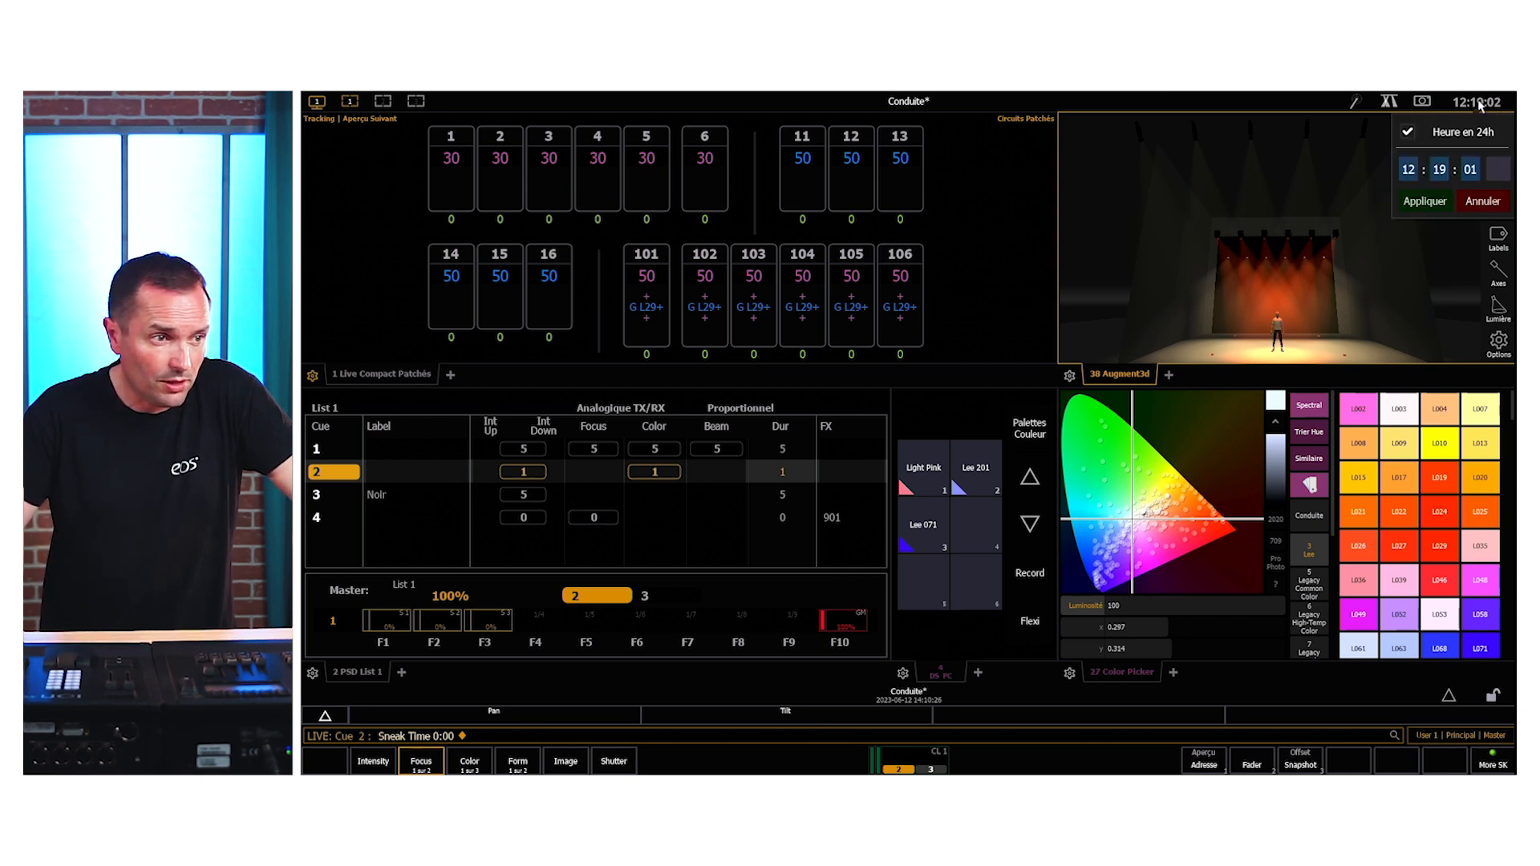
click(1408, 171)
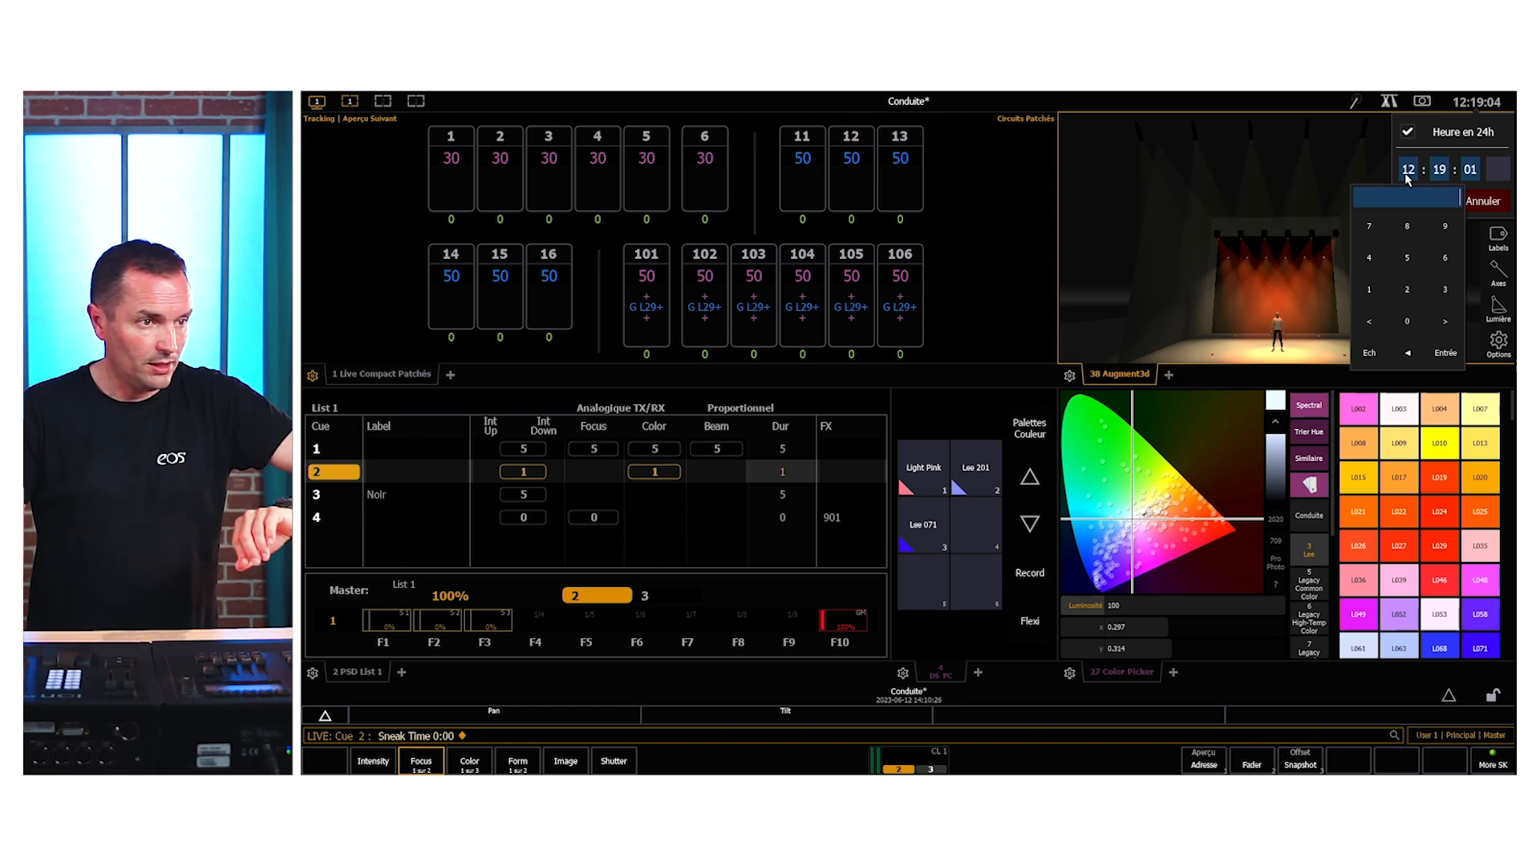
text(17)
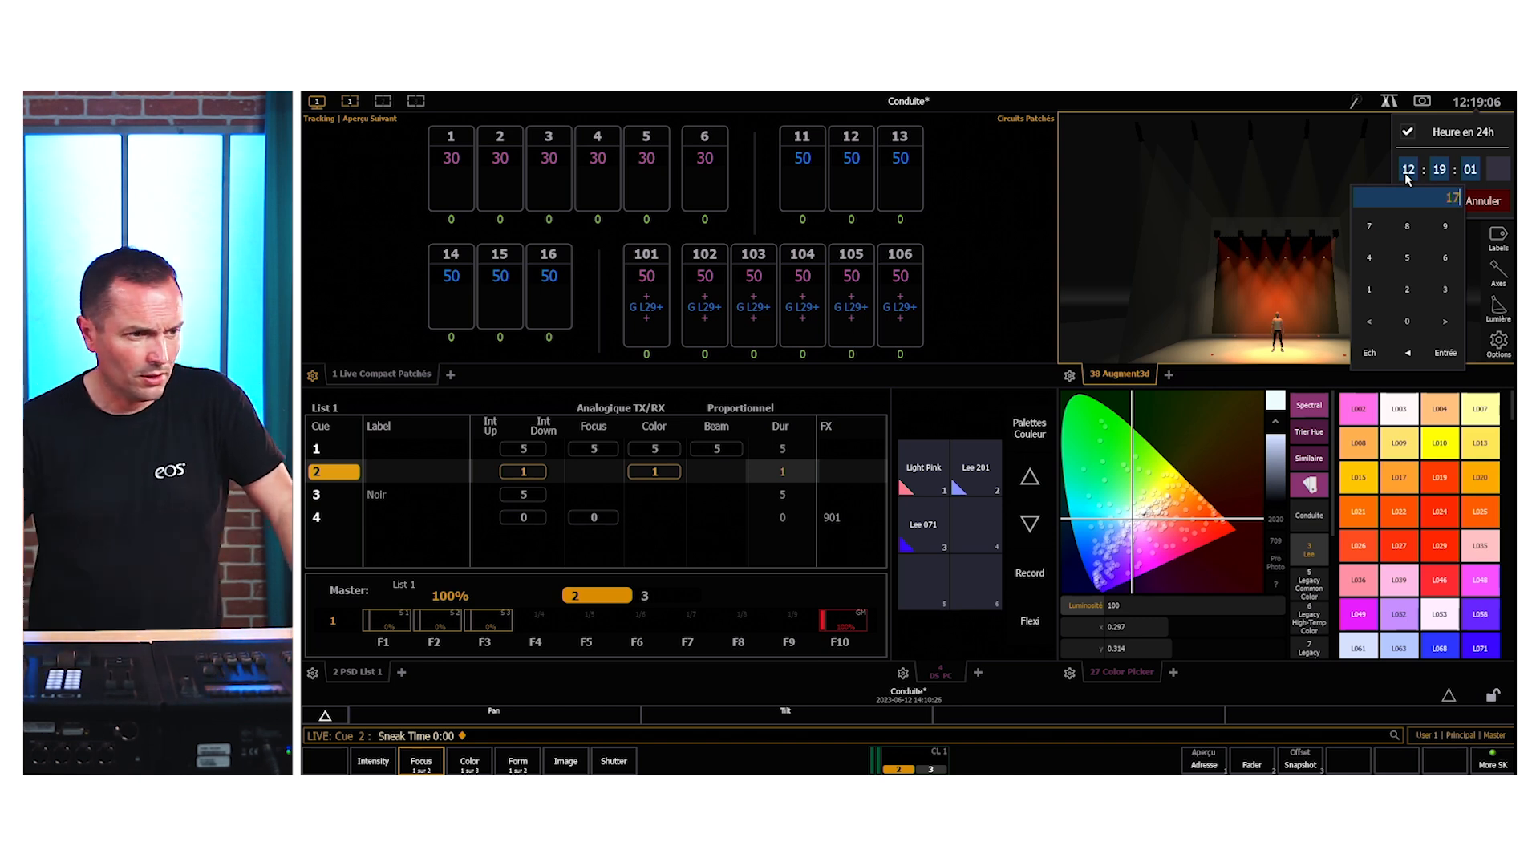
click(1442, 348)
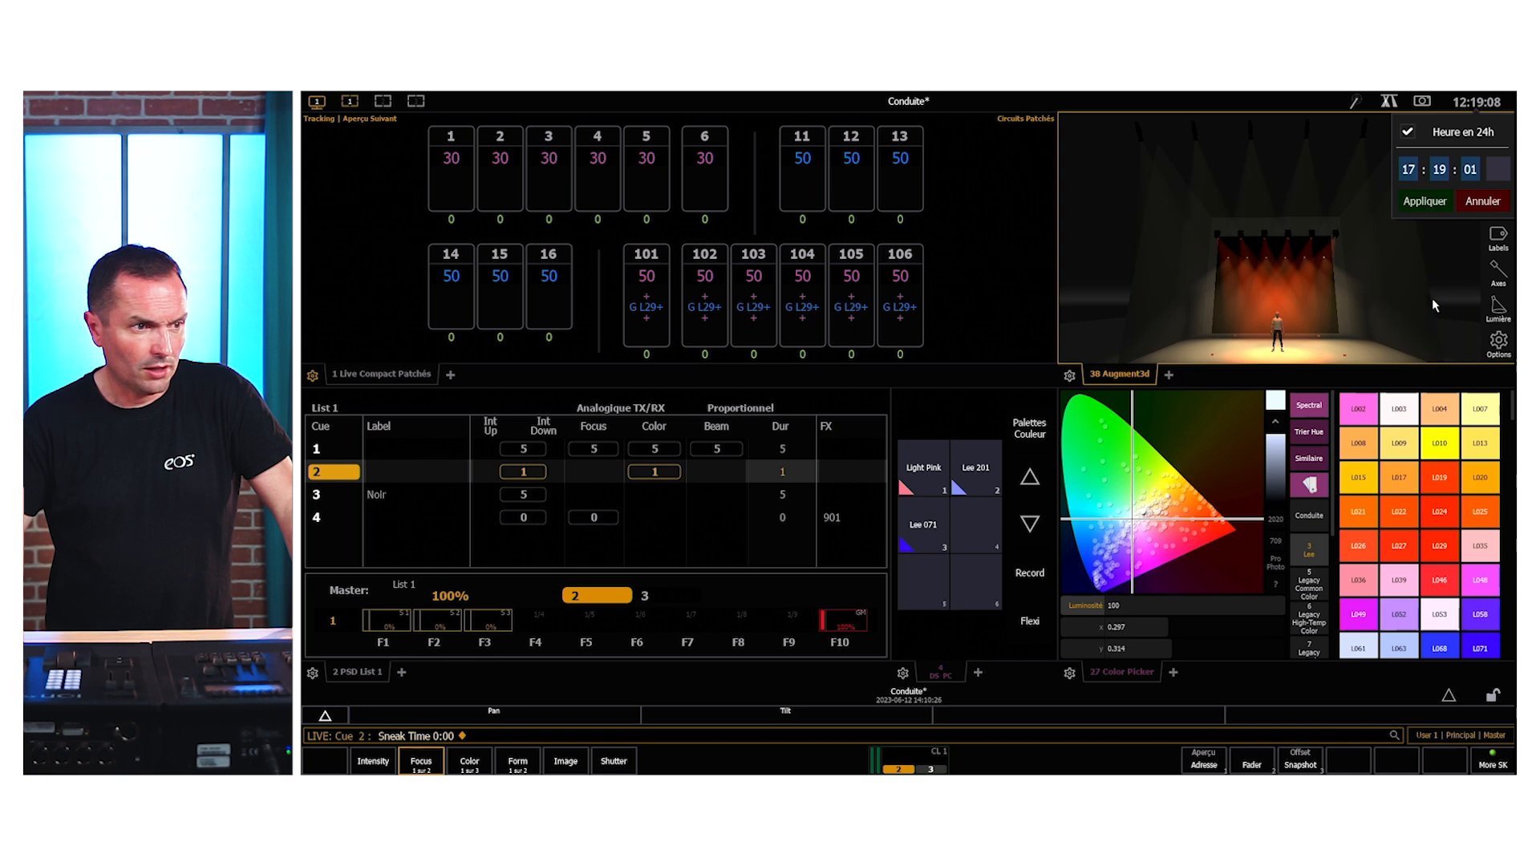
click(1435, 202)
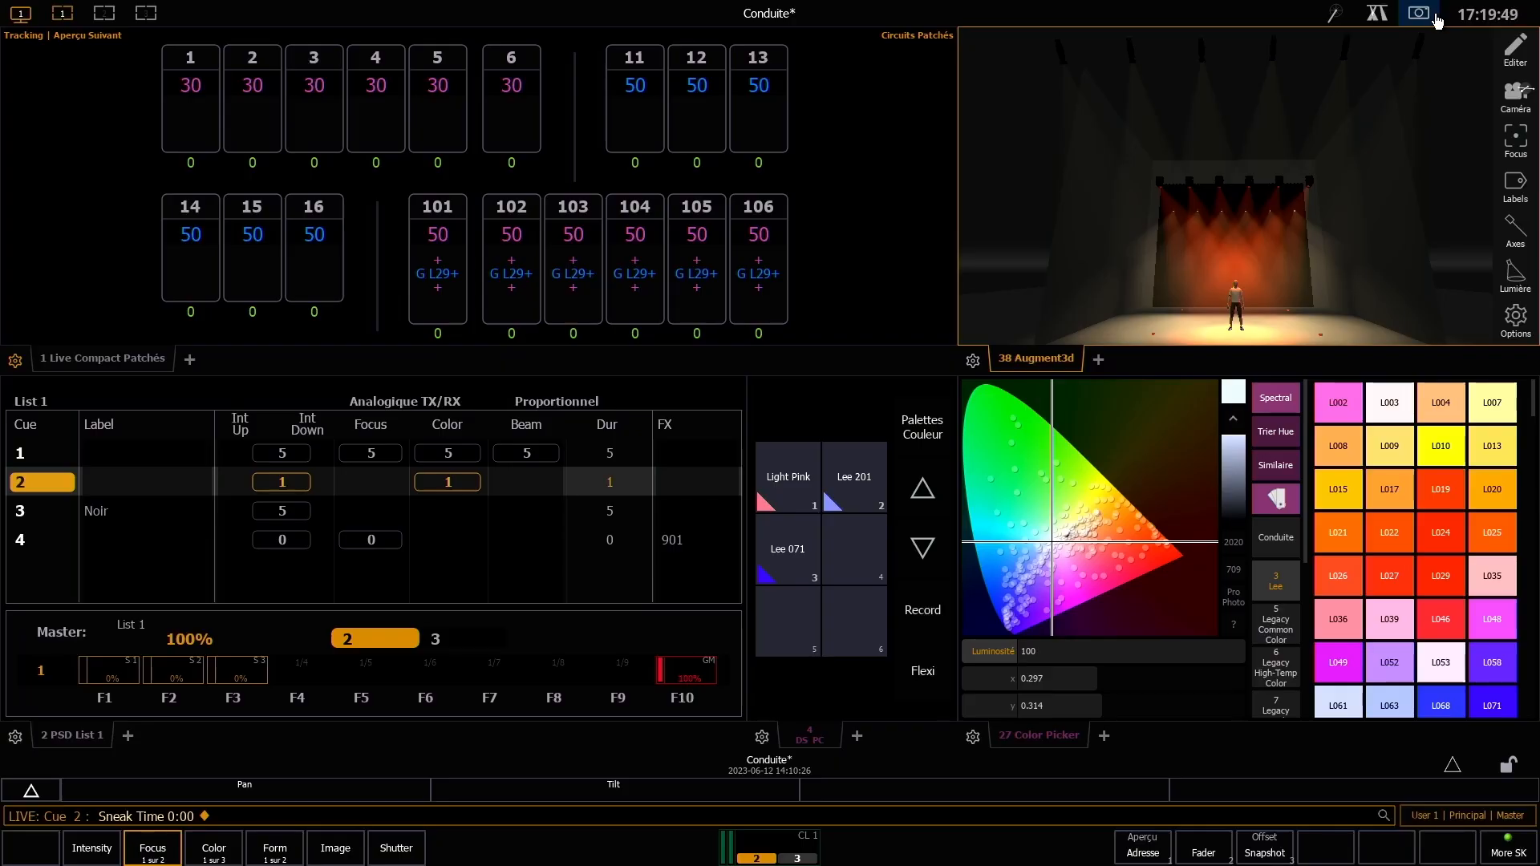
- Open the Réseau page of the console's Réglages Device to examine the settings of both network ports
click(1435, 16)
key(Down)
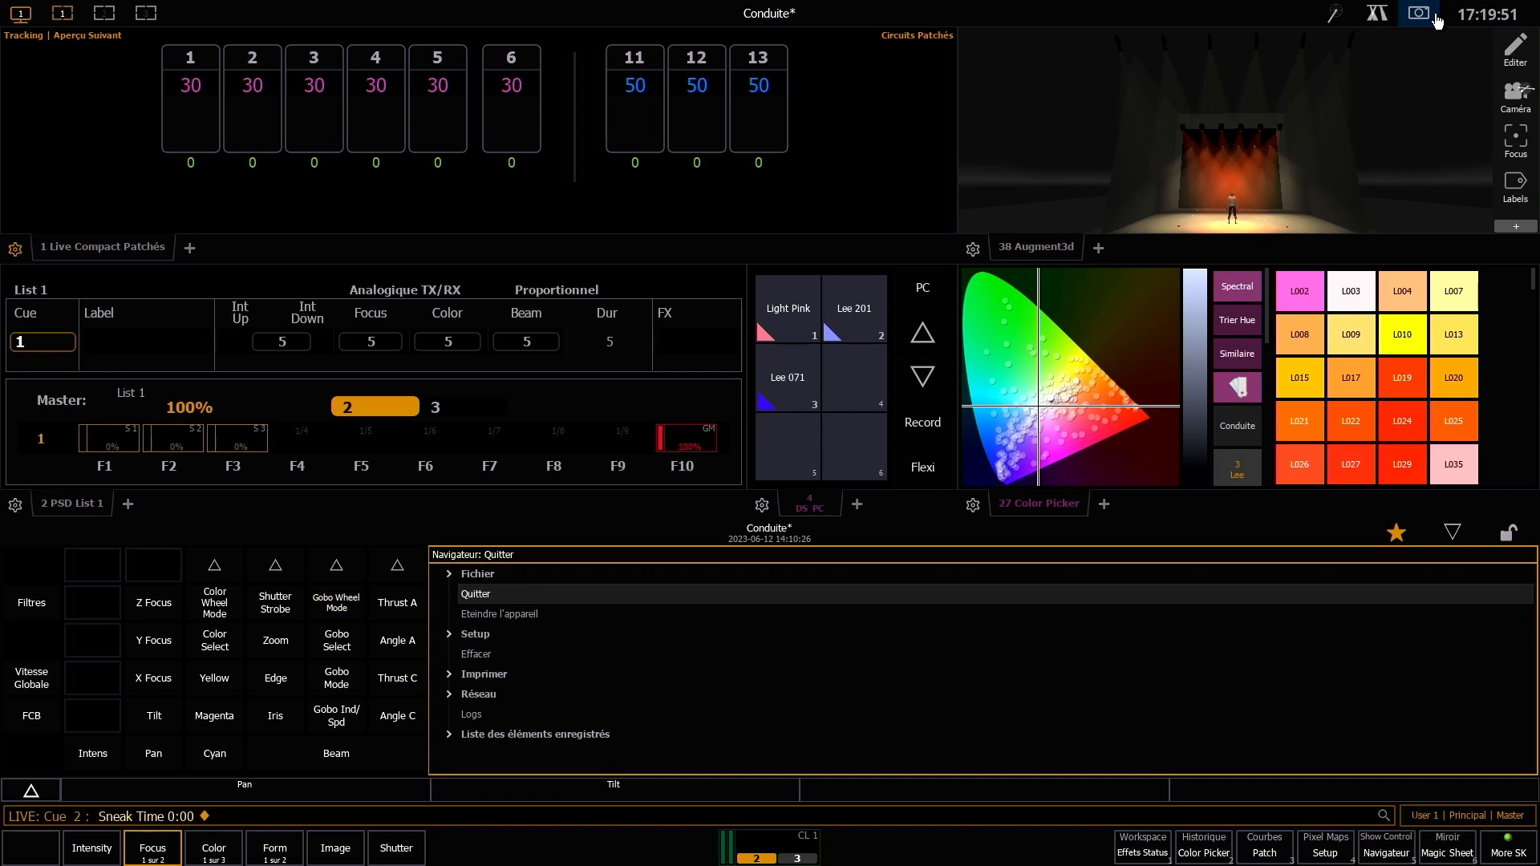
key(Down)
key(Down)
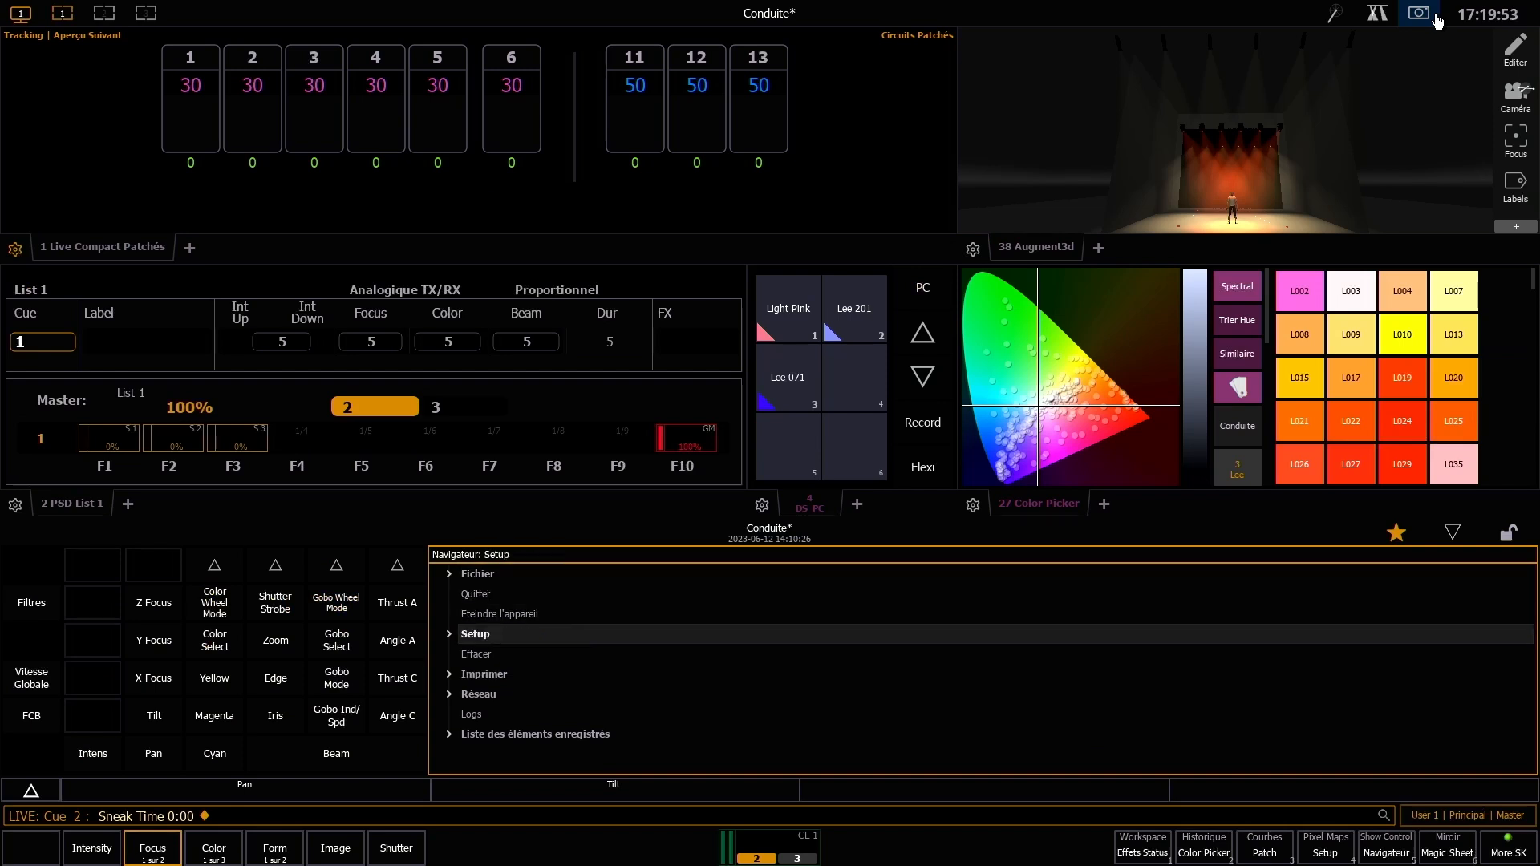
key(Right)
key(Down)
key(Down)
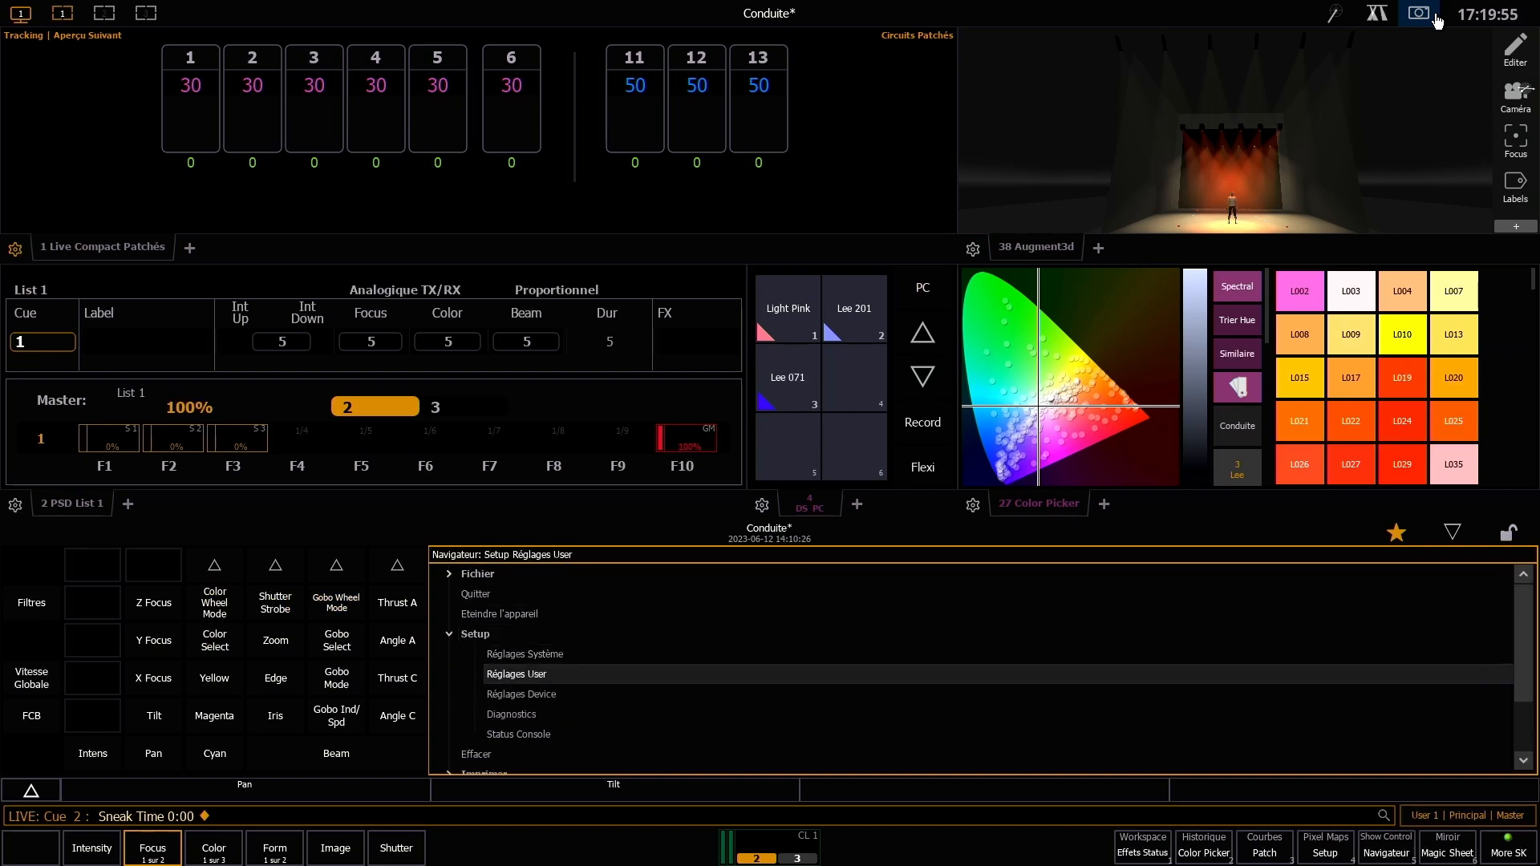
key(Down)
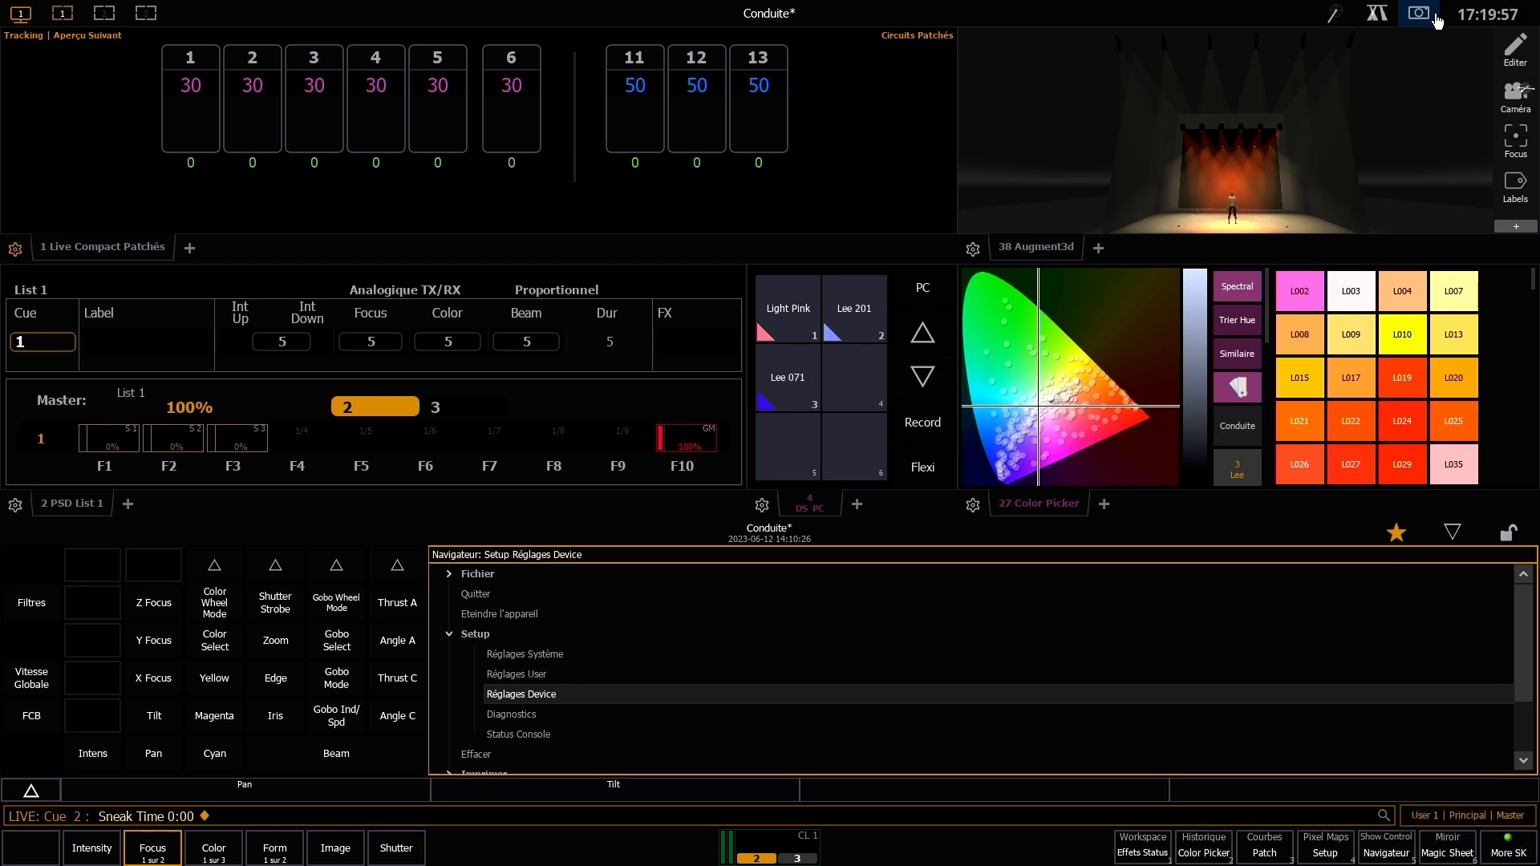
key(Return)
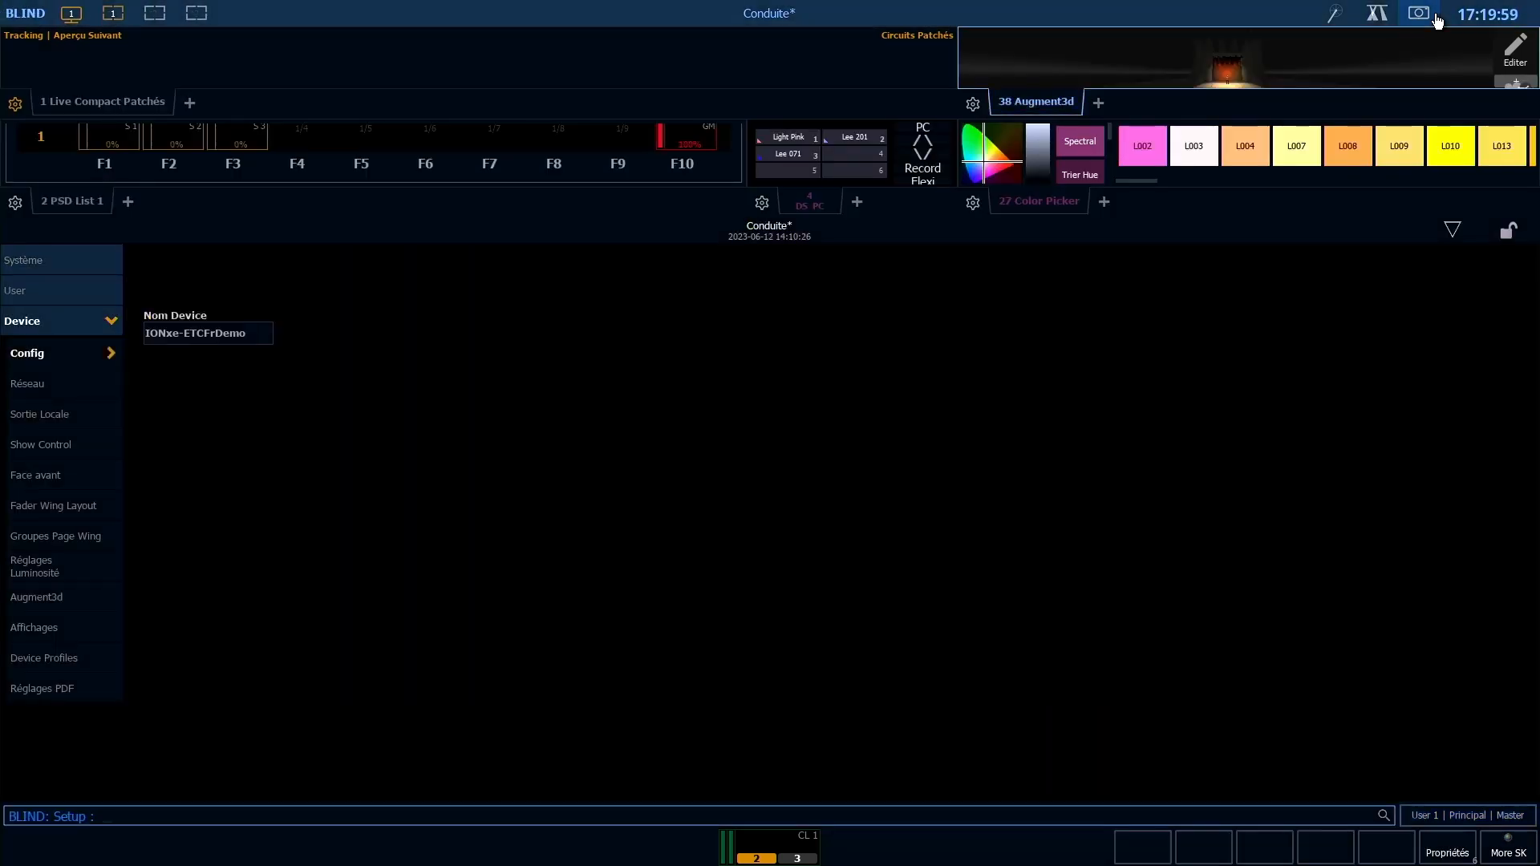
key(Down)
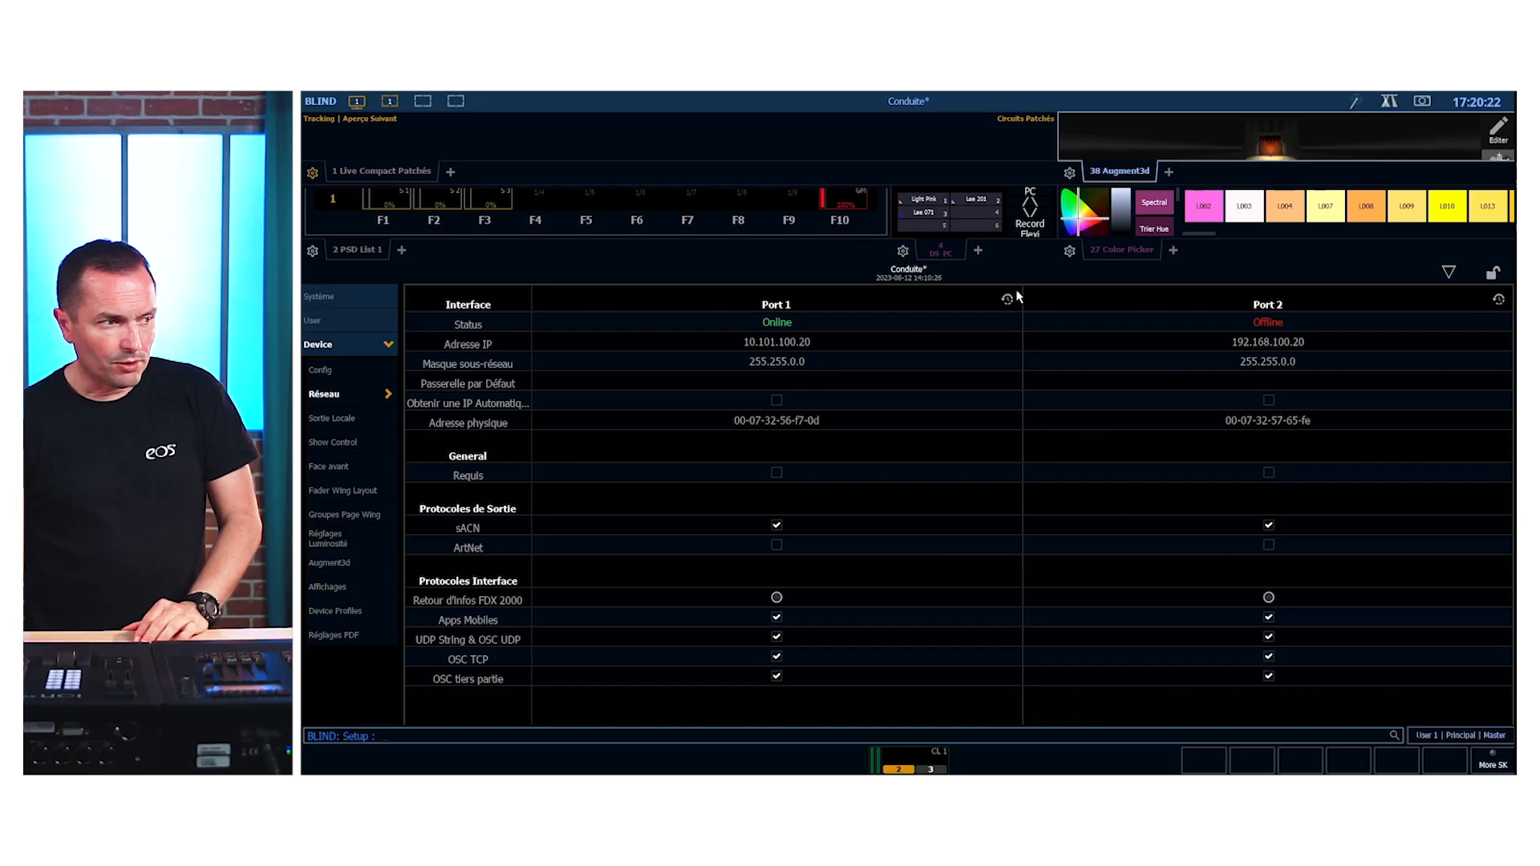
click(1007, 301)
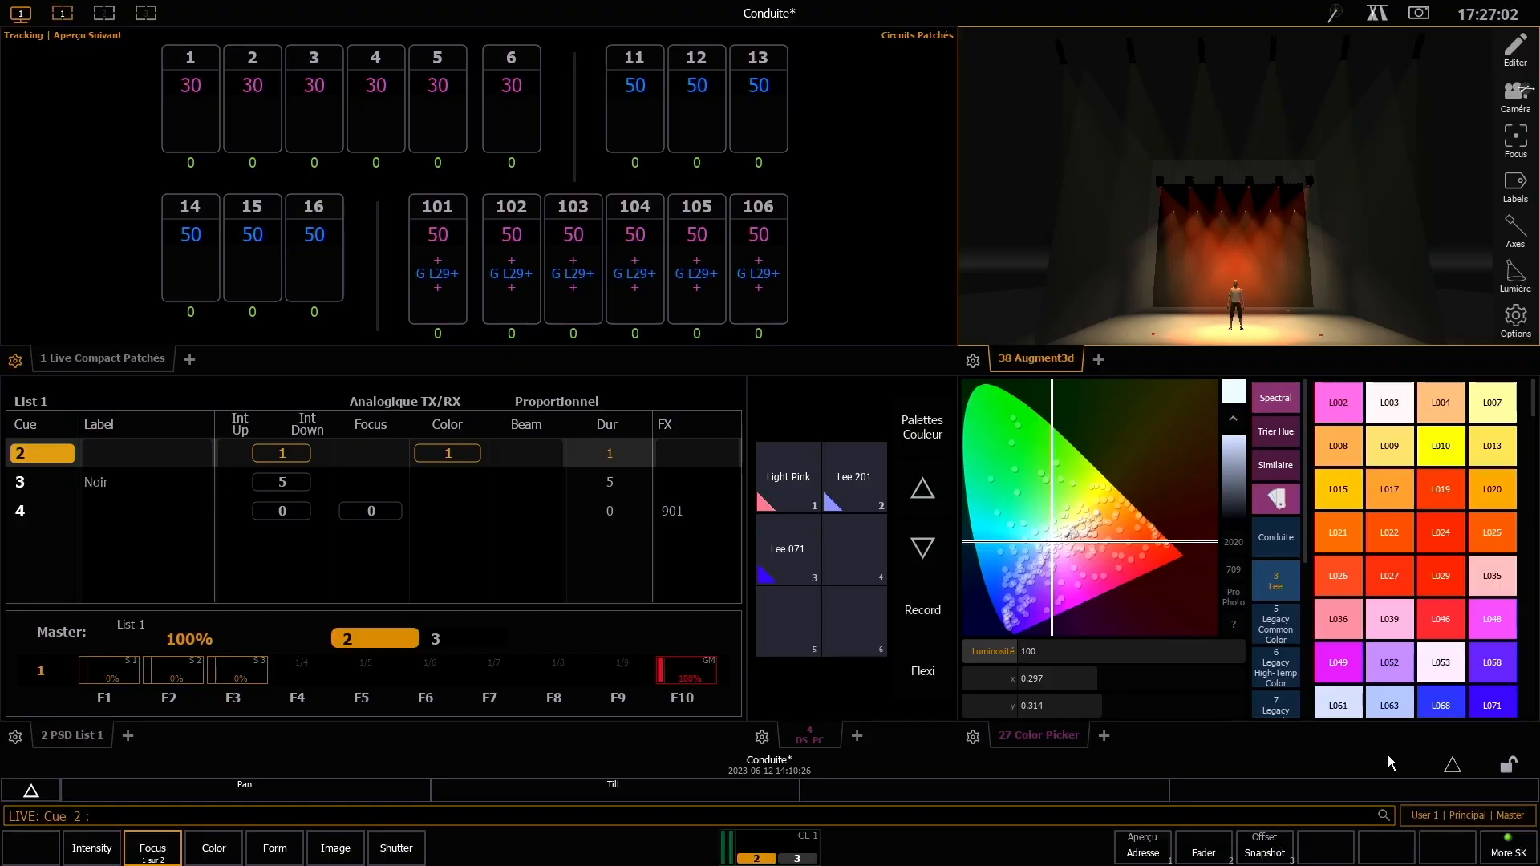
- Return to Réglages Device under Setup and show its Réseau page to review the interface settings of ports 1 and 2
key(F10)
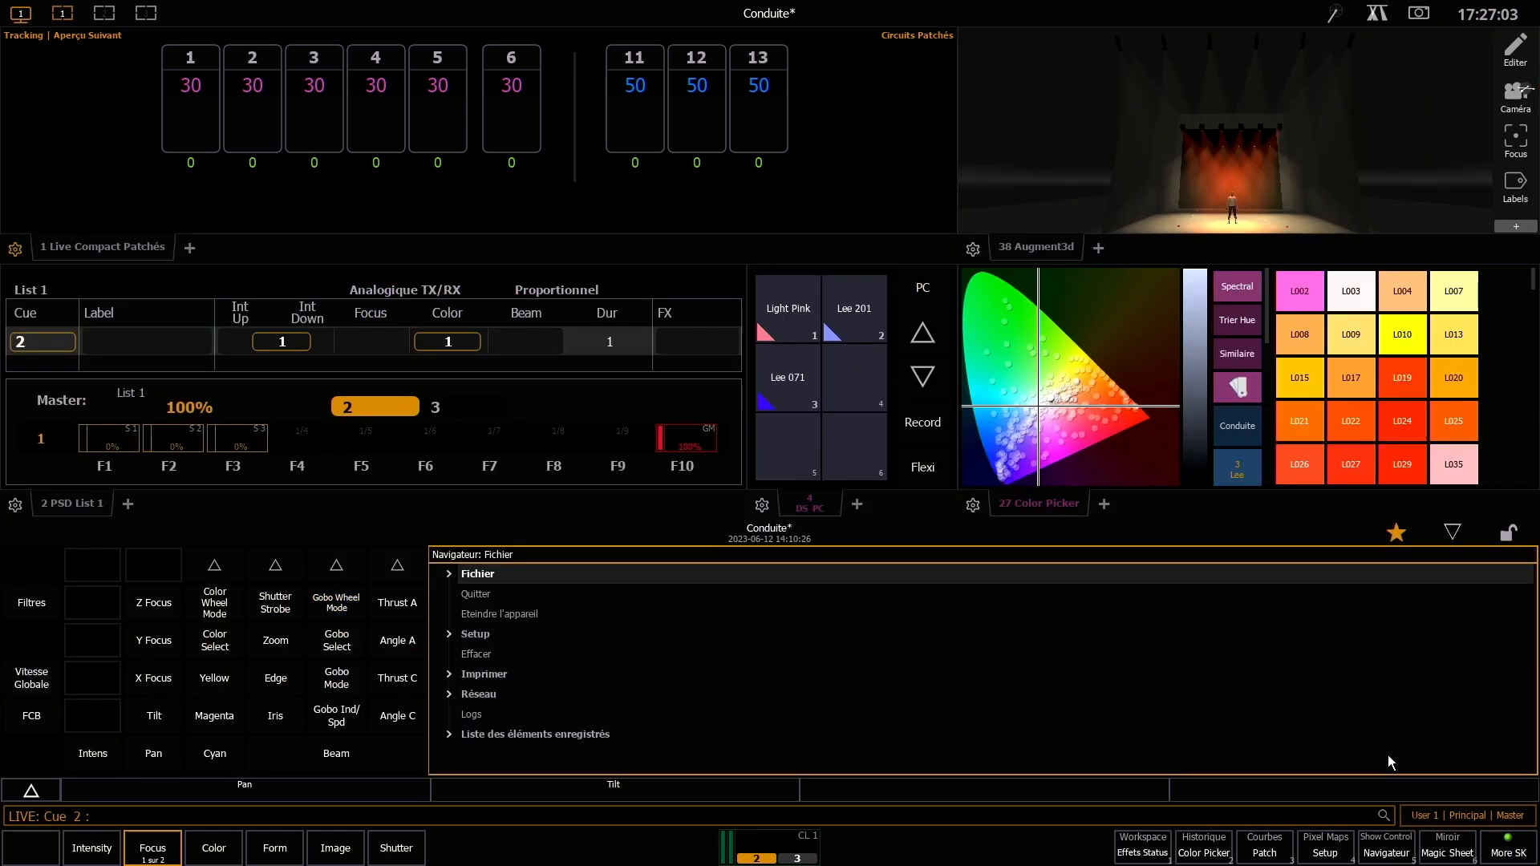
key(Down)
key(Down)
key(Down)
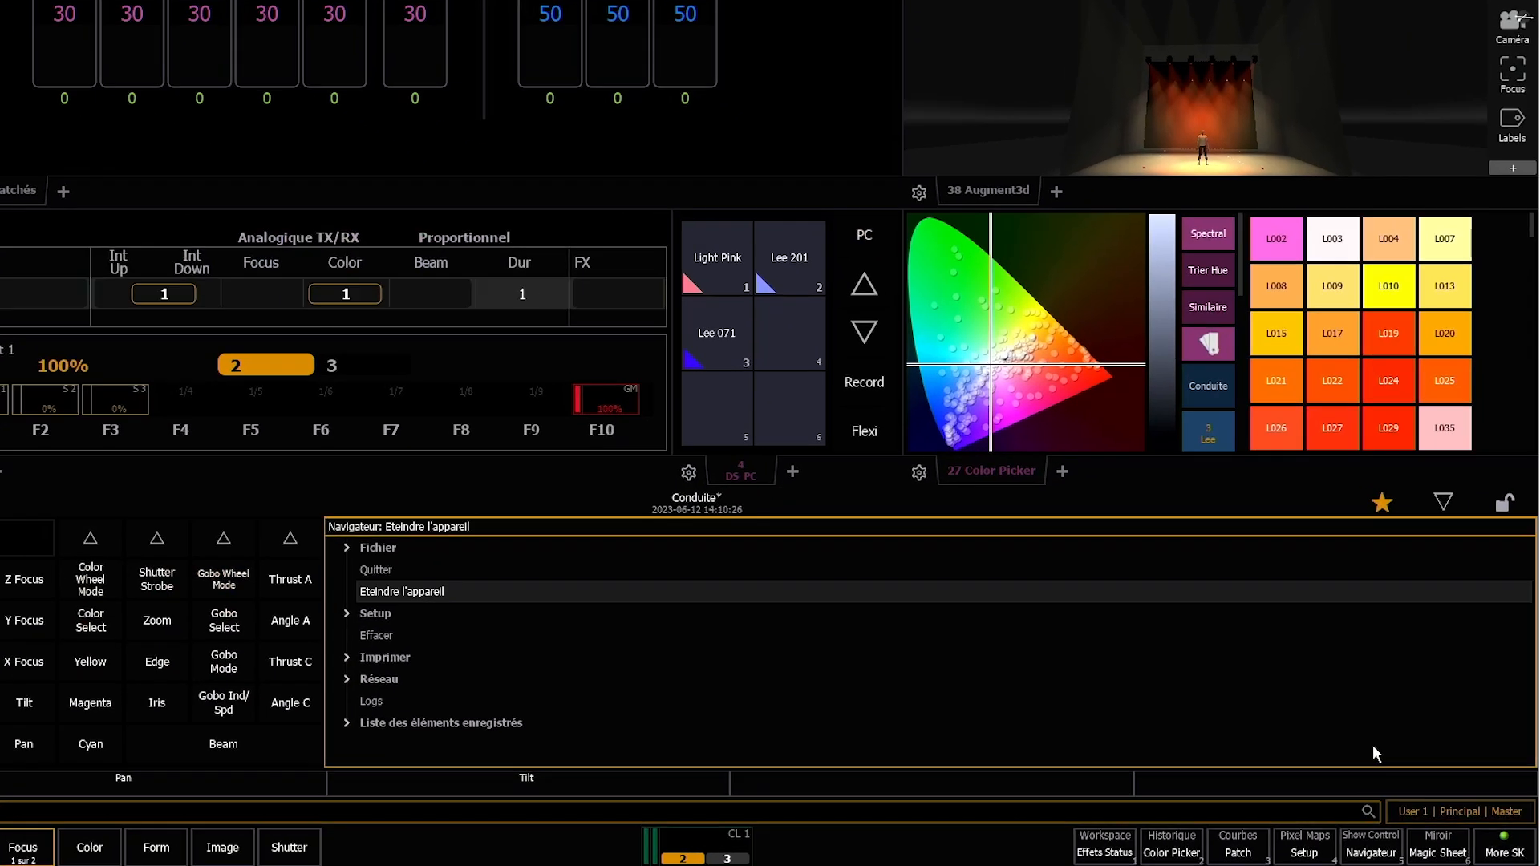
key(Return)
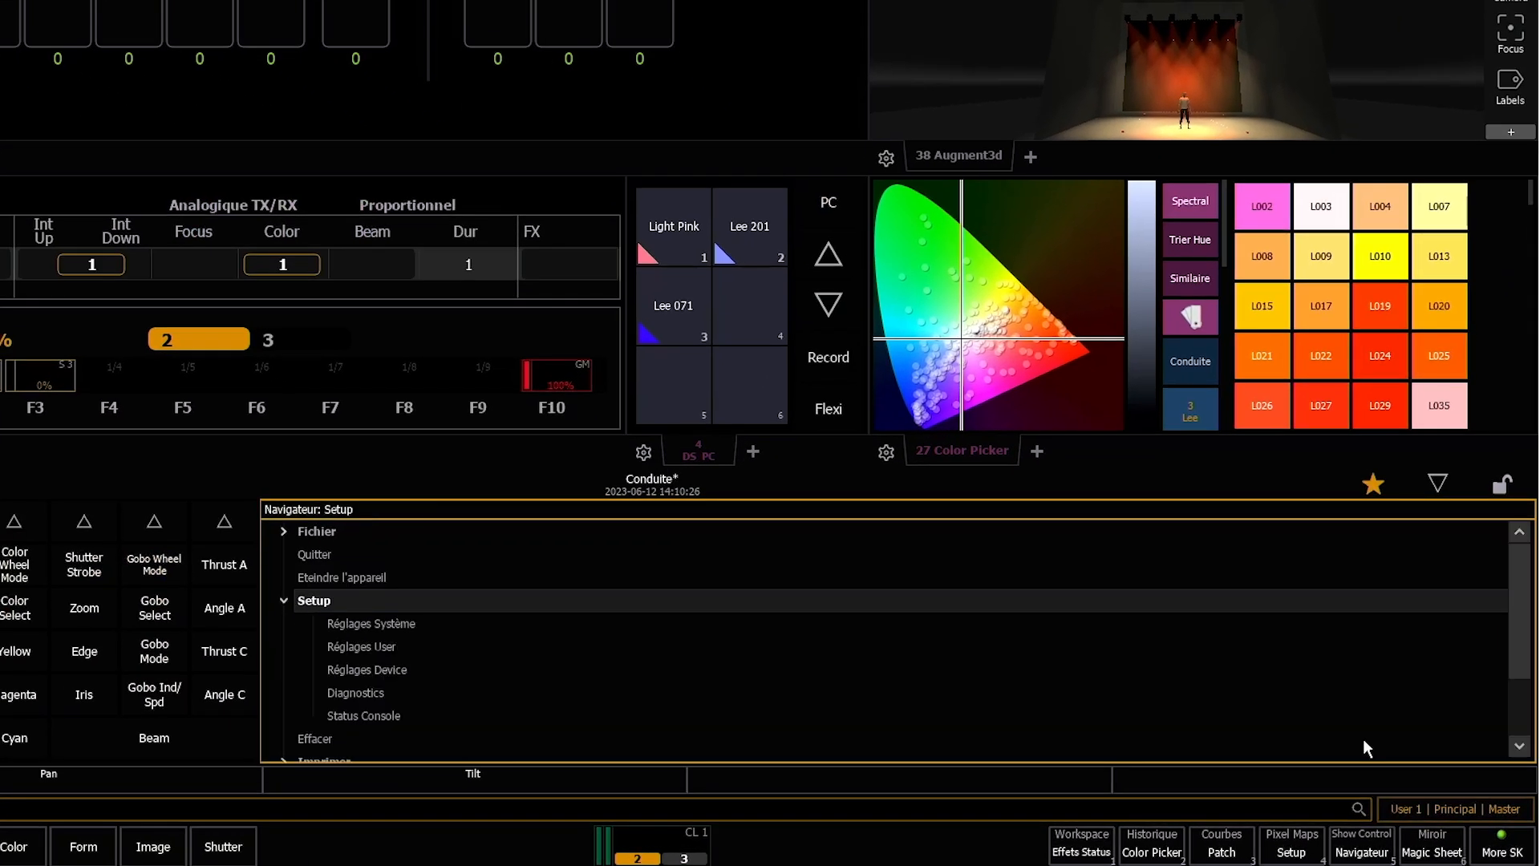
key(Down)
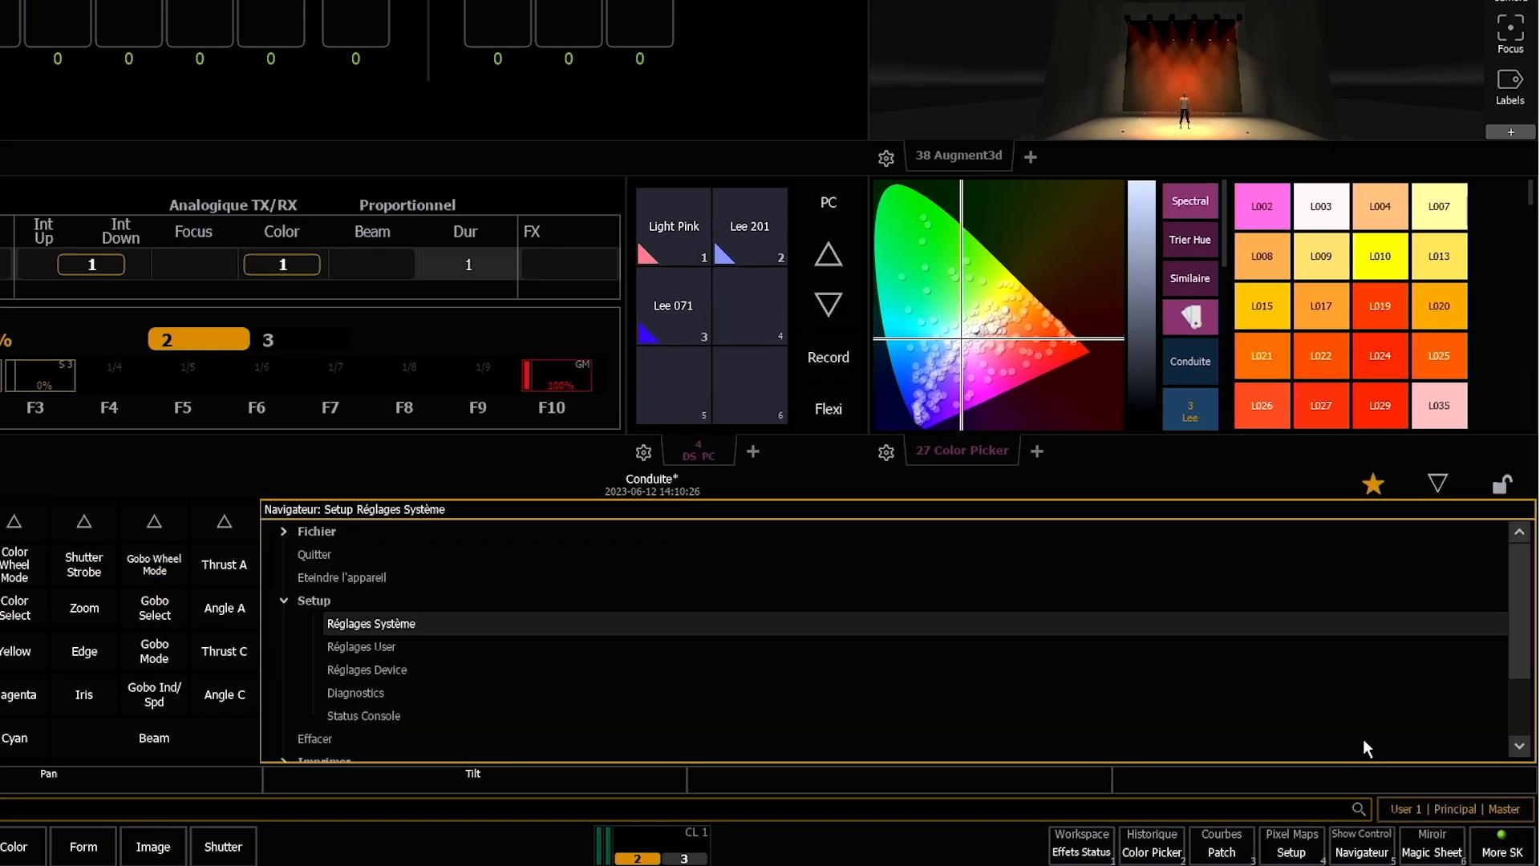
key(Down)
key(Down)
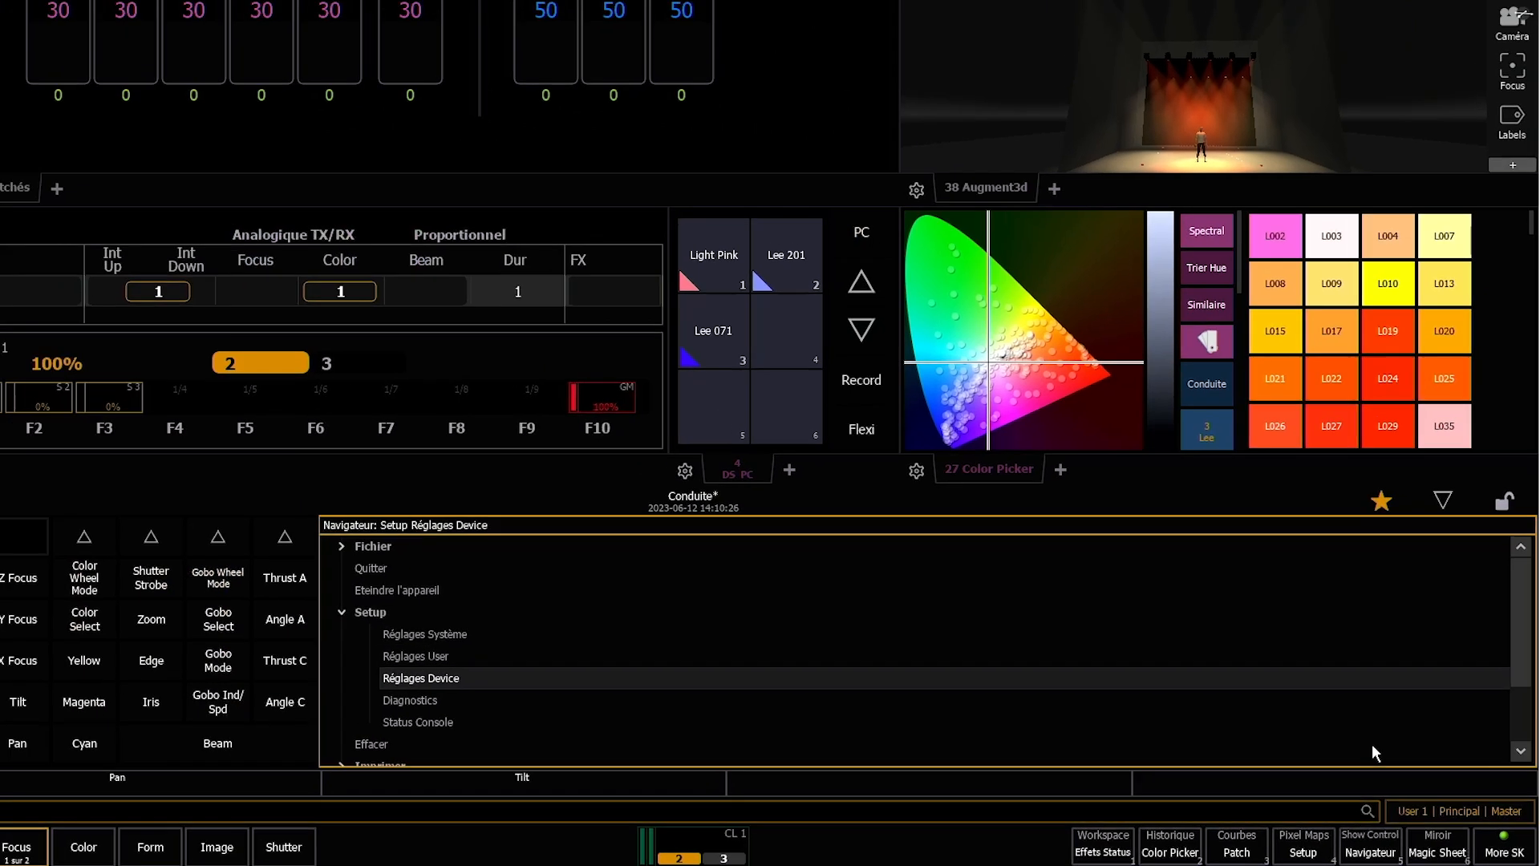
key(Return)
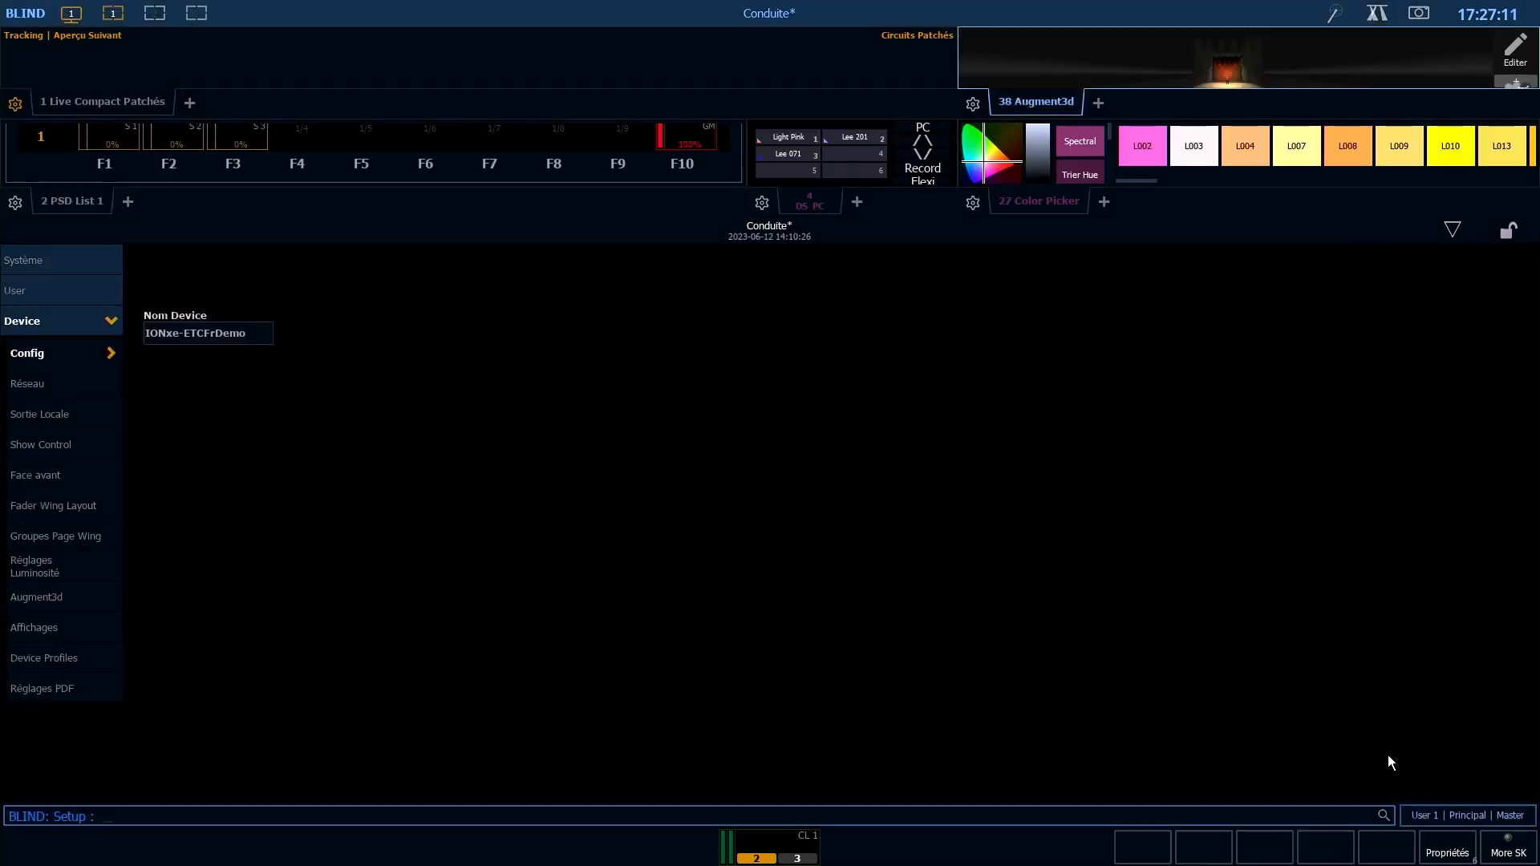
key(Down)
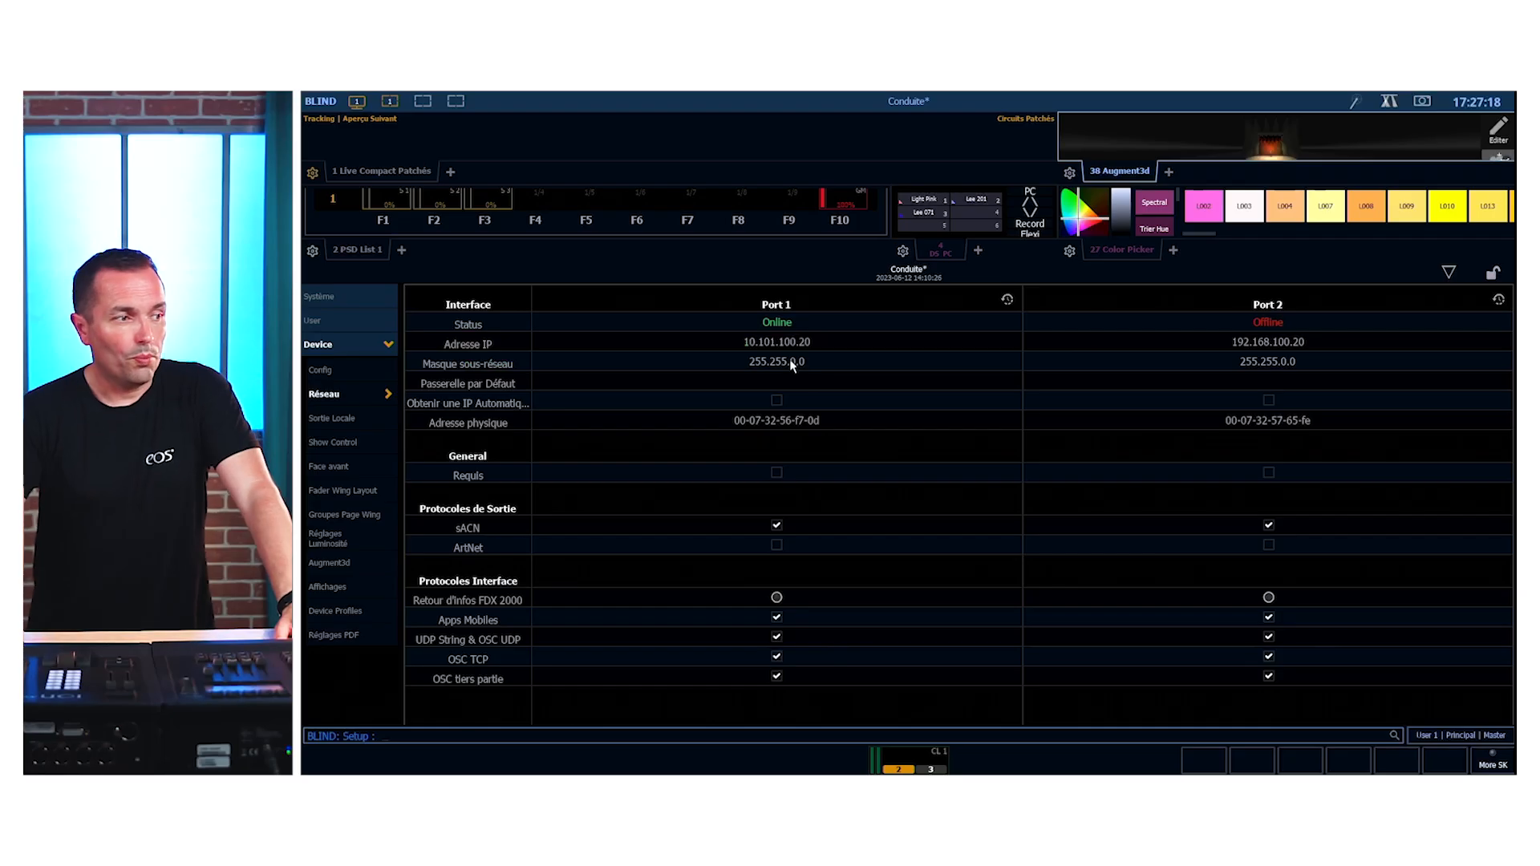
- Try to set network port 1's IP address to 10.101.100.34 and cancel before applying the restart
click(604, 318)
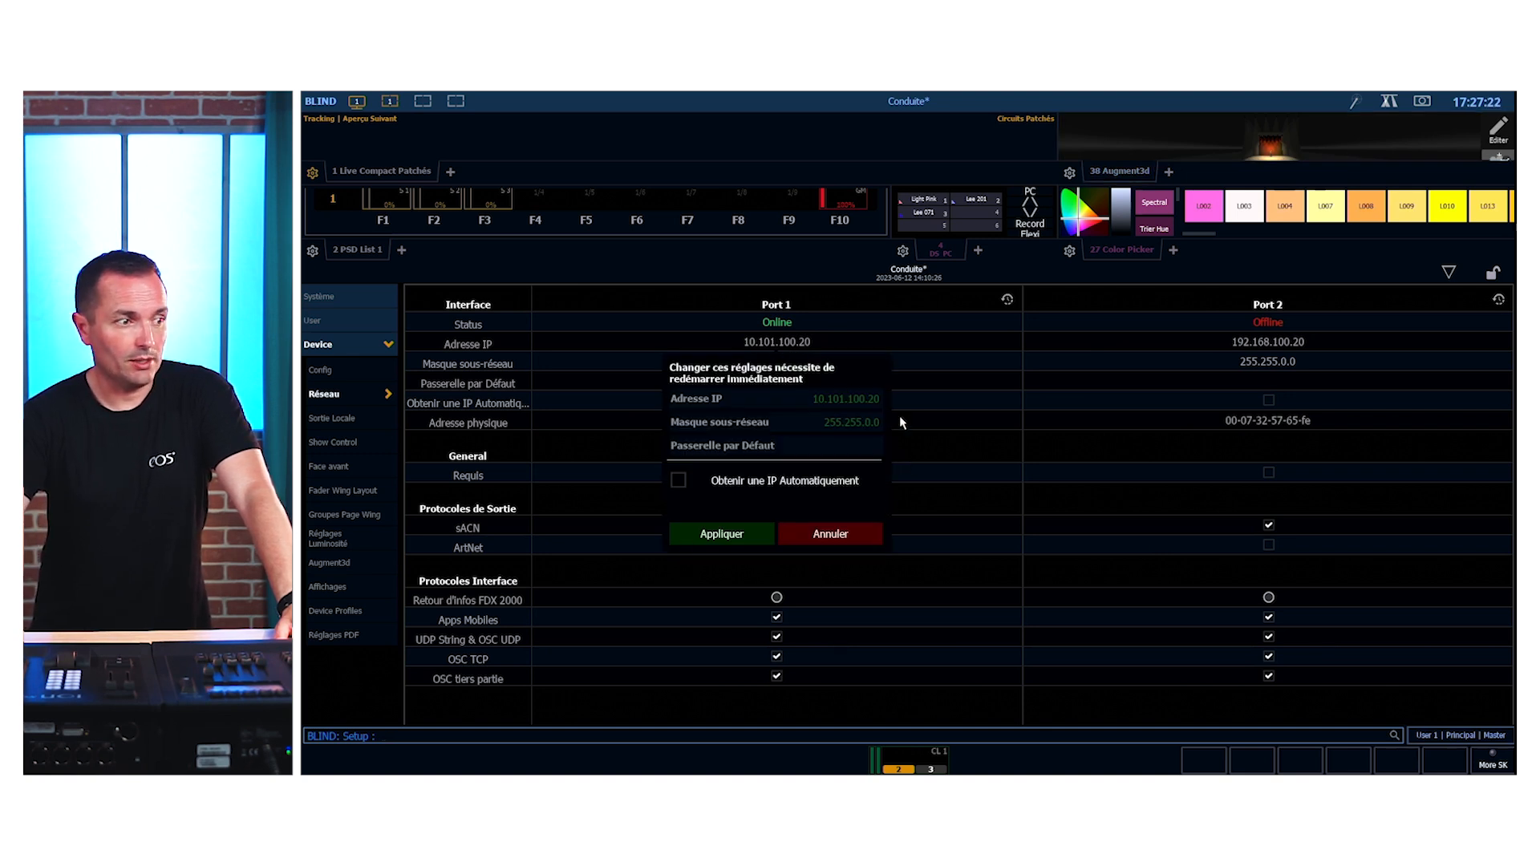
text(4)
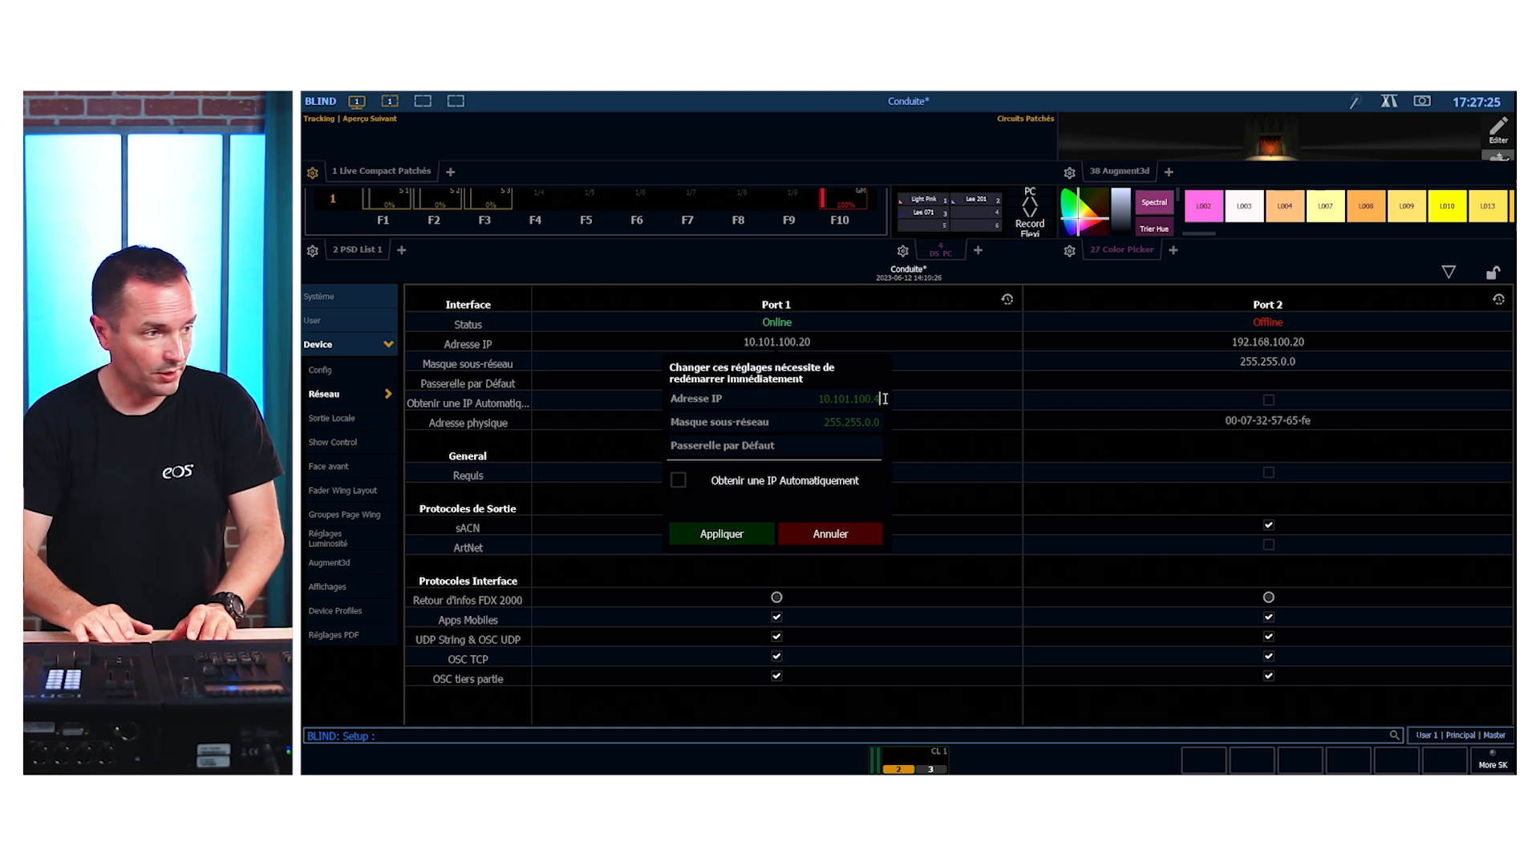
text(4)
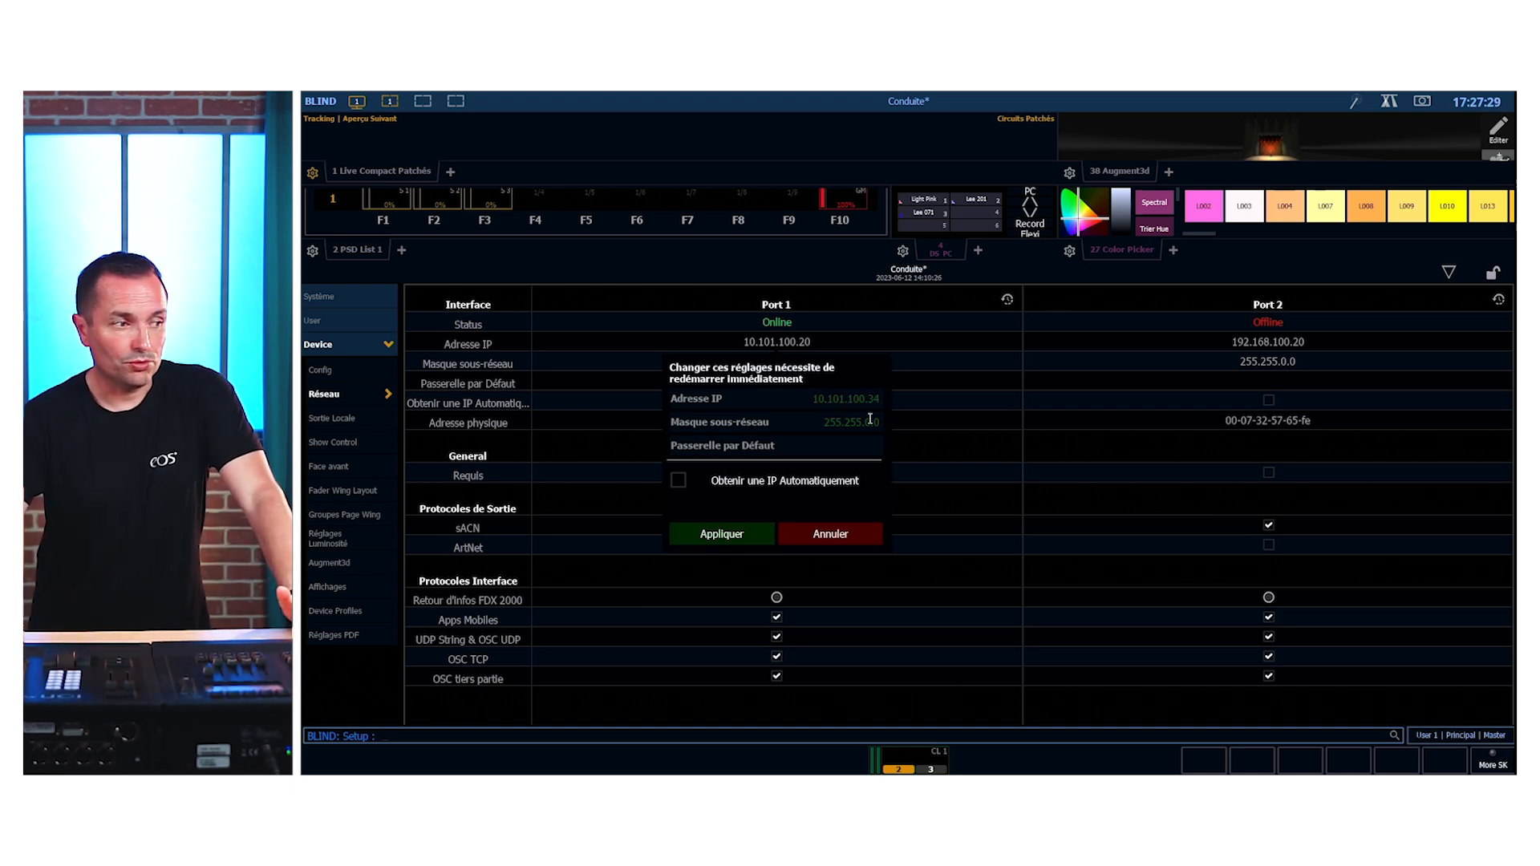
click(768, 532)
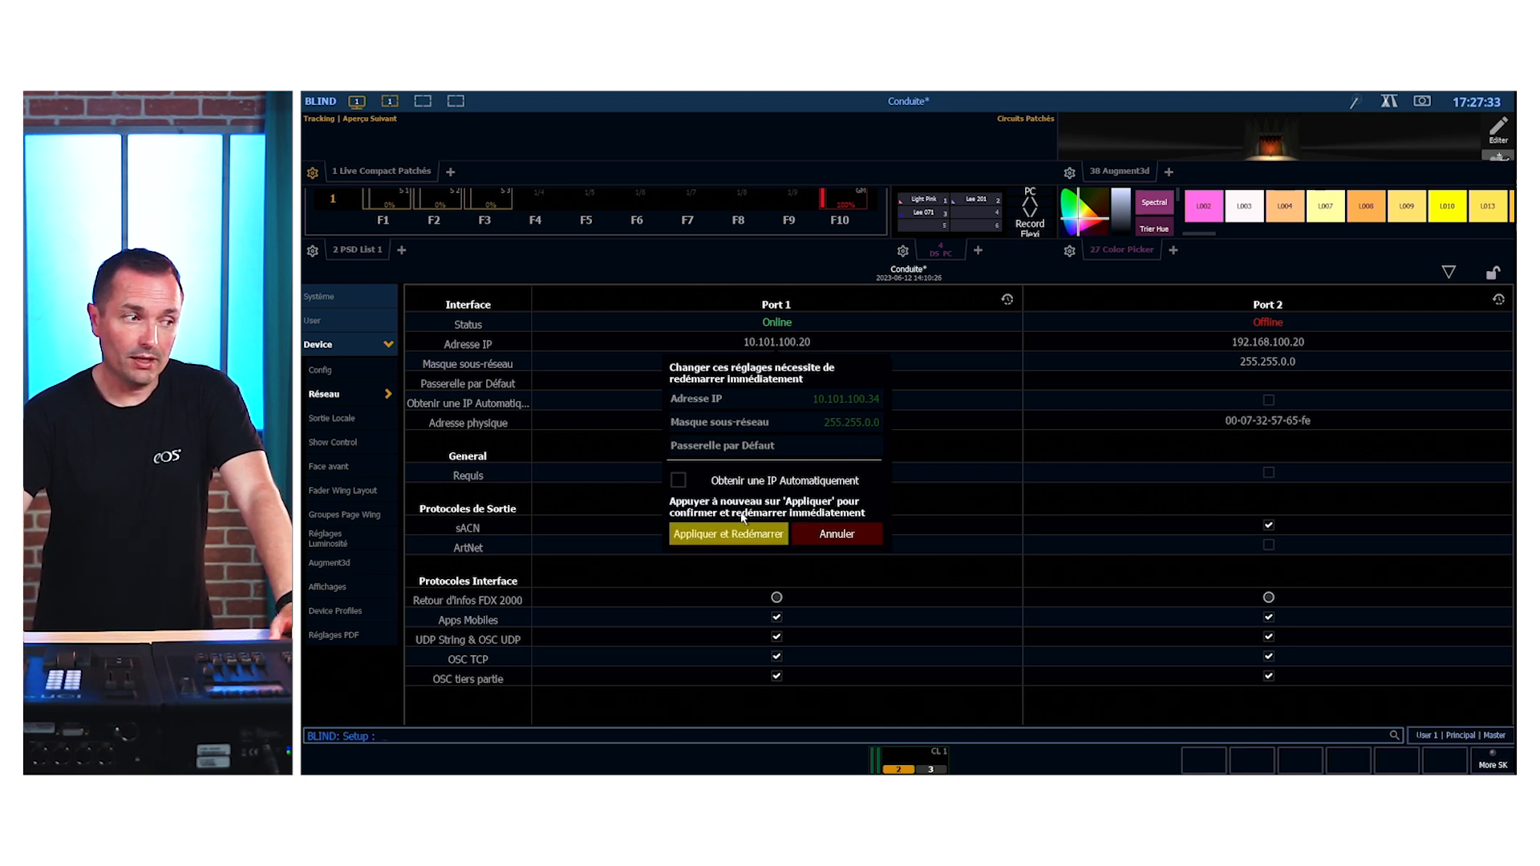
click(806, 535)
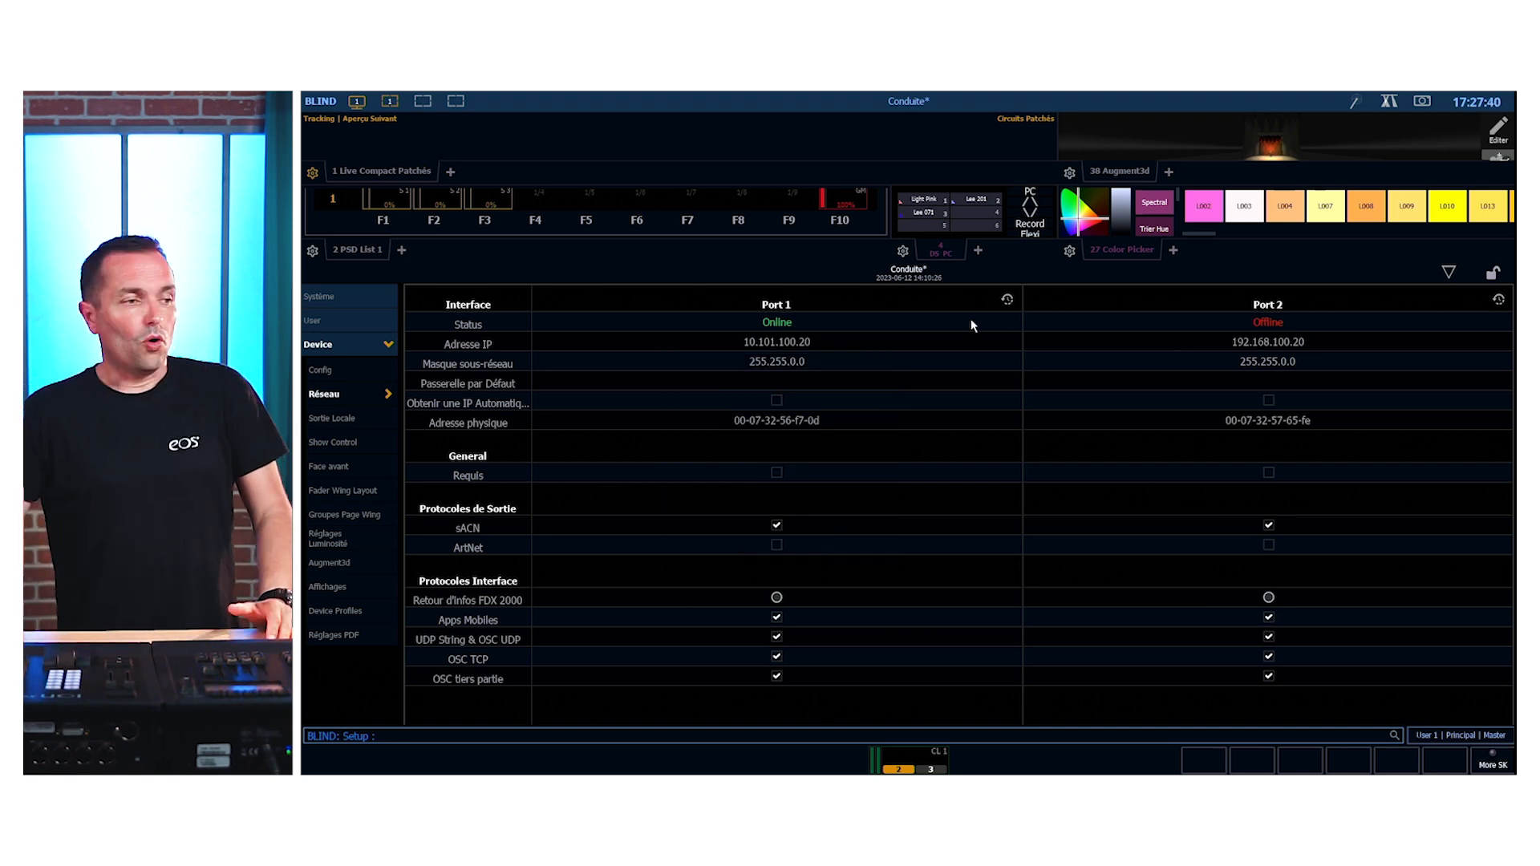
click(1008, 302)
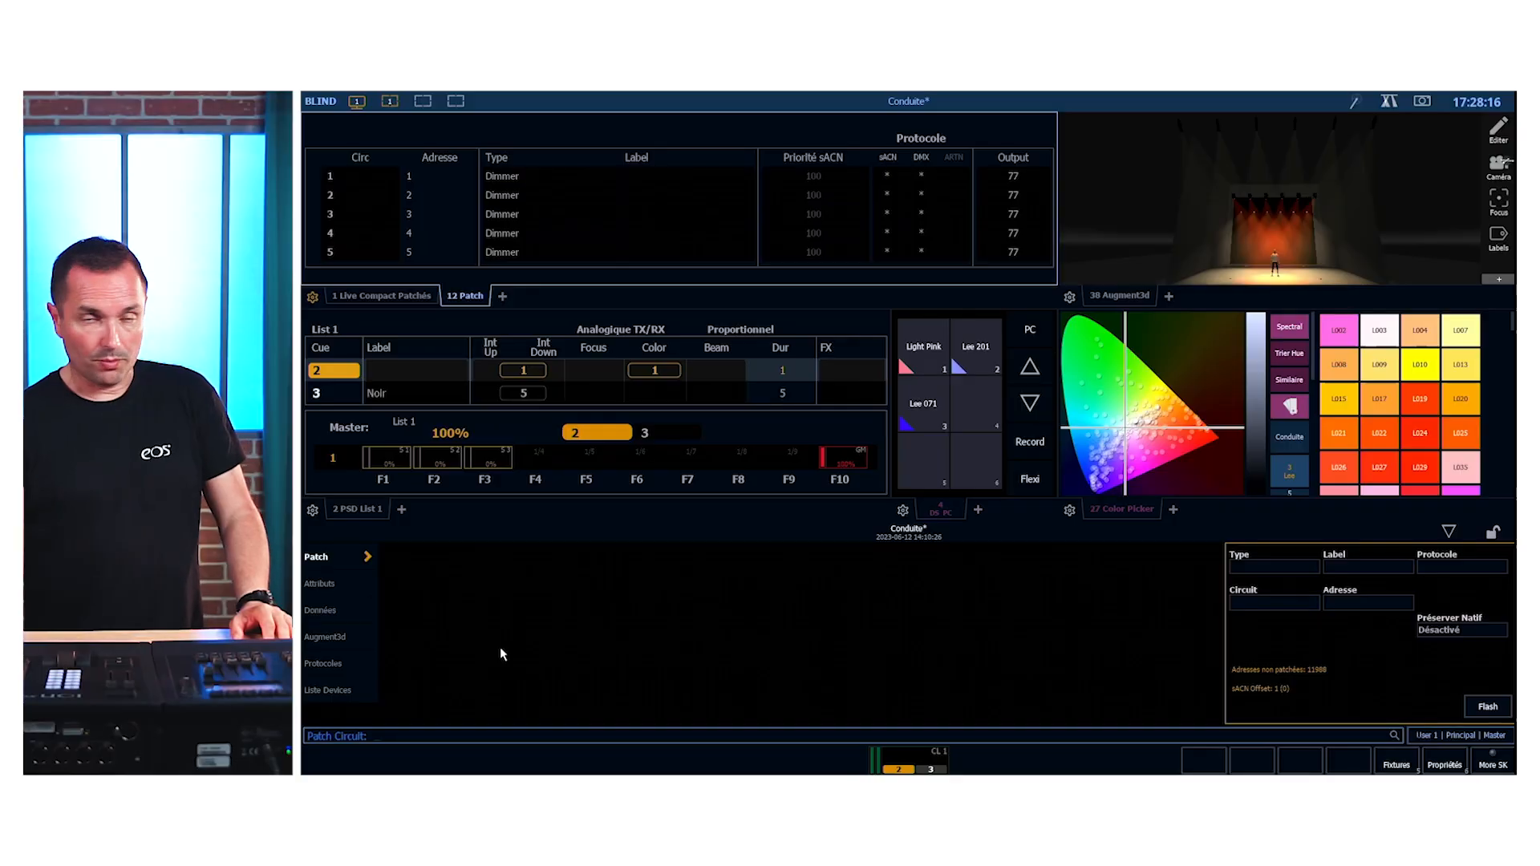
- Set the global sACN Priorité de Sortie to 101 in the patch's Protocoles settings
click(325, 664)
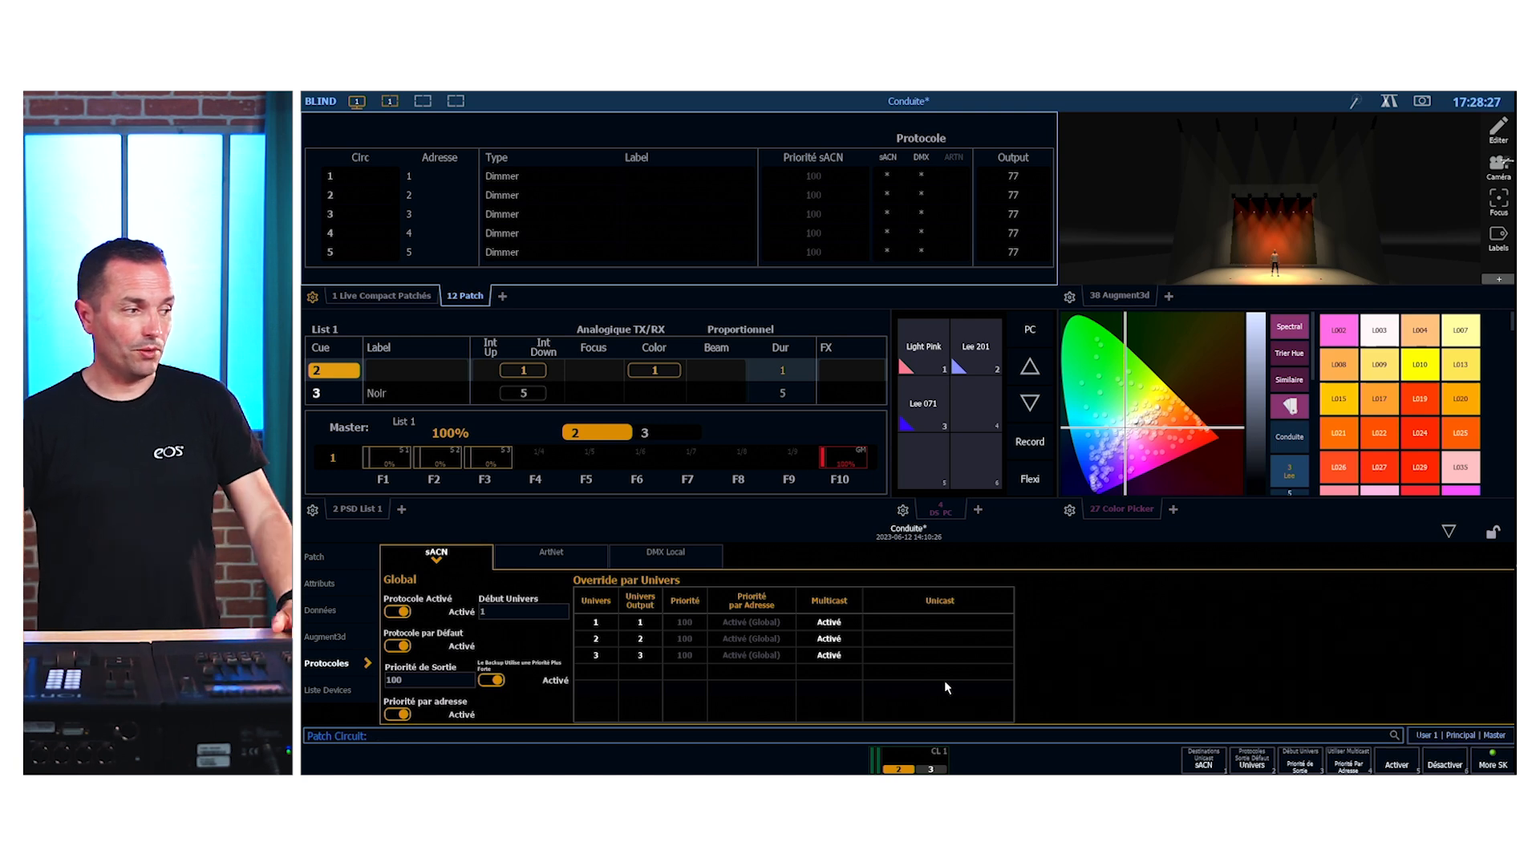
click(402, 681)
text(1)
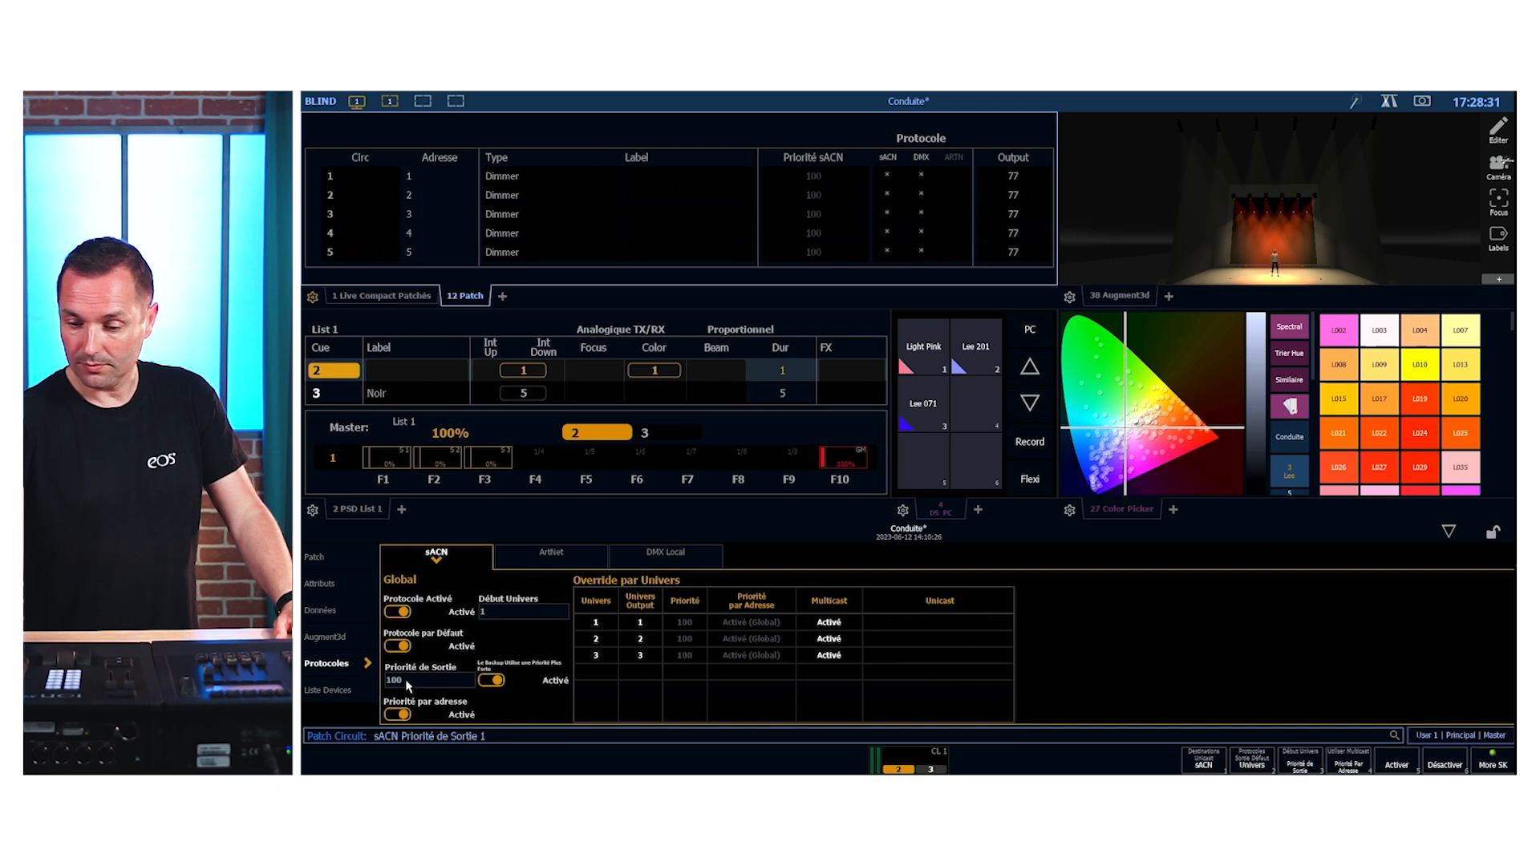
text(01)
key(Return)
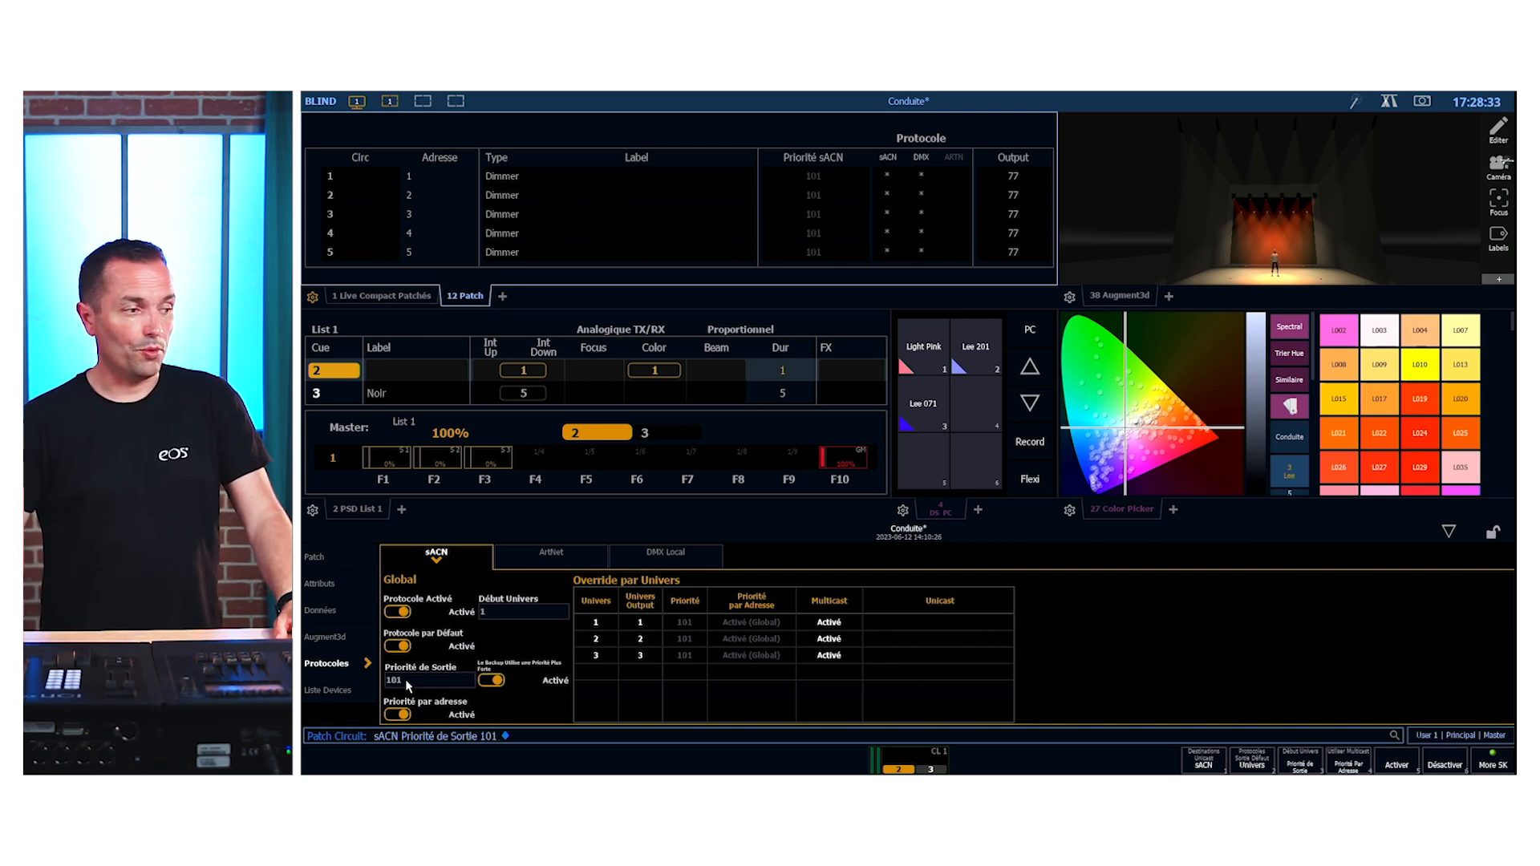
- Override the sACN priority per universe, with 105 for universe 1 and 99 for universe 3
click(684, 627)
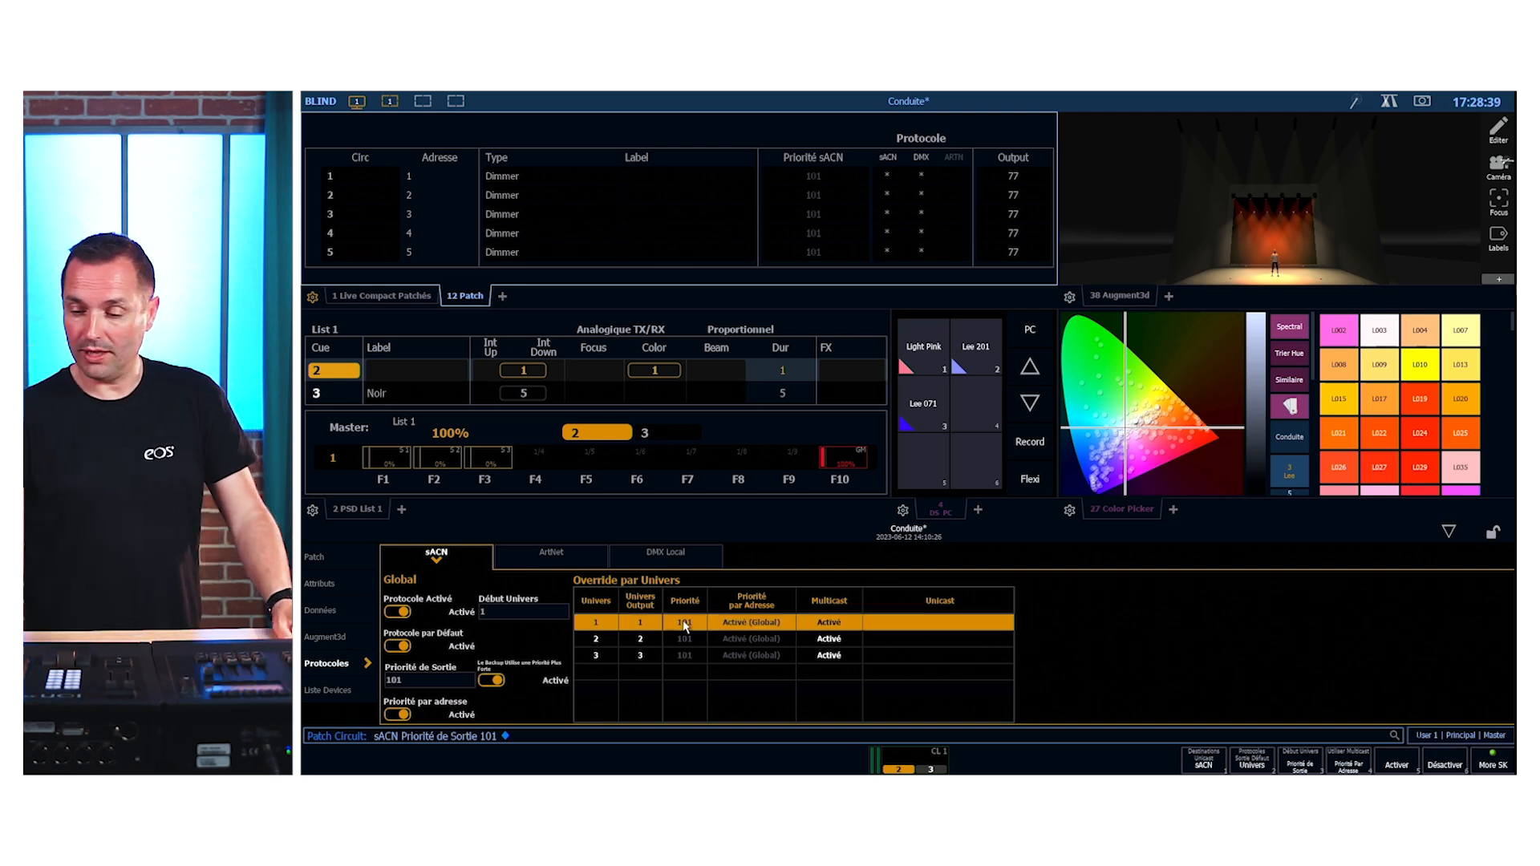
click(684, 624)
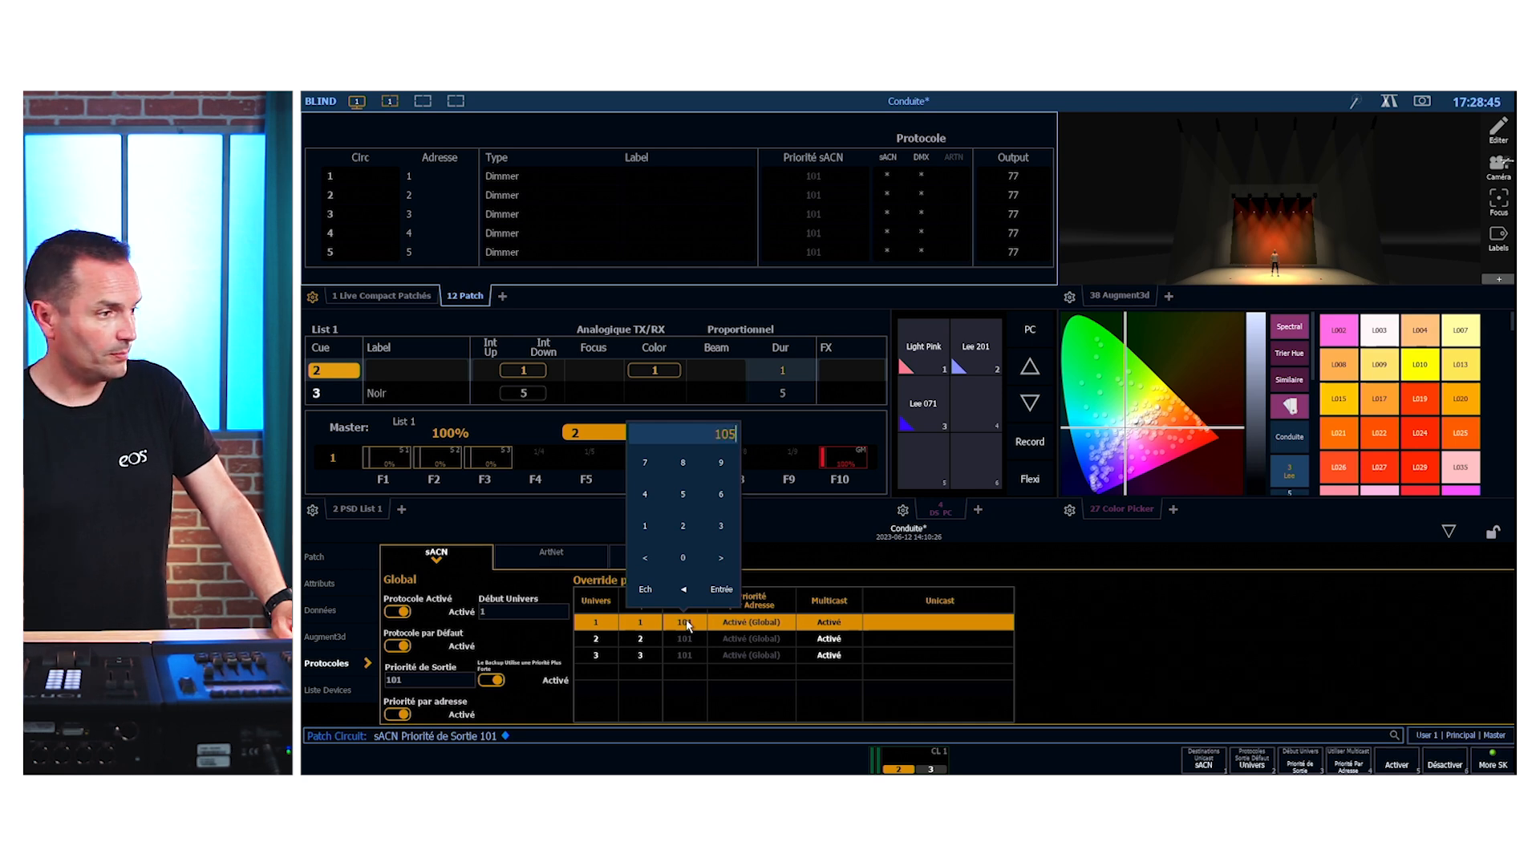
key(Return)
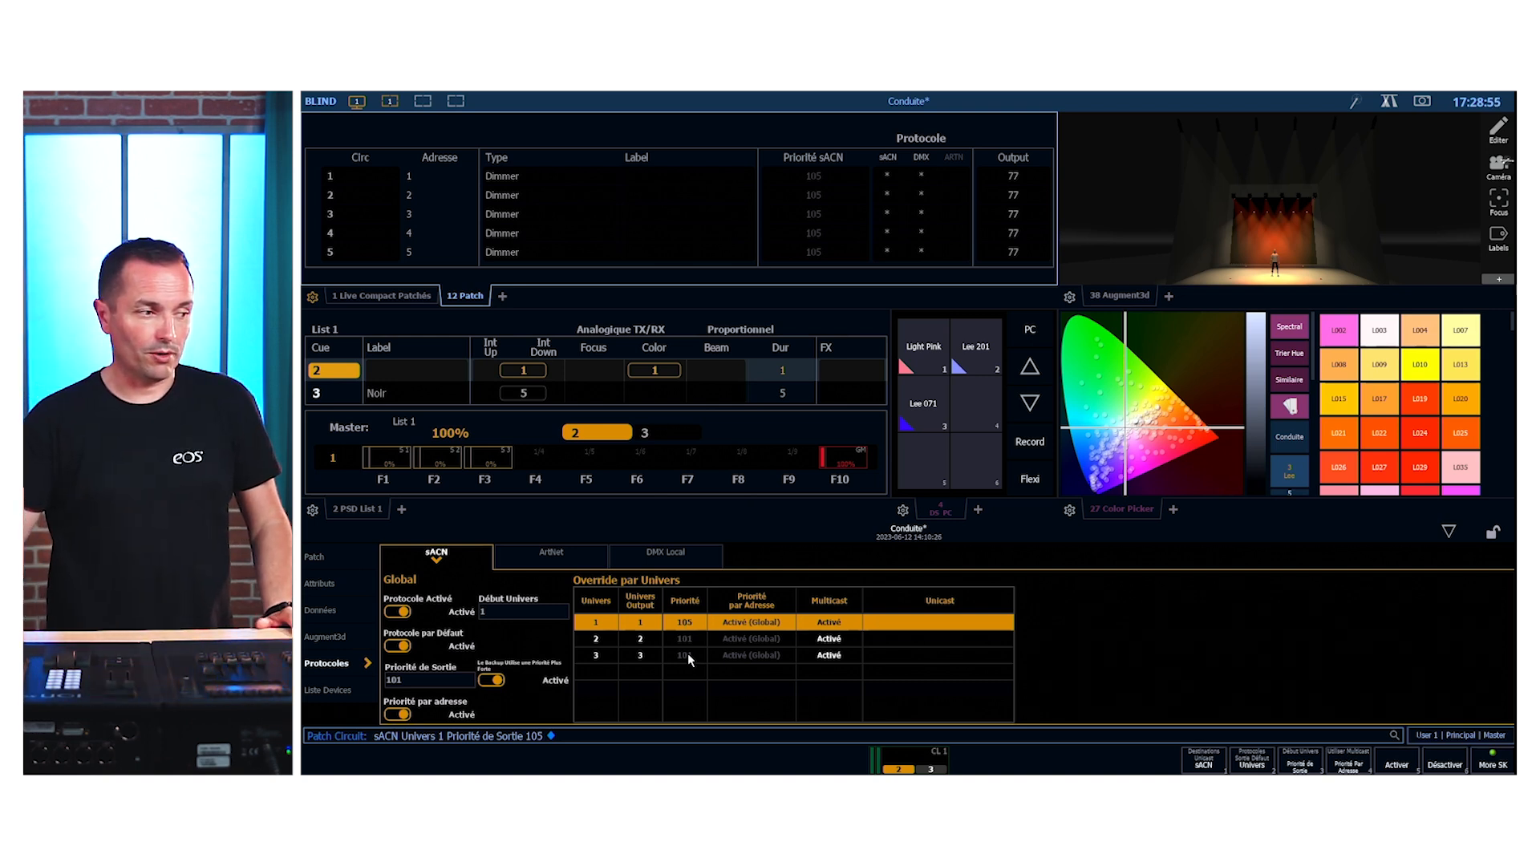
click(687, 654)
click(686, 655)
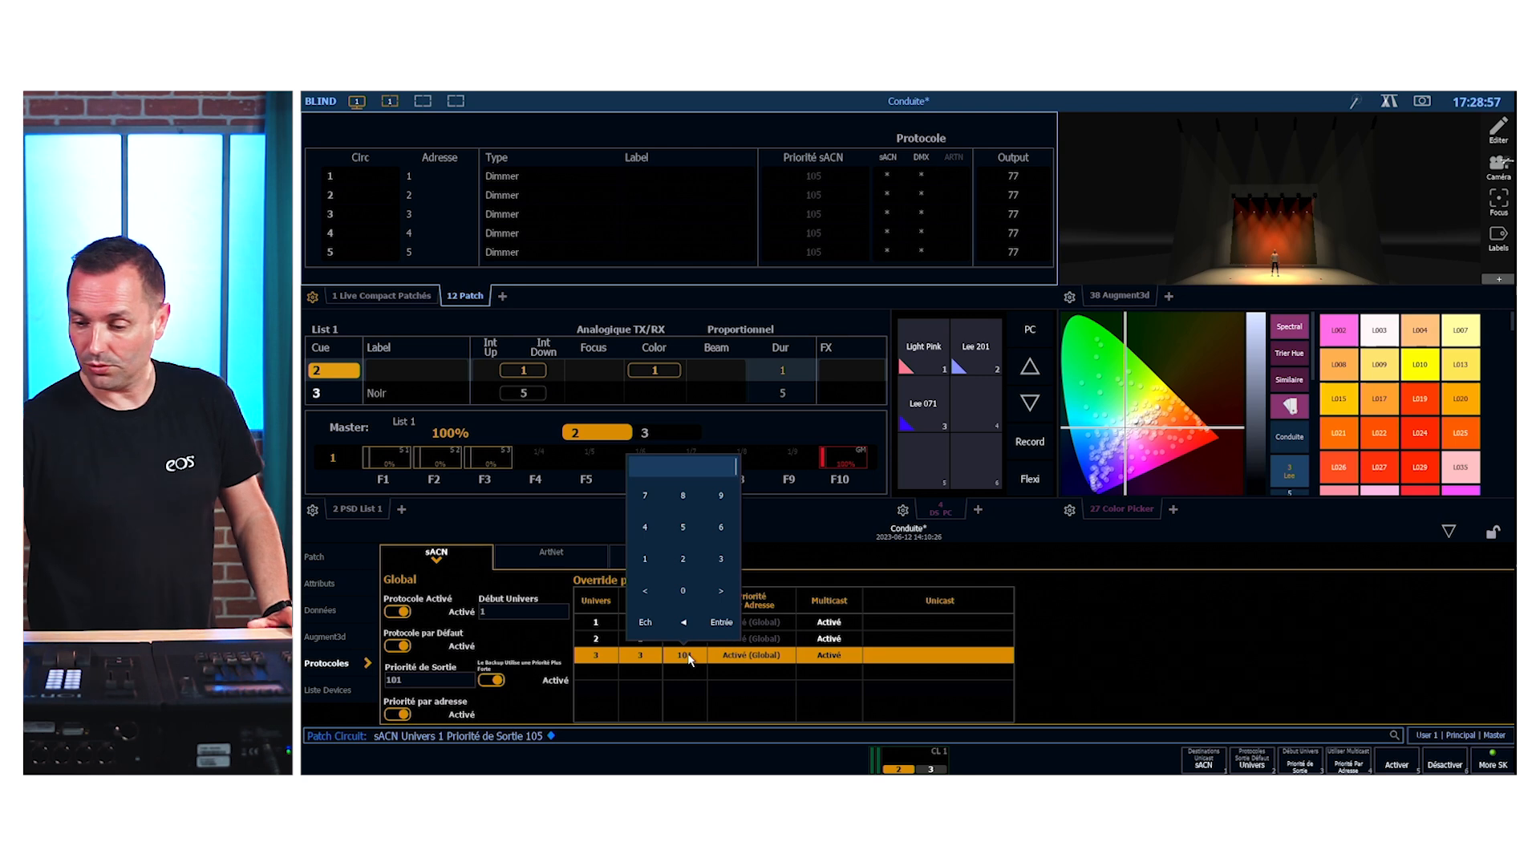
key(Return)
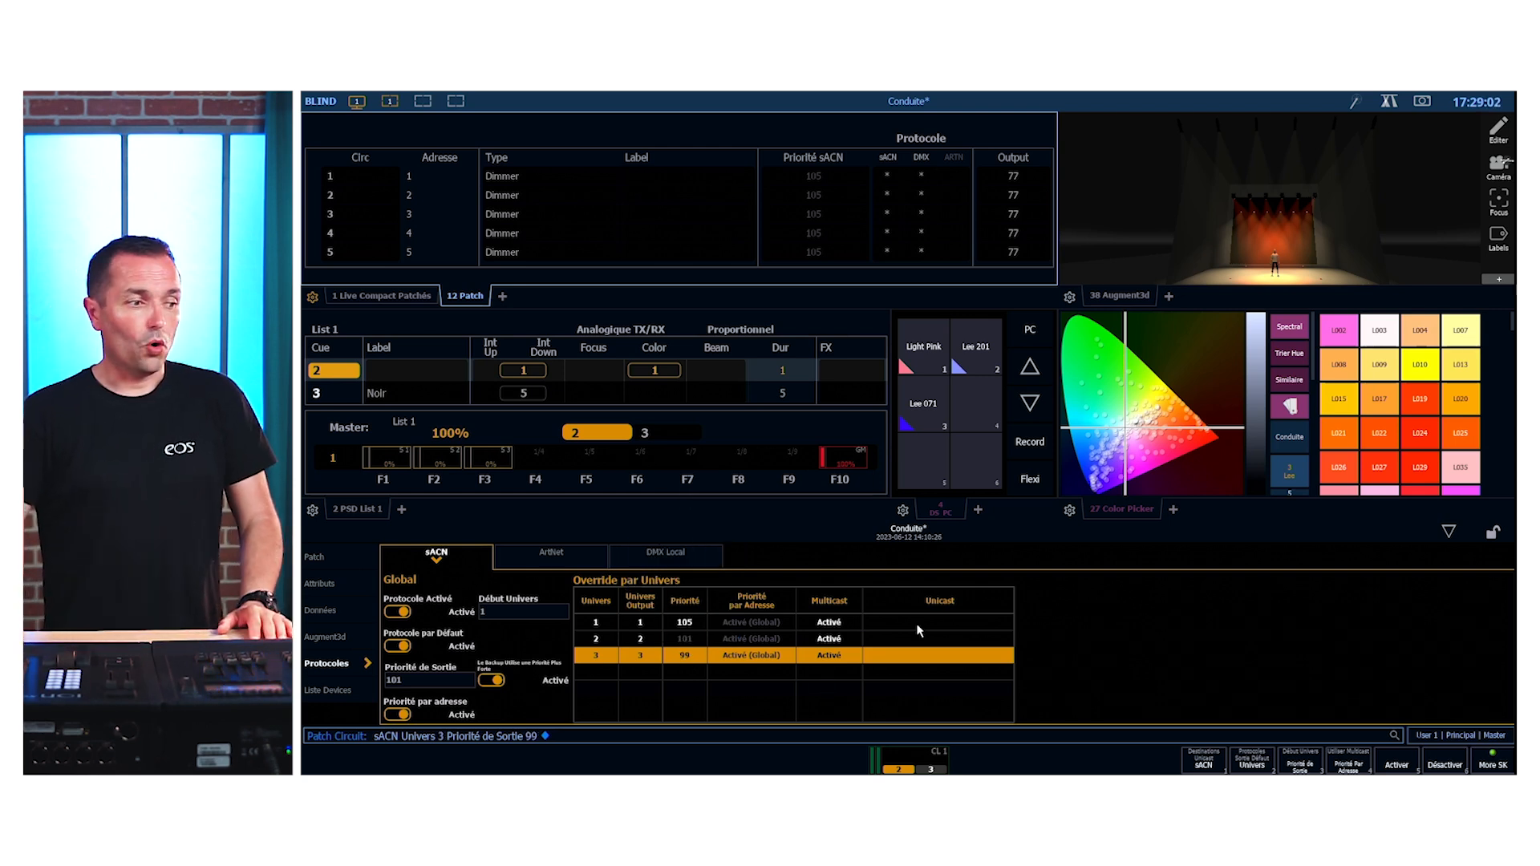
- Add 10.101.50.69 as the sACN Unicast destination for universe 1
click(965, 629)
click(965, 631)
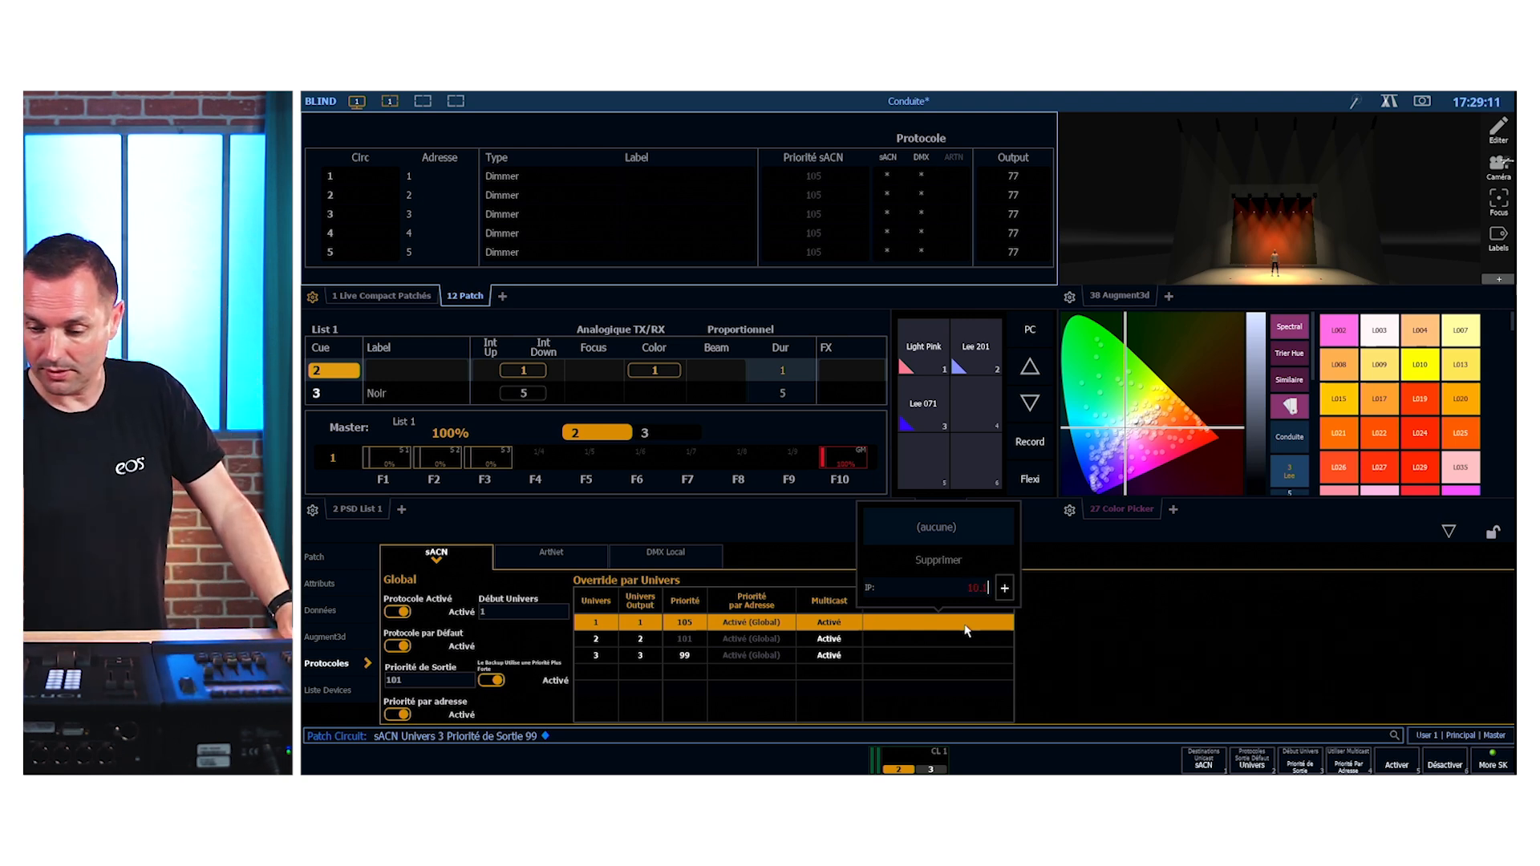
text(10.101.50.)
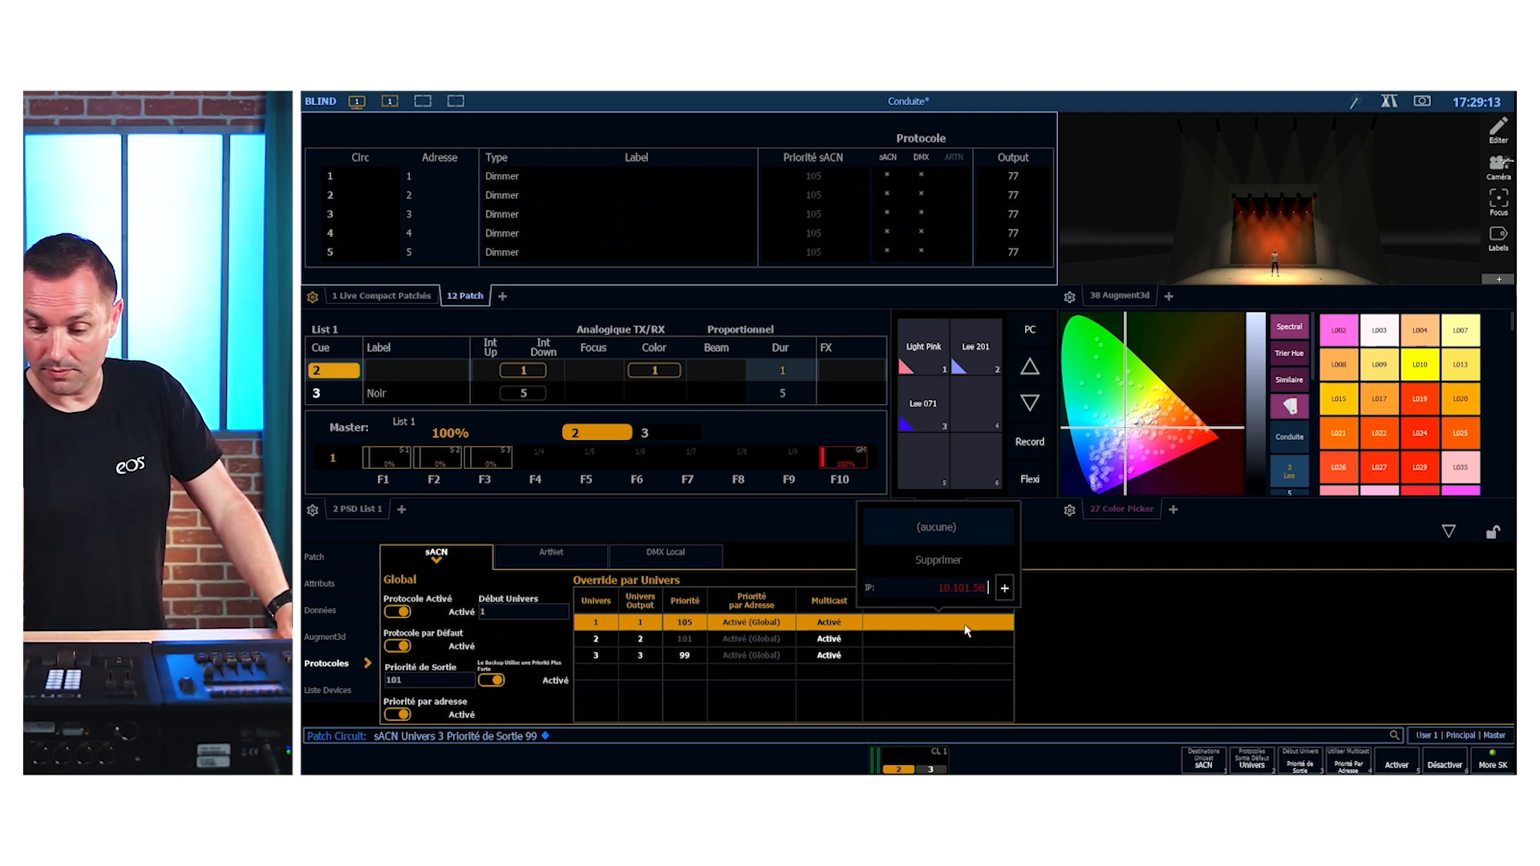
text(69)
key(Return)
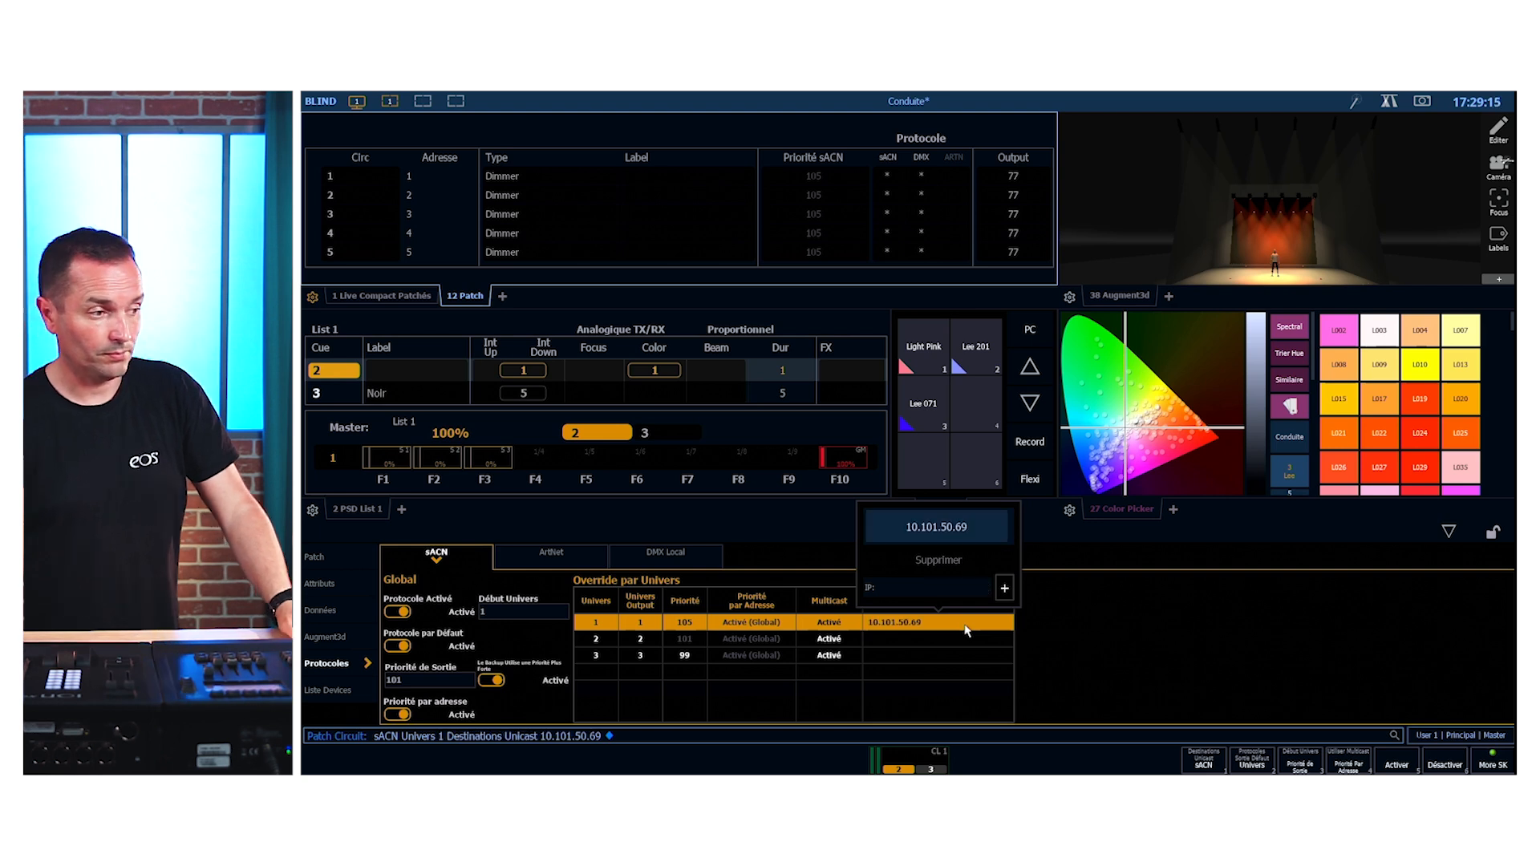
click(1047, 623)
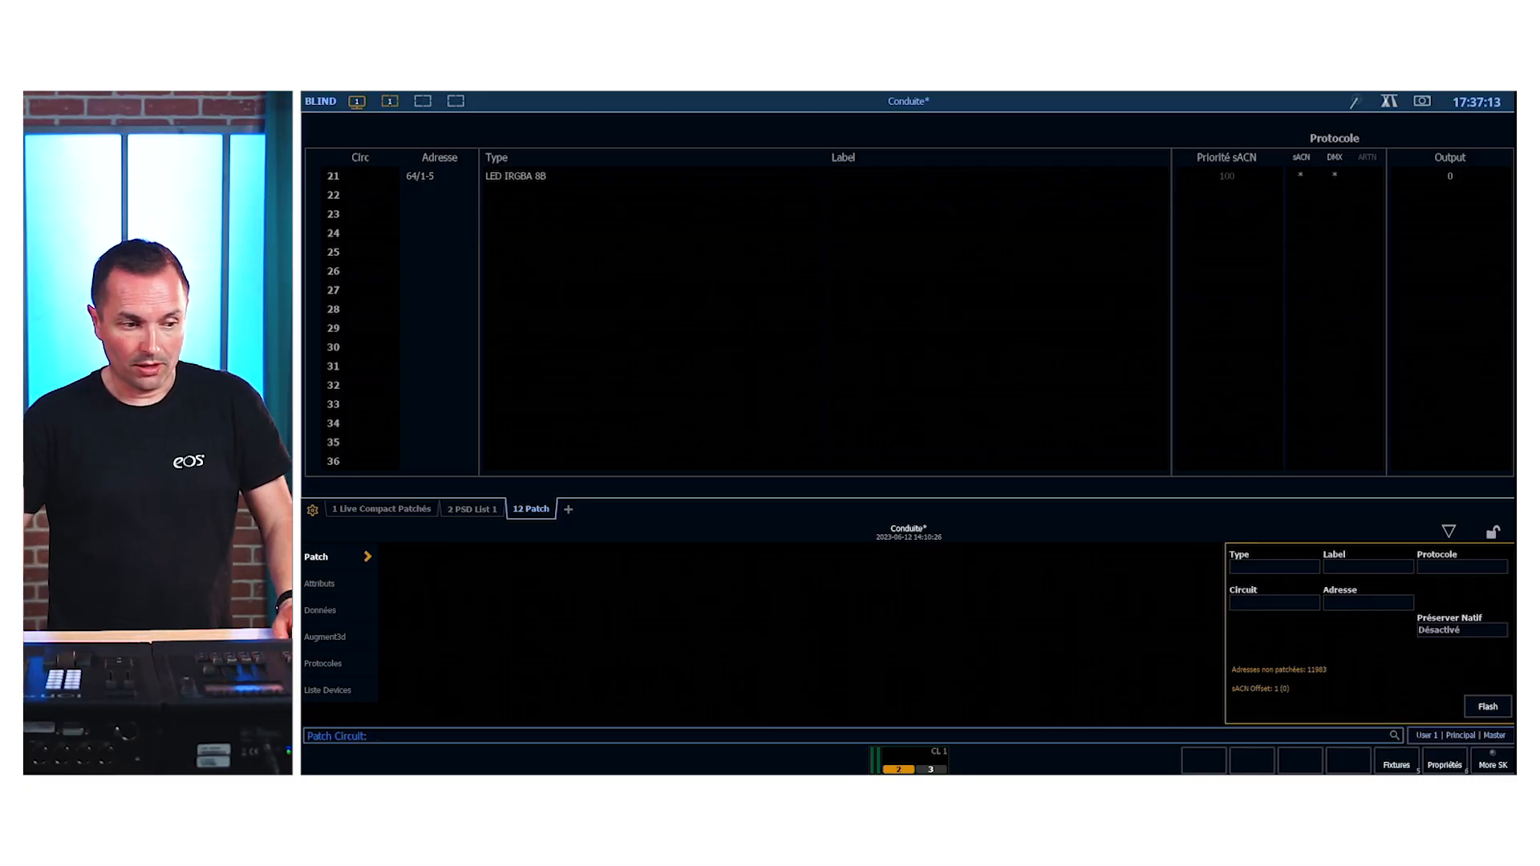
- In the LED IRGBA 8B fixture's colour configuration, assign Indigo (451 nm) to Blue, exclude Amber, apply, and save the fixture
click(1398, 768)
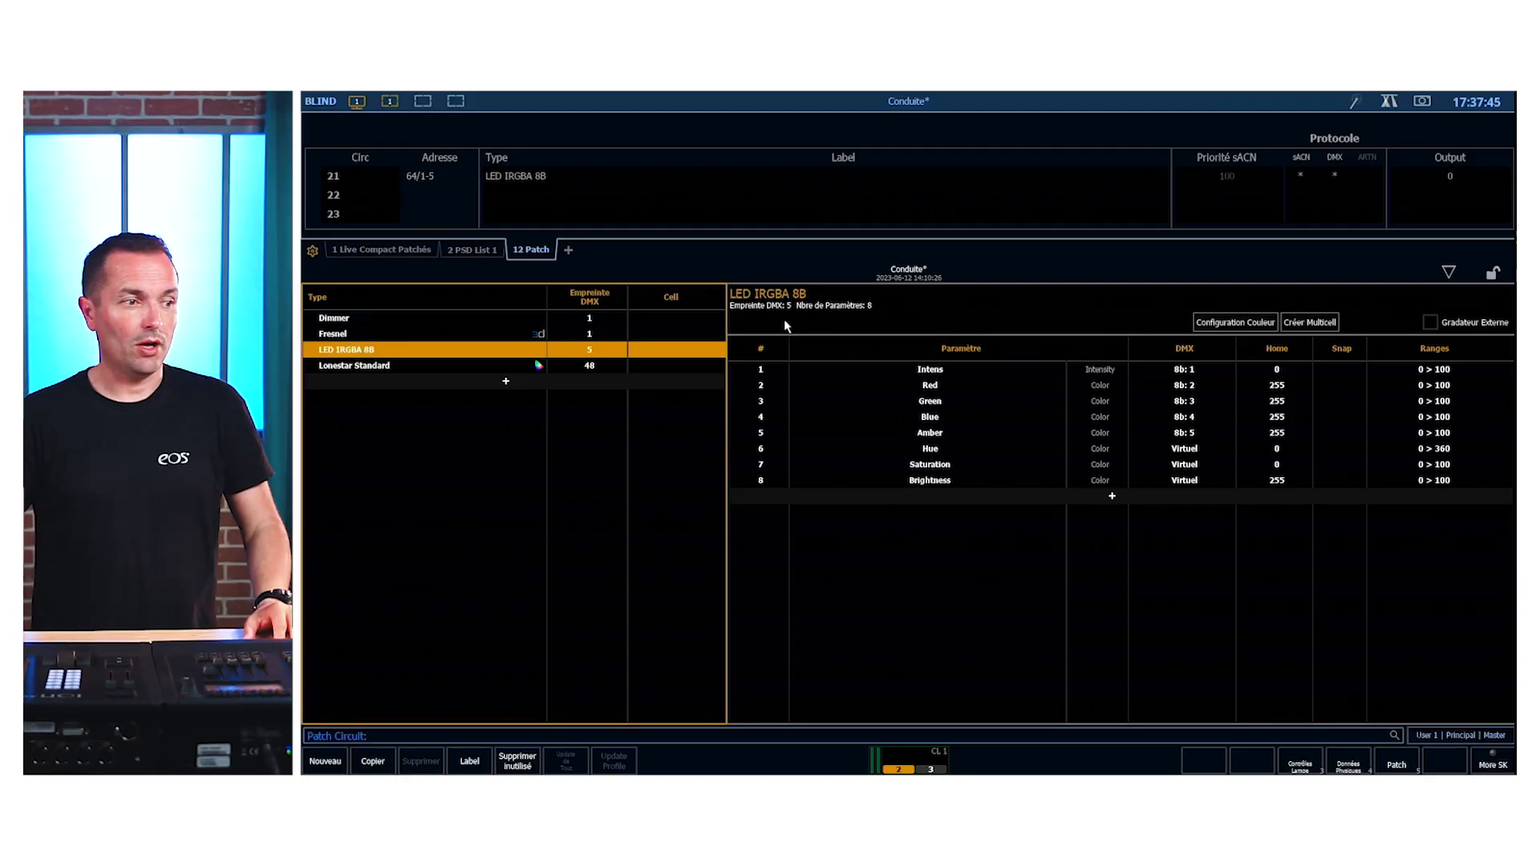
click(1254, 324)
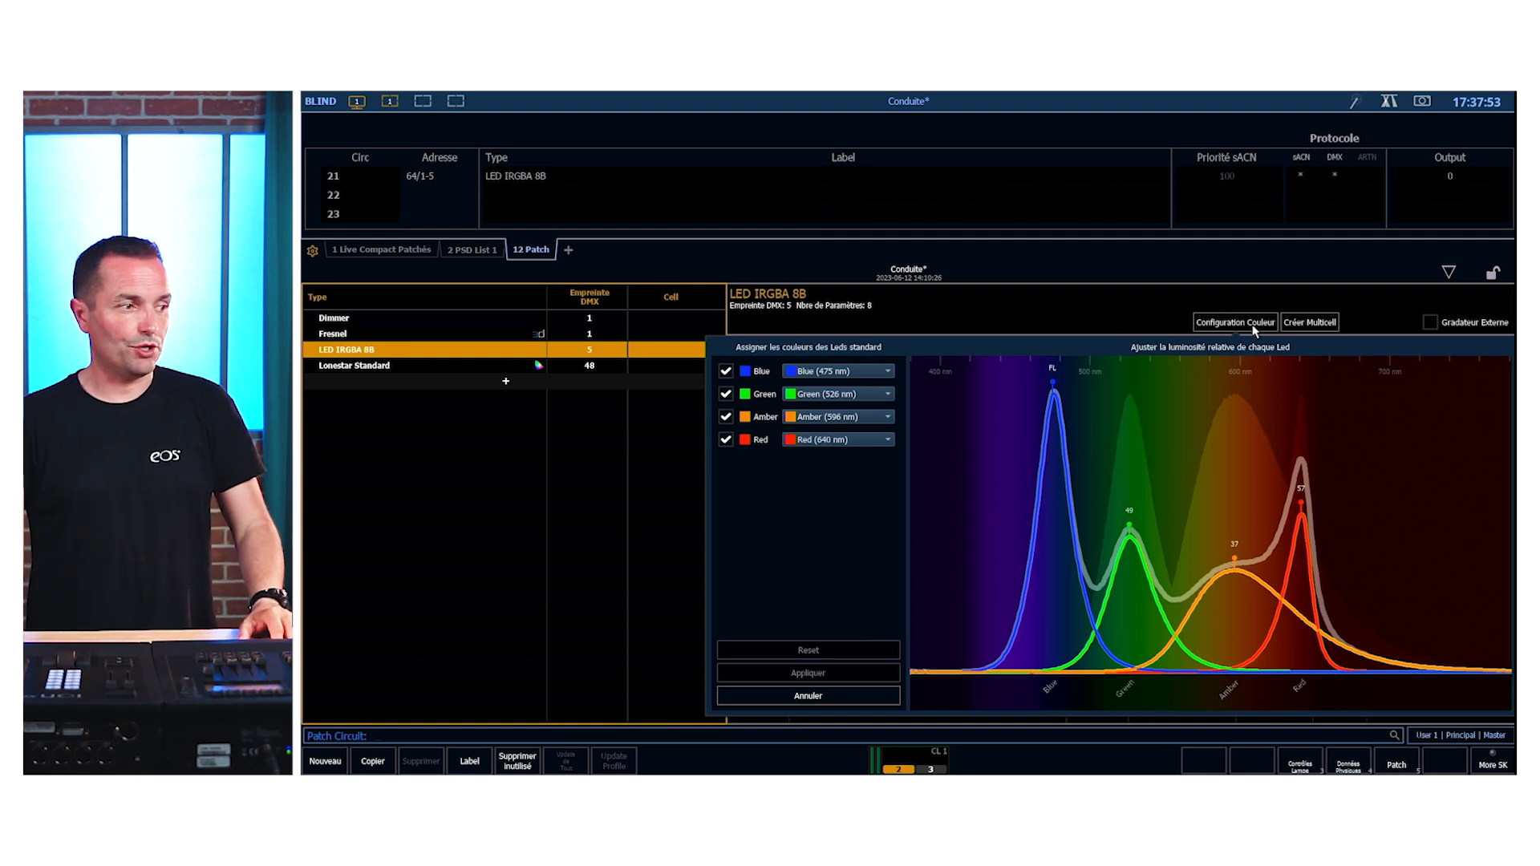
click(841, 373)
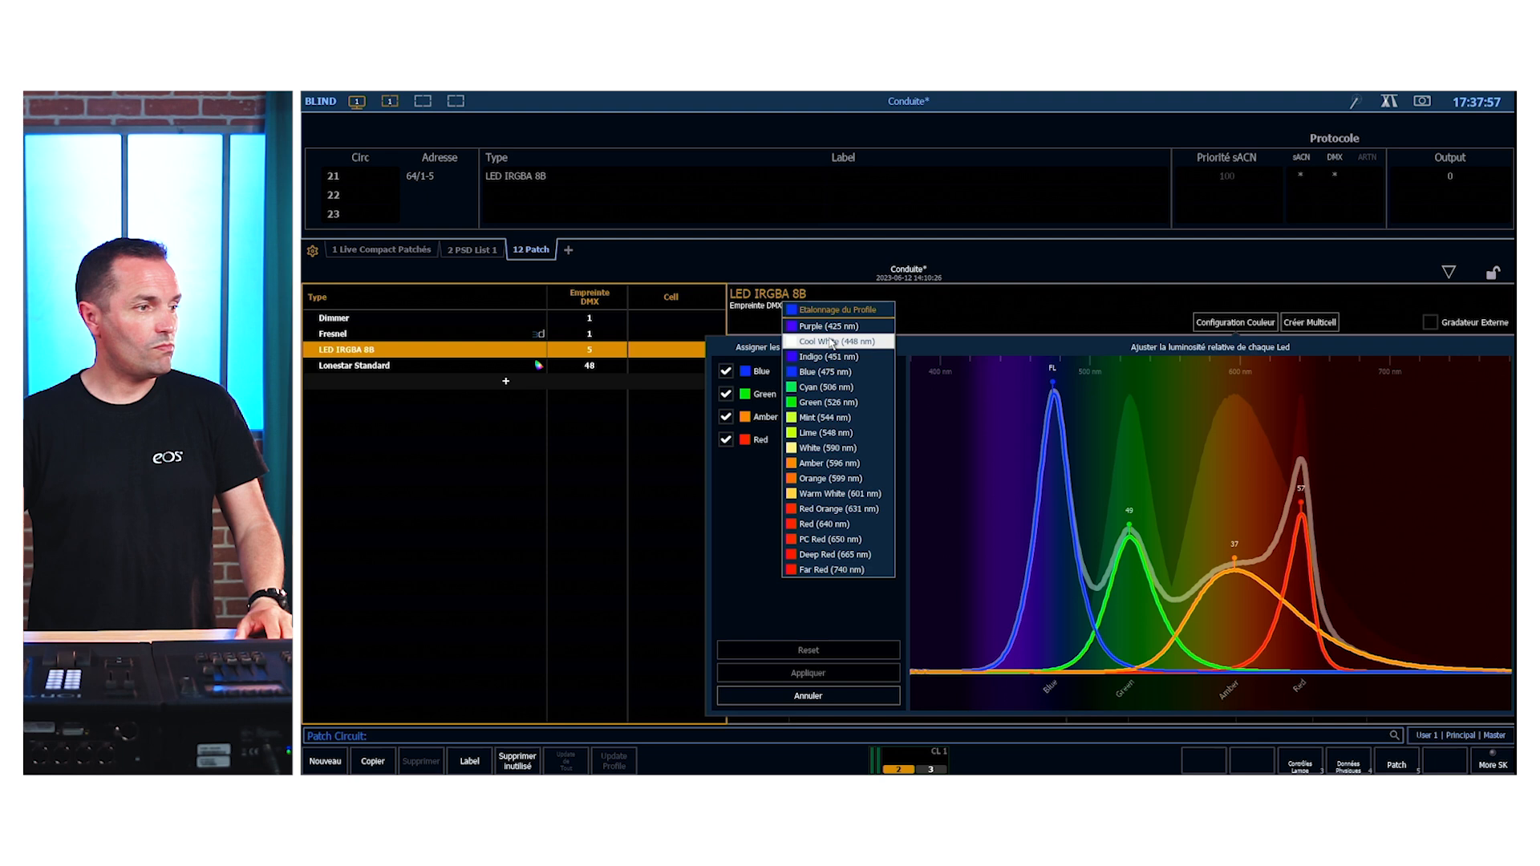
click(830, 358)
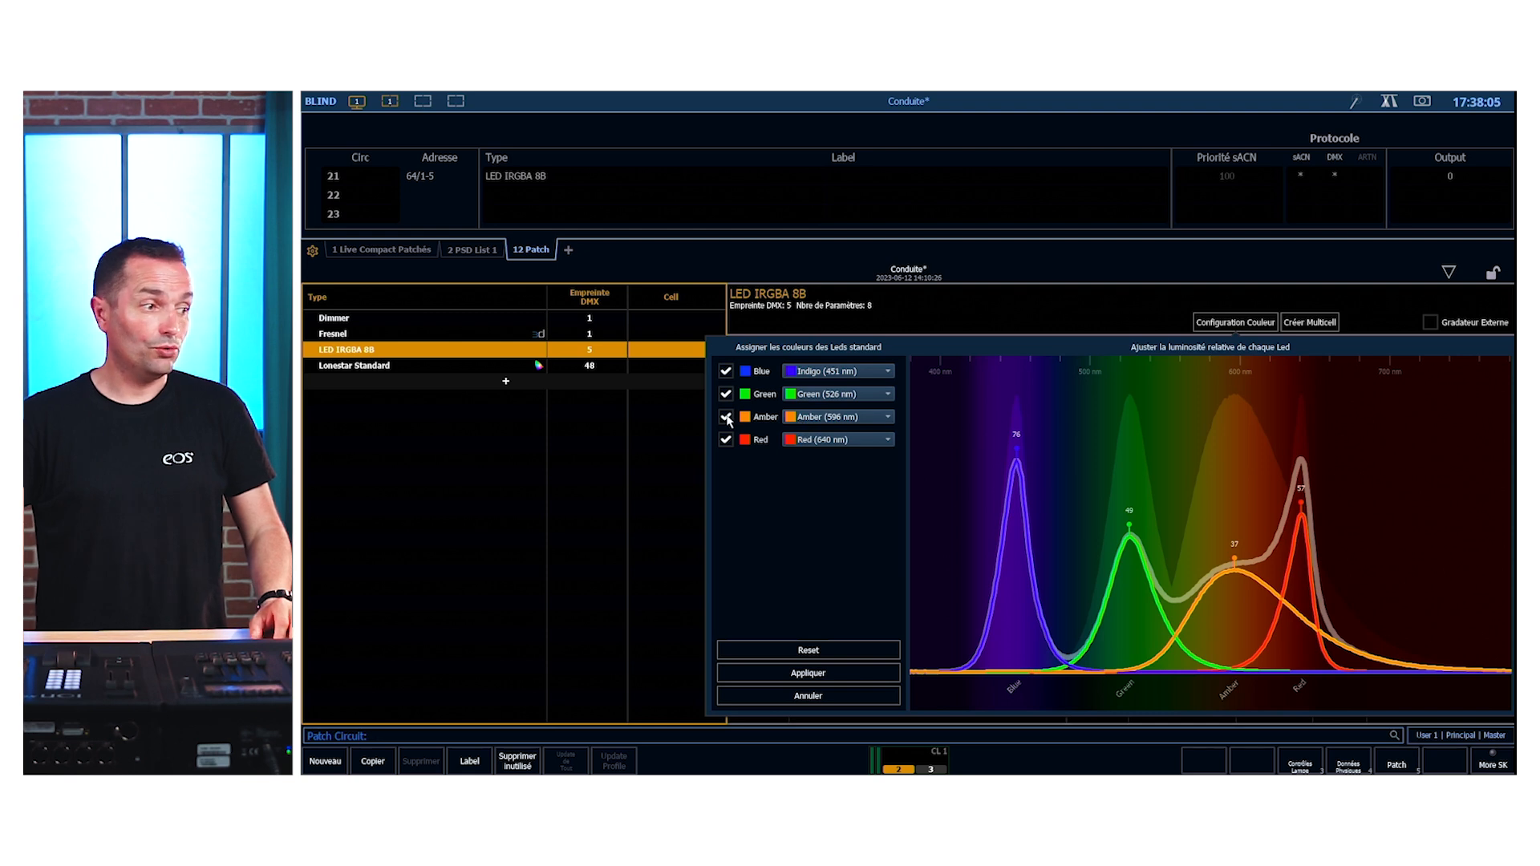
click(727, 418)
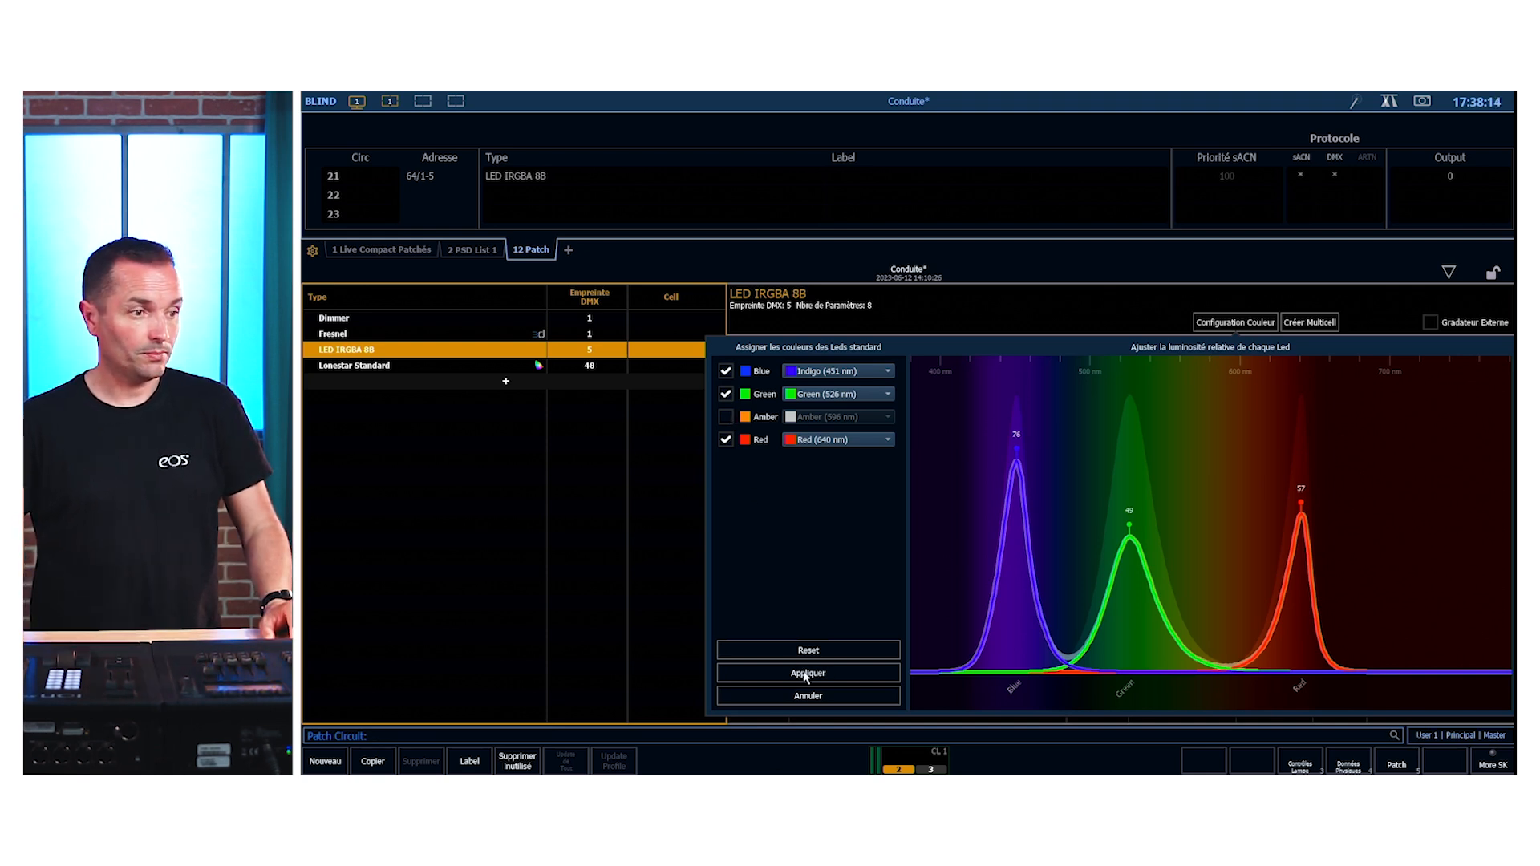
click(807, 674)
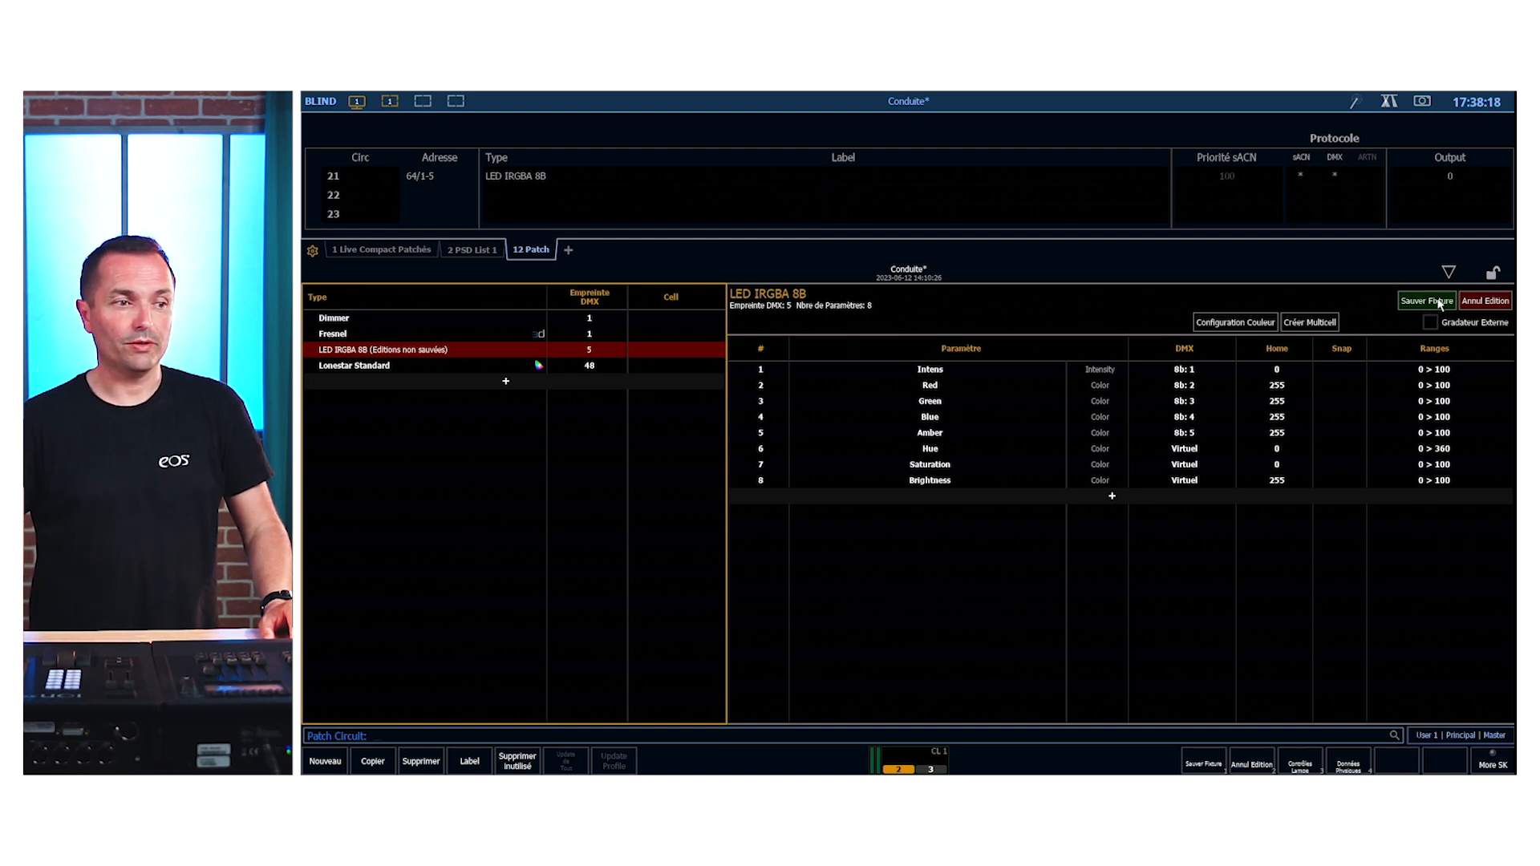
click(1441, 303)
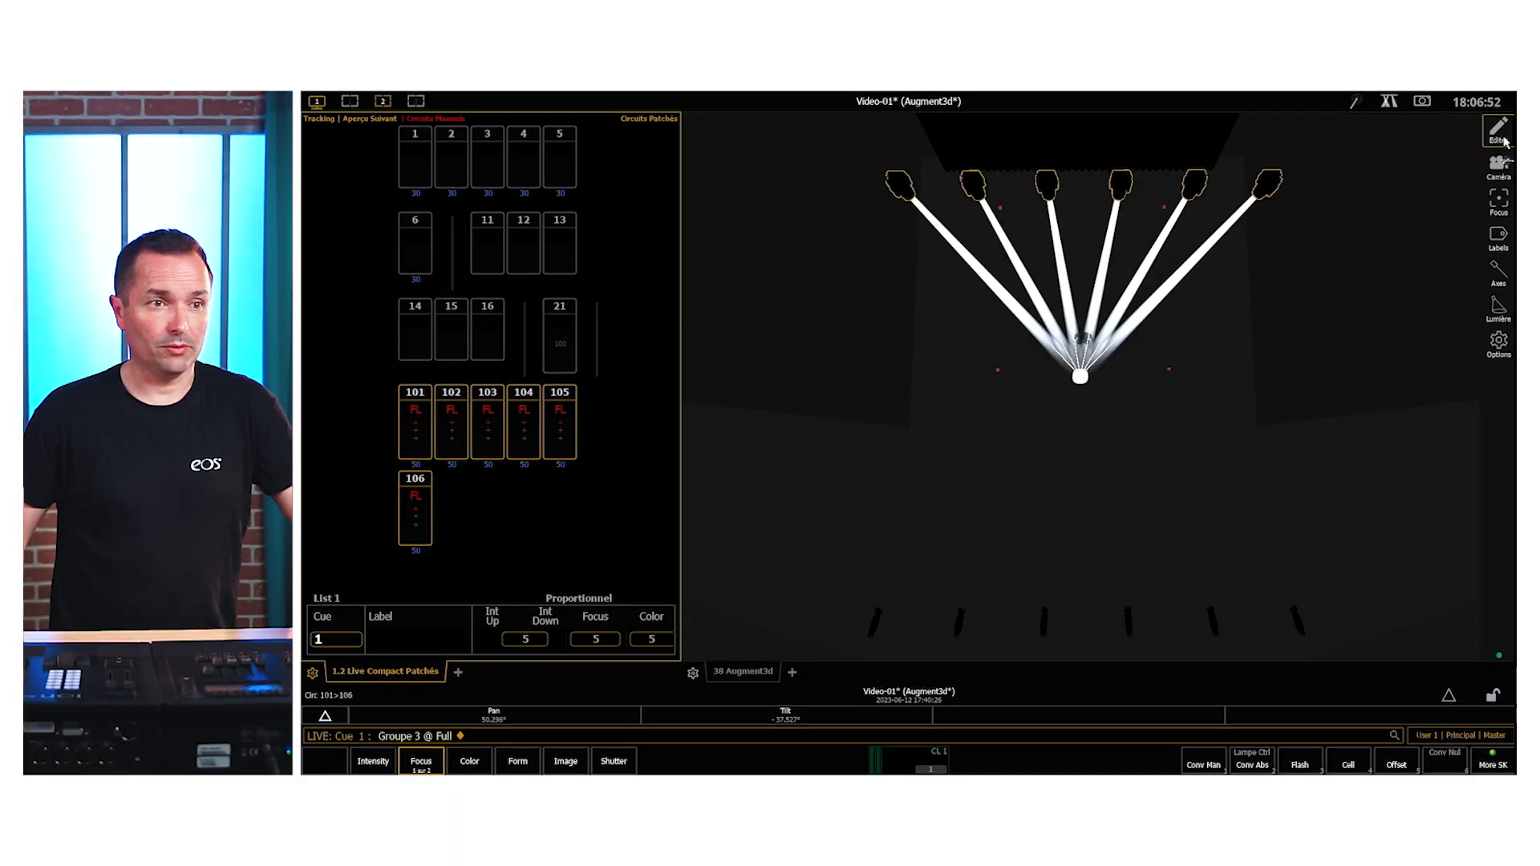
- Edit the Augment3d scene and place a Zone from the library on the floor, downstage of where the beams meet
click(1503, 140)
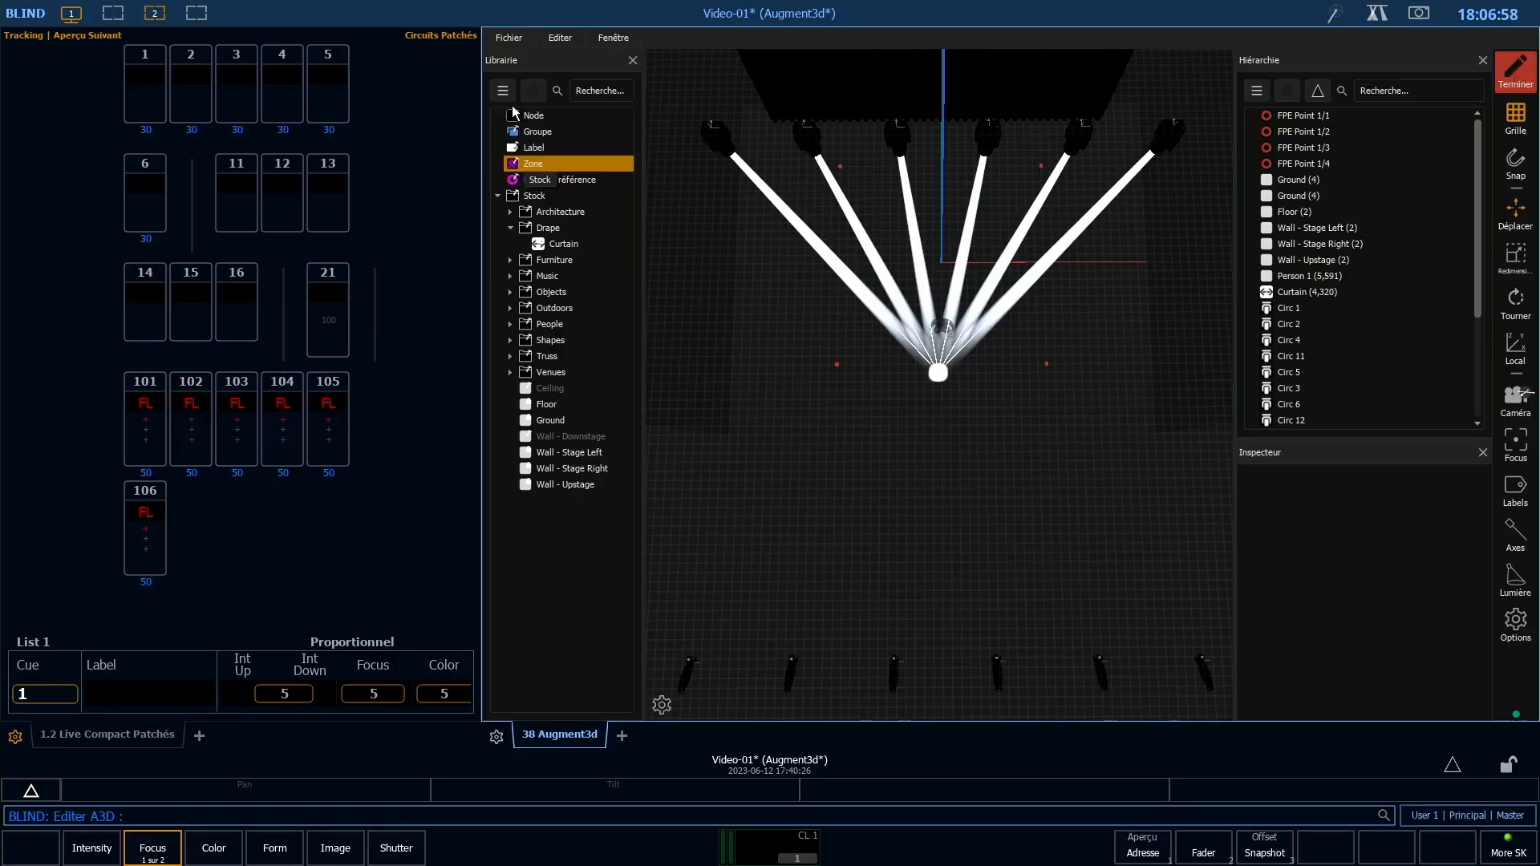
drag(529, 166, 567, 169)
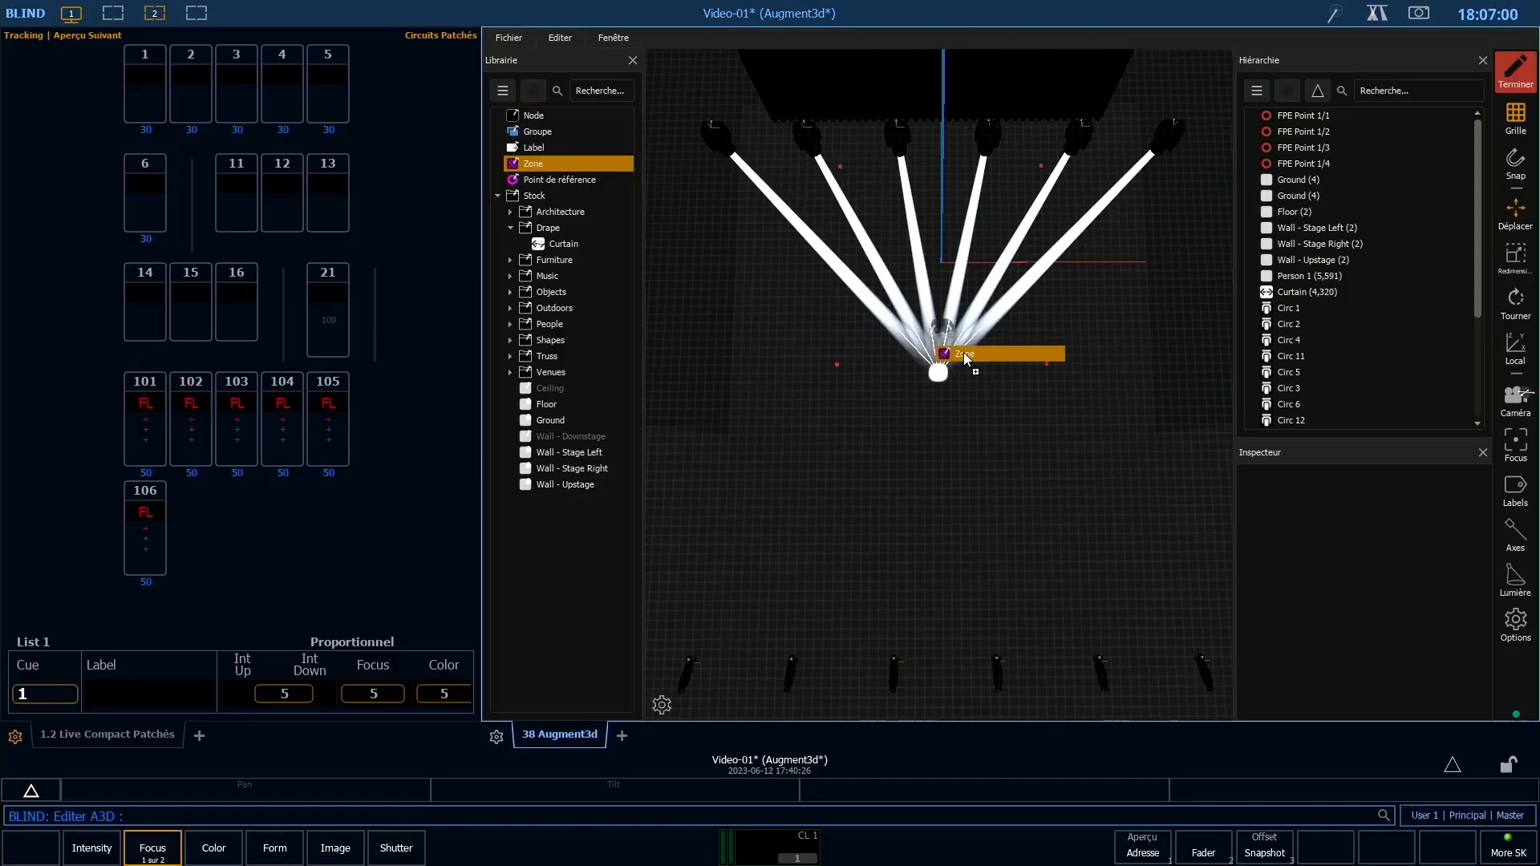
drag(934, 469, 933, 468)
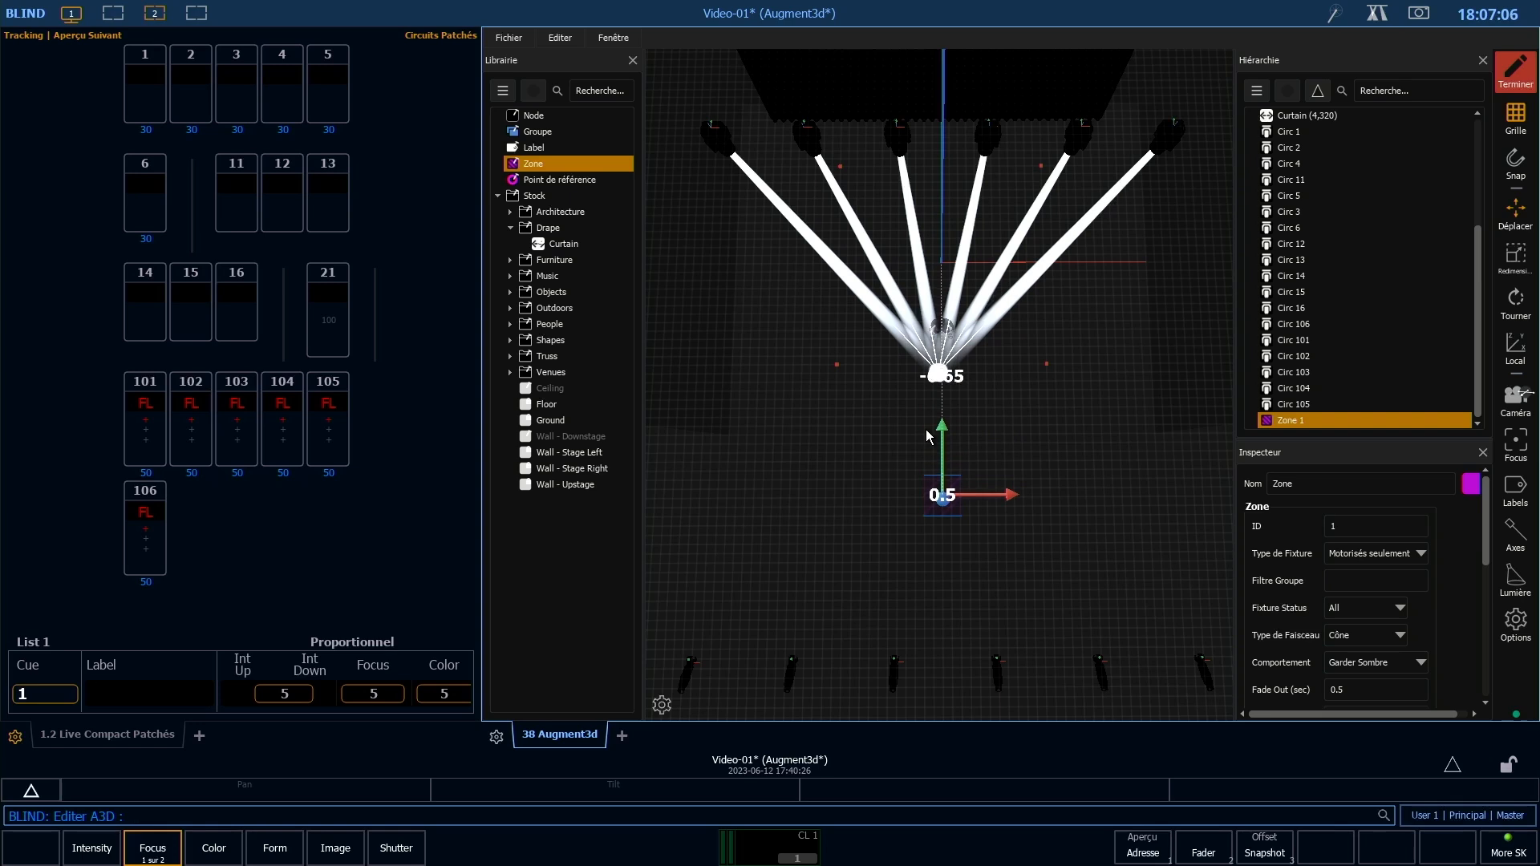
- Resize the new zone to about 9.1 by 3.22 m and name it Fosse
drag(1485, 559, 1473, 661)
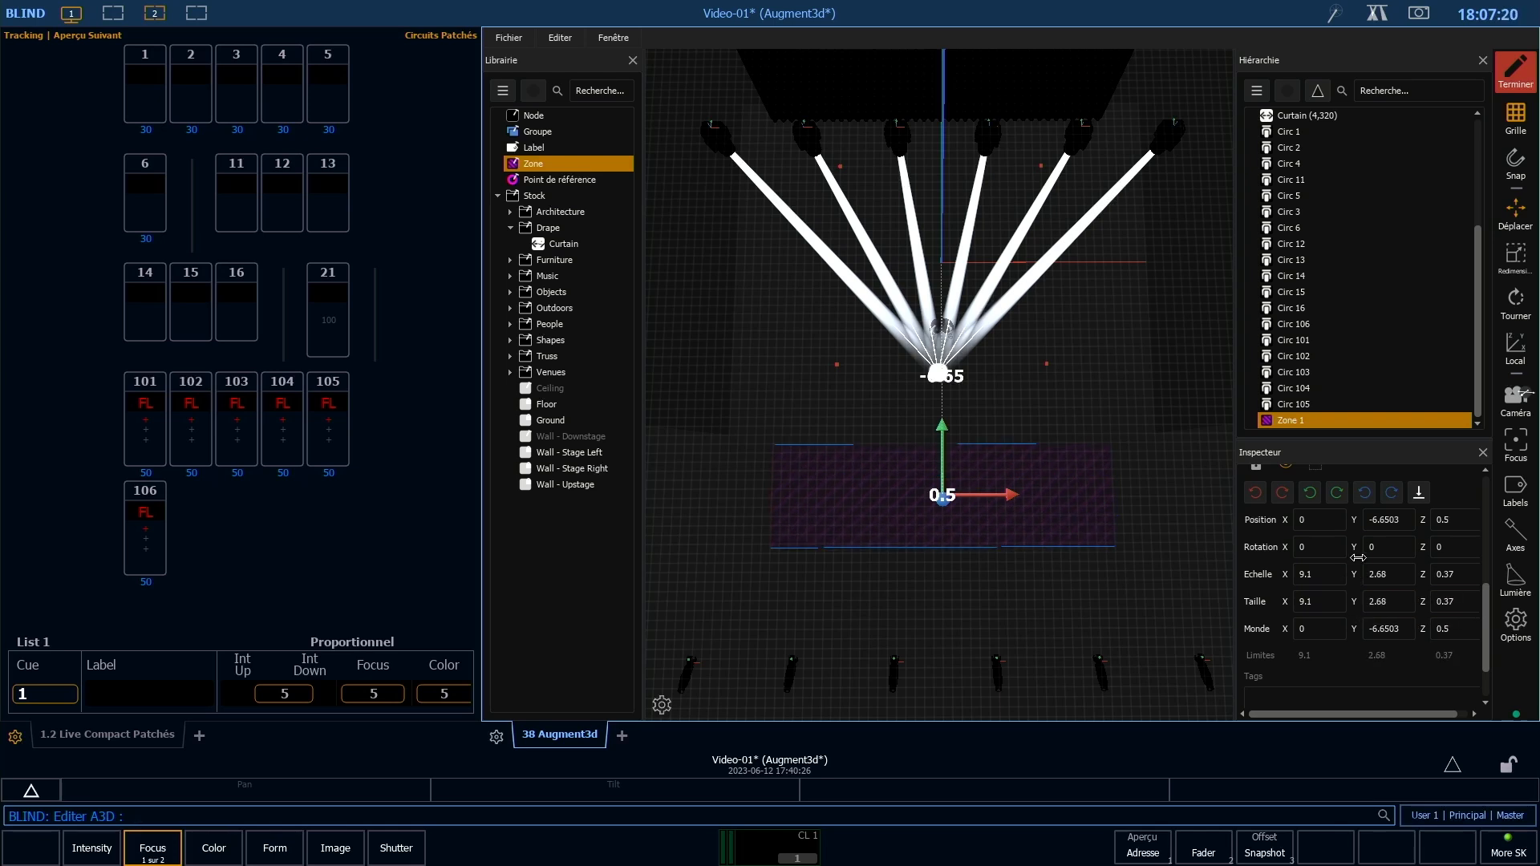
drag(1487, 600, 1479, 484)
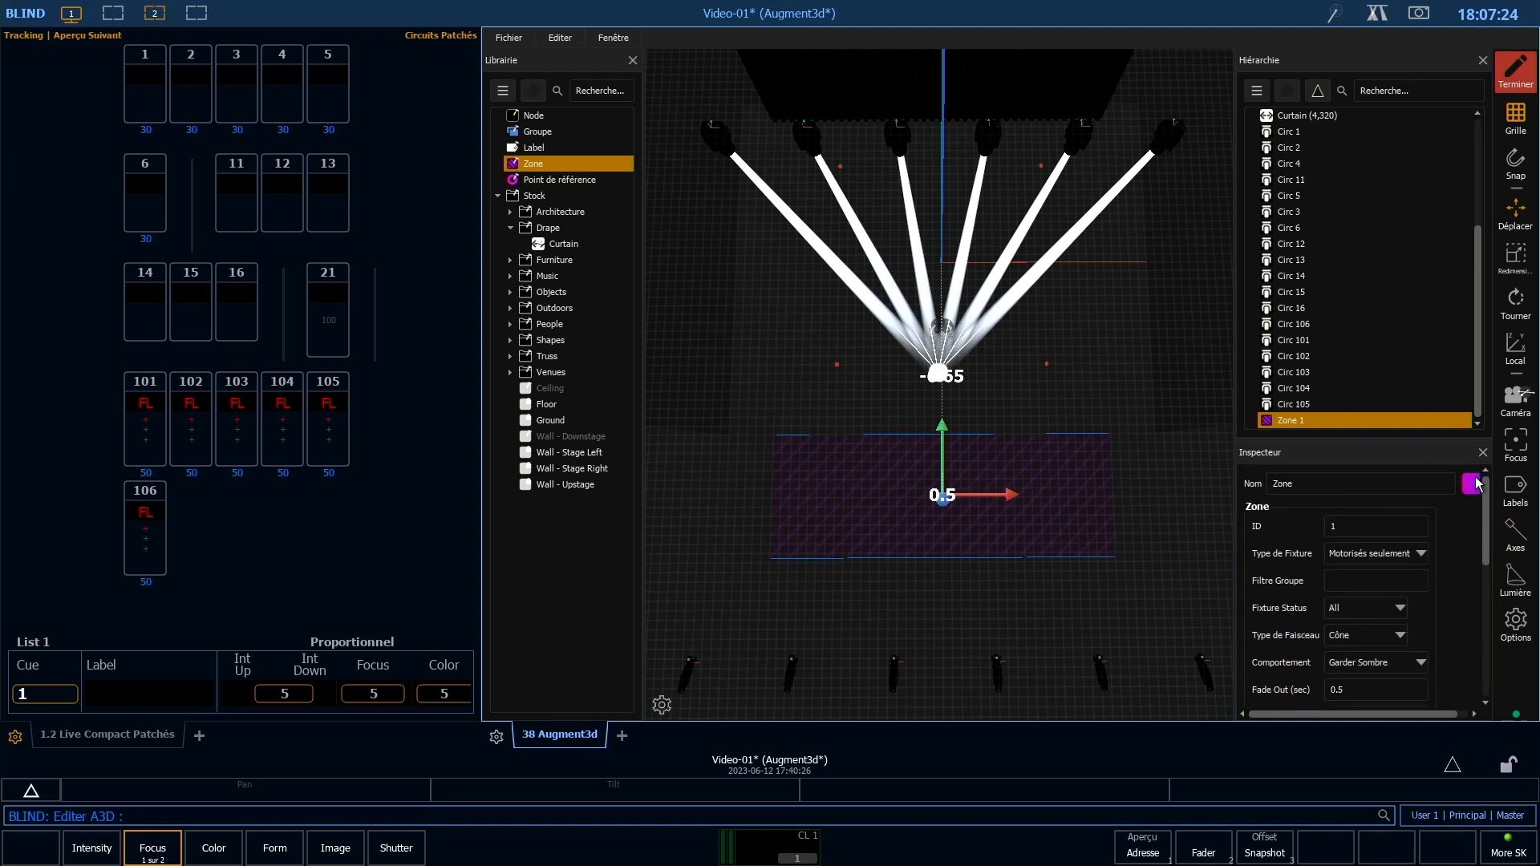
text(Fosse)
- Set the Fosse zone's fixture type to Toutes les Fixtures, keep its behaviour at Garder Sombre, and apply the Augment3d changes
drag(1485, 544, 1485, 576)
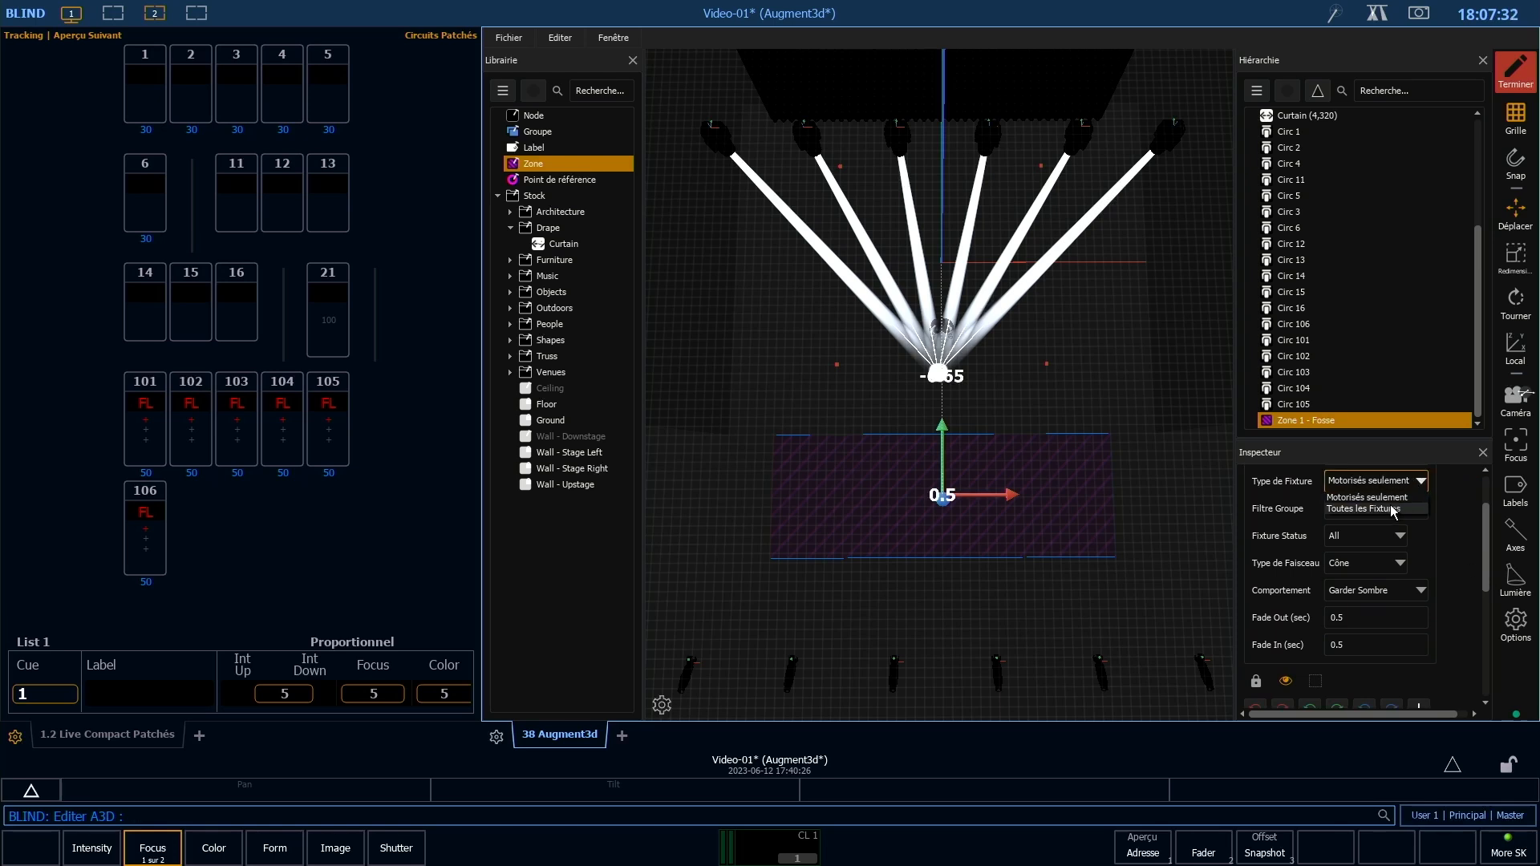
click(1419, 594)
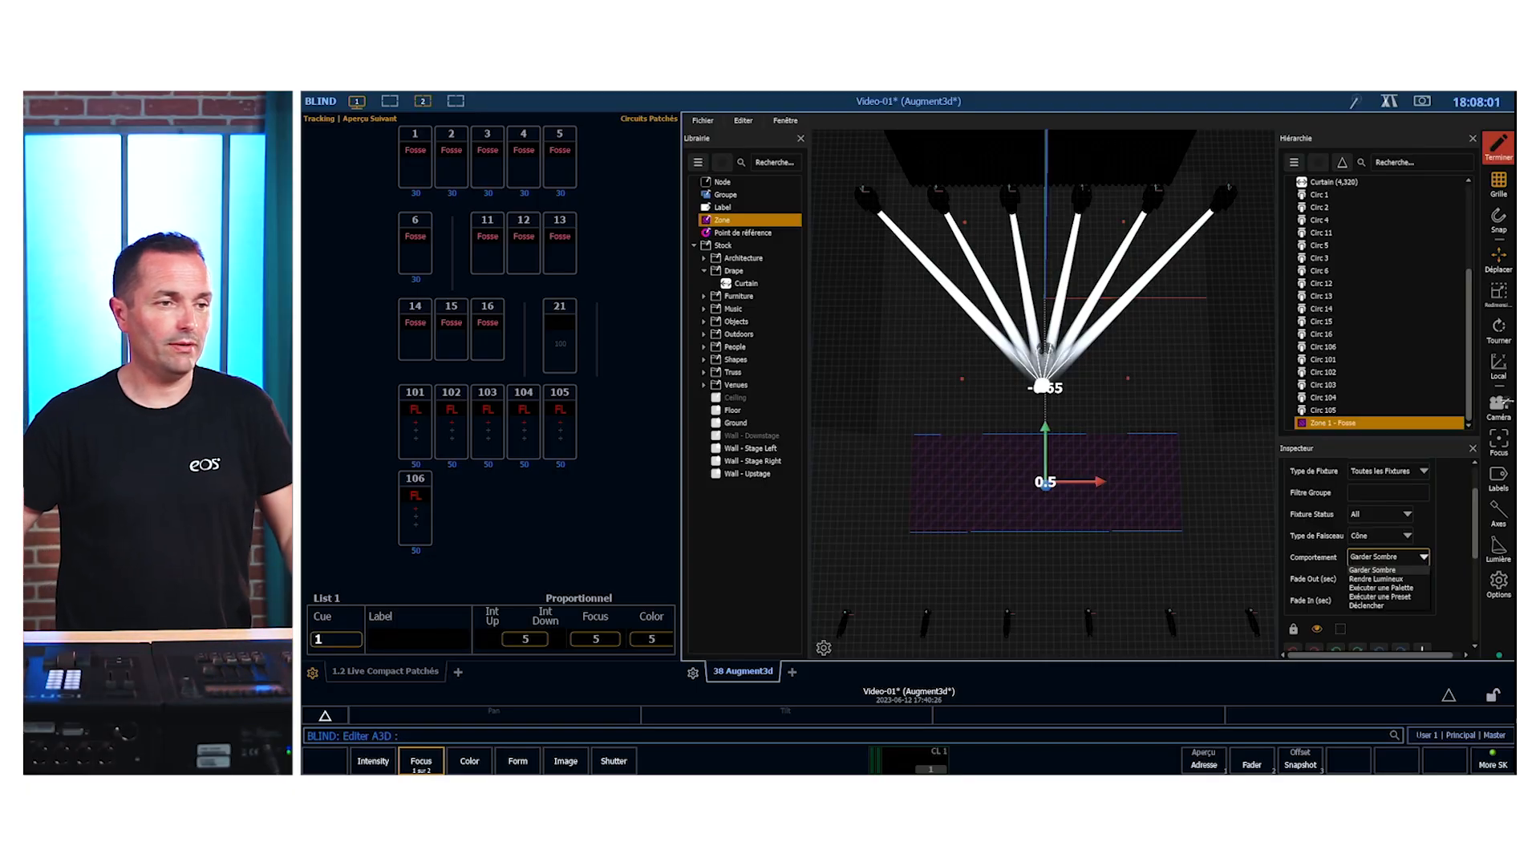
click(1499, 148)
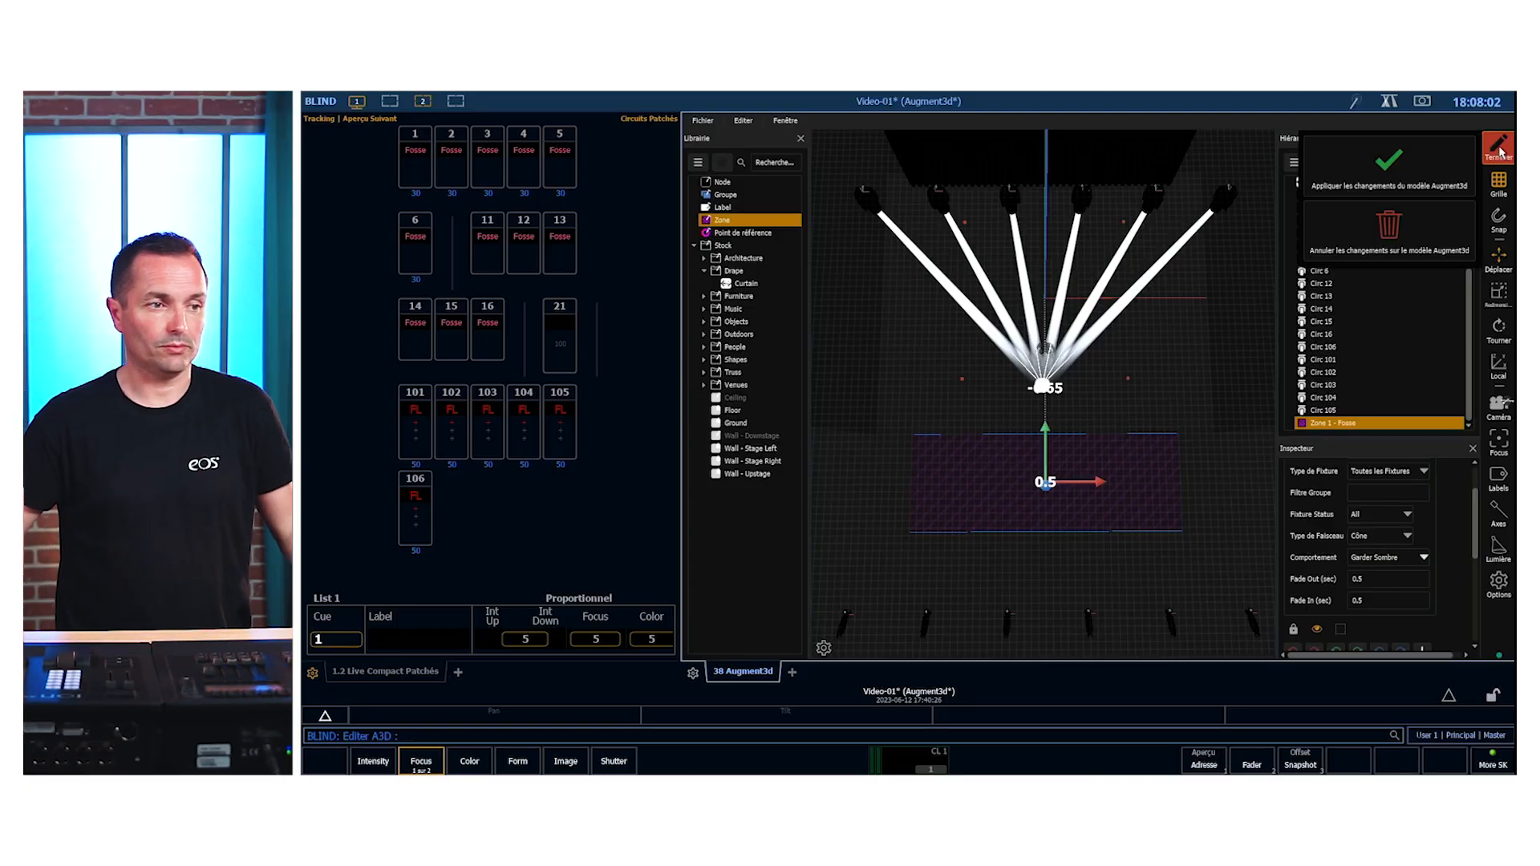
click(1400, 165)
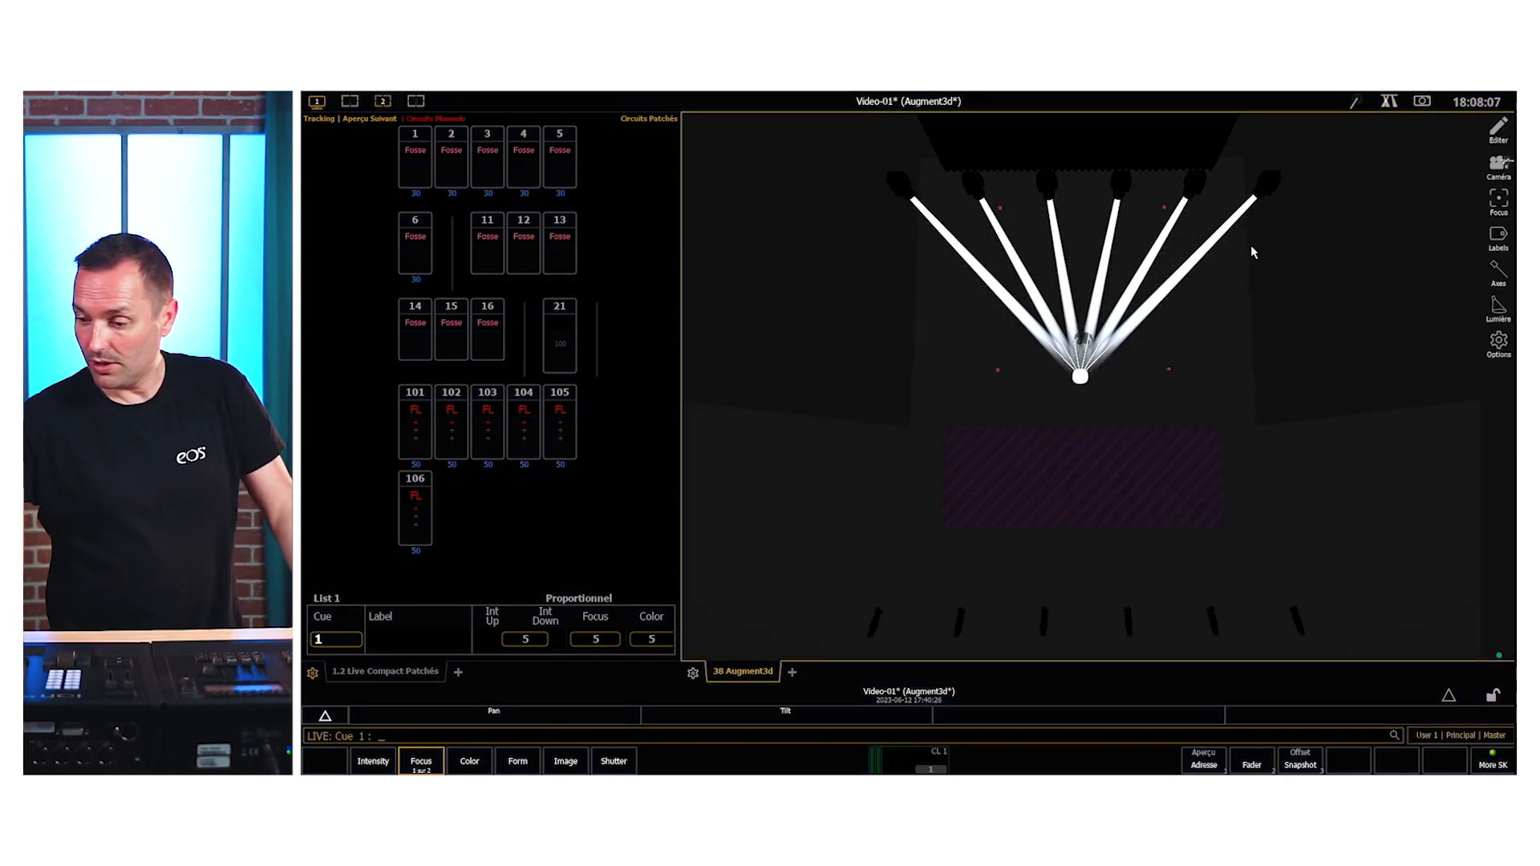
- Test the zone by running an effect on circuits 101 to 106, and remove the effect from them
key(shift+g)
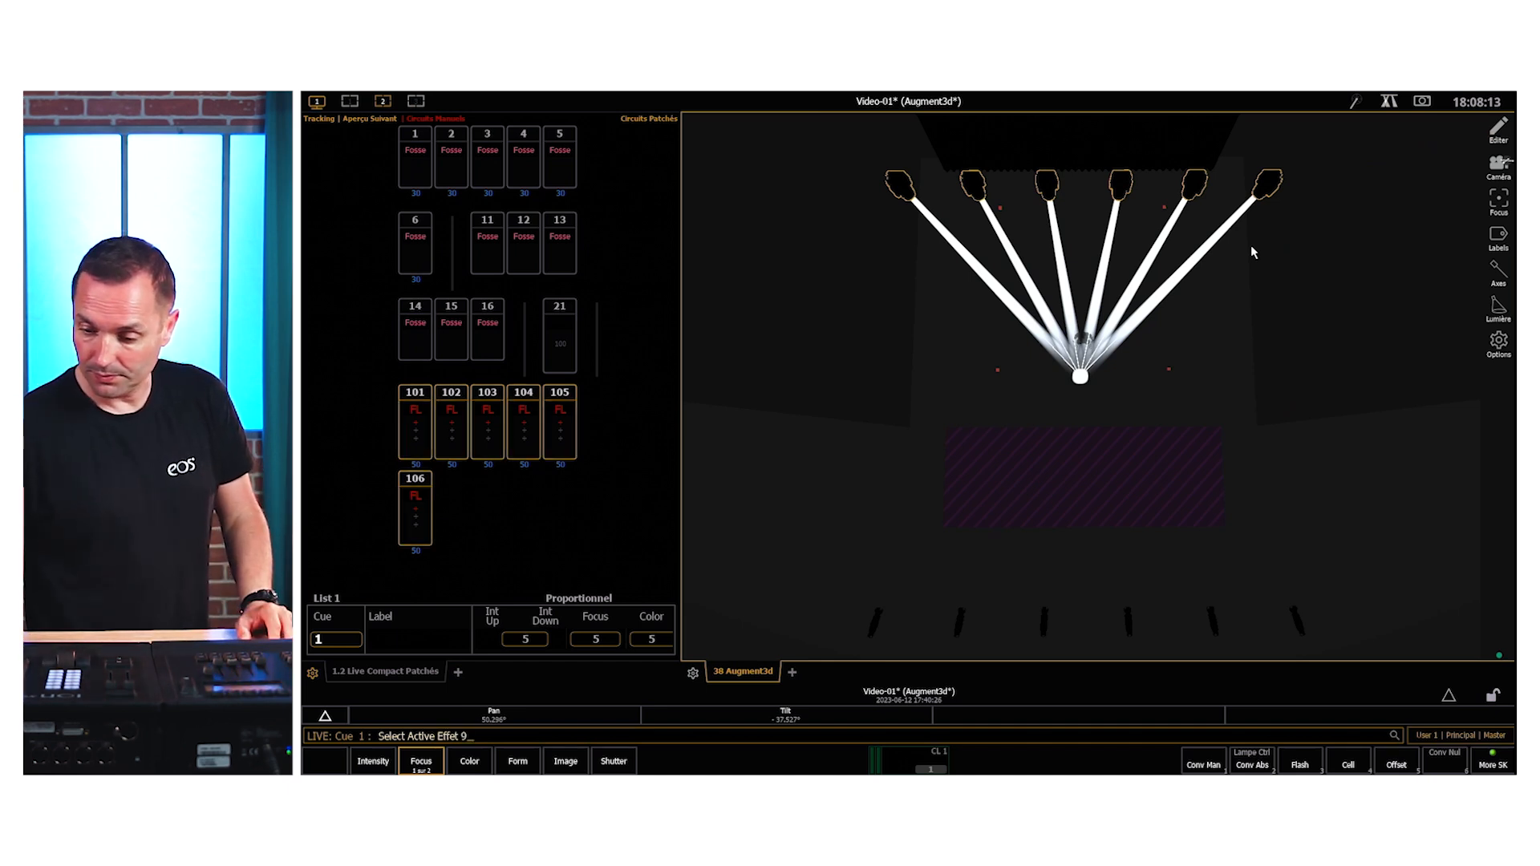
key(Return)
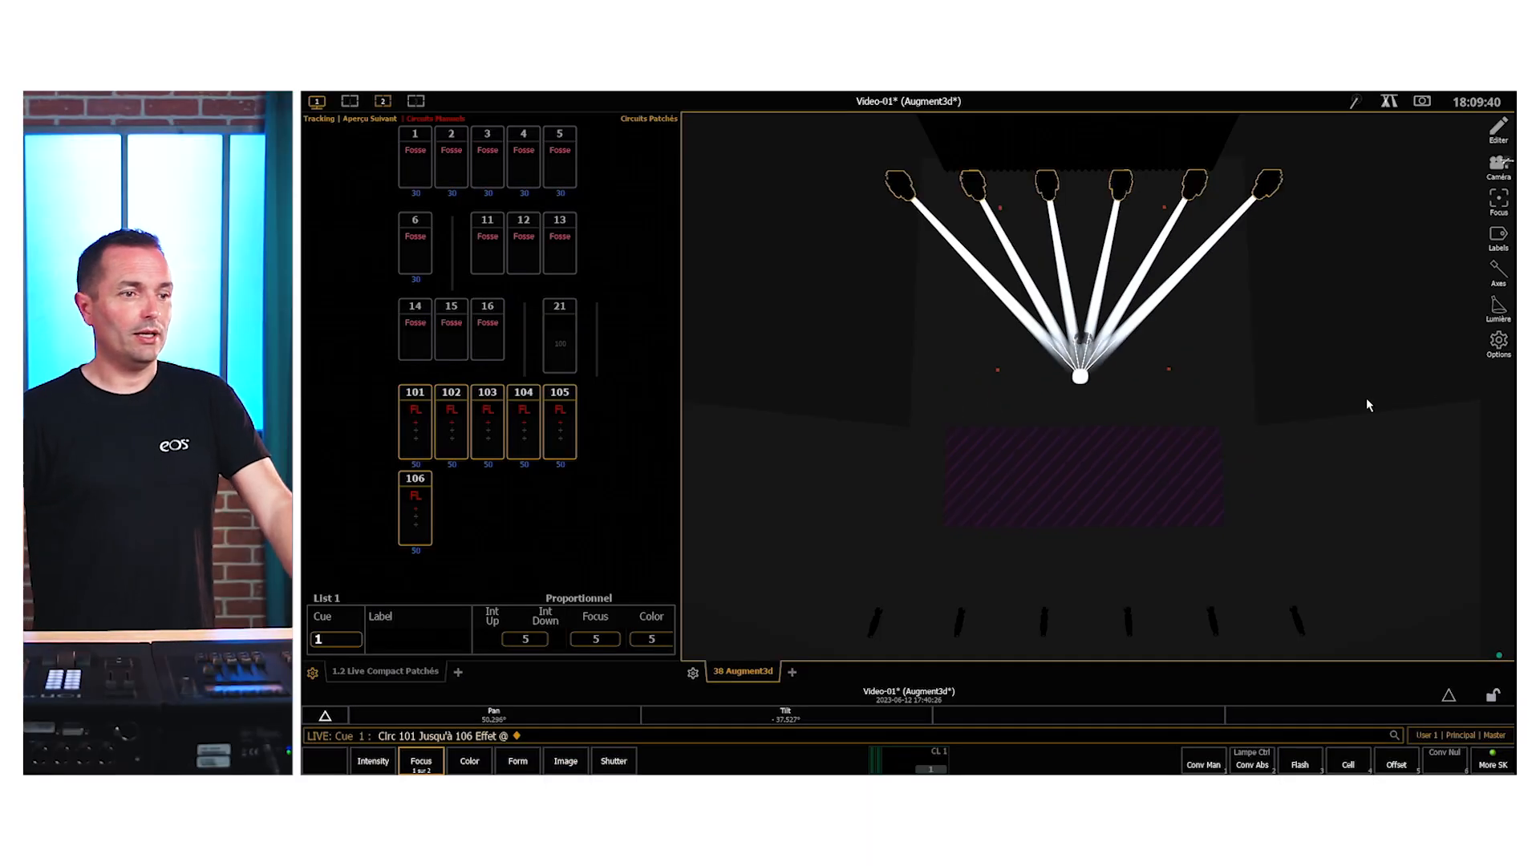
- Edit the Fosse zone to use the Exécuter une Palette behaviour with Color palette 1, and apply the Augment3d changes
click(1499, 128)
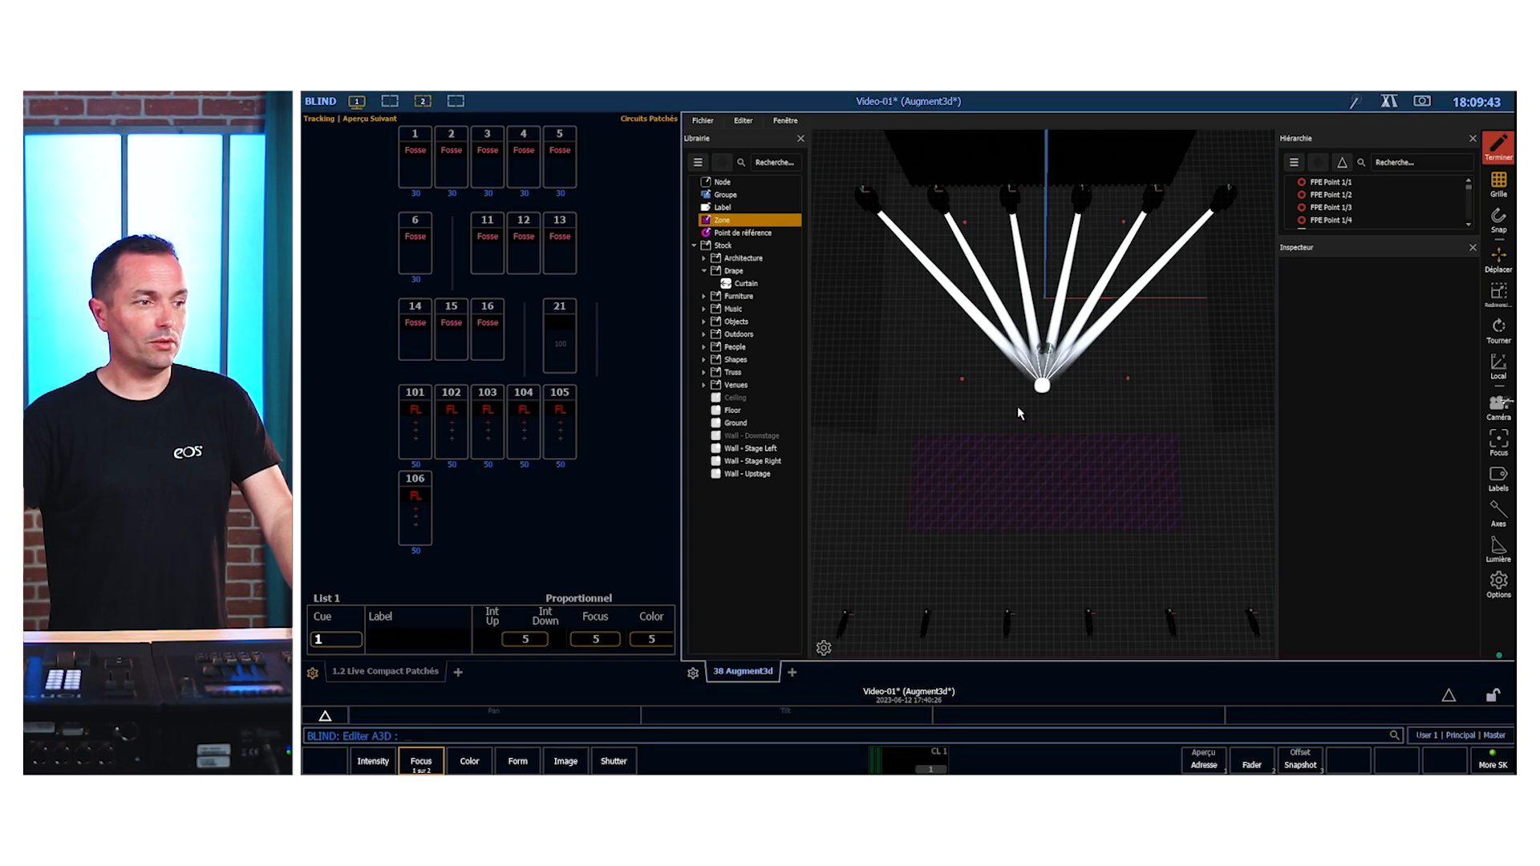
click(1075, 477)
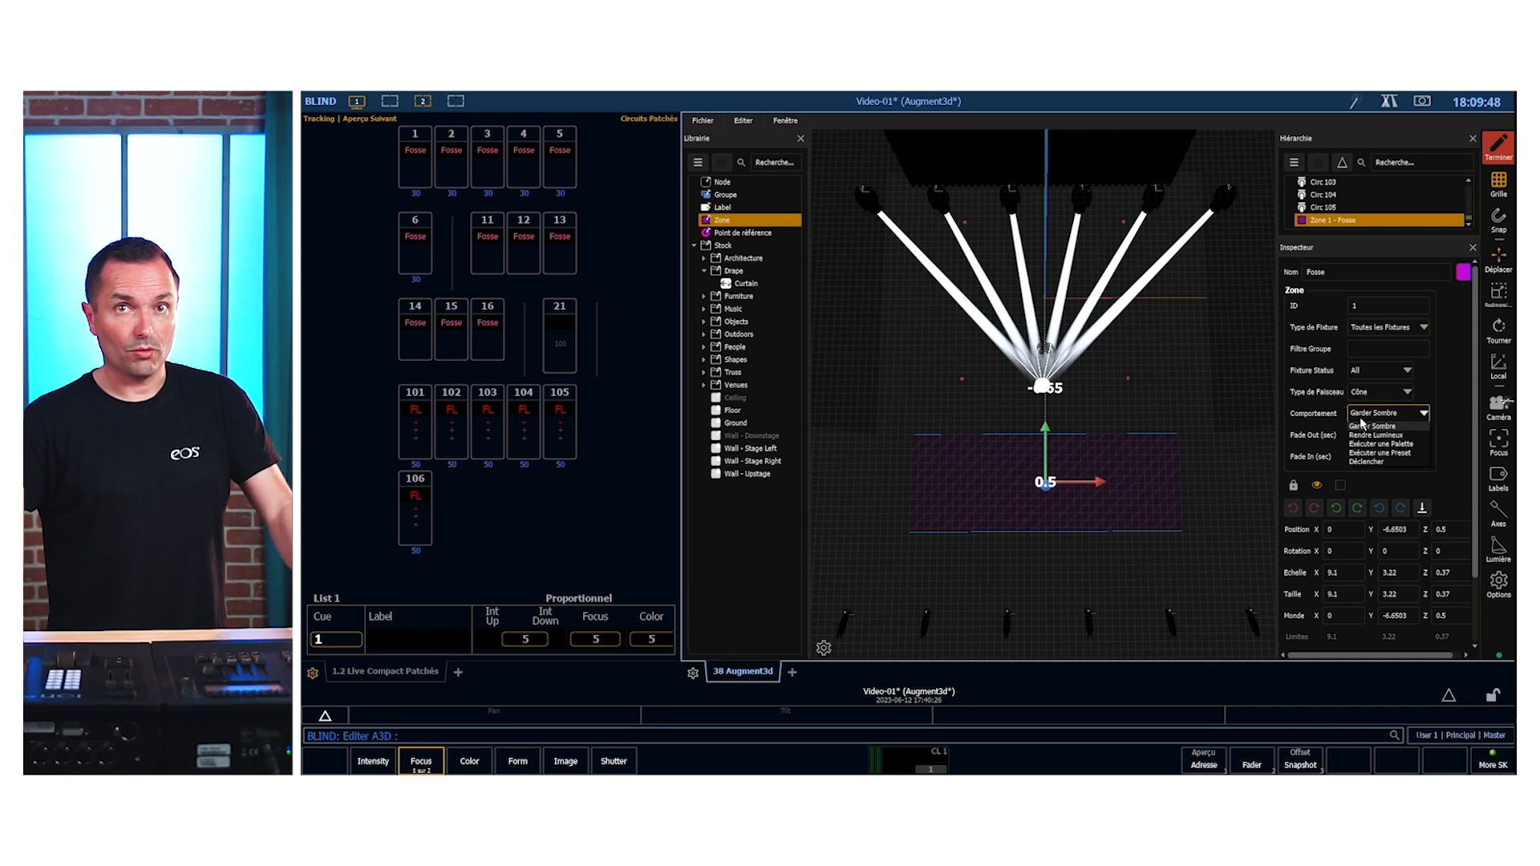
click(1370, 446)
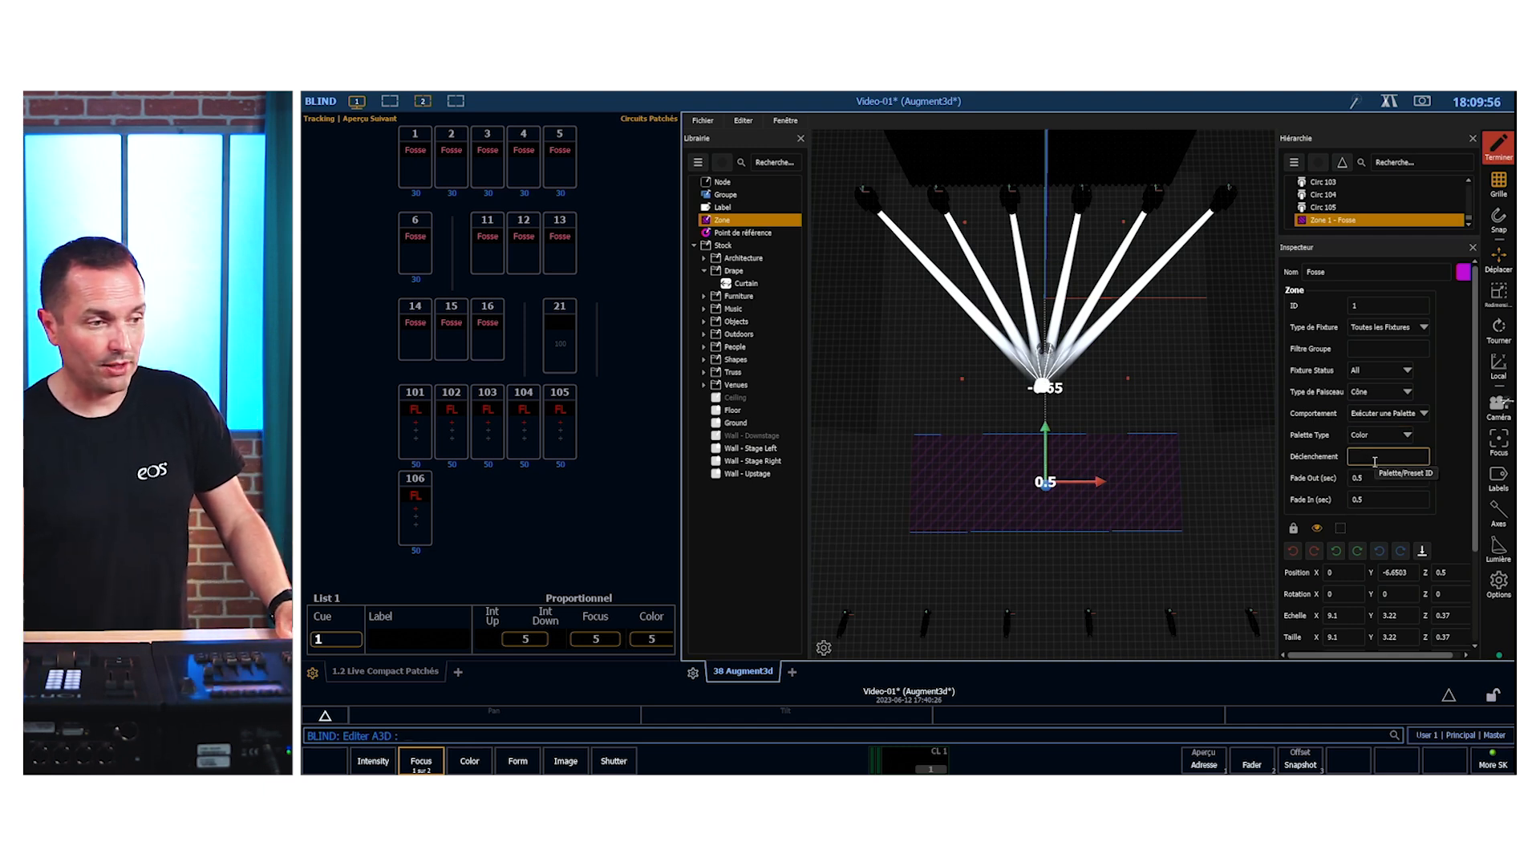
click(1375, 463)
text(1)
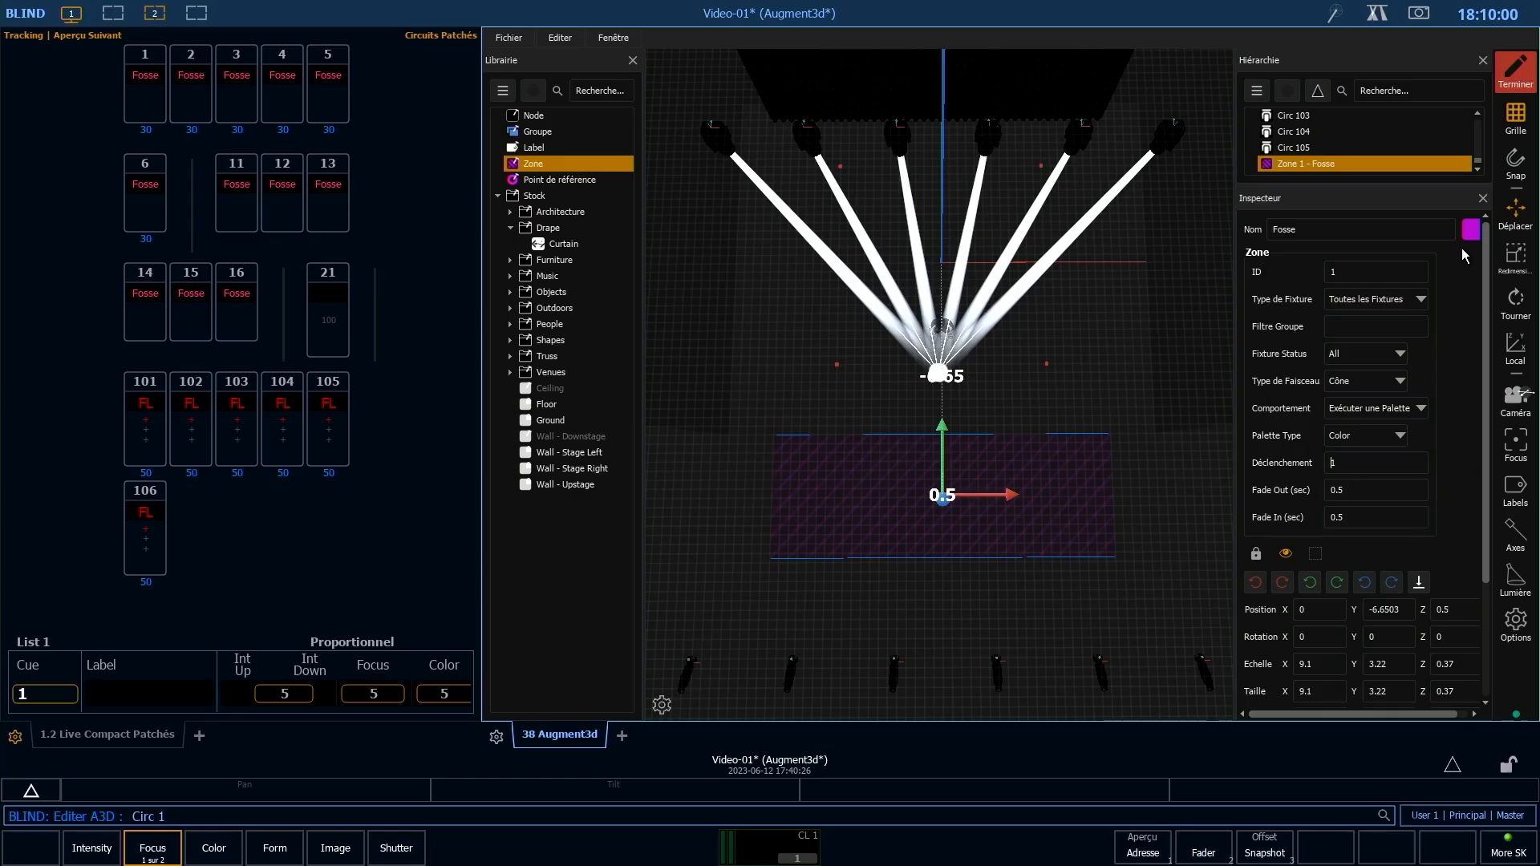
click(1522, 79)
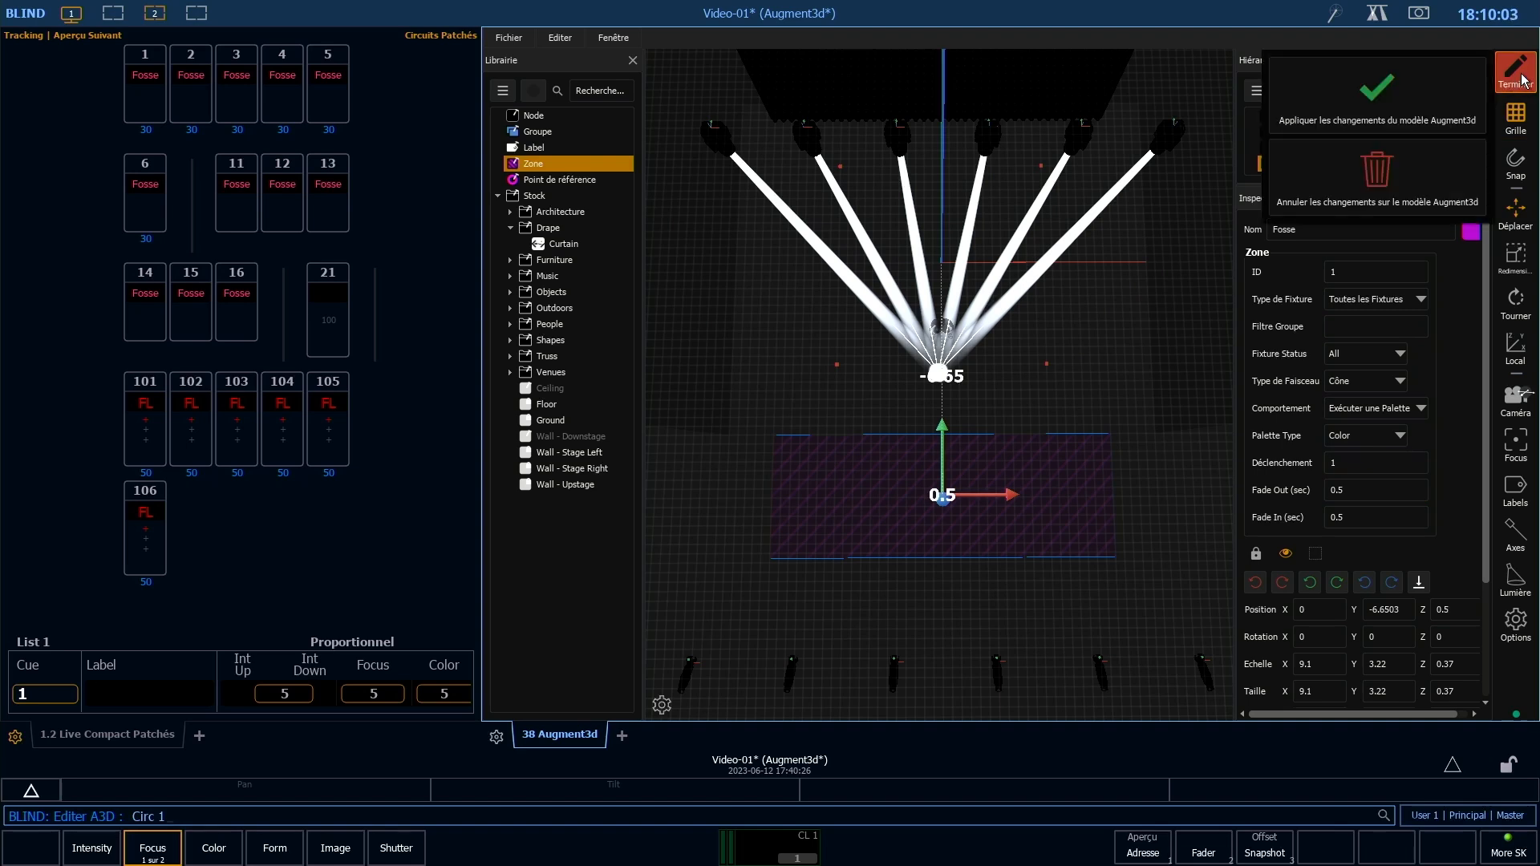
click(1399, 122)
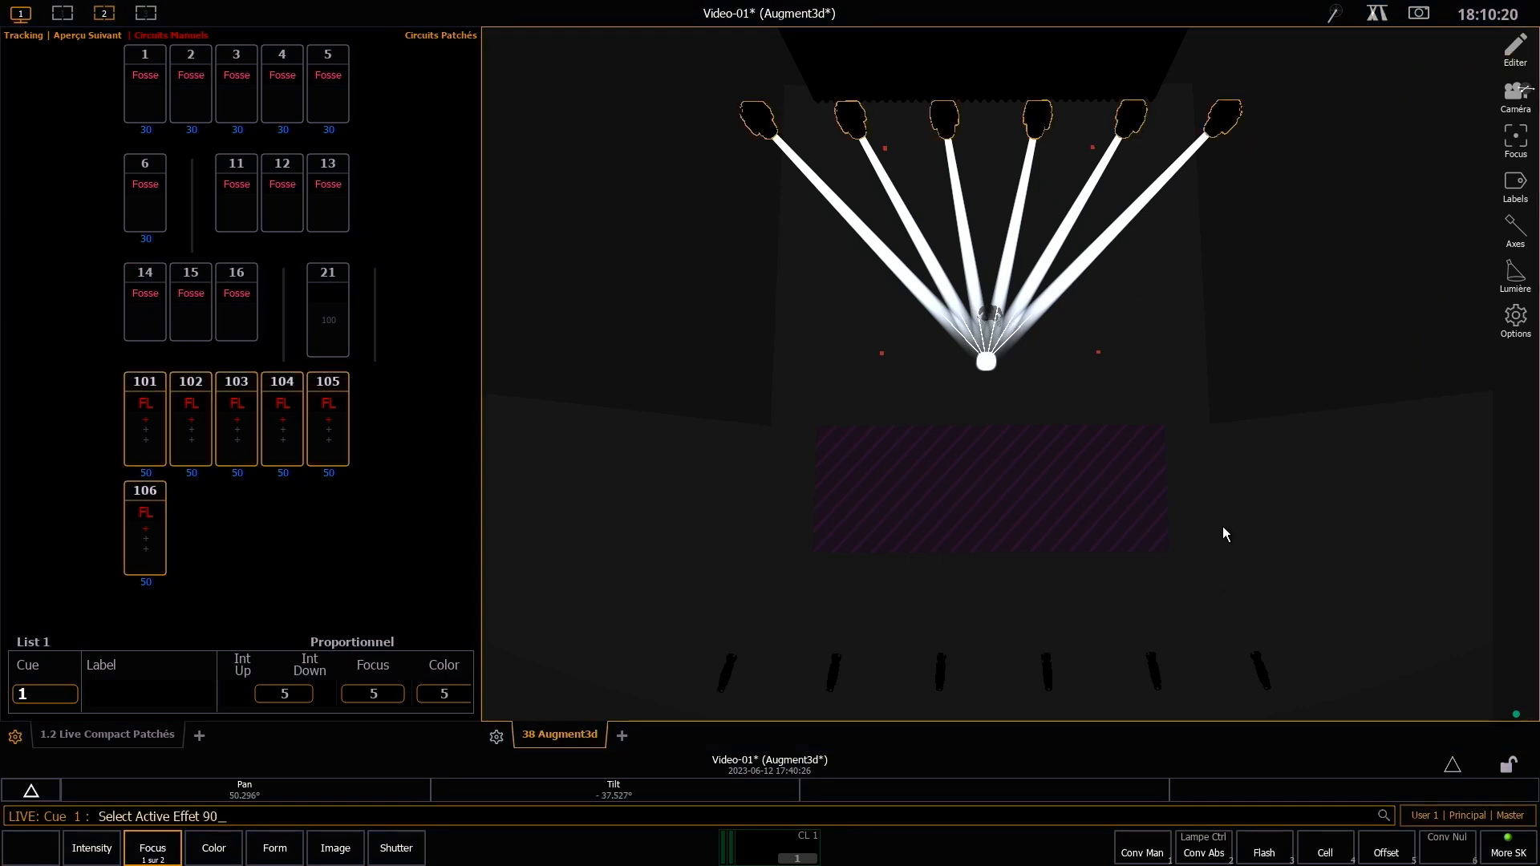
- Run effect 901 on the active circuits 101 to 106
text(1)
key(Return)
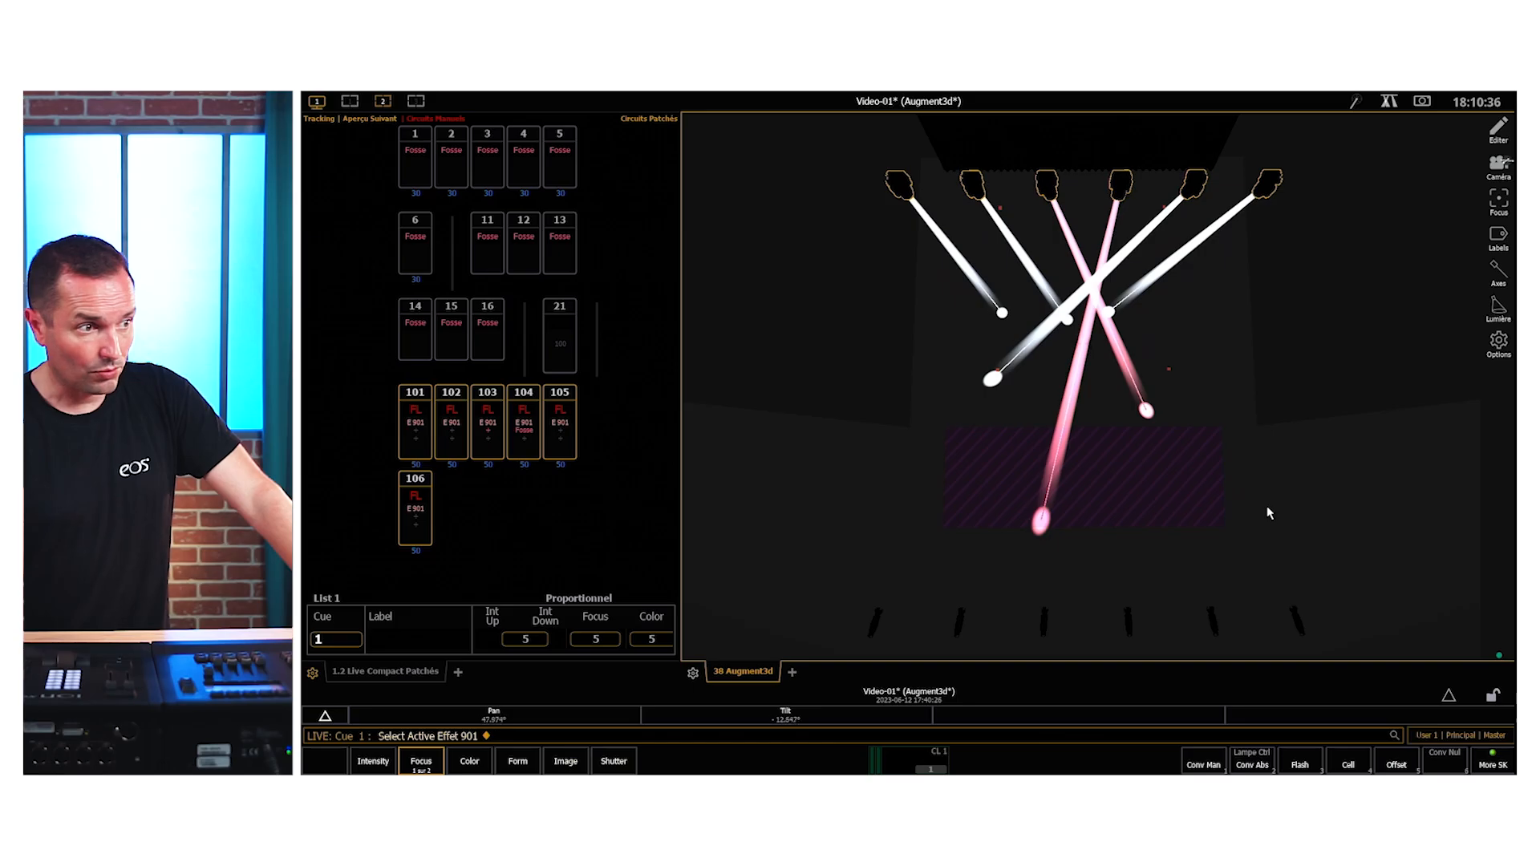
- Set the Fosse zone's Fade Out and Fade In times to 0 seconds and apply the Augment3d changes
click(1500, 136)
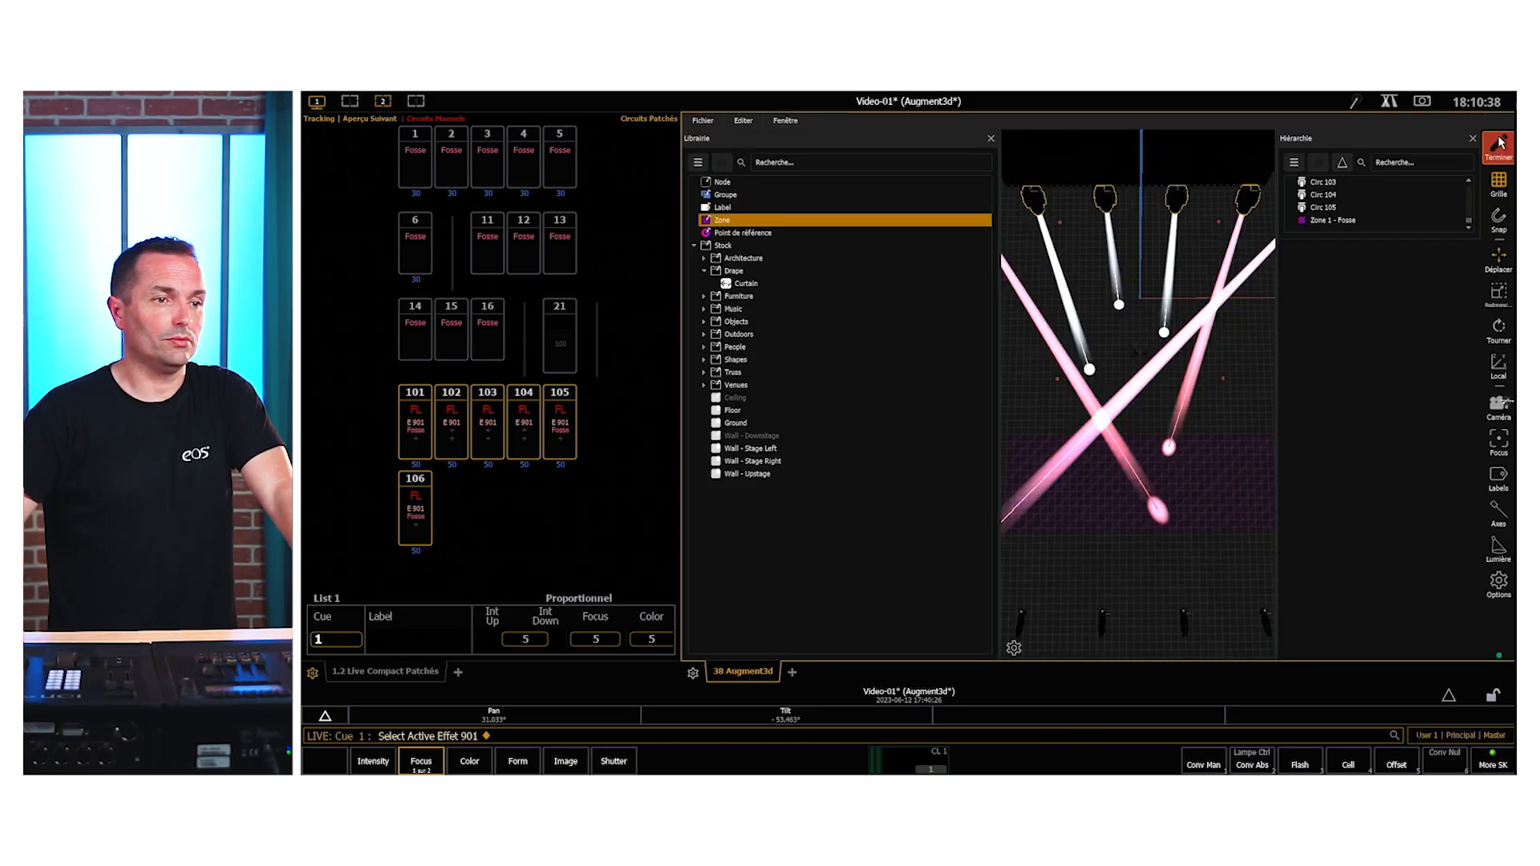
click(1173, 480)
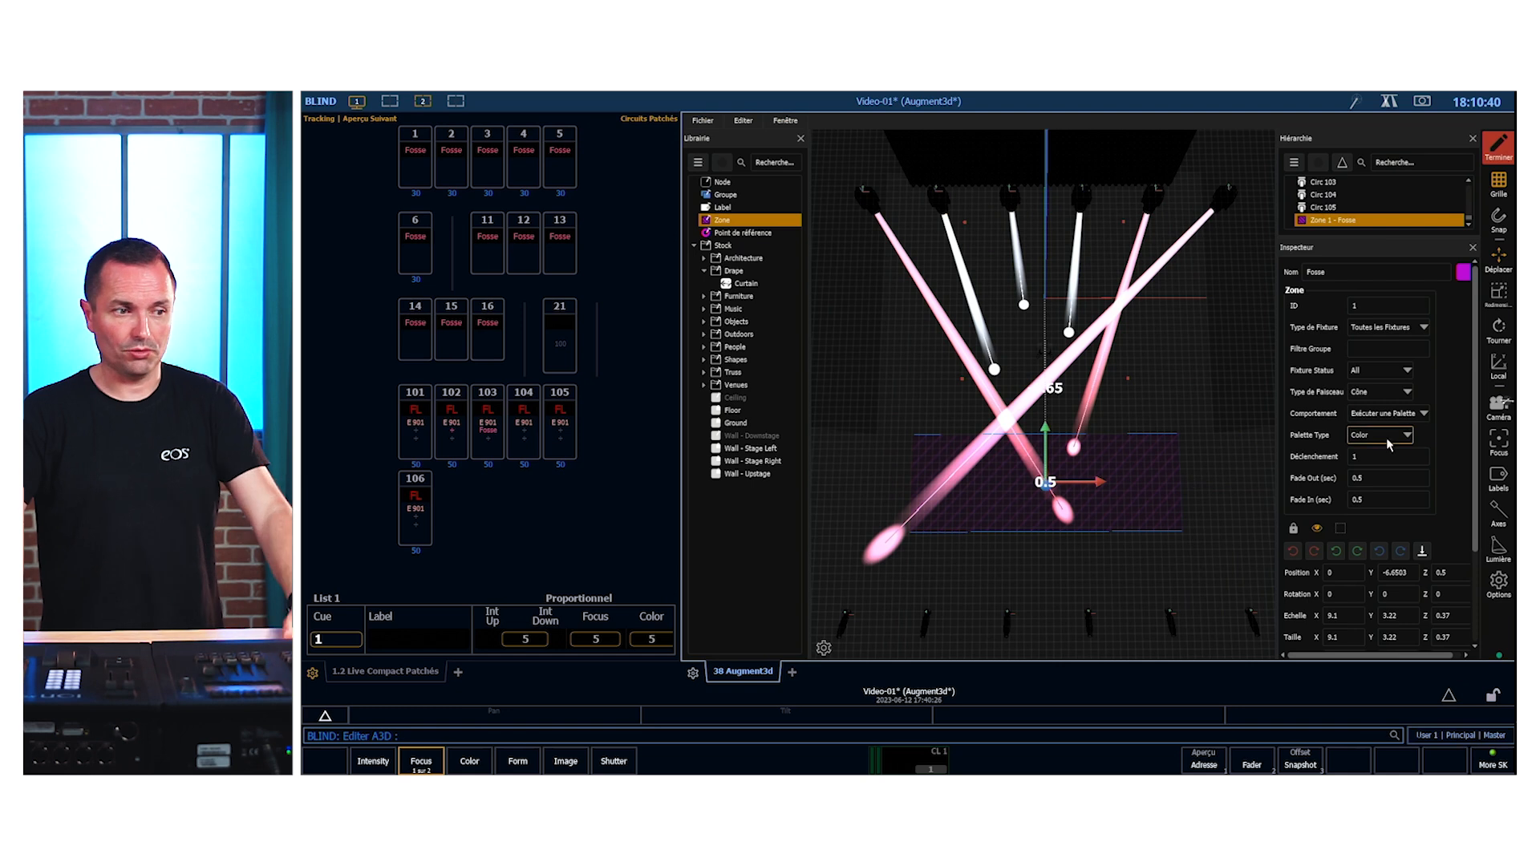
click(1316, 480)
text(0)
key(Tab)
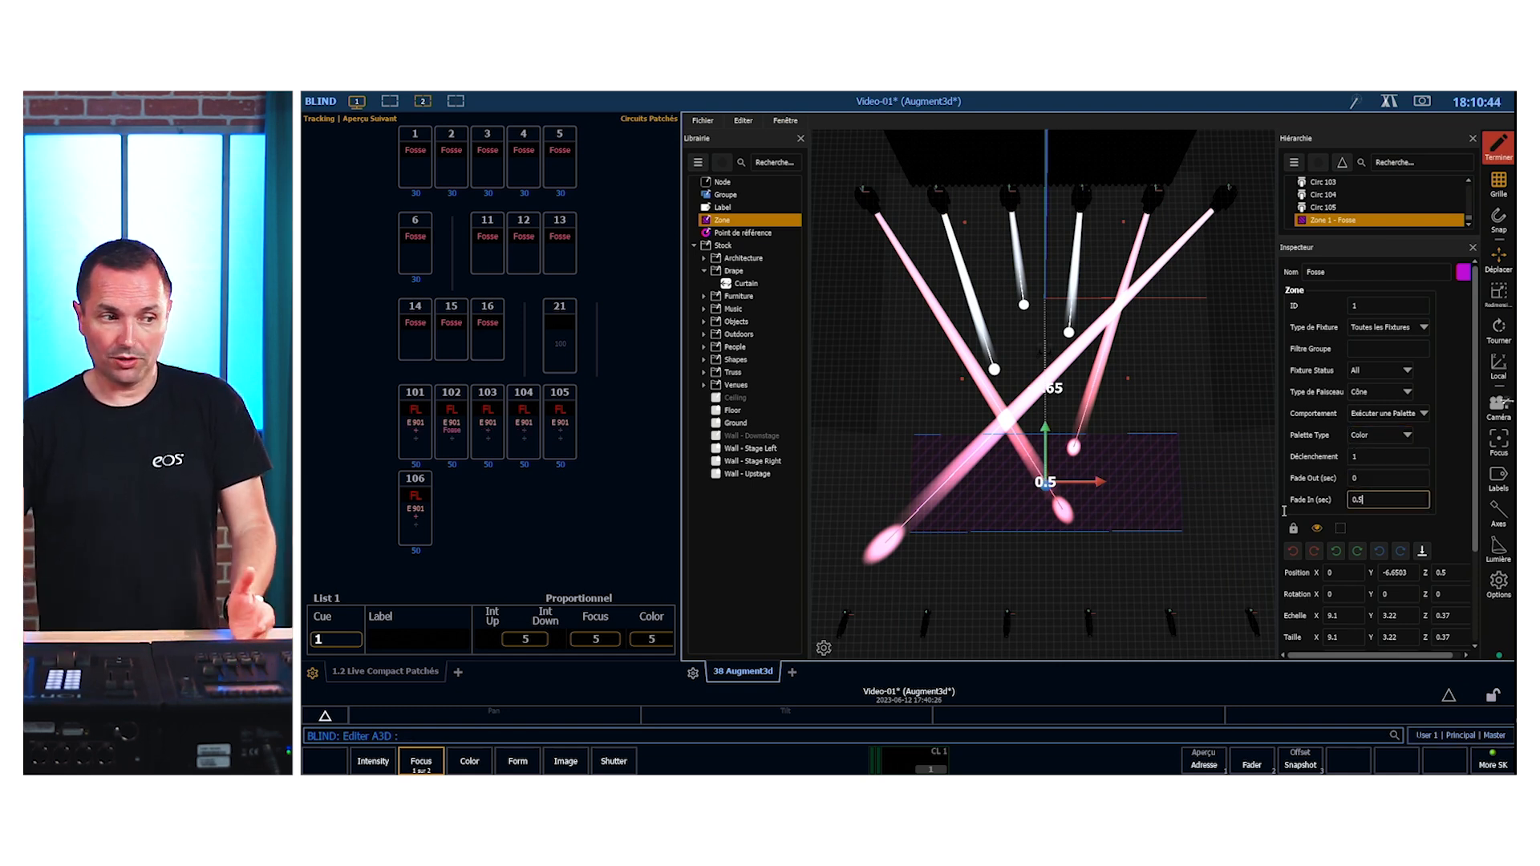
text(0)
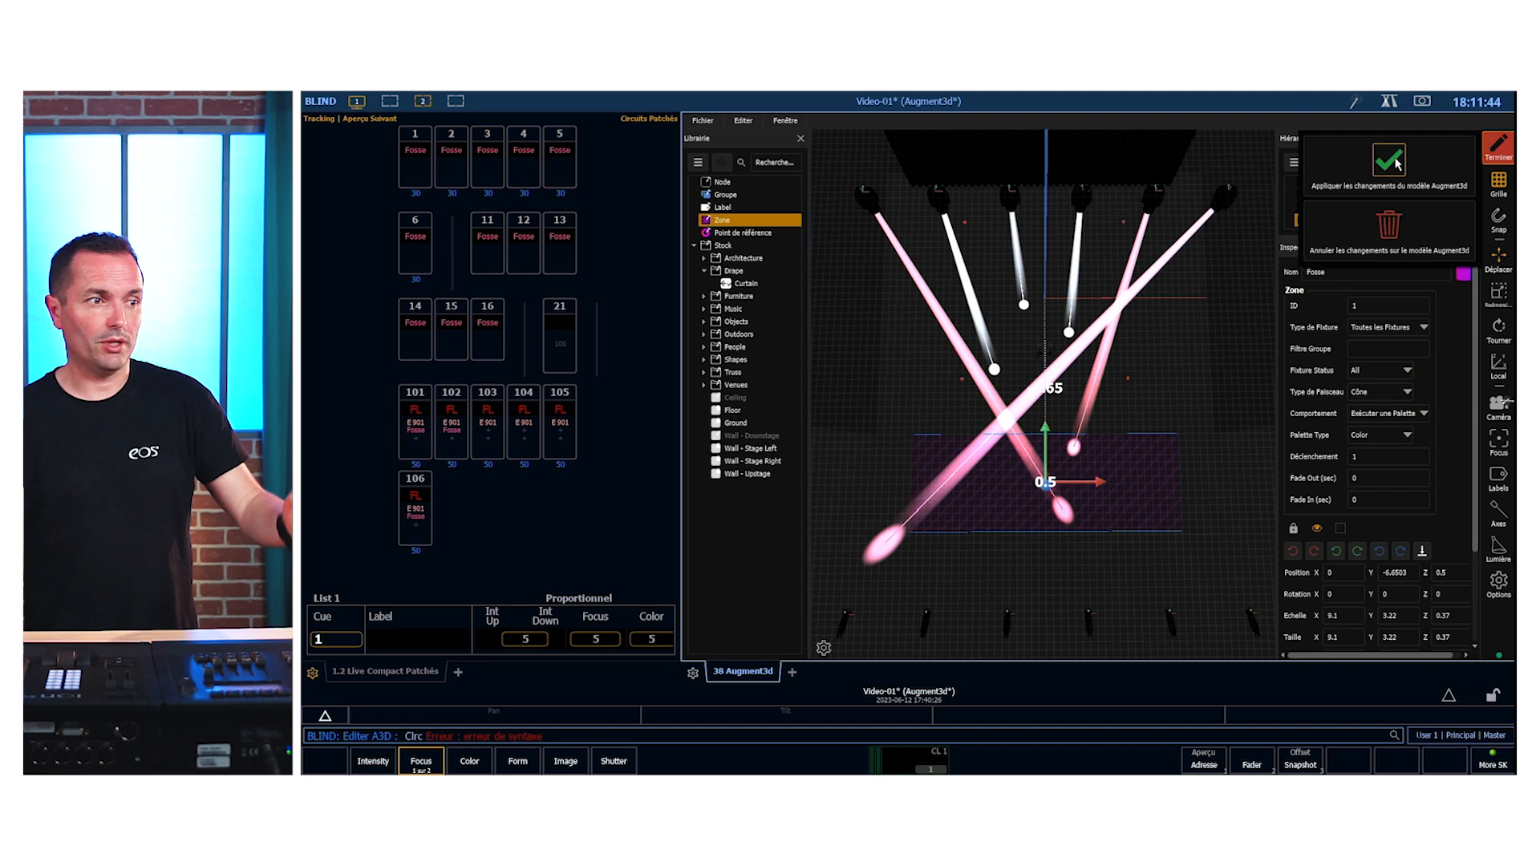
click(1389, 157)
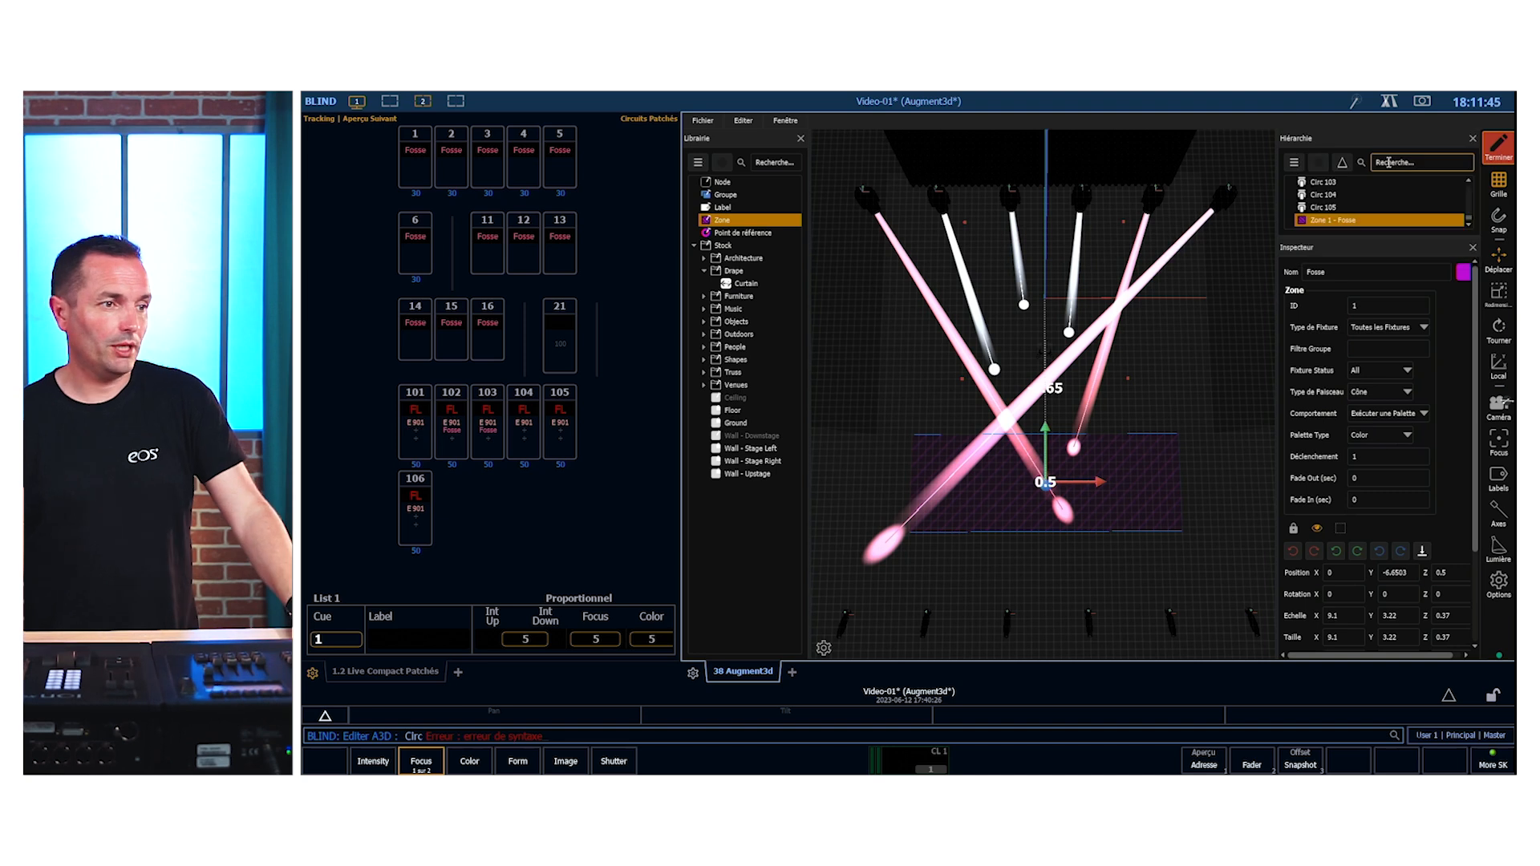
click(1498, 147)
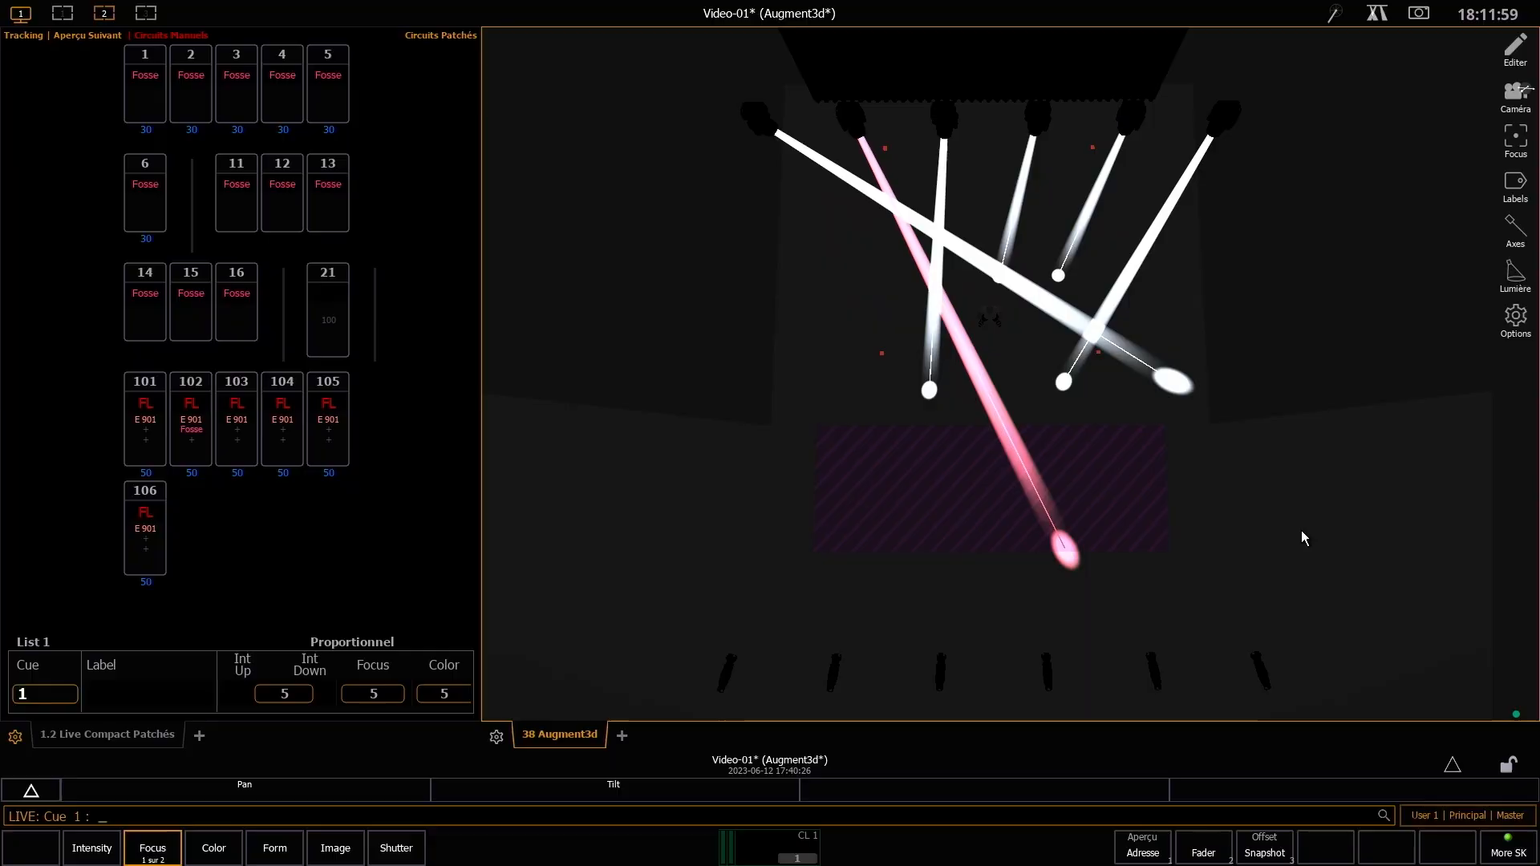
- Open the general system settings in Setup and toggle the Zones option
key(Escape)
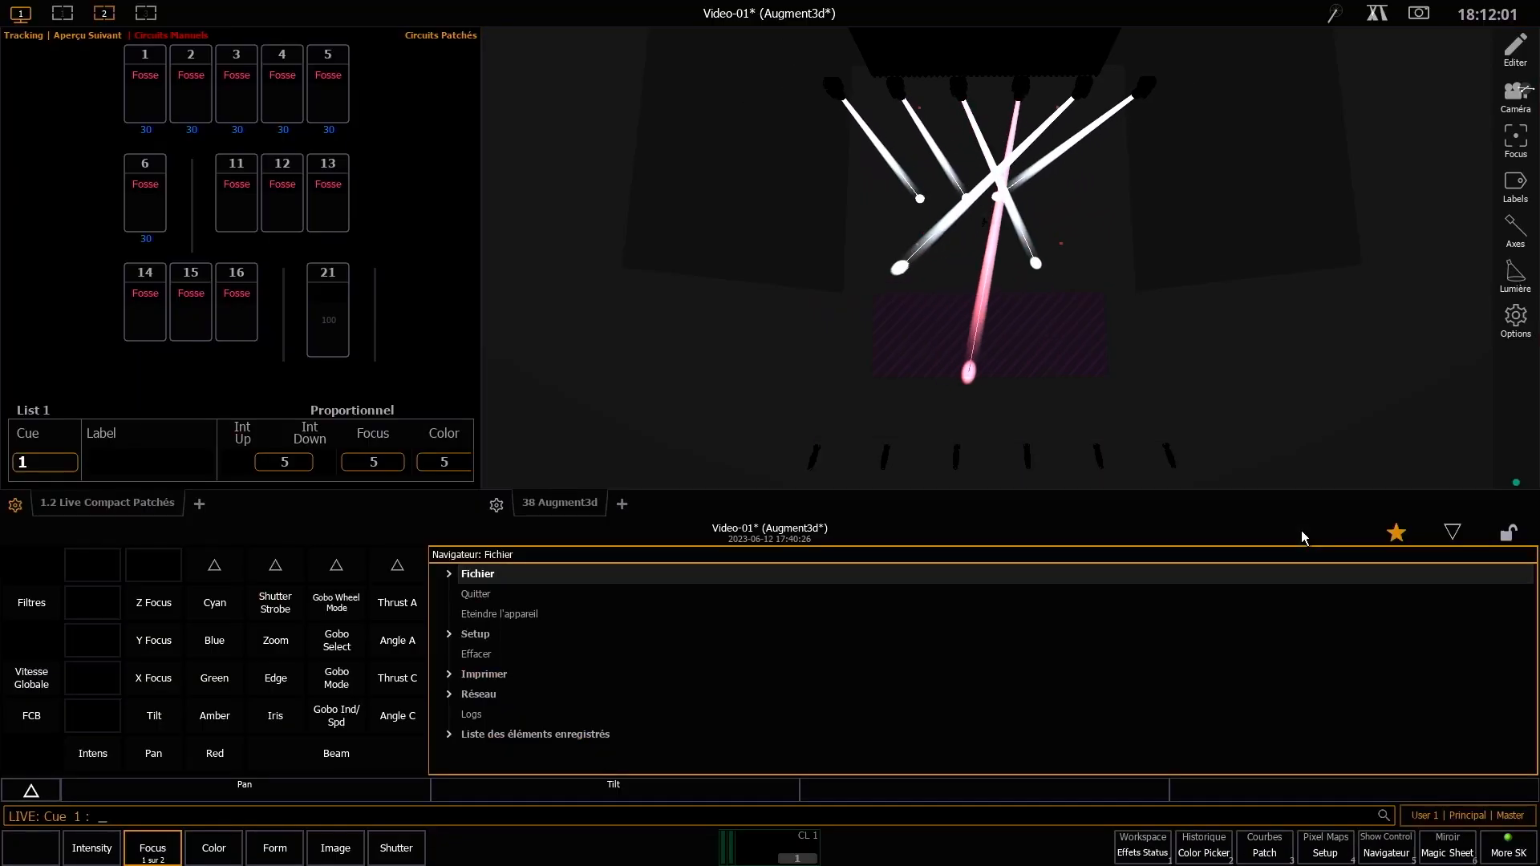
key(Down)
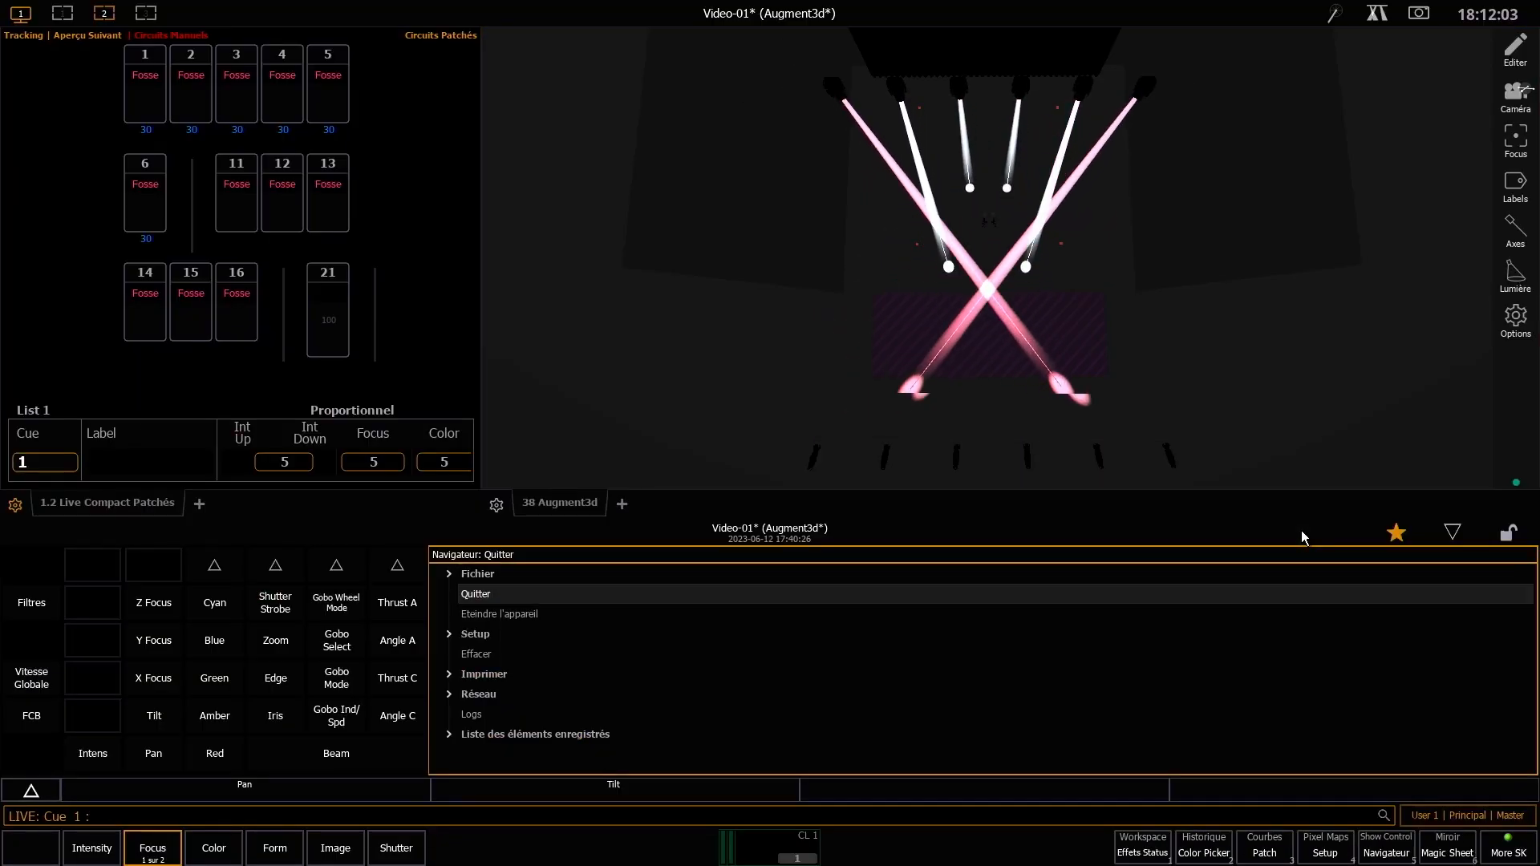
key(Down)
key(Down)
key(Right)
key(Down)
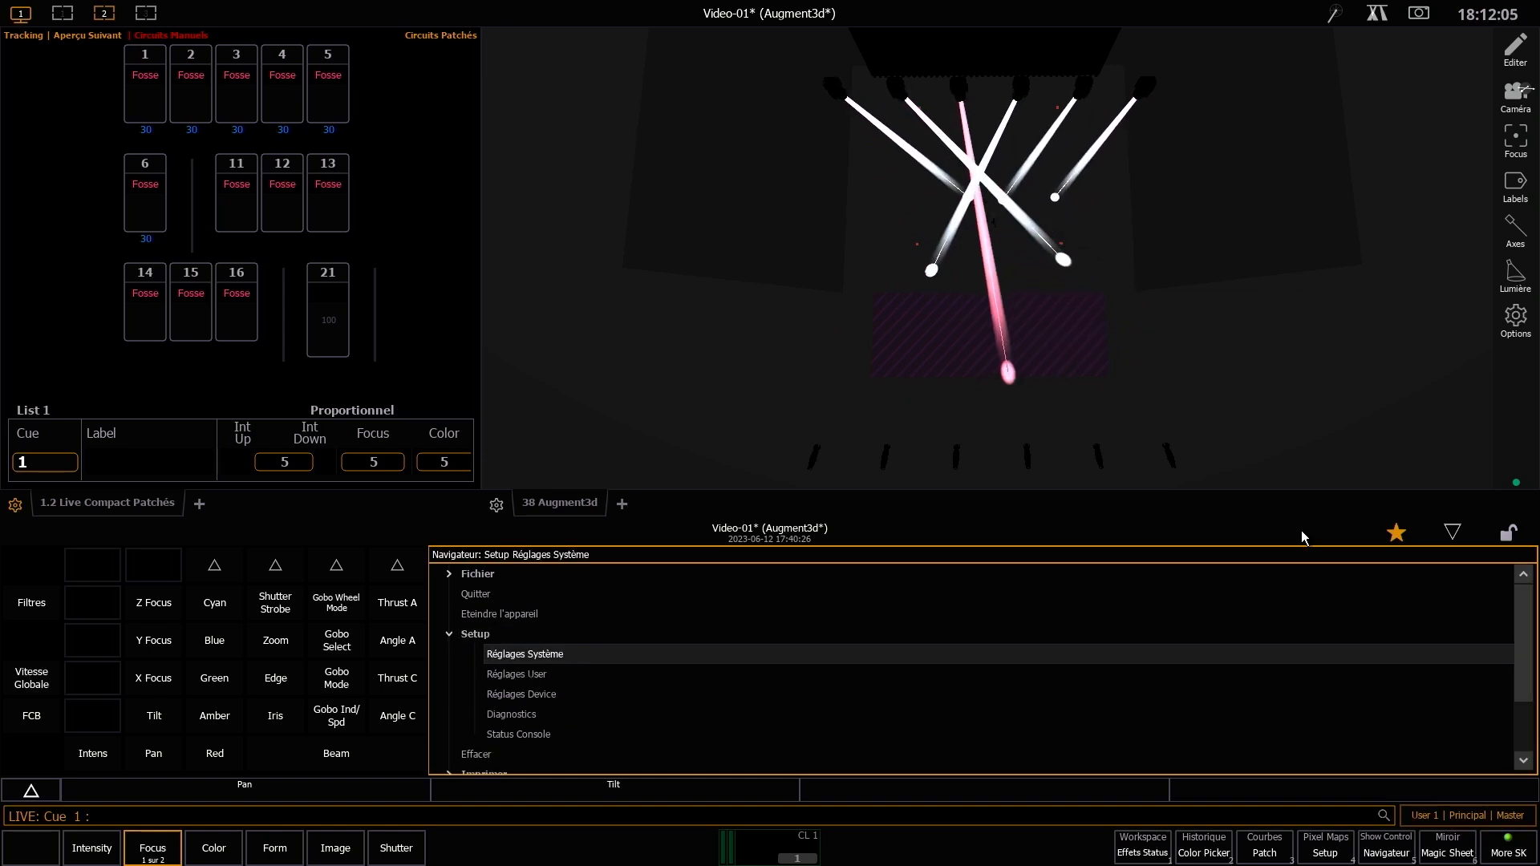
key(Return)
key(Down)
key(Up)
key(Up)
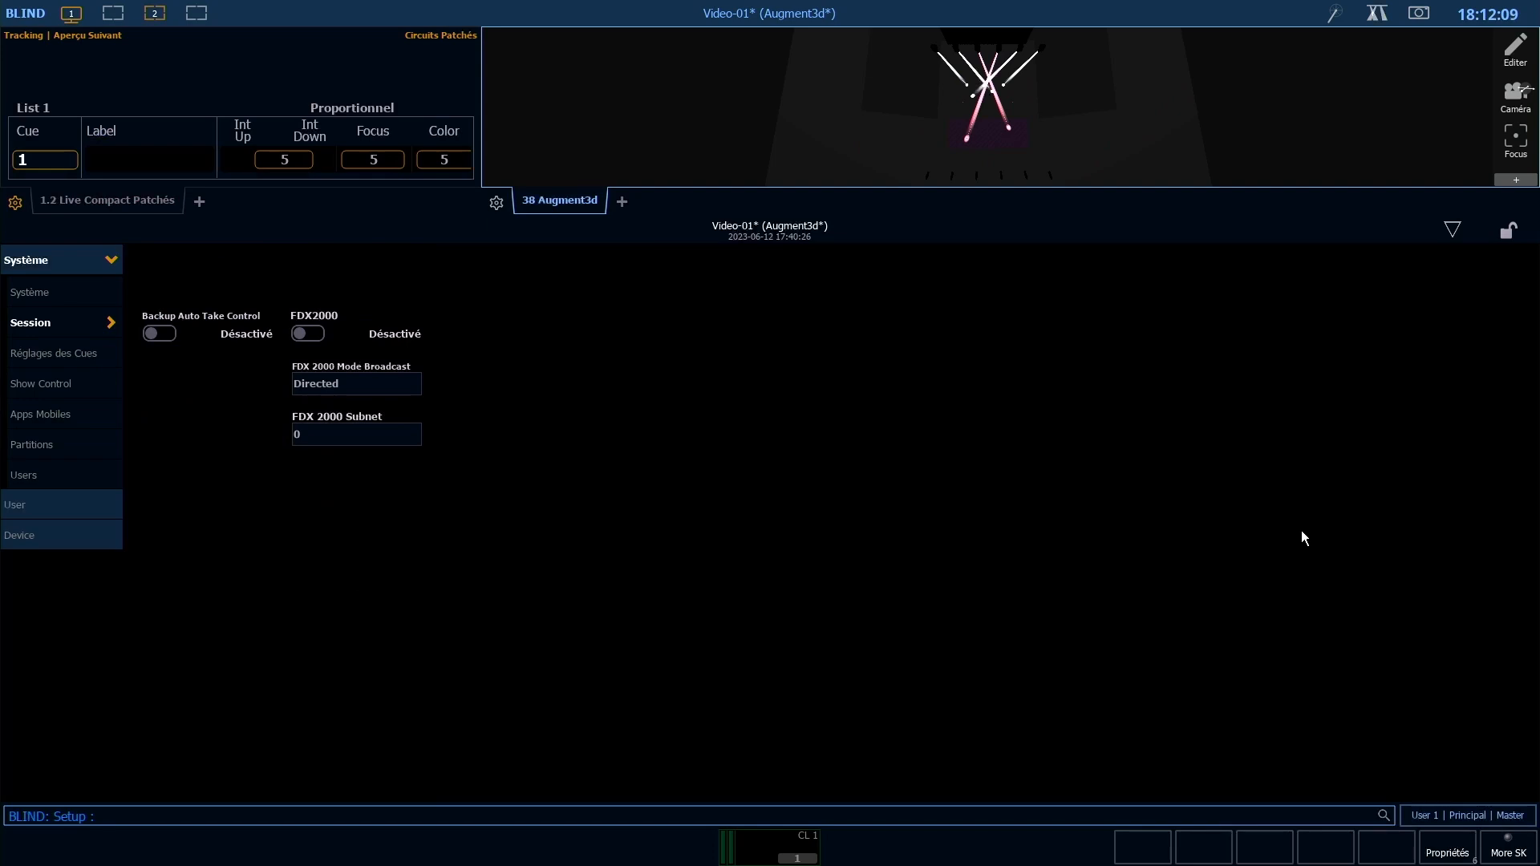
key(Up)
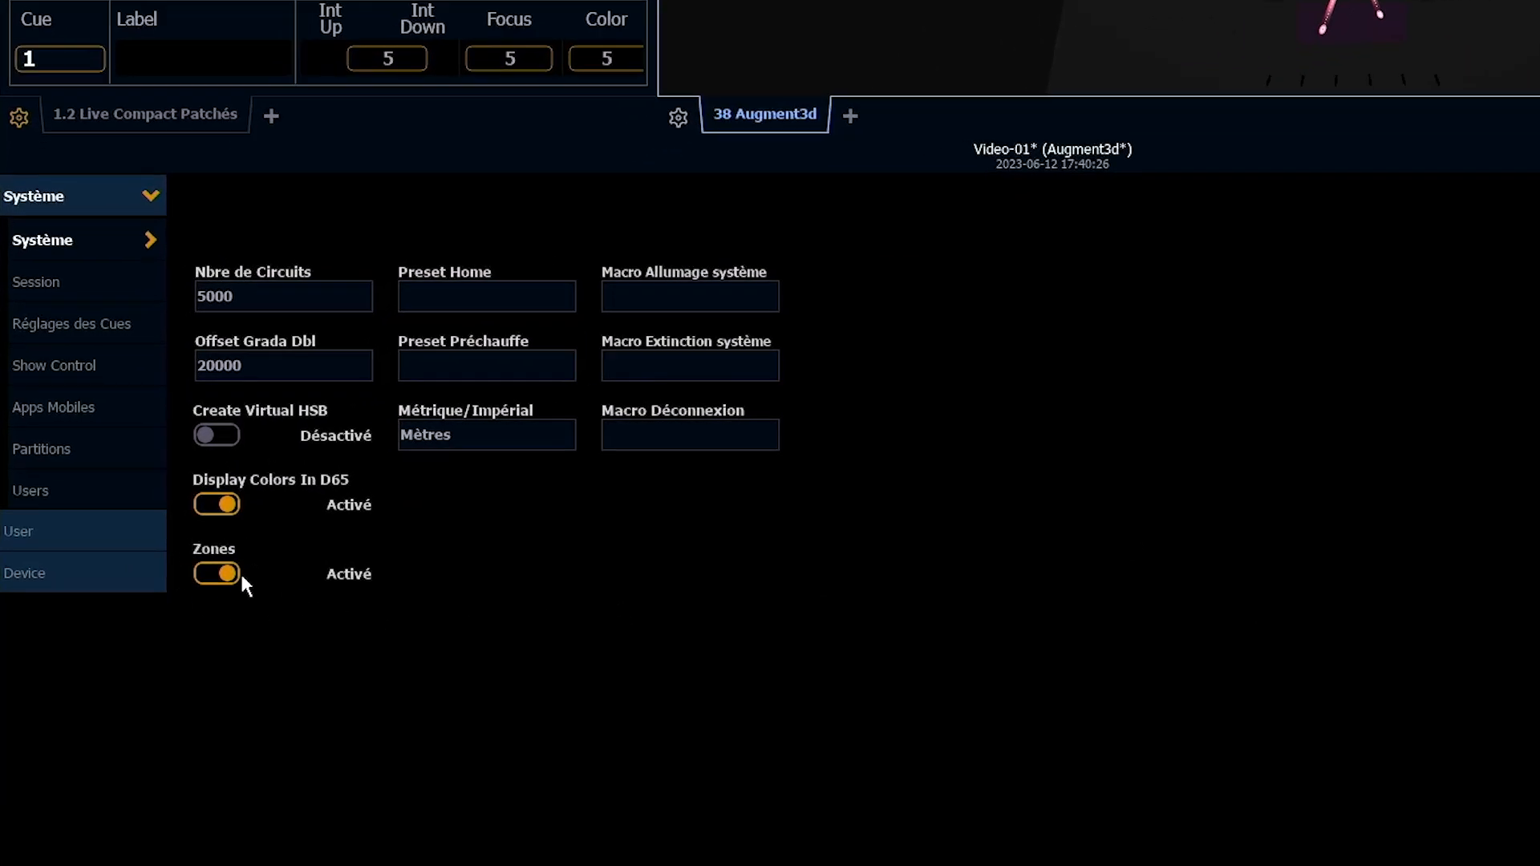
click(219, 571)
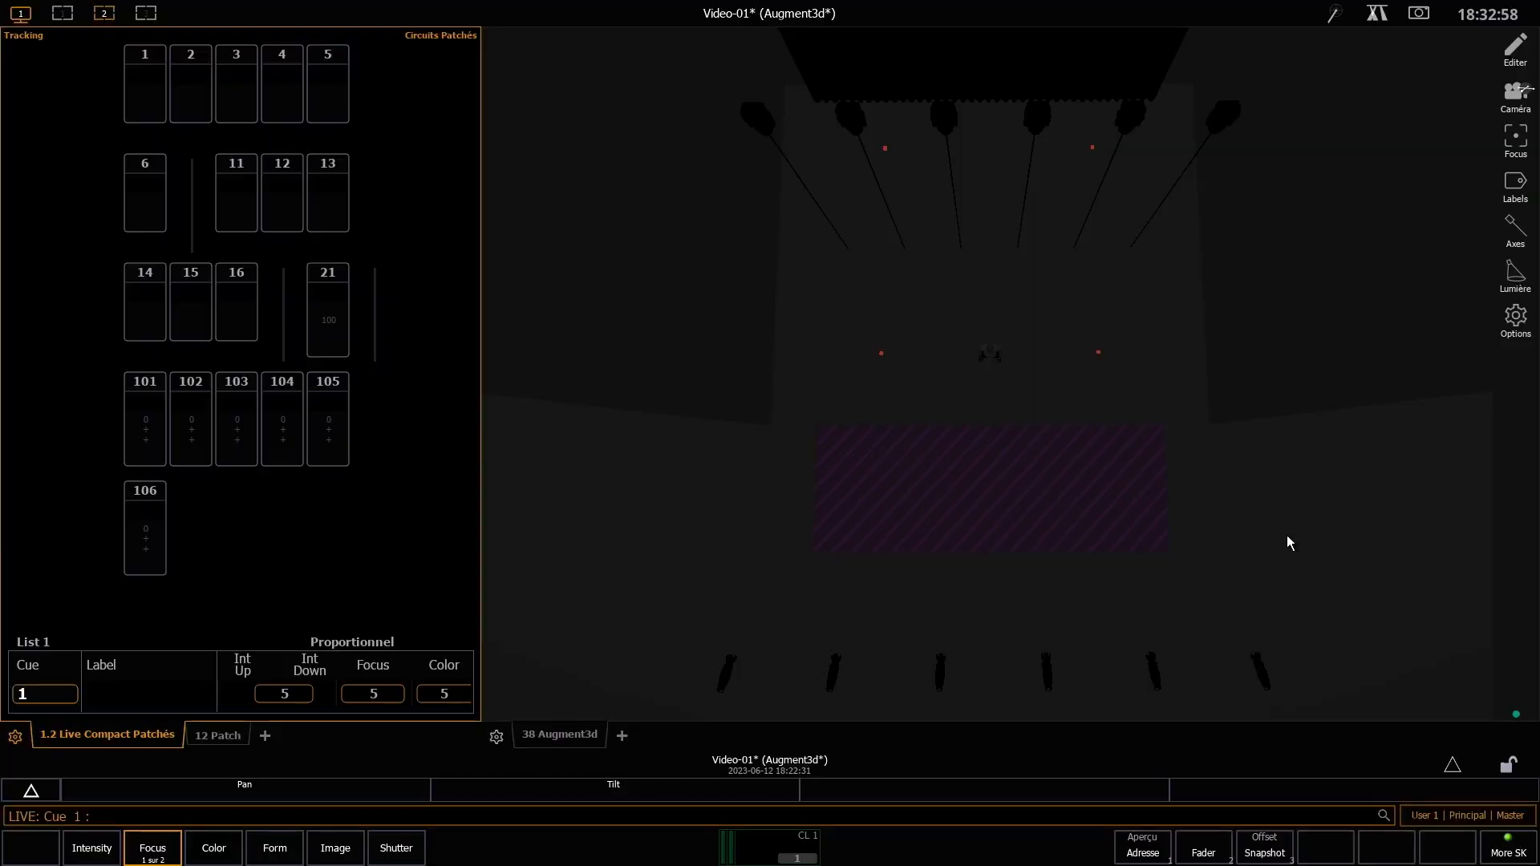
- Patch circuit 901 as an ETC Fixtures Scenic Element Movable and return to Live
key(shift+a)
key(shift+a)
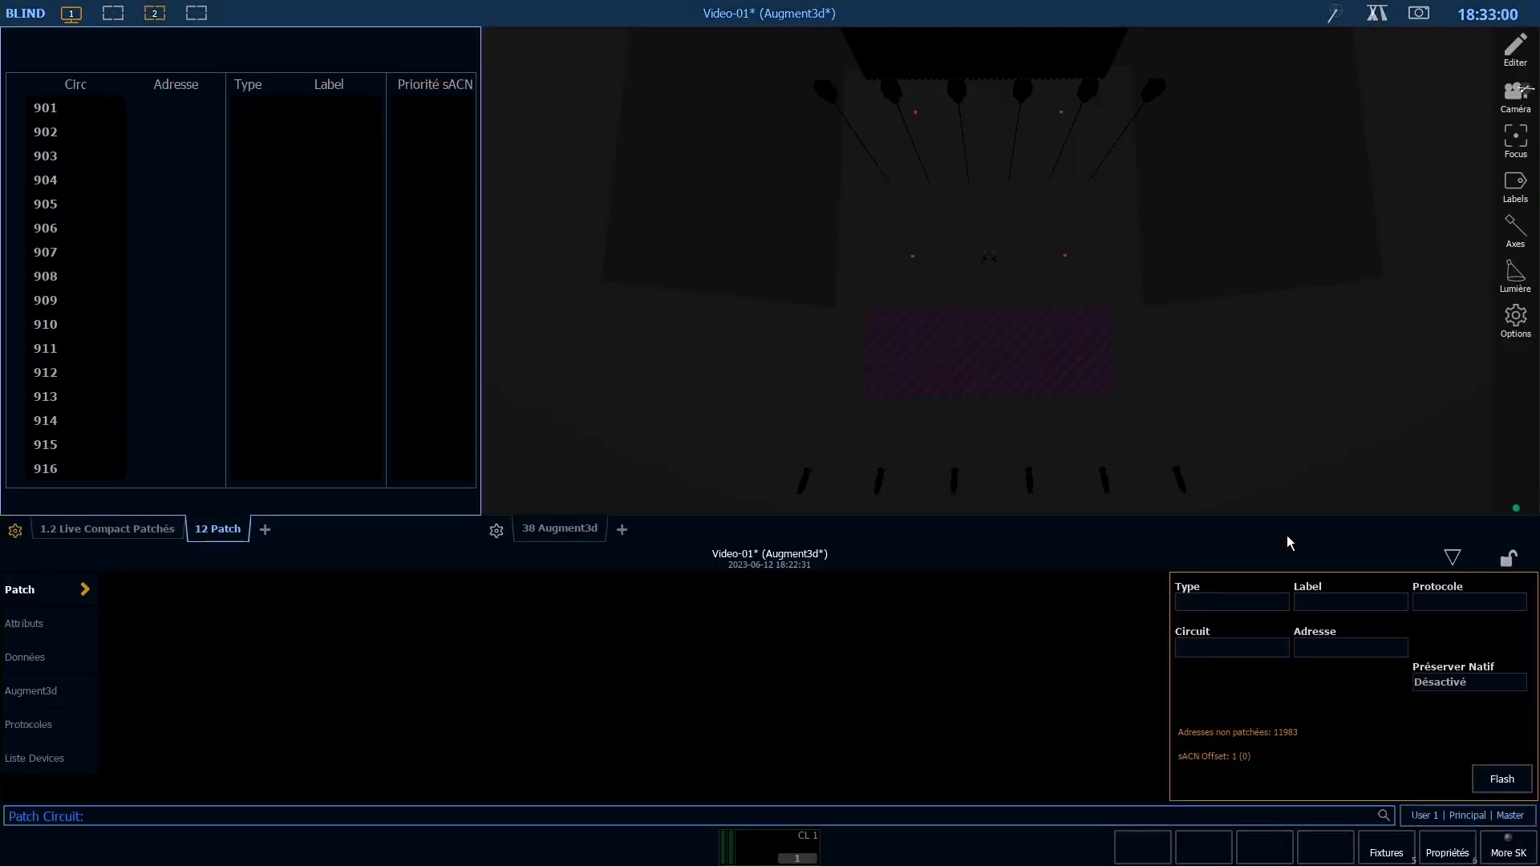
key(9)
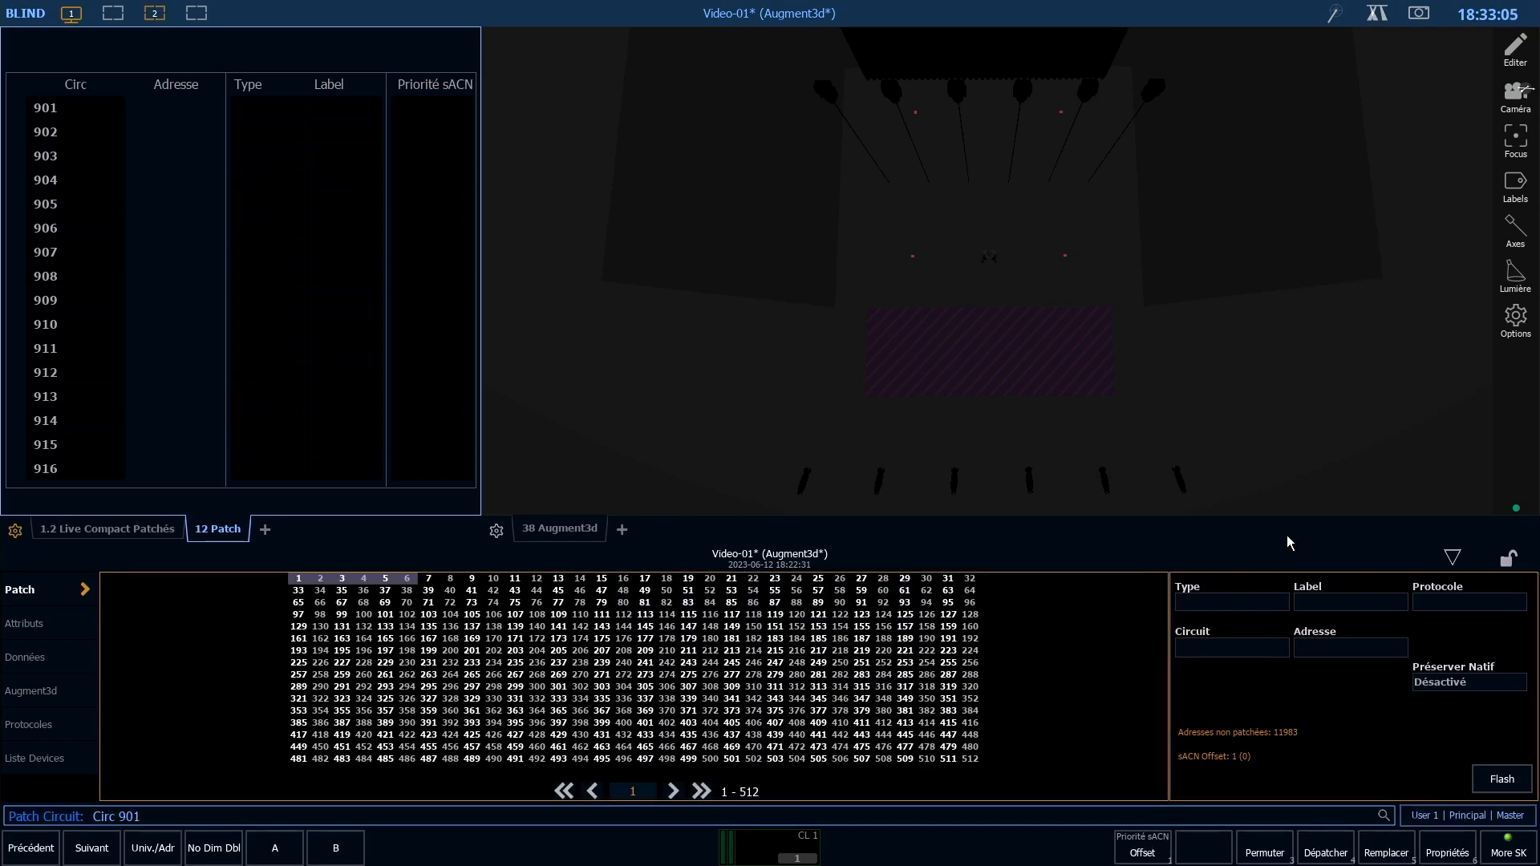
key(Return)
click(1274, 568)
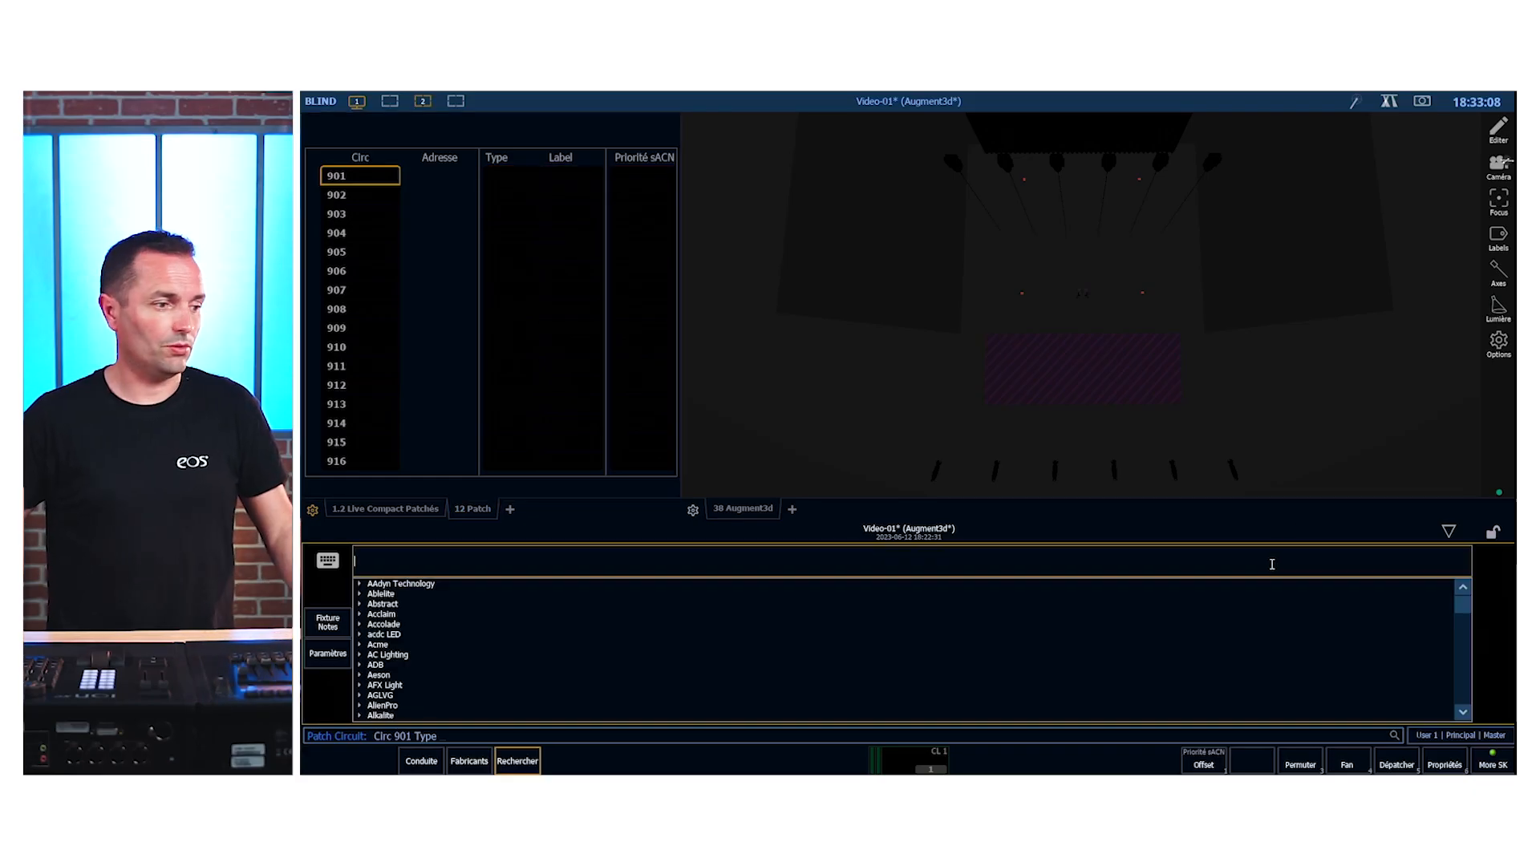
text(sem)
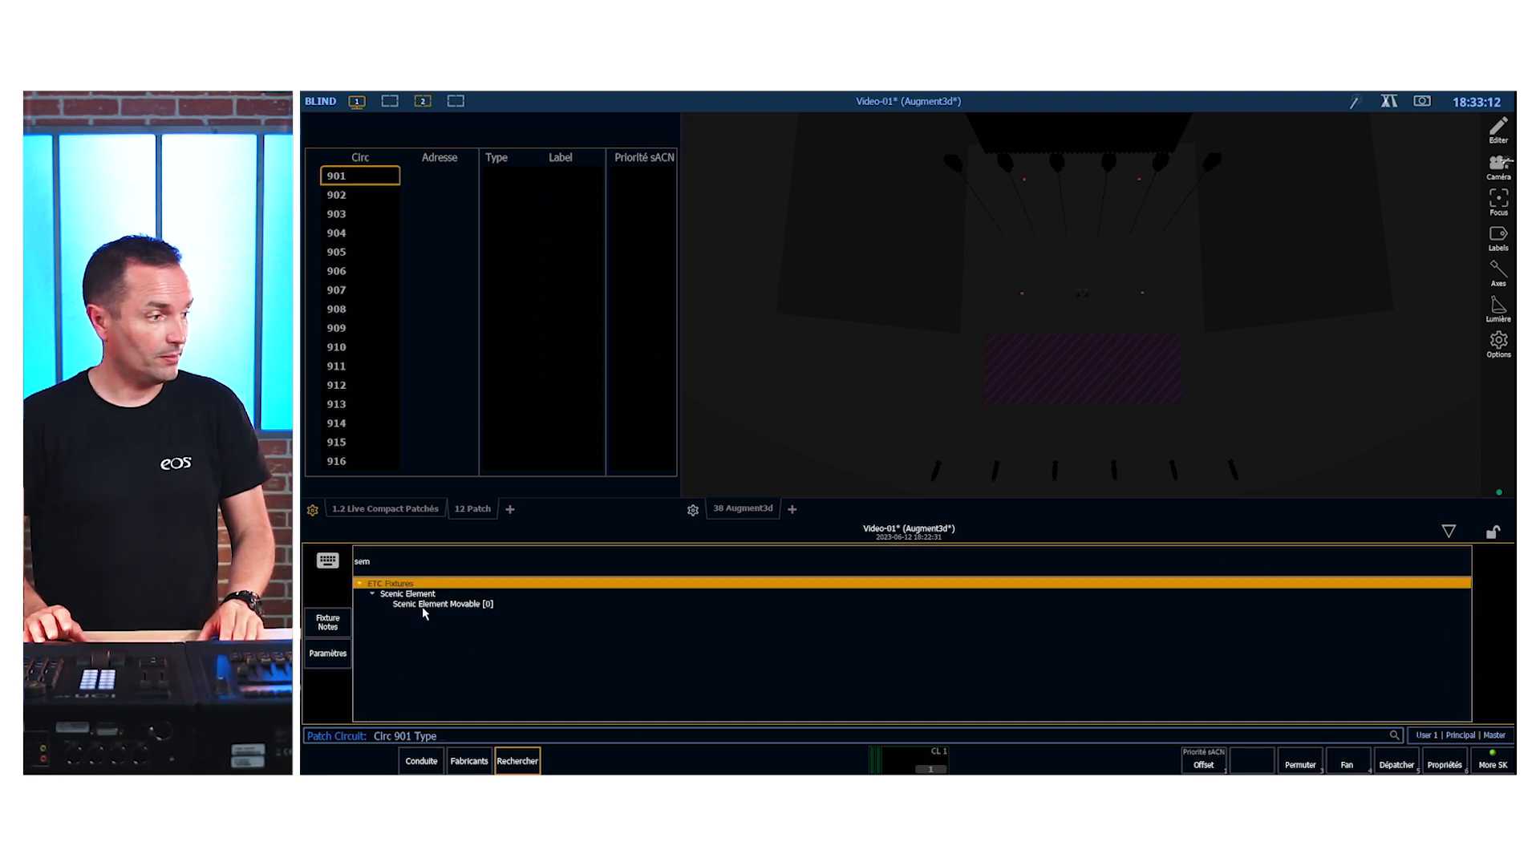
double_click(402, 606)
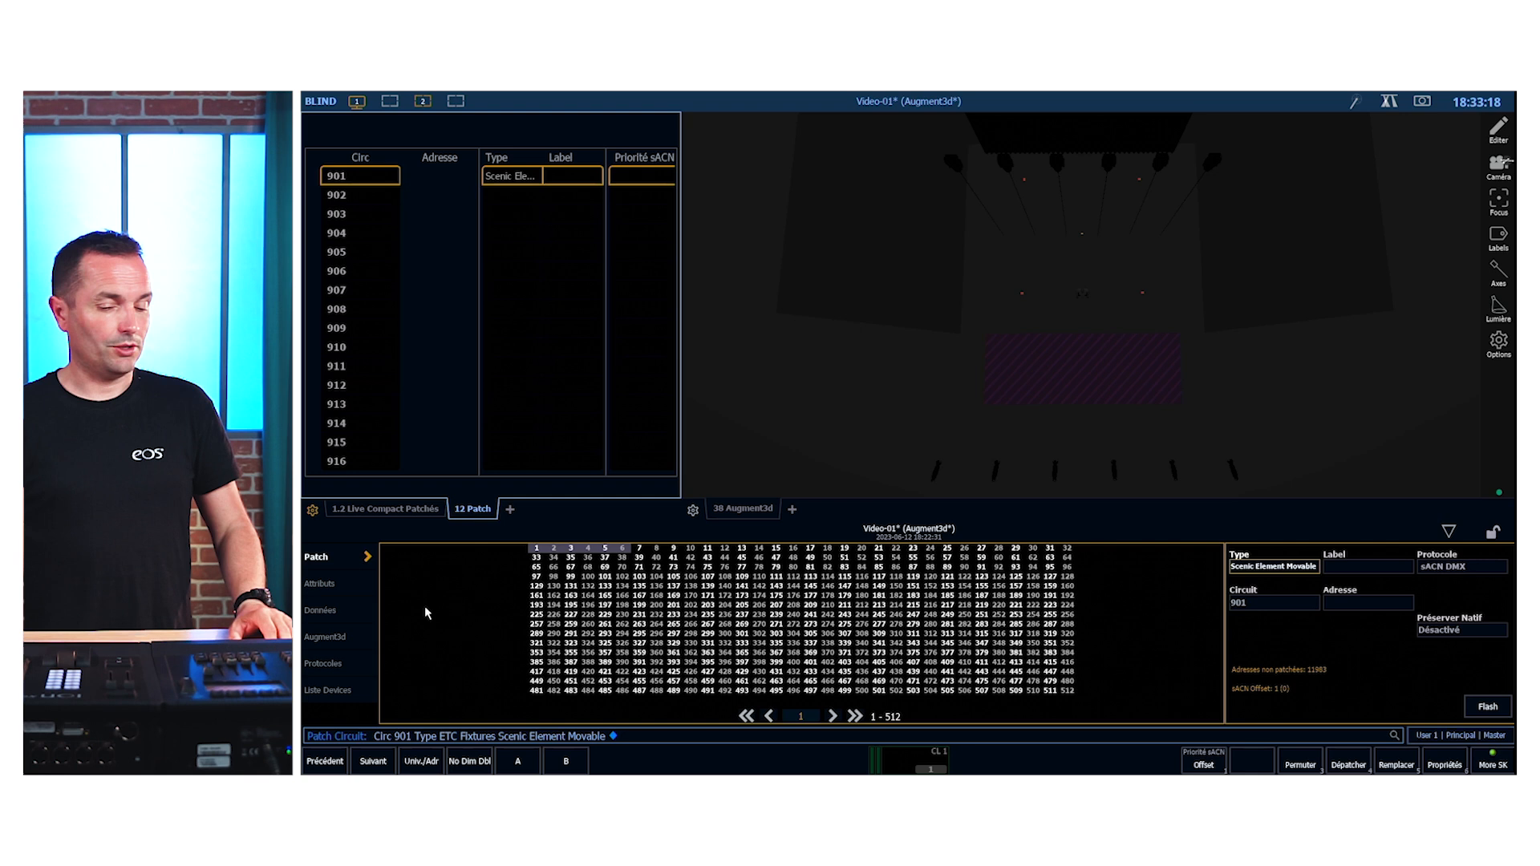
key(F3)
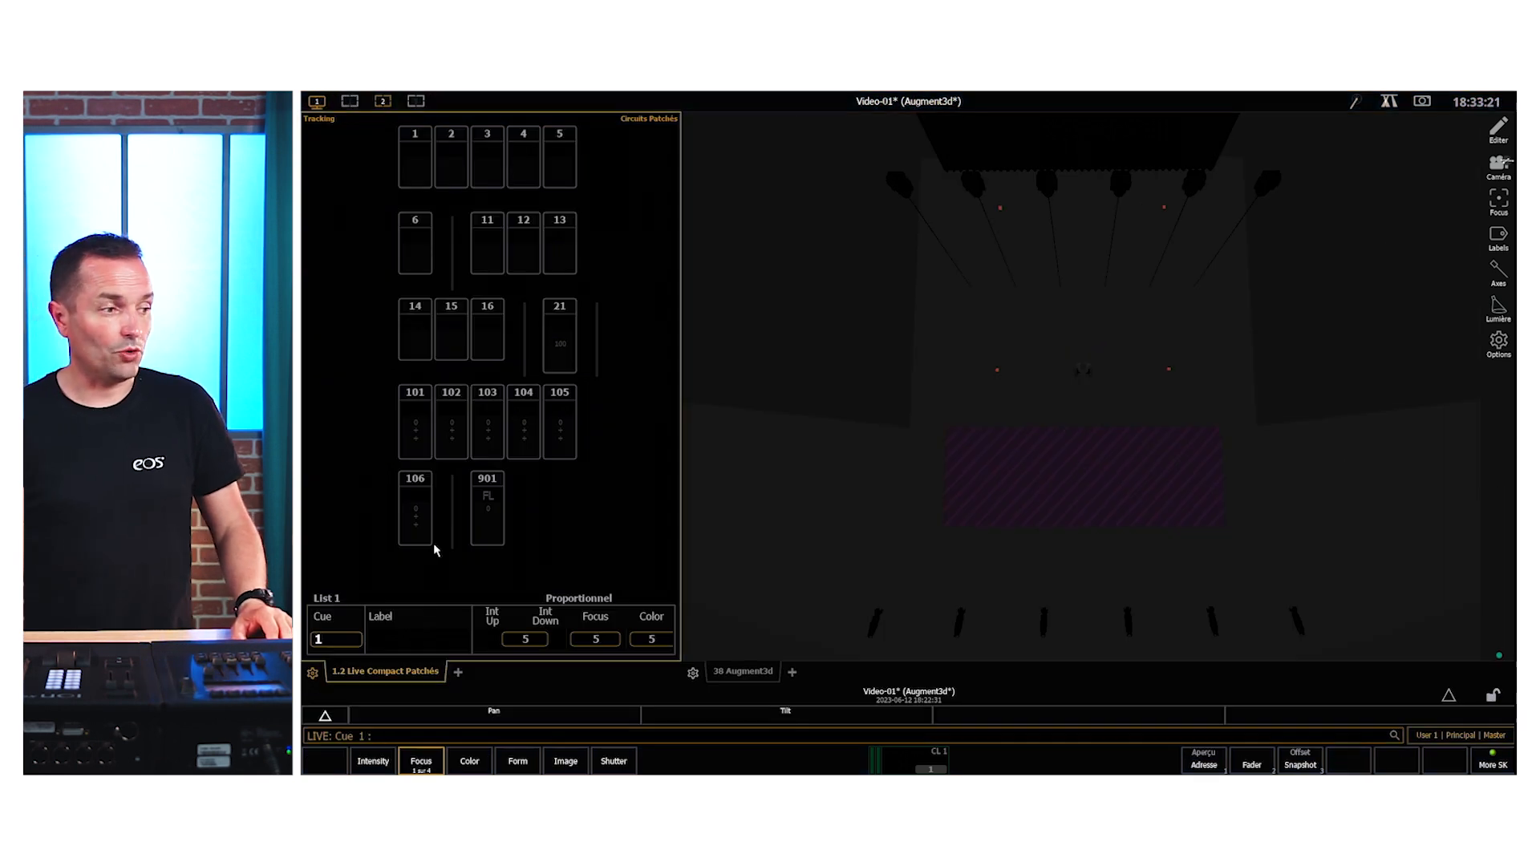
- Edit the Augment3d scene and place a second Zone from the library at centre stage
click(1497, 132)
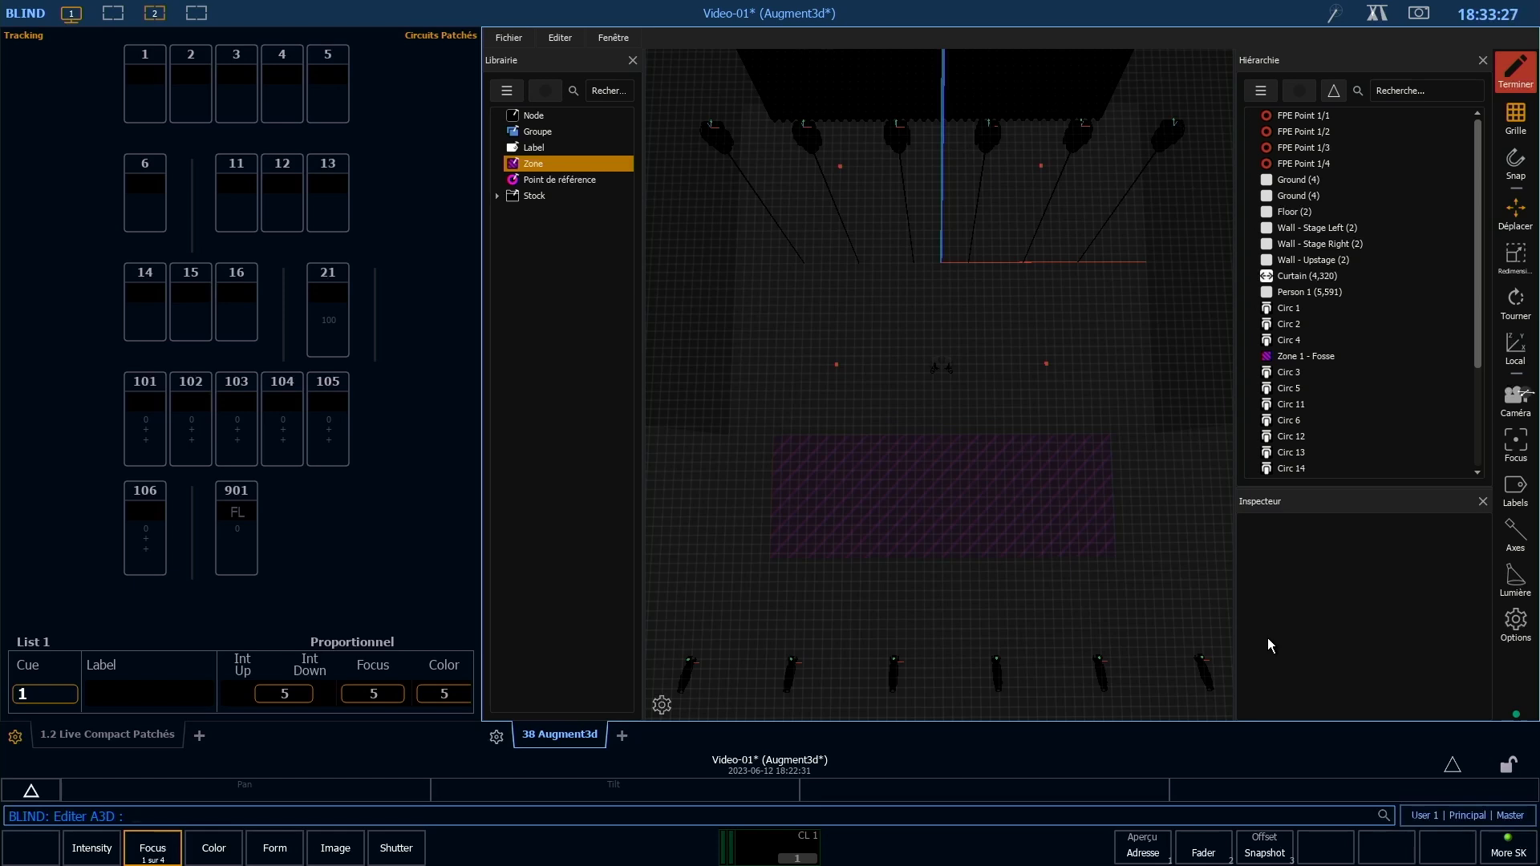
drag(529, 166, 951, 396)
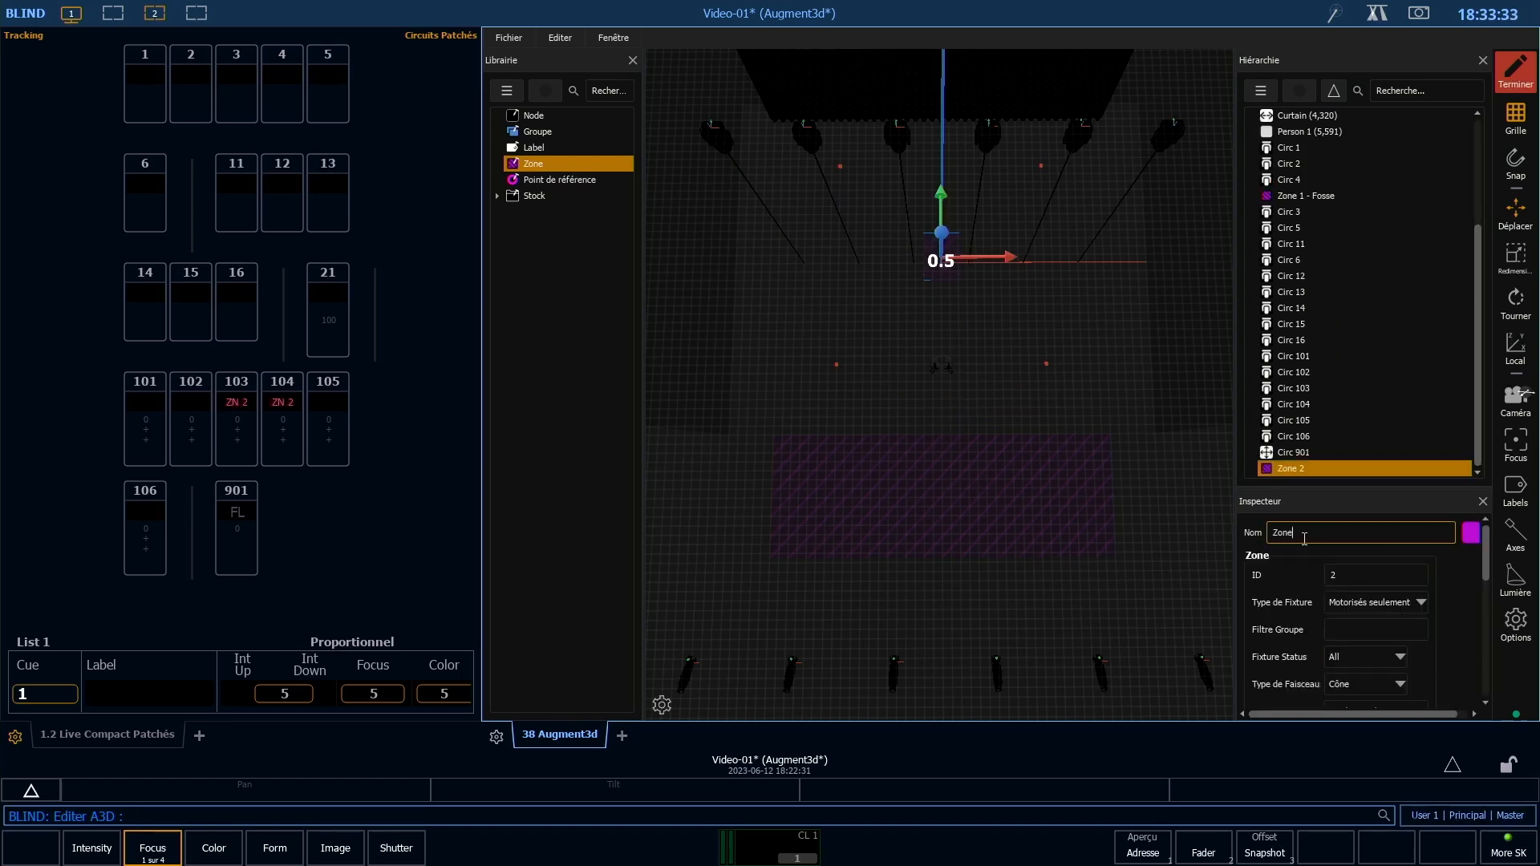
- Name the new zone SEM Zone, set its ID to 901 and its fixture type to Toutes les Fixtures
text(SEM Zone)
key(Return)
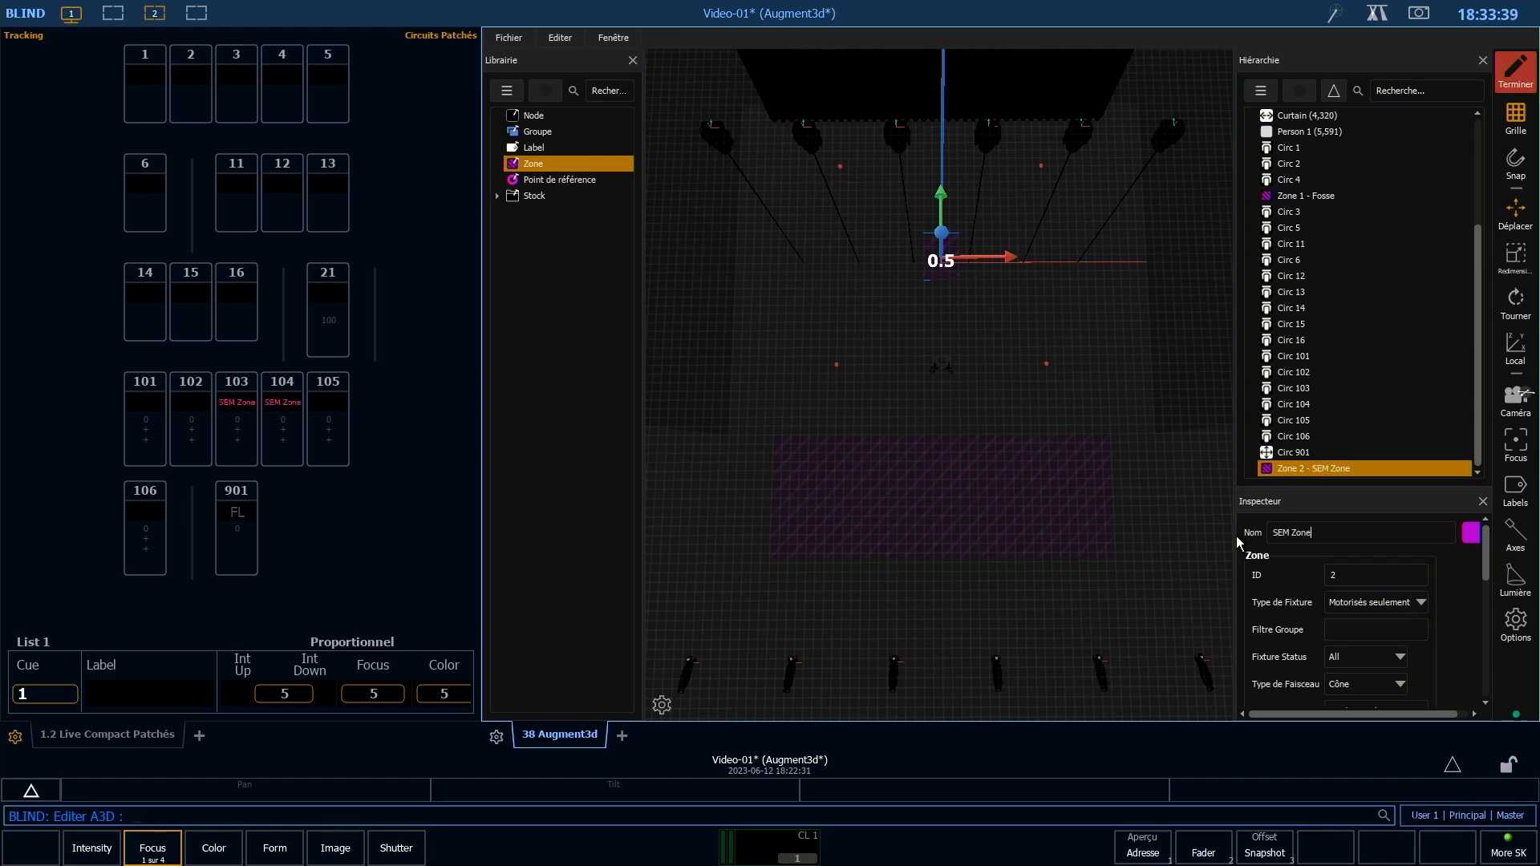
click(1326, 577)
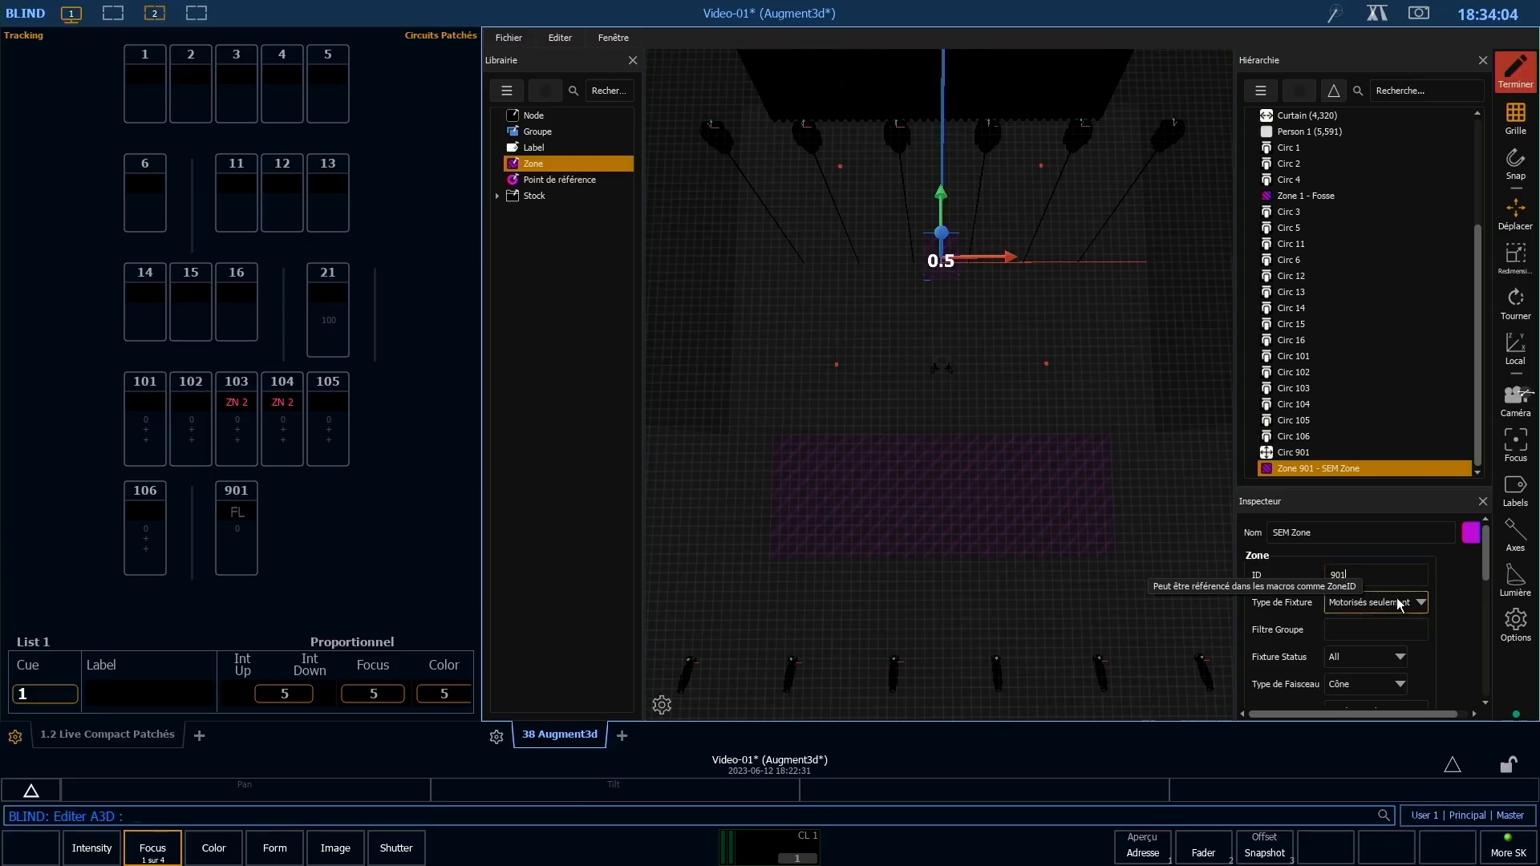
click(1400, 604)
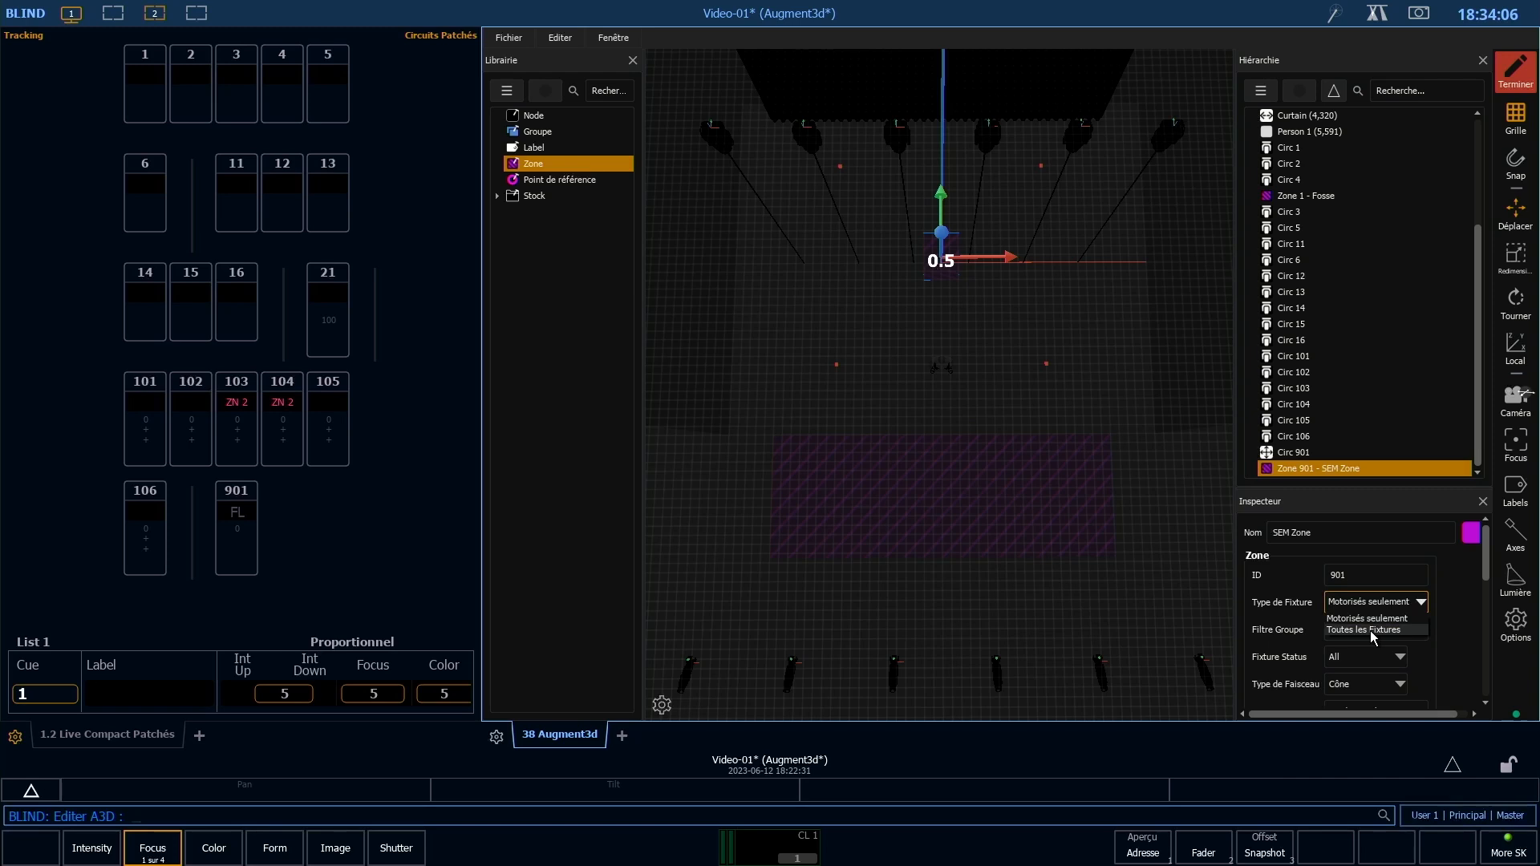
click(1370, 630)
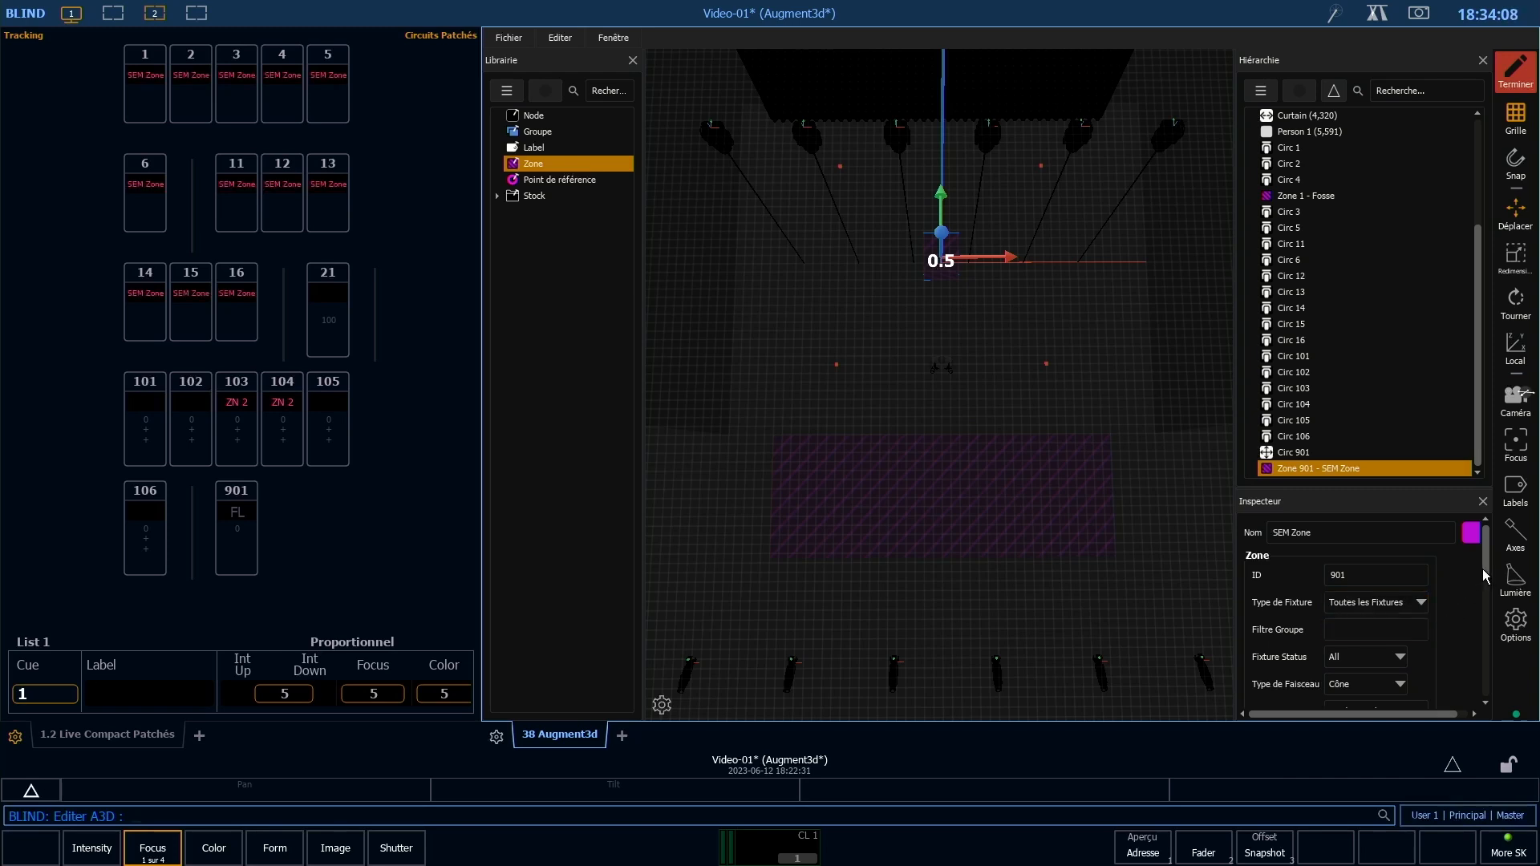
- Set the SEM Zone's behaviour to Rendre Lumineux and move it downstage along Y to about -3.07, over the person model
drag(1488, 579, 1481, 608)
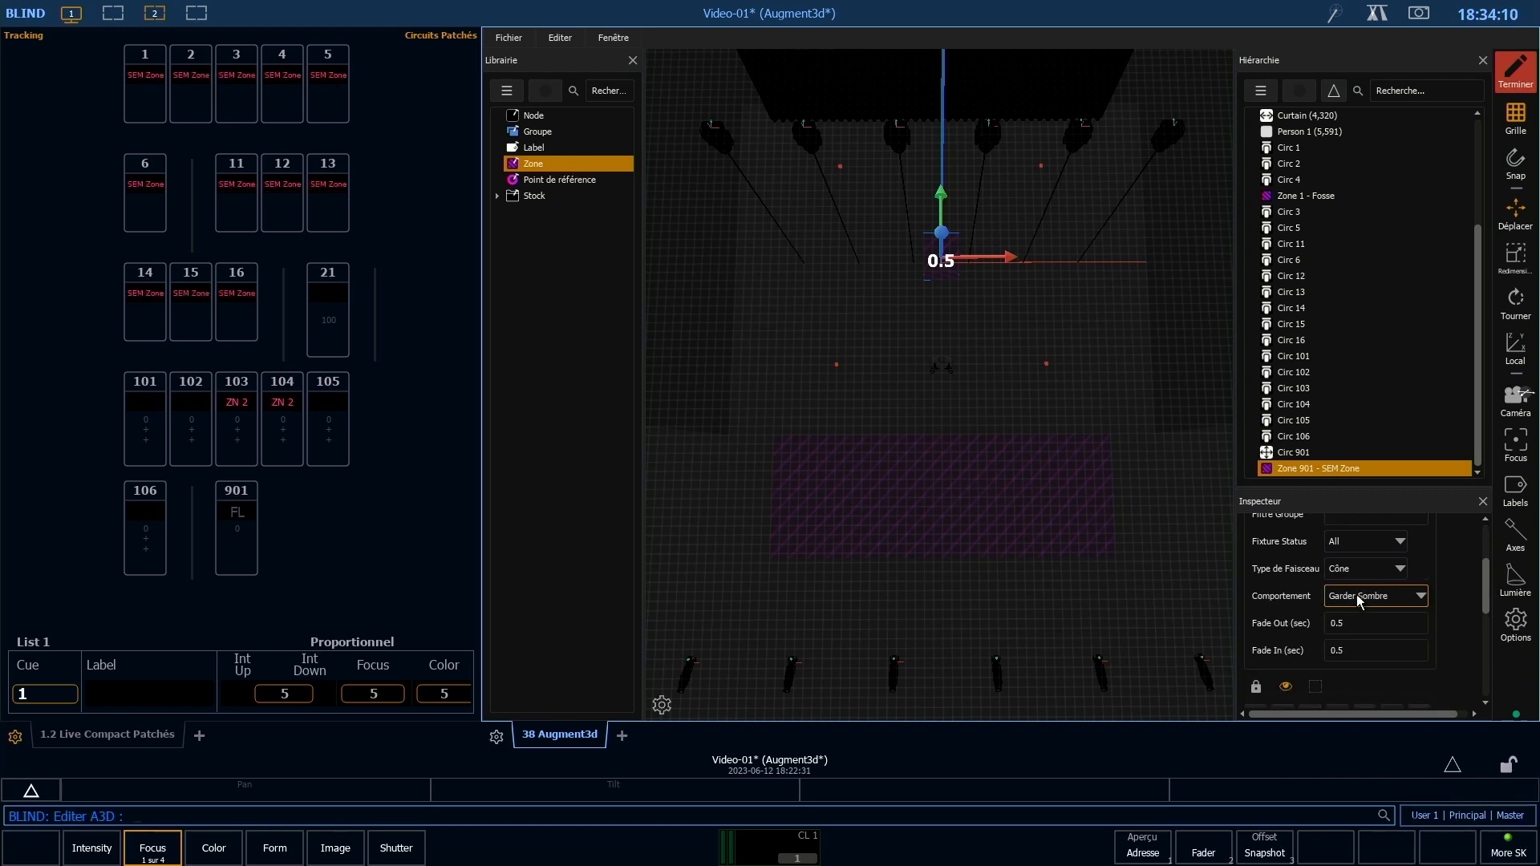
click(1393, 598)
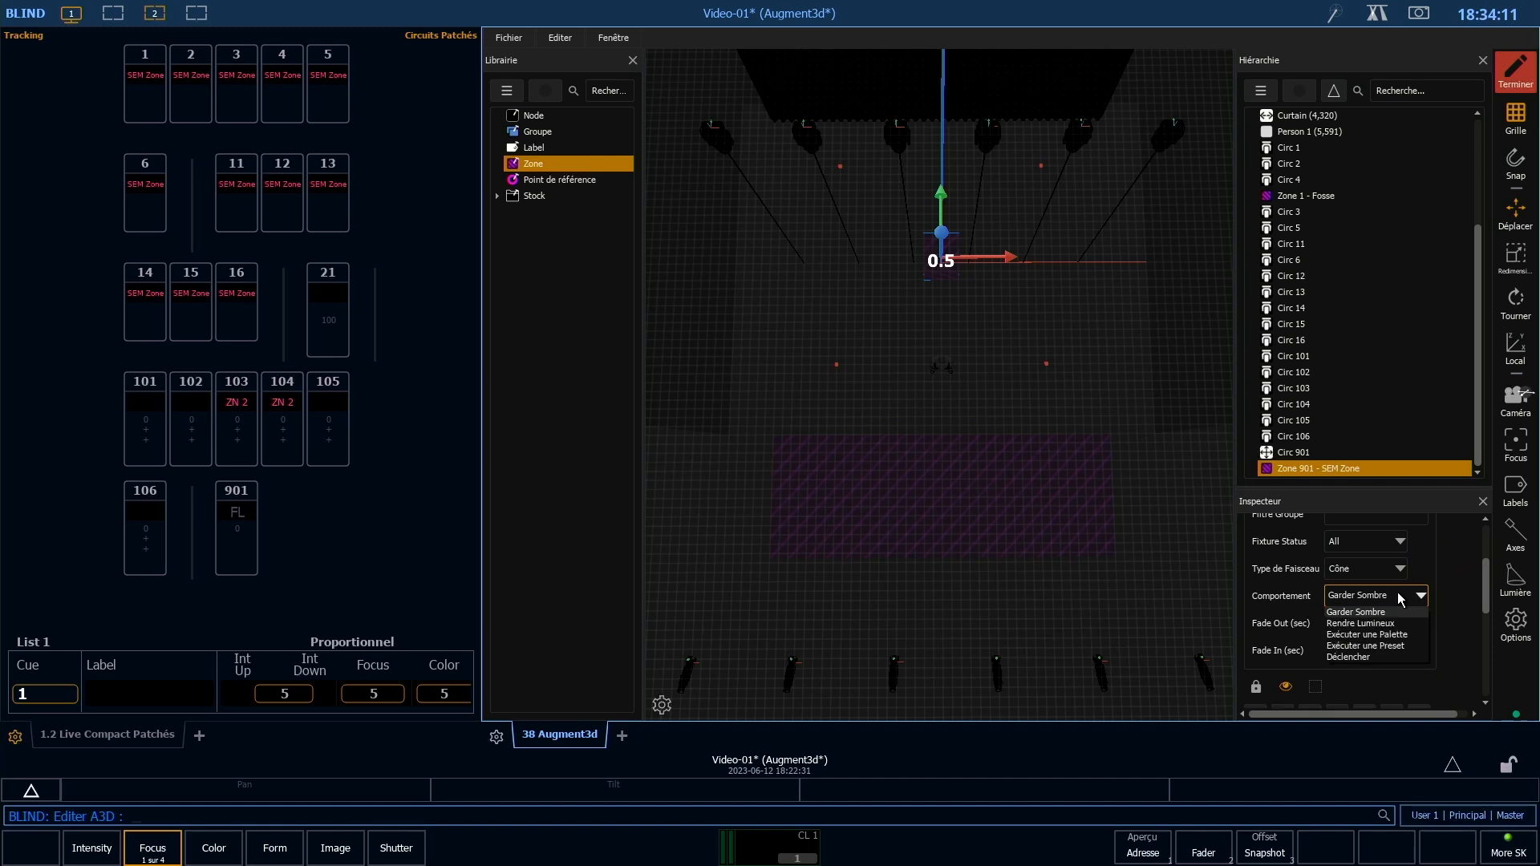
click(1362, 624)
drag(943, 199, 935, 308)
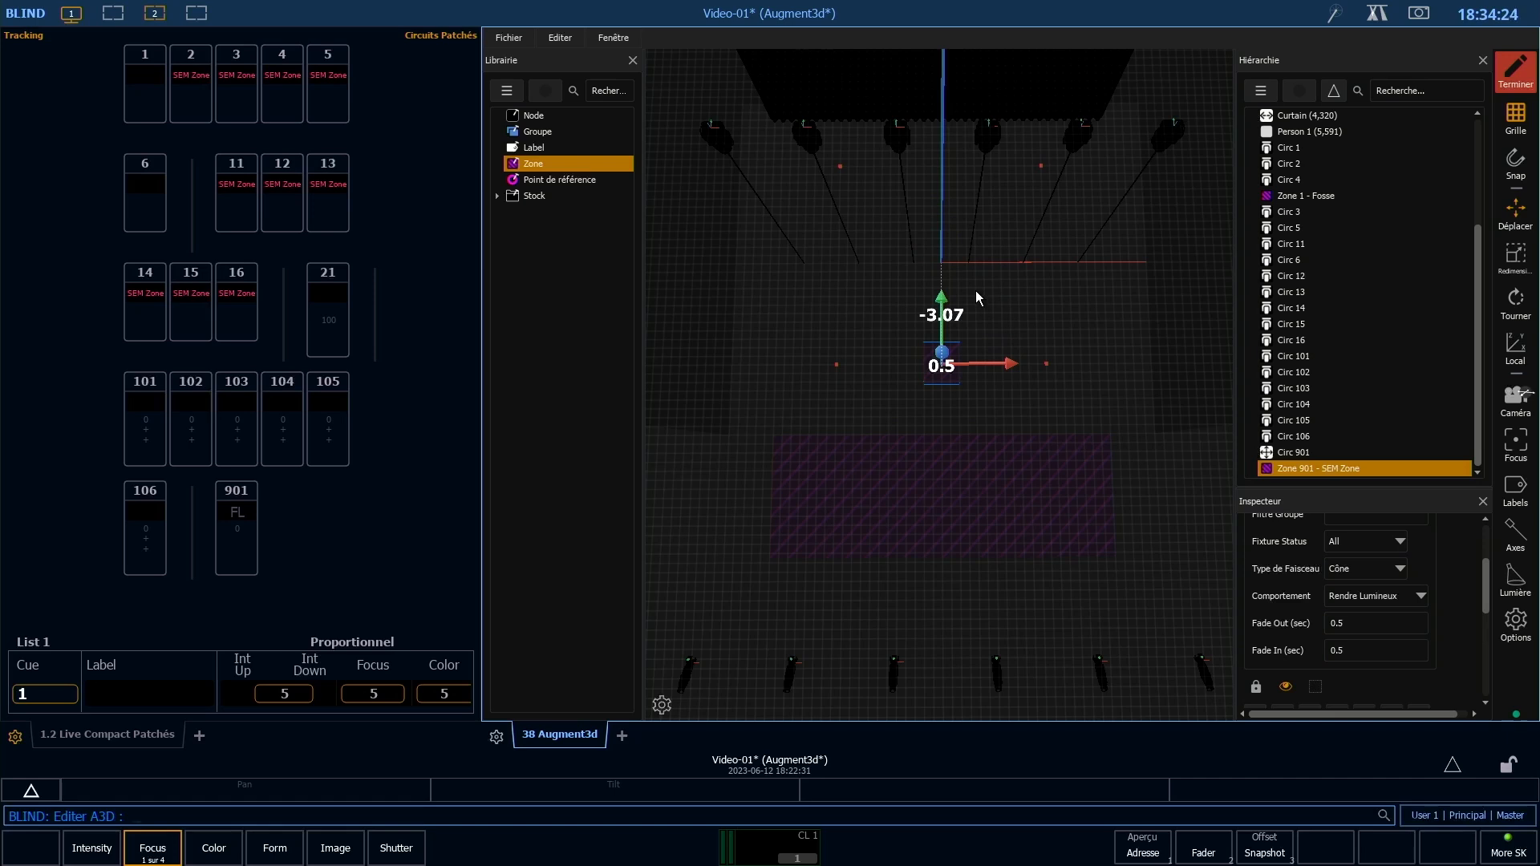
- Nest the SEM Zone and the Person 1 model under Circ 901 in the scene hierarchy, and select Circ 901
drag(1330, 470, 1307, 451)
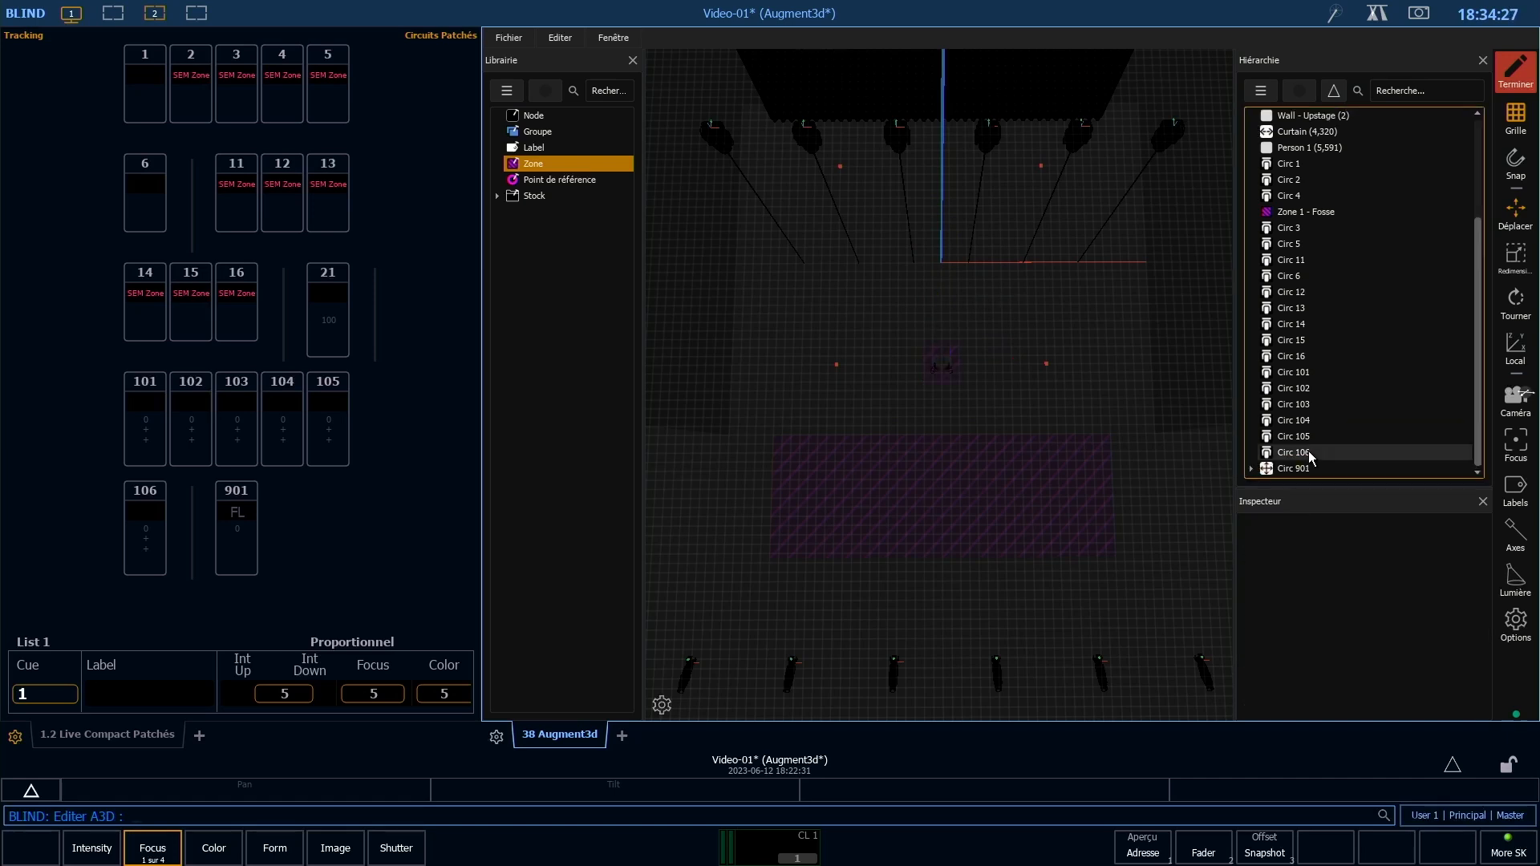
click(1322, 149)
drag(1343, 181, 1285, 465)
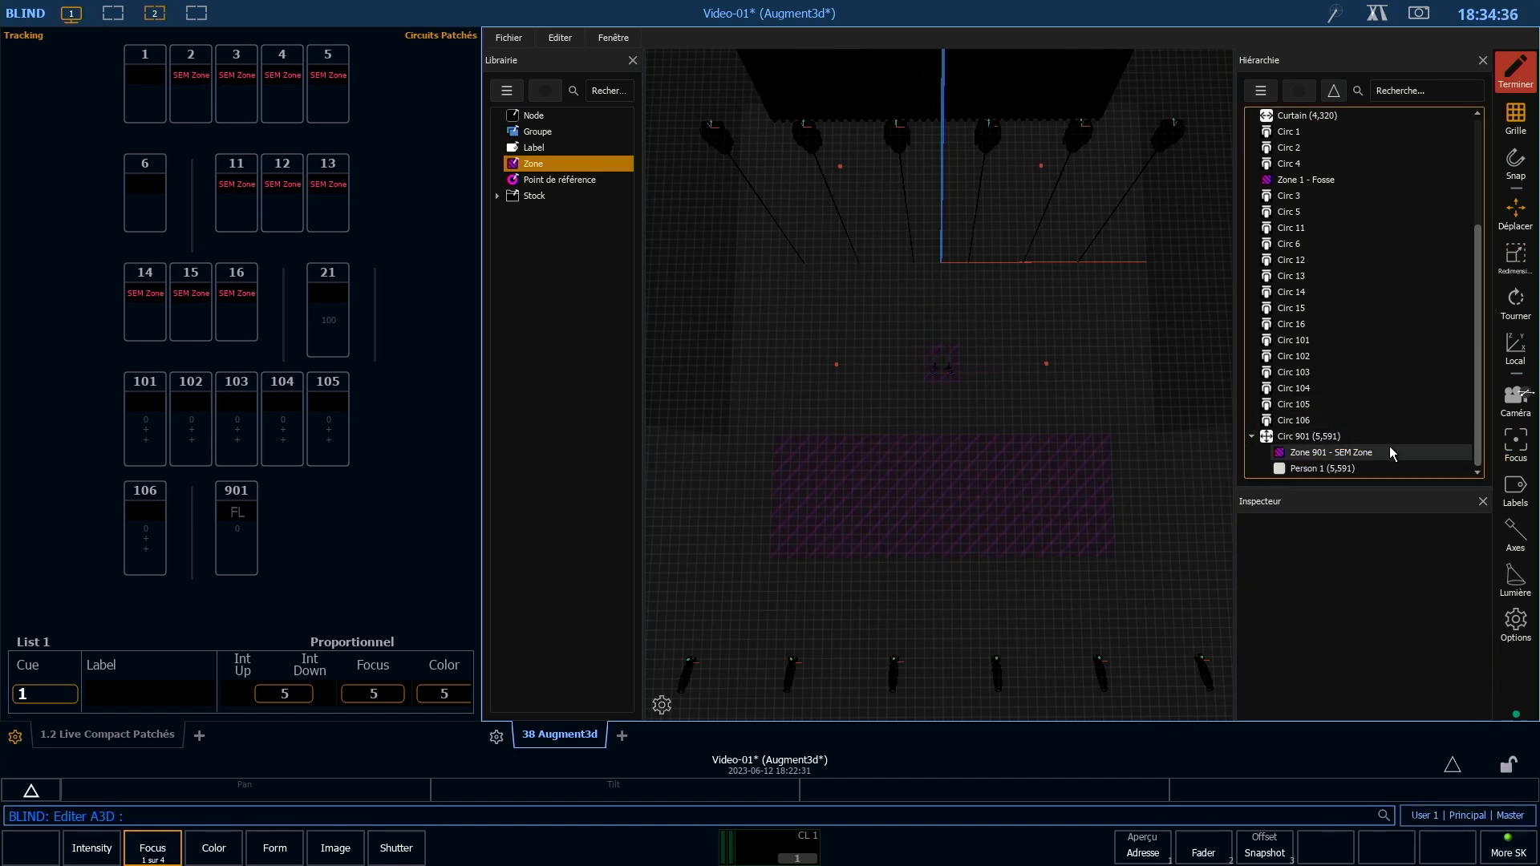
click(1297, 441)
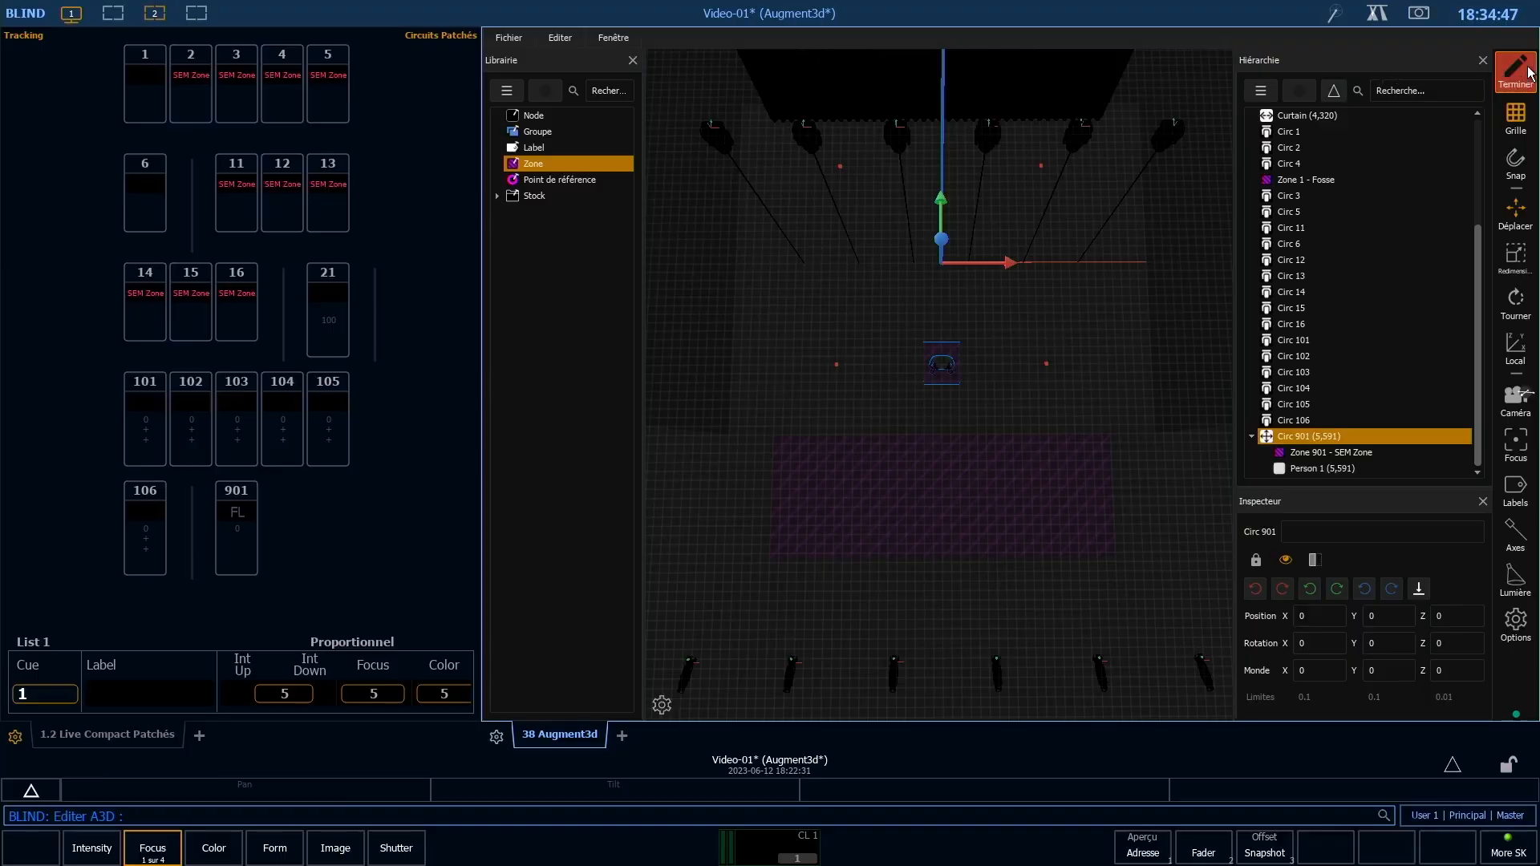
- Finish editing the Augment3d scene and select circuit 901 in Live
click(1507, 76)
click(1369, 90)
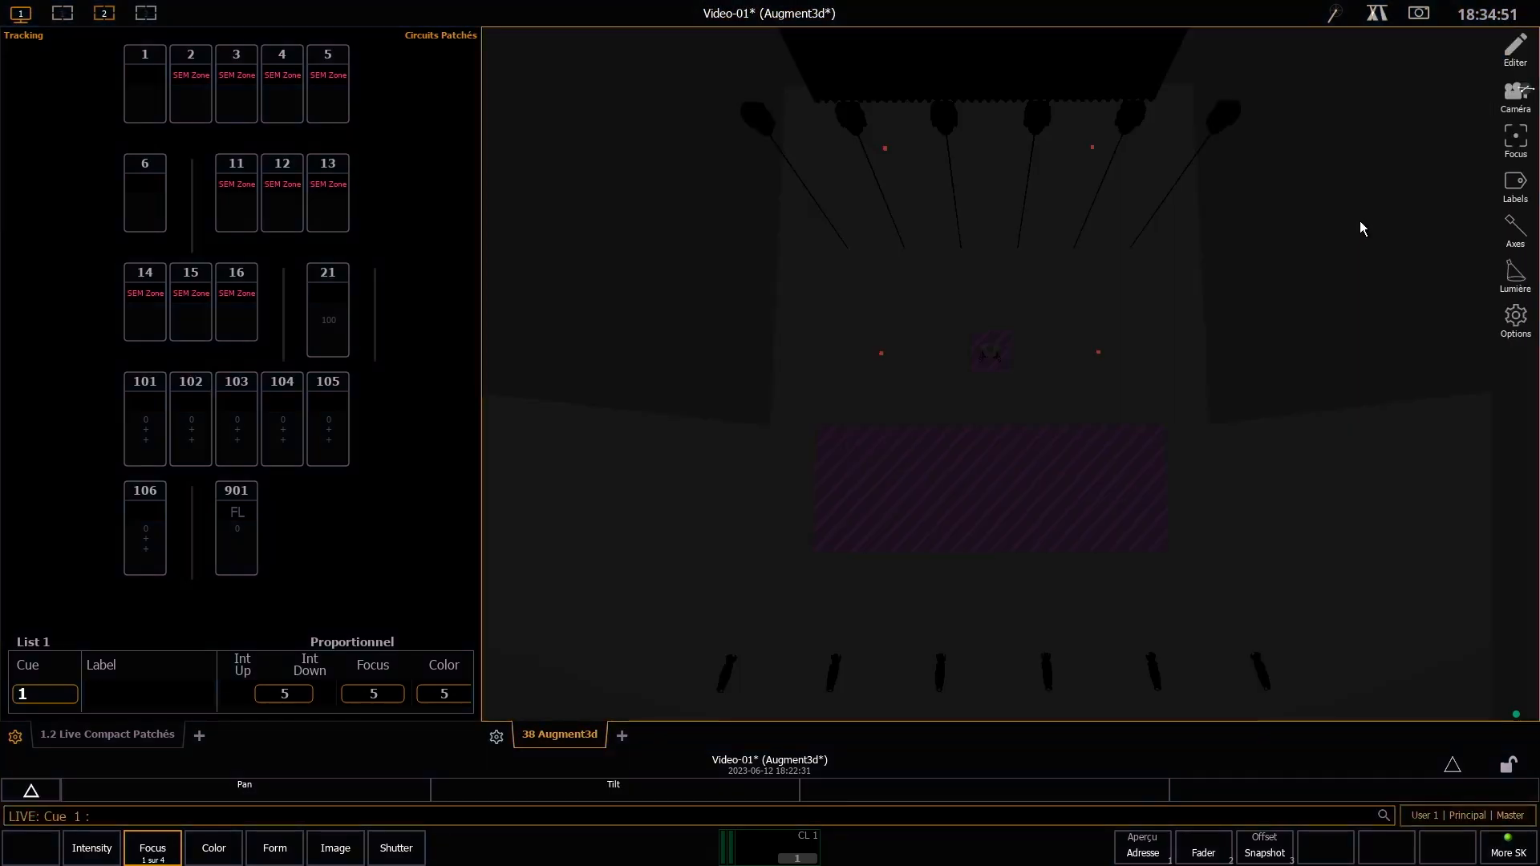
text(901)
key(Return)
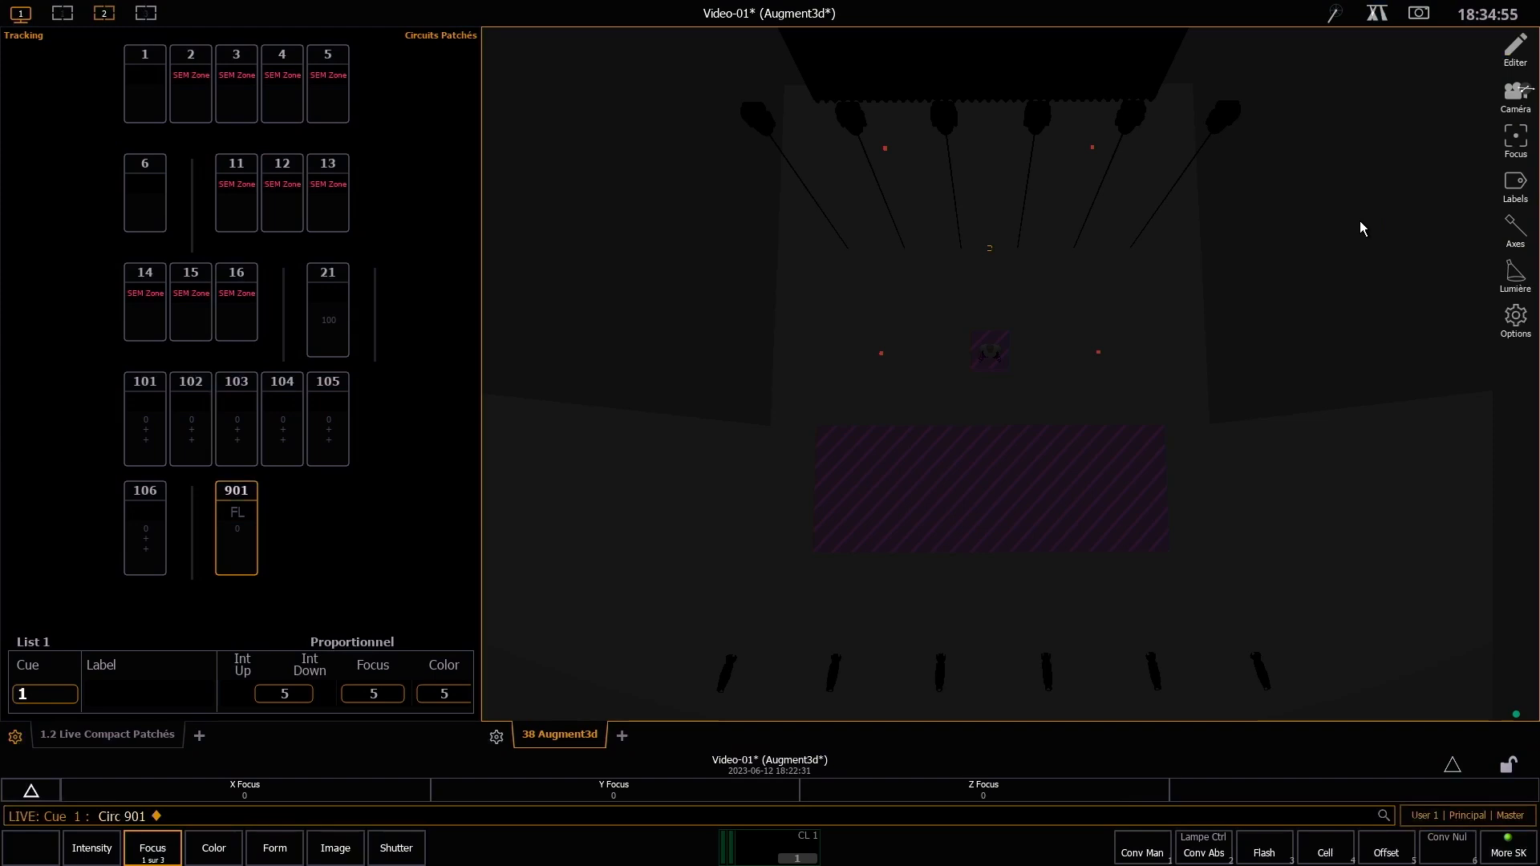
key(alt+f)
key(alt+f)
key(alt+f)
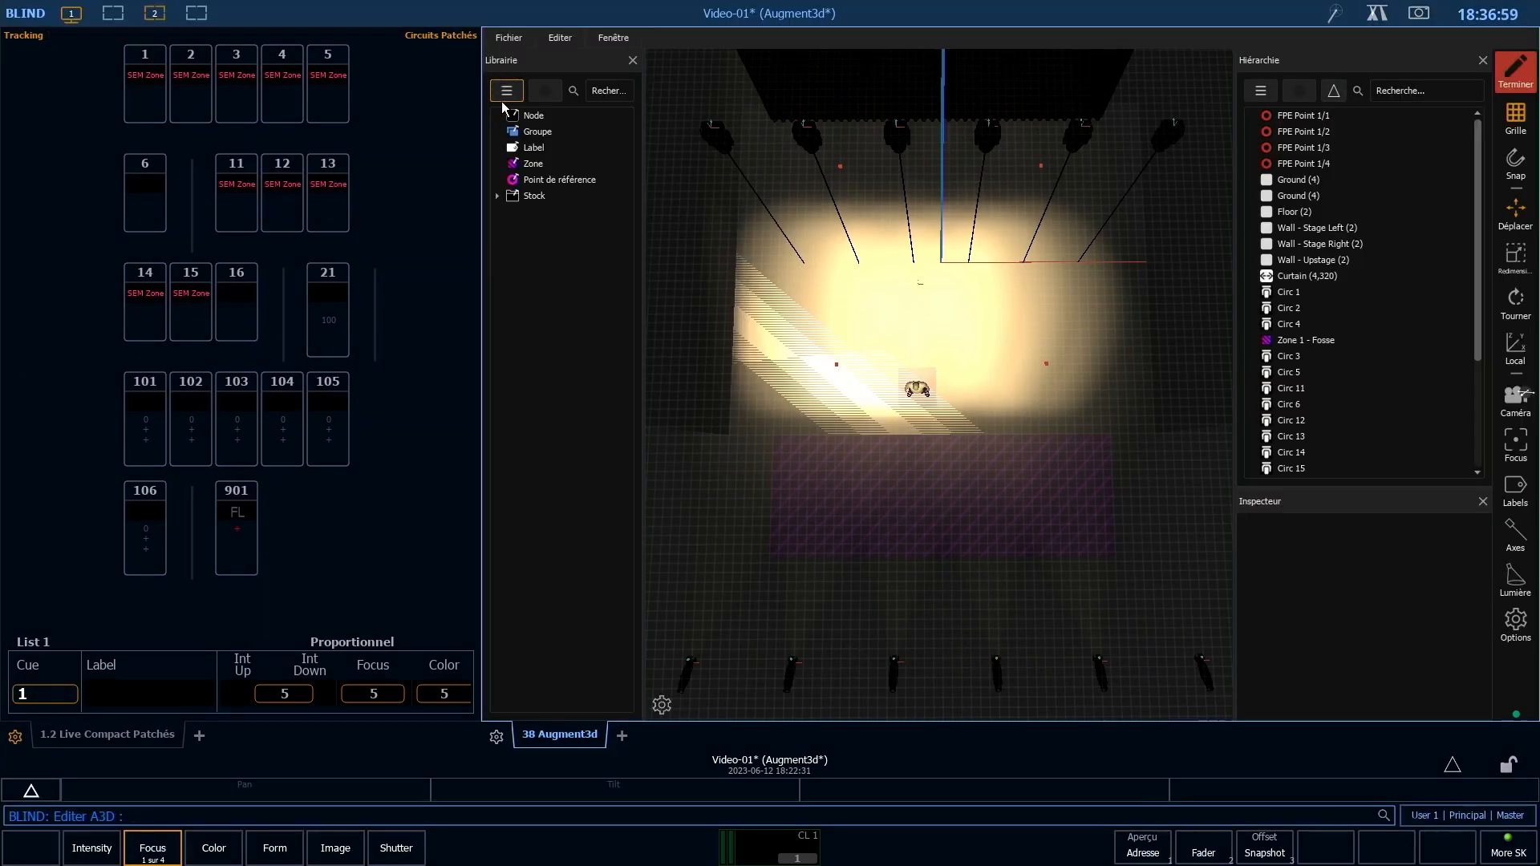
- Open the options menu of the Augment3d model library
click(506, 92)
mouse_move(573, 97)
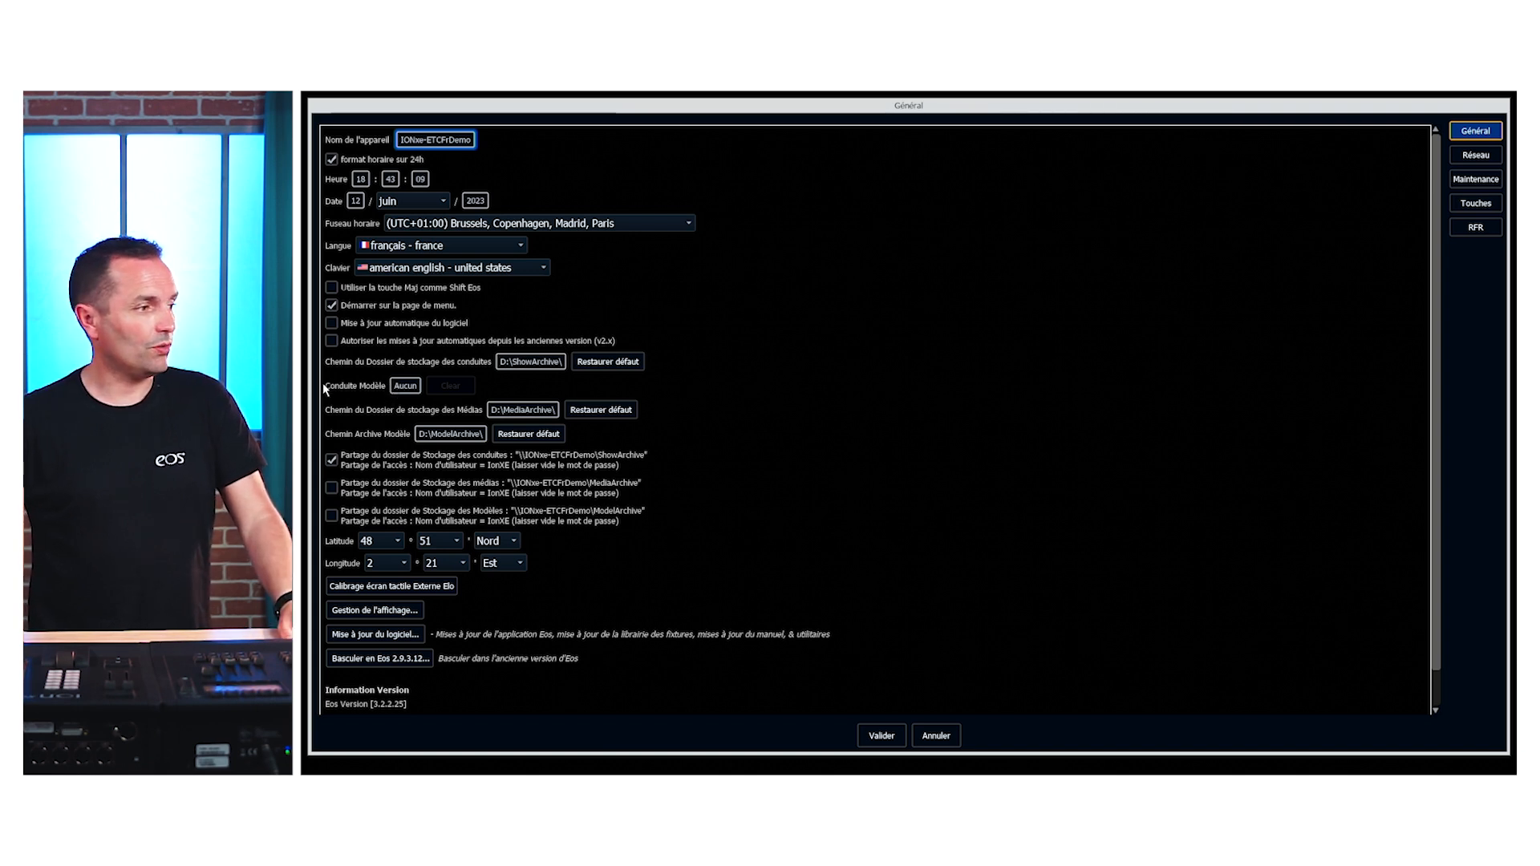
click(406, 387)
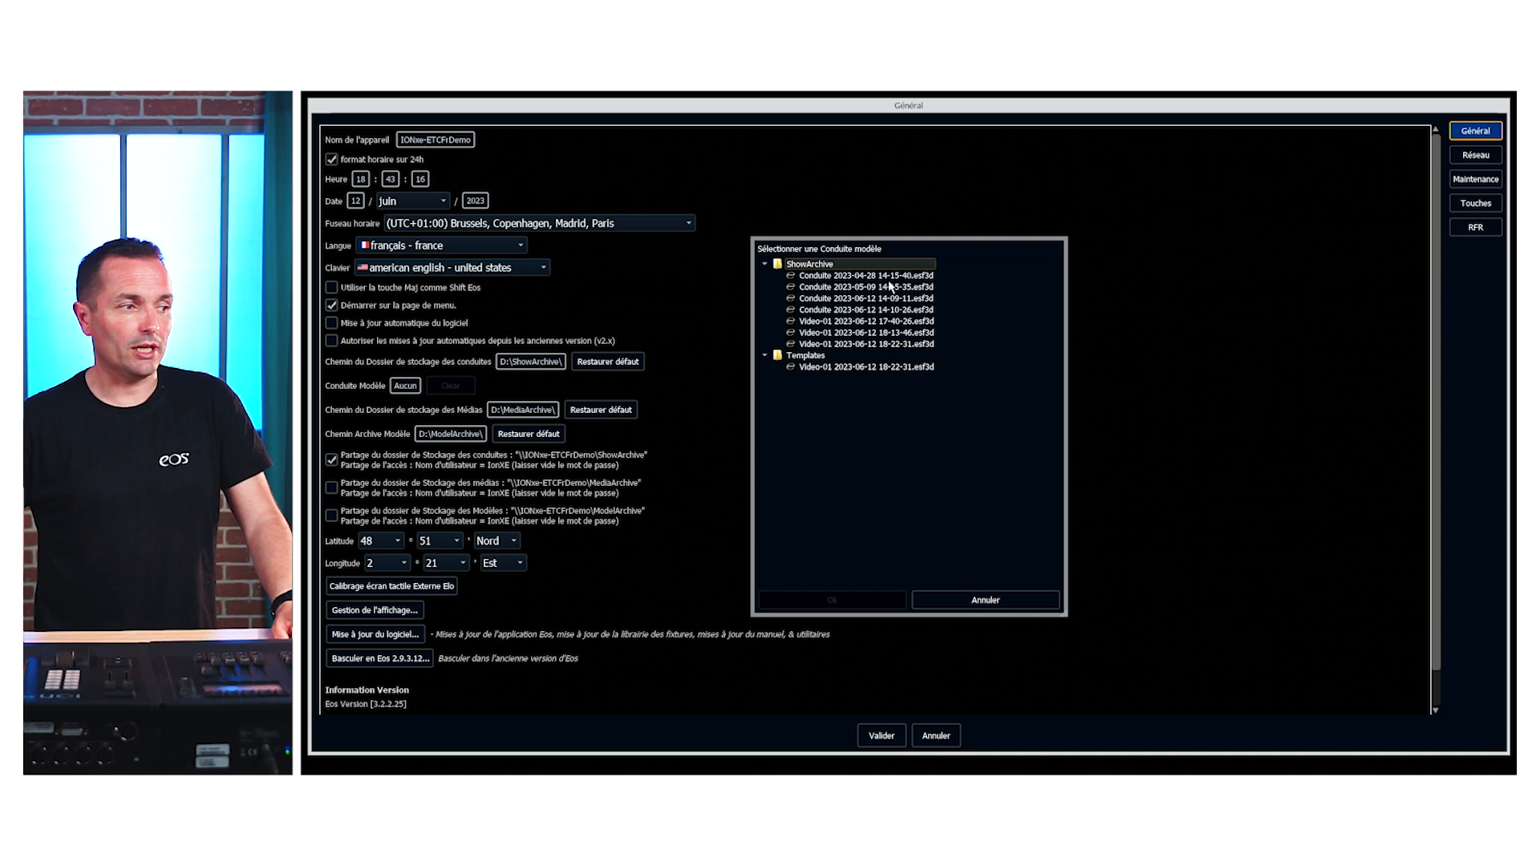
click(882, 345)
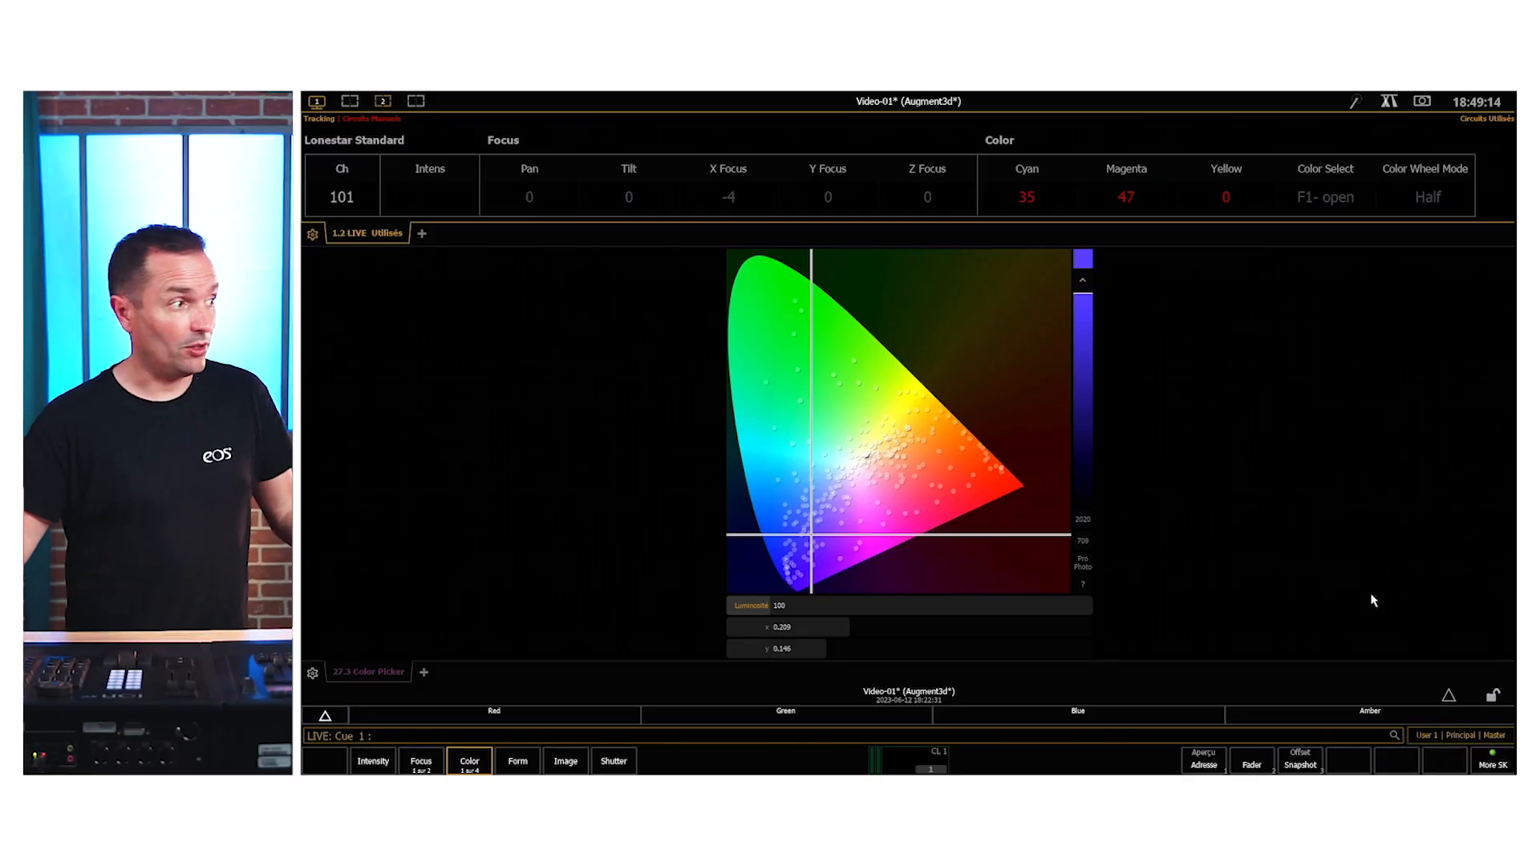
- Set circuit 101's colour to CIE X .3 and CIE Y .4
text(101)
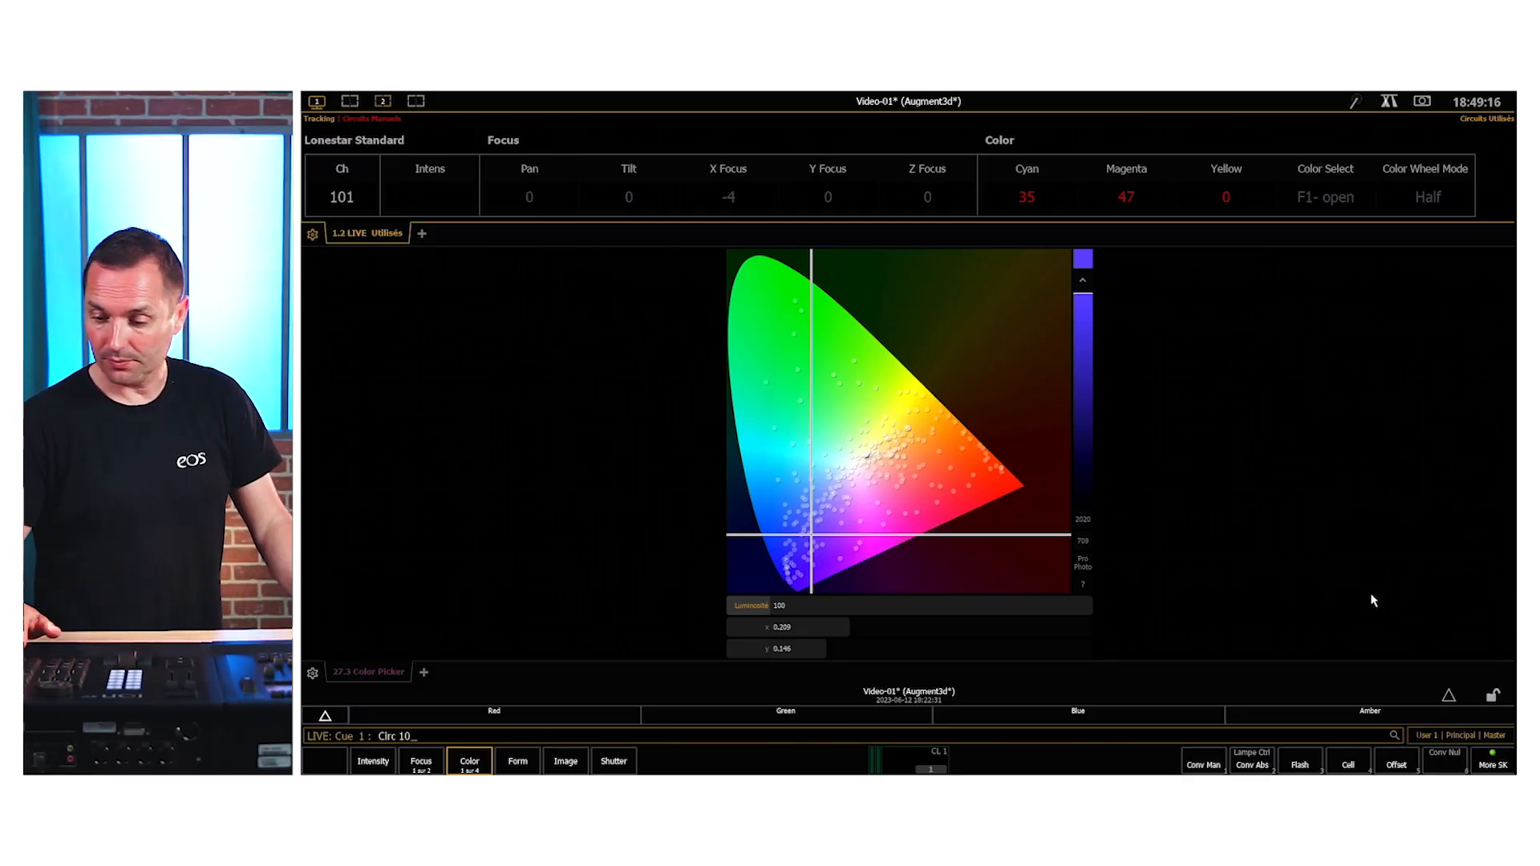
key(Return)
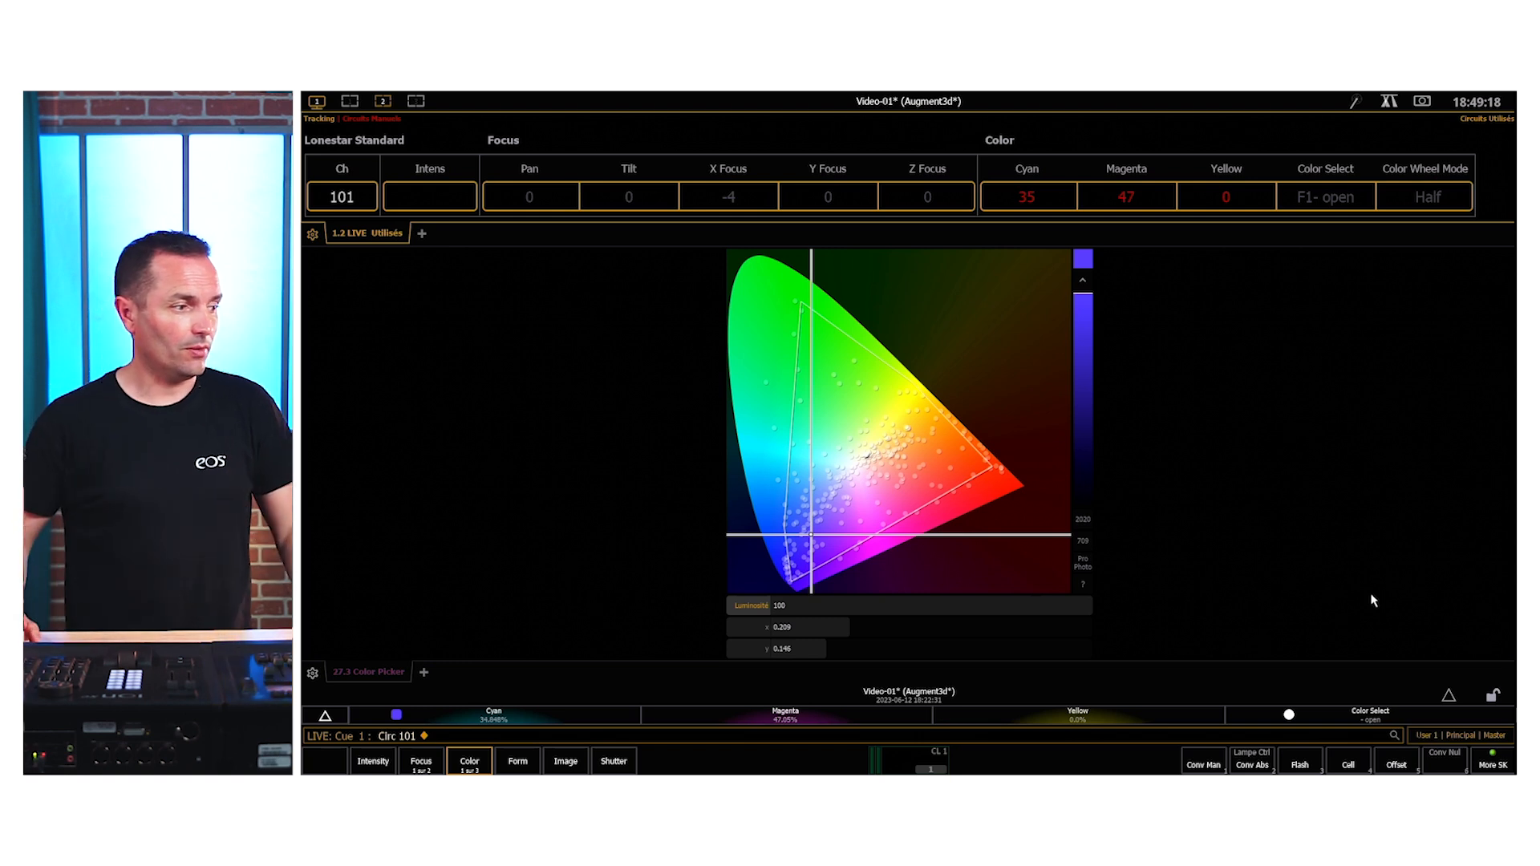
click(765, 629)
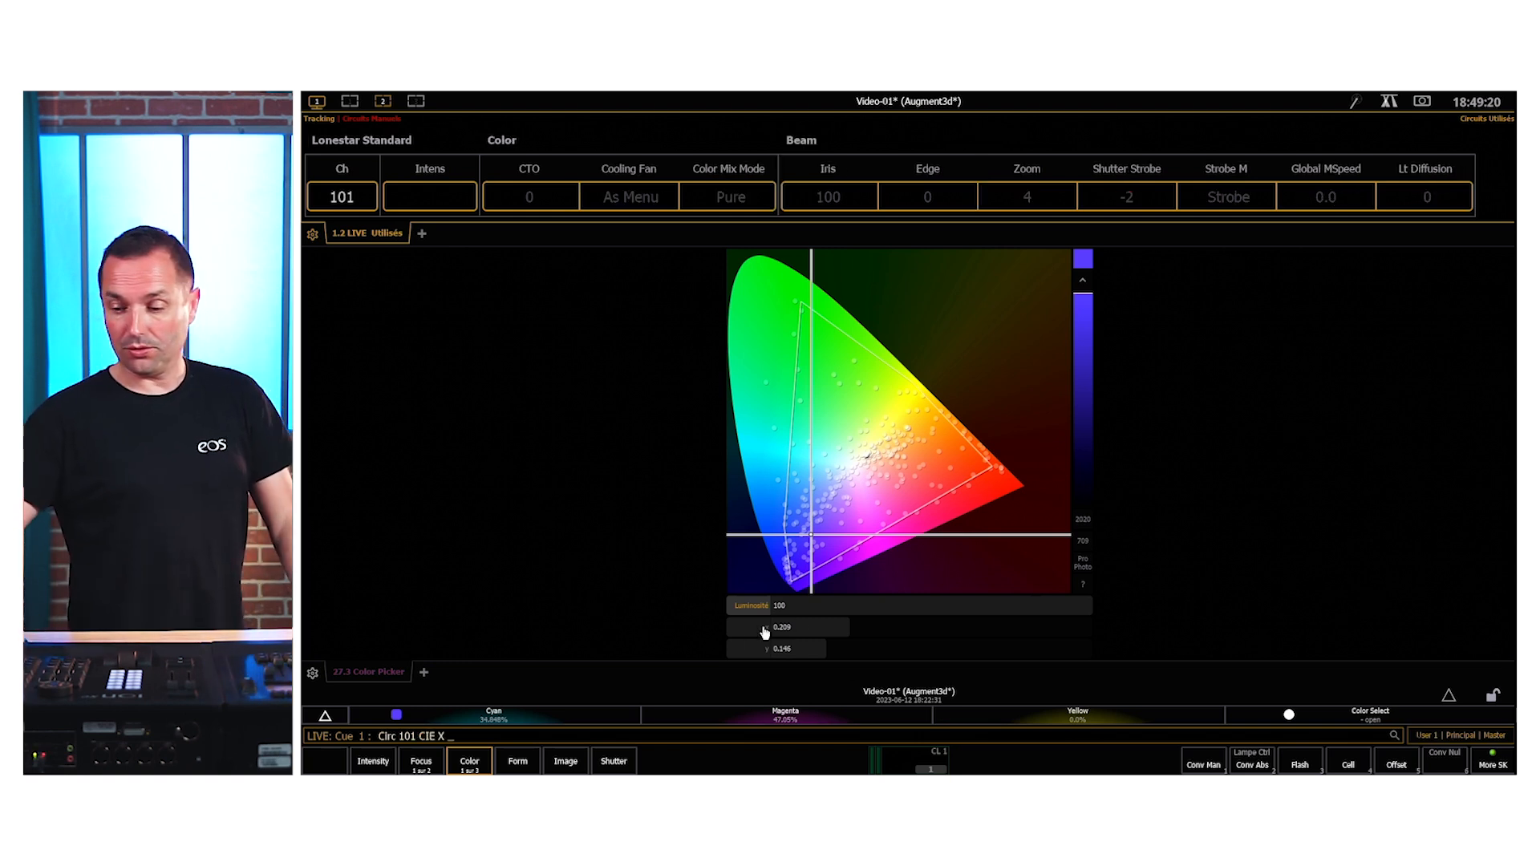
text(.3)
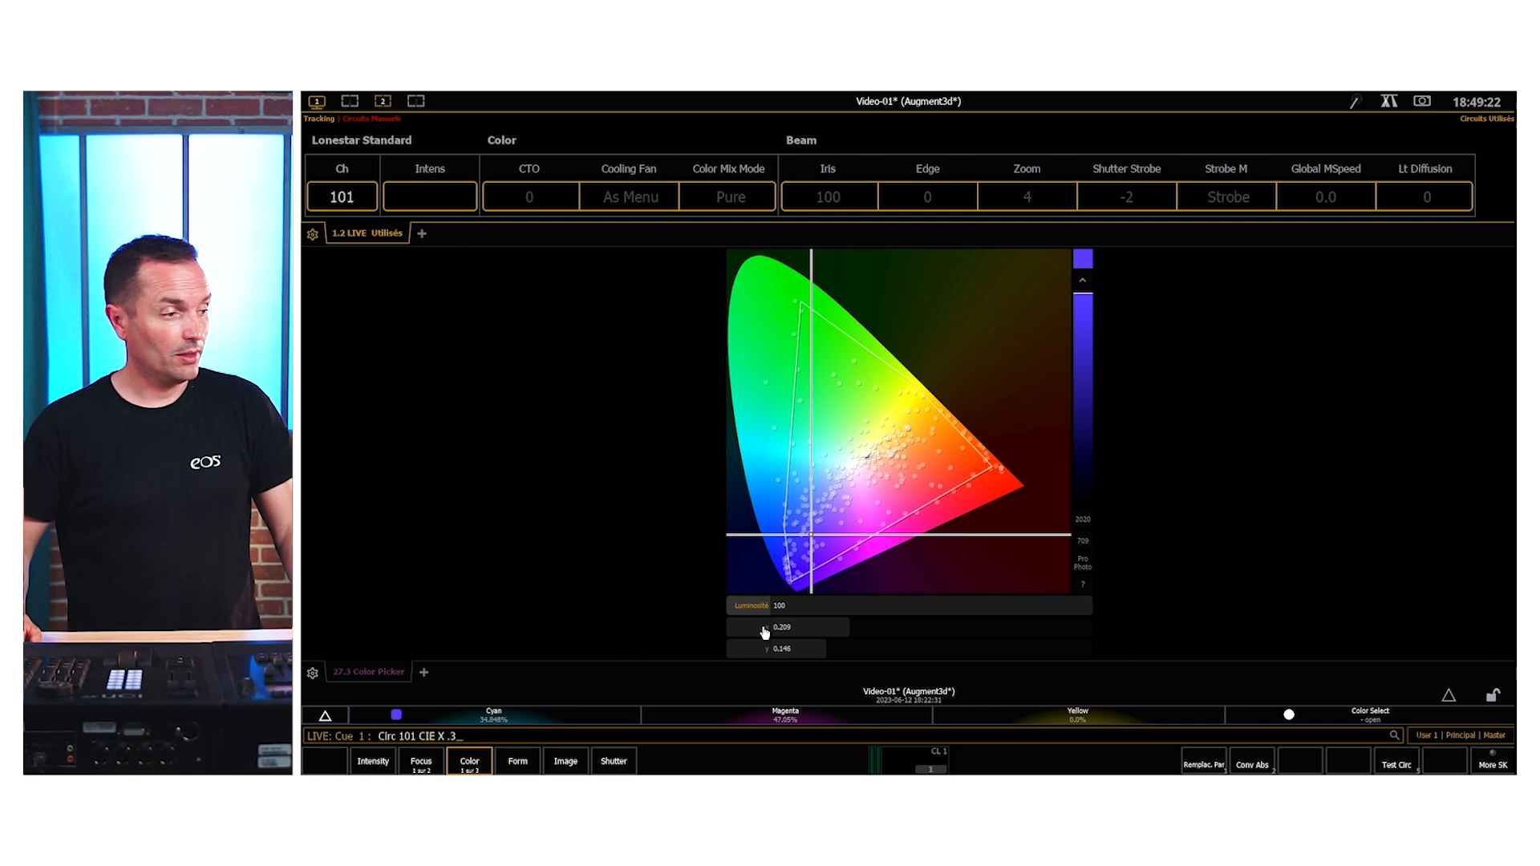
click(762, 649)
text(.4)
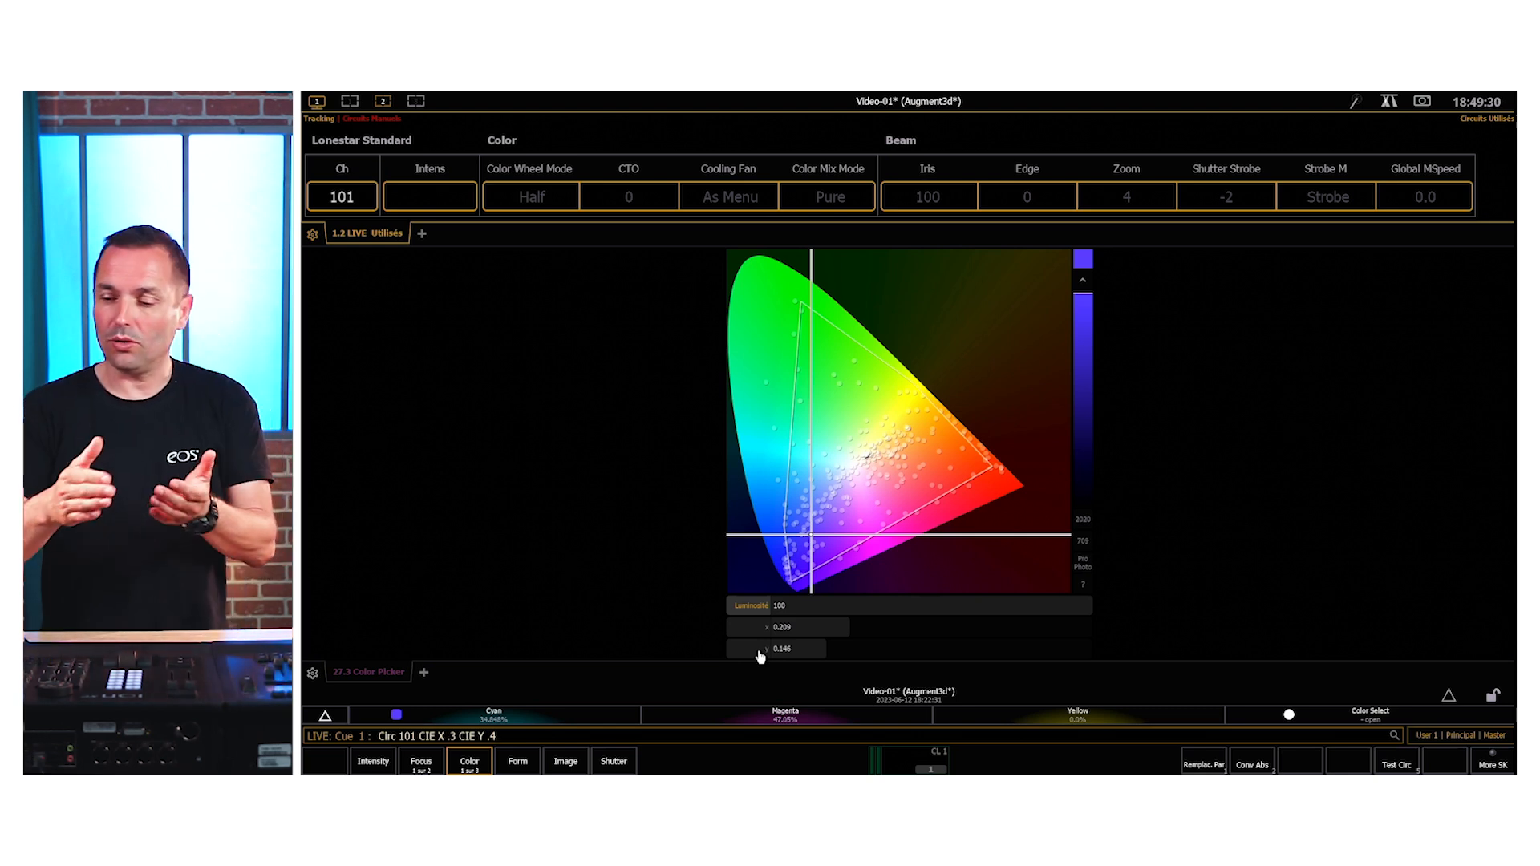
key(Return)
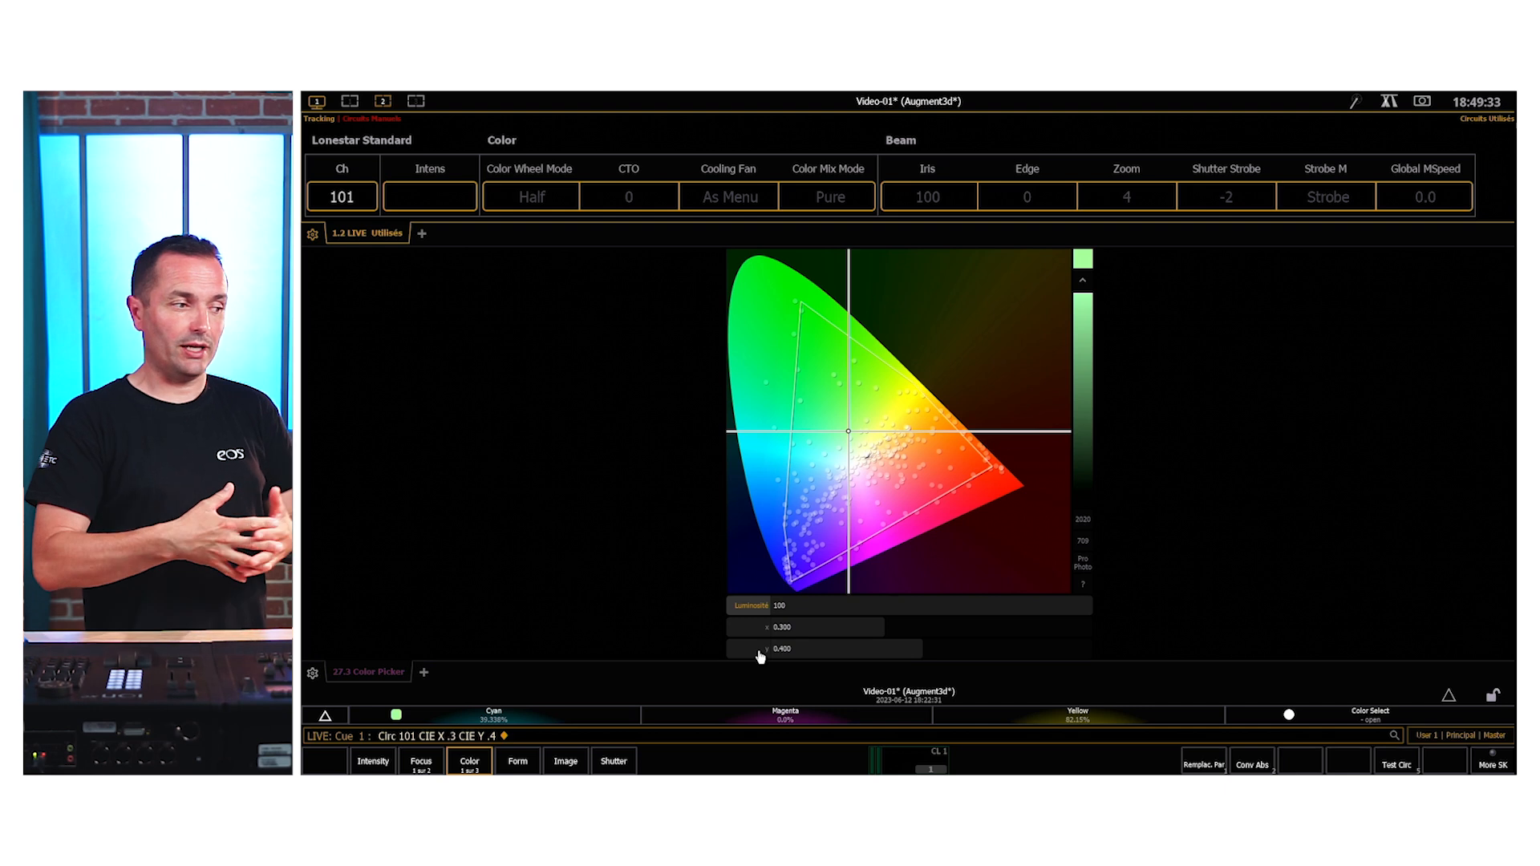